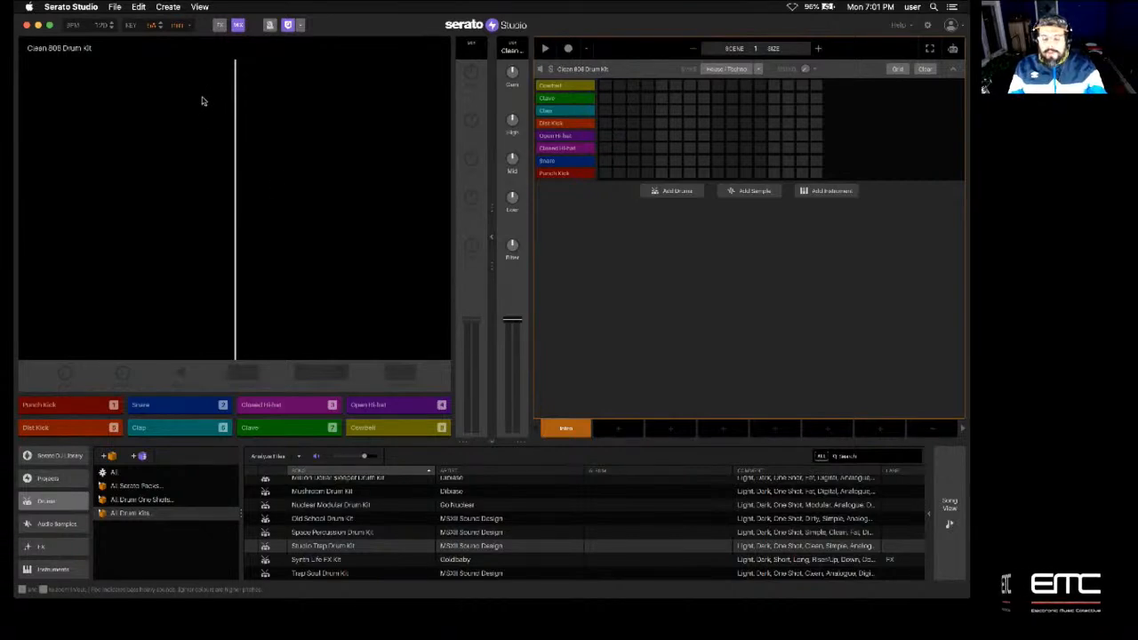
# Start a new project from a template and create it as a new remix
pyautogui.click(115, 8)
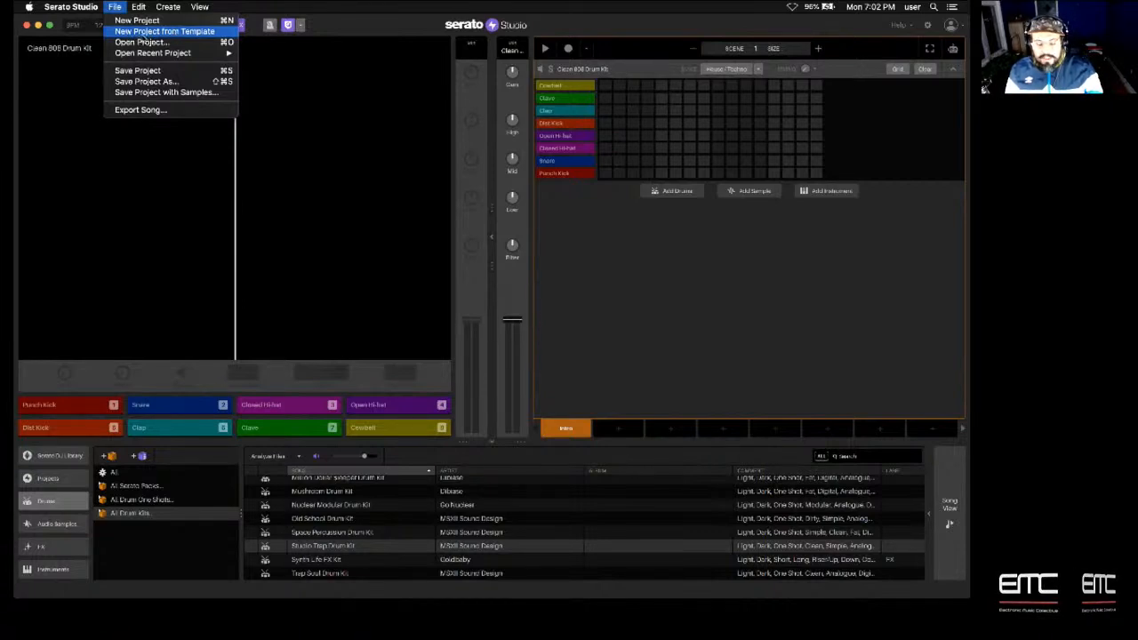
pyautogui.click(147, 33)
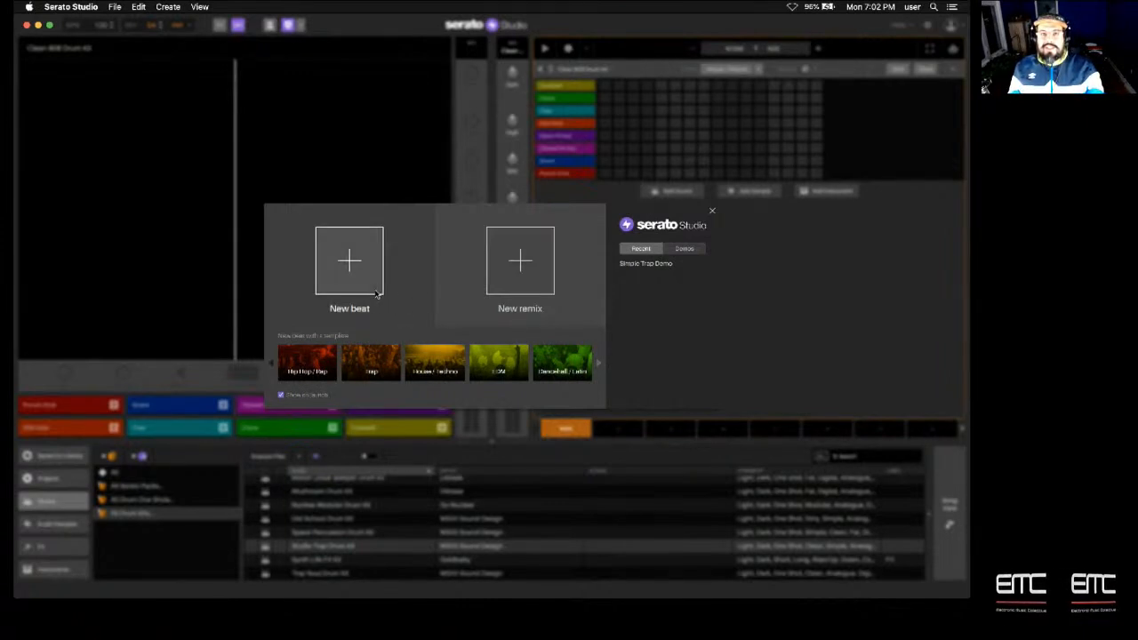
pyautogui.click(520, 265)
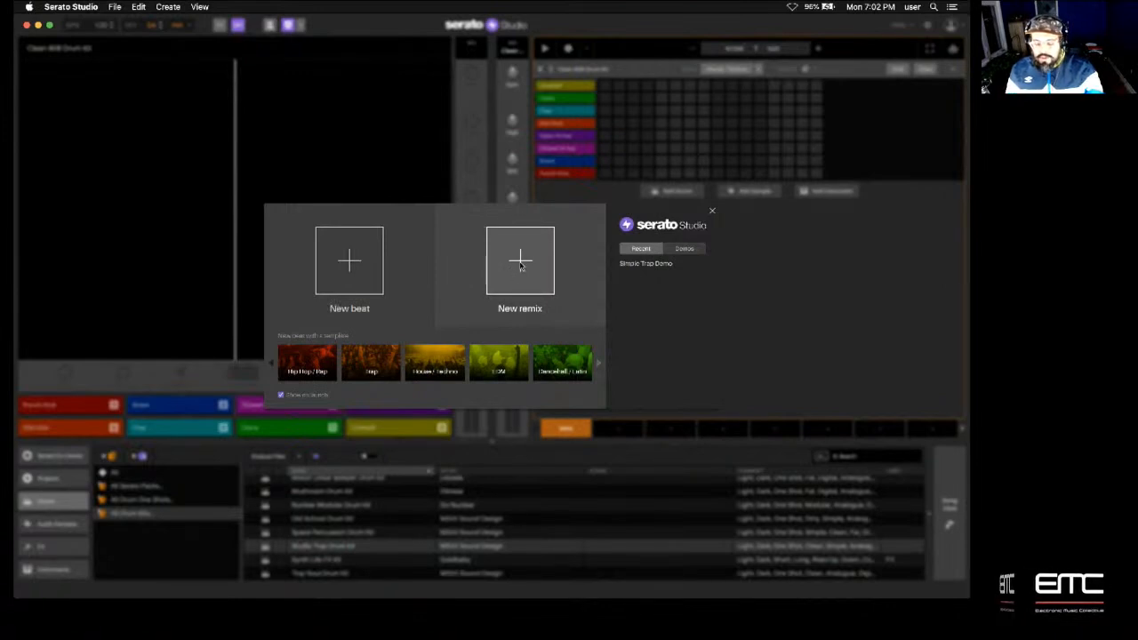
pyautogui.click(521, 265)
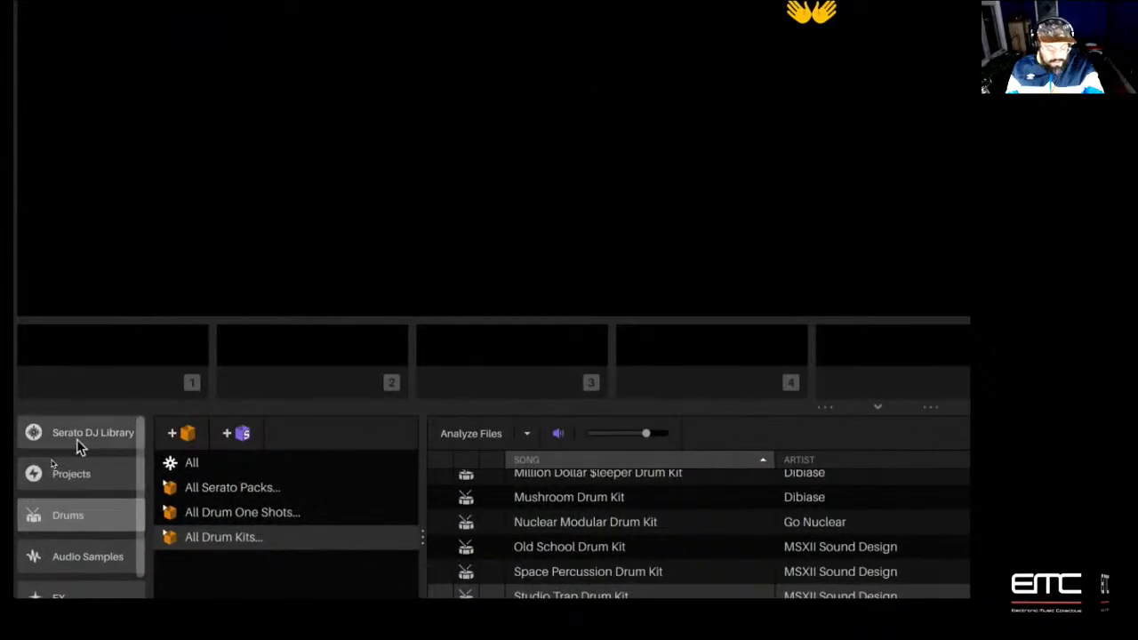
# Browse the tracks of the Serato DJ Library and activate the track search
pyautogui.click(83, 432)
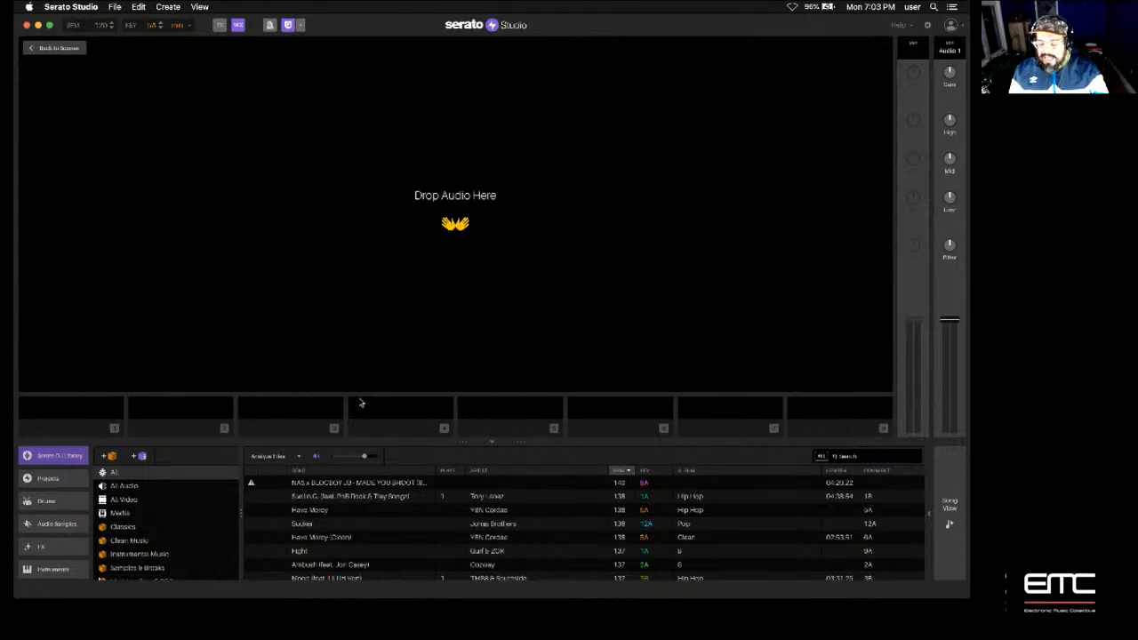
pyautogui.click(860, 459)
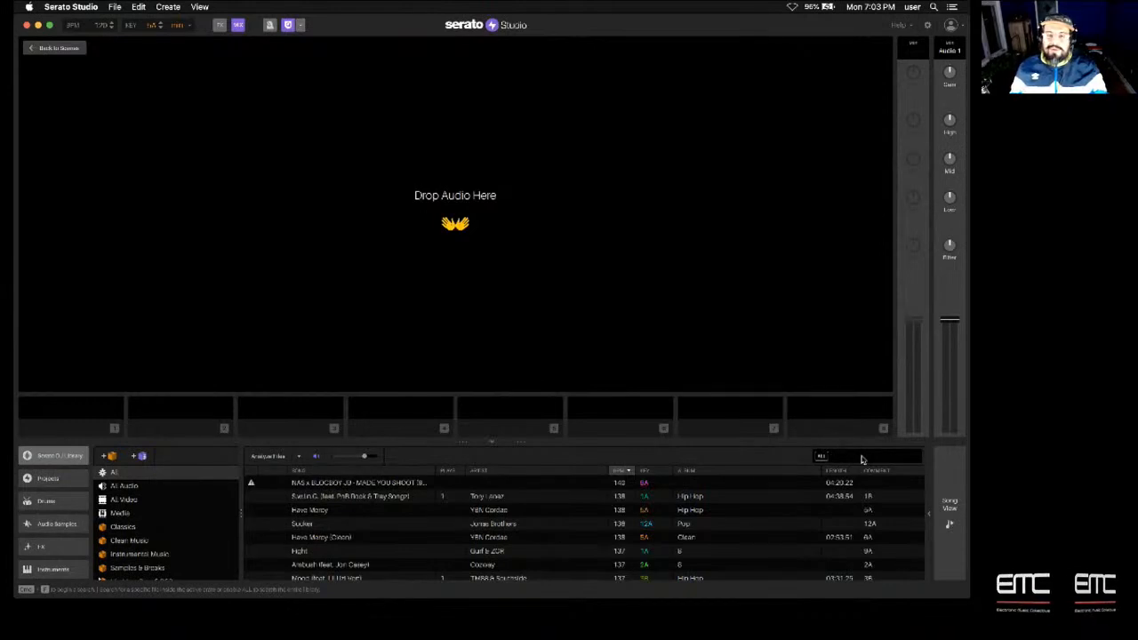
pyautogui.click(861, 459)
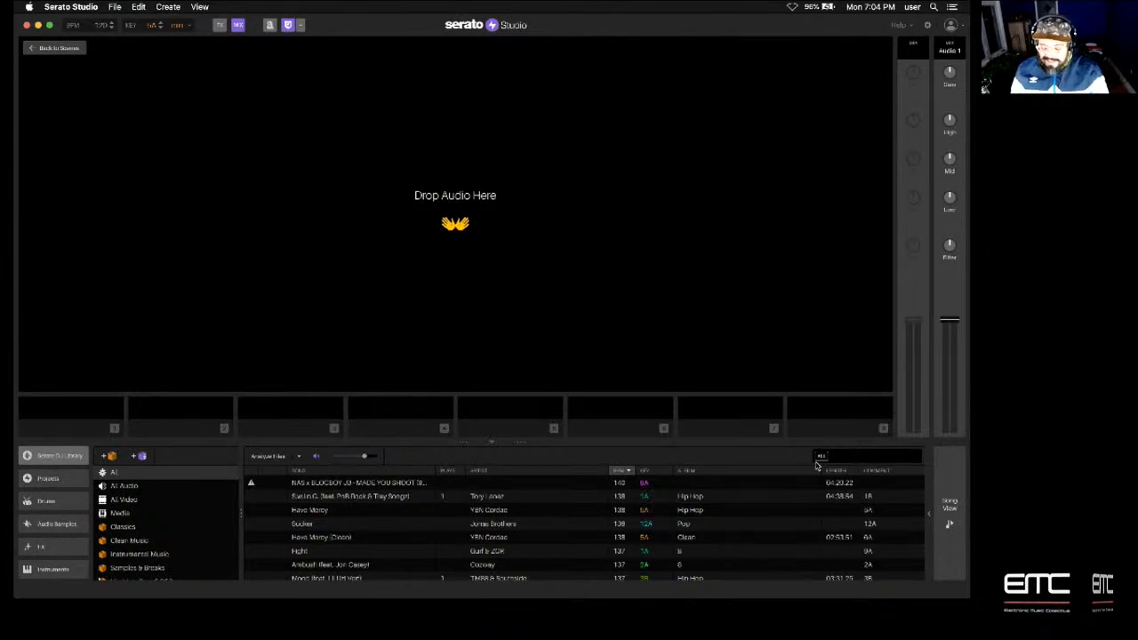
pyautogui.write('lilrald')
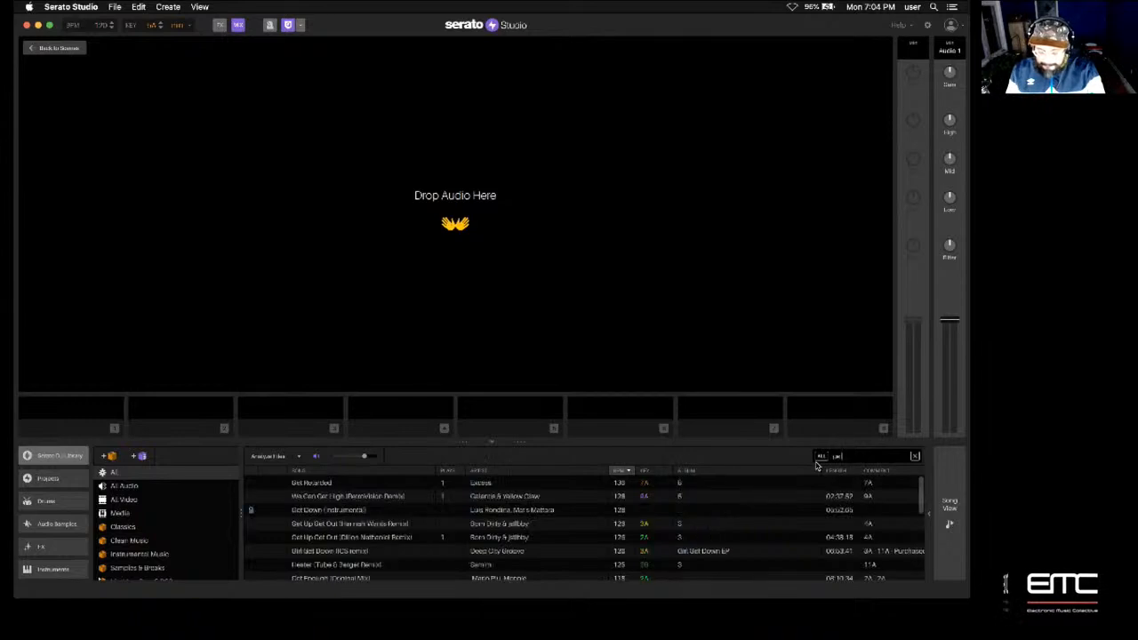
pyautogui.press('BackSpace')
pyautogui.press('BackSpace')
pyautogui.press('BackSpace')
pyautogui.press('BackSpace')
pyautogui.press('BackSpace')
pyautogui.press('BackSpace')
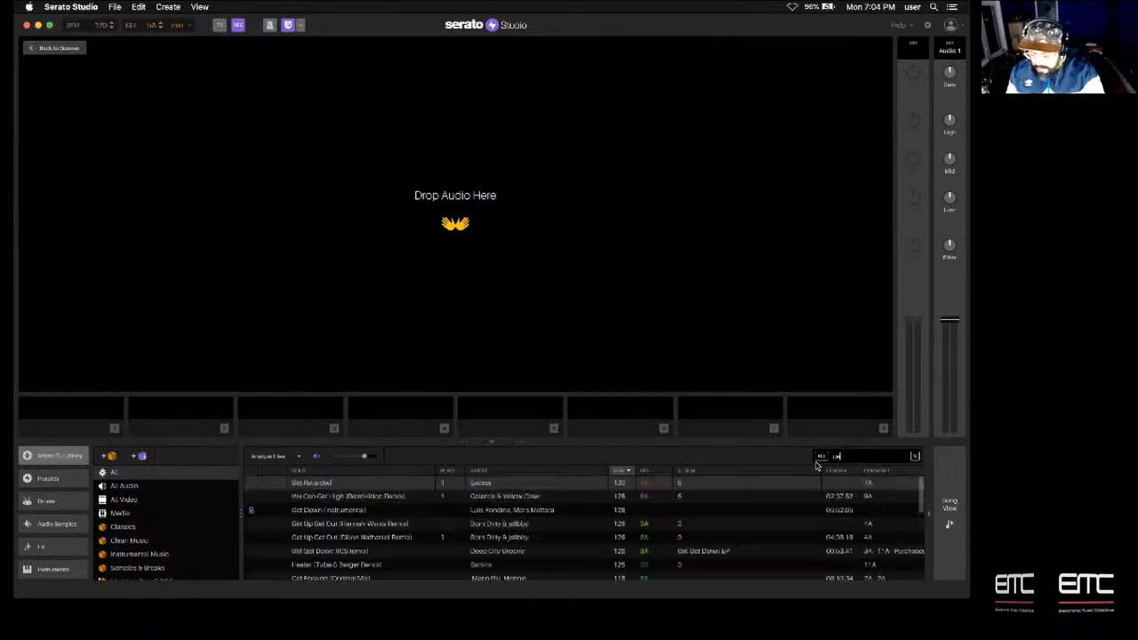
pyautogui.write('swae')
pyautogui.press('BackSpace')
pyautogui.press('BackSpace')
pyautogui.press('BackSpace')
pyautogui.press('BackSpace')
pyautogui.press('BackSpace')
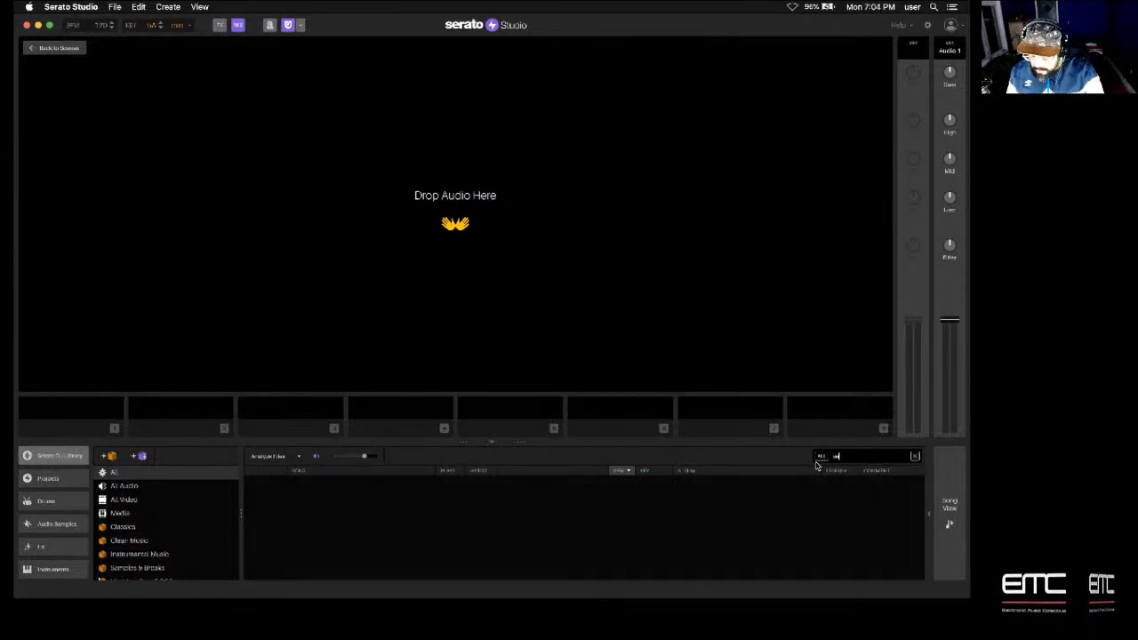
# Search the track library for "sean paul get" and load Get Busy (Album Version) as the remix's audio
pyautogui.write('ean paul')
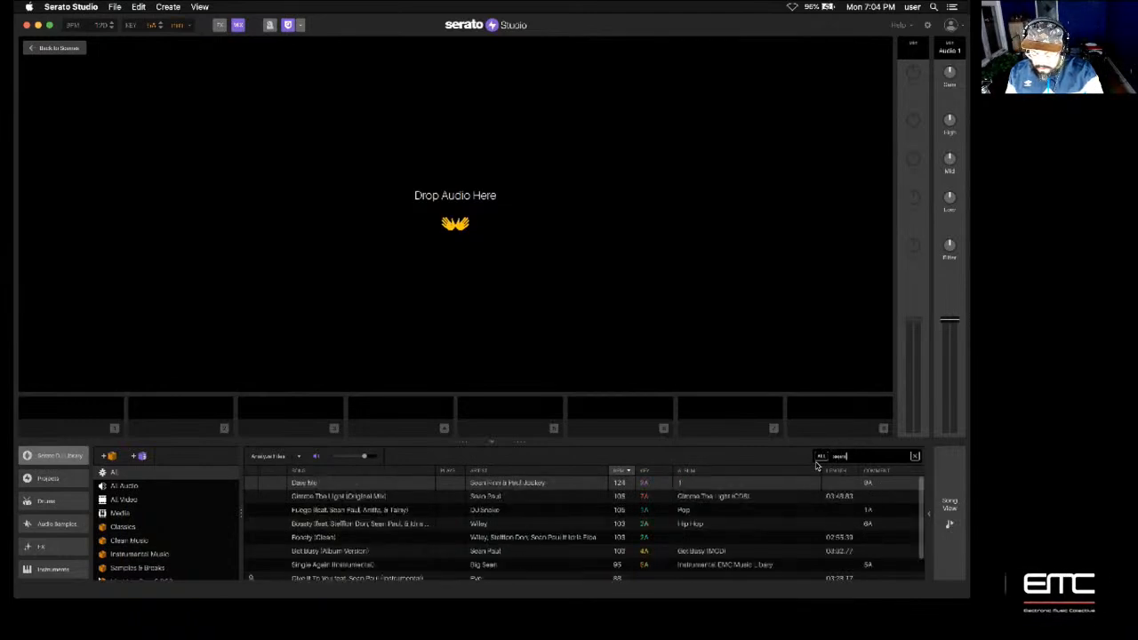
pyautogui.write(' get')
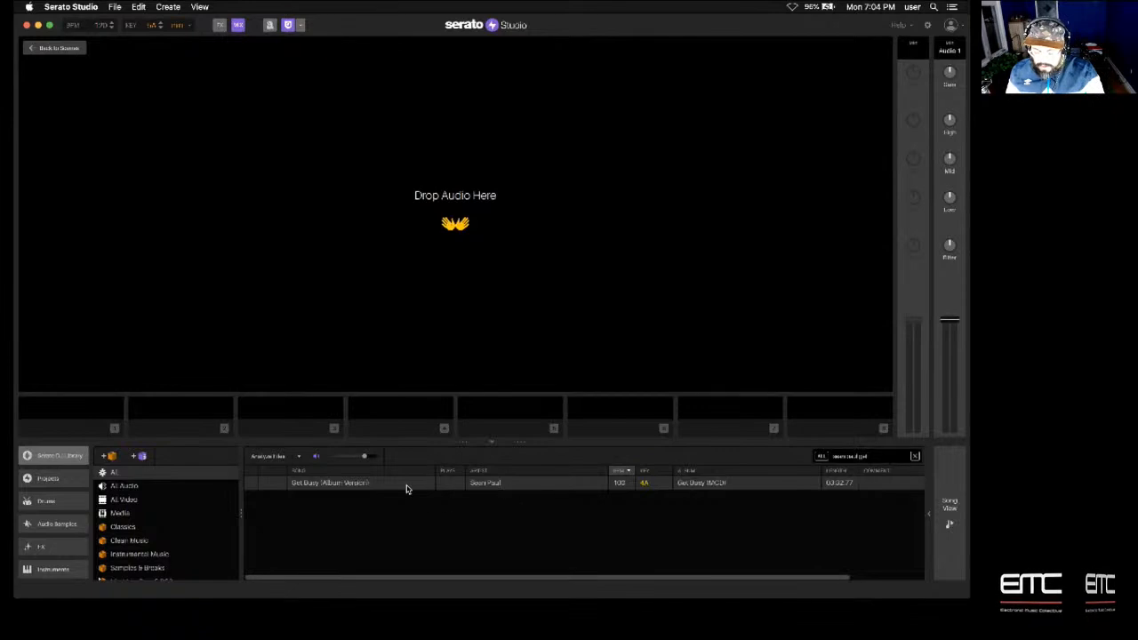
pyautogui.moveTo(406, 485); pyautogui.dragTo(354, 239)
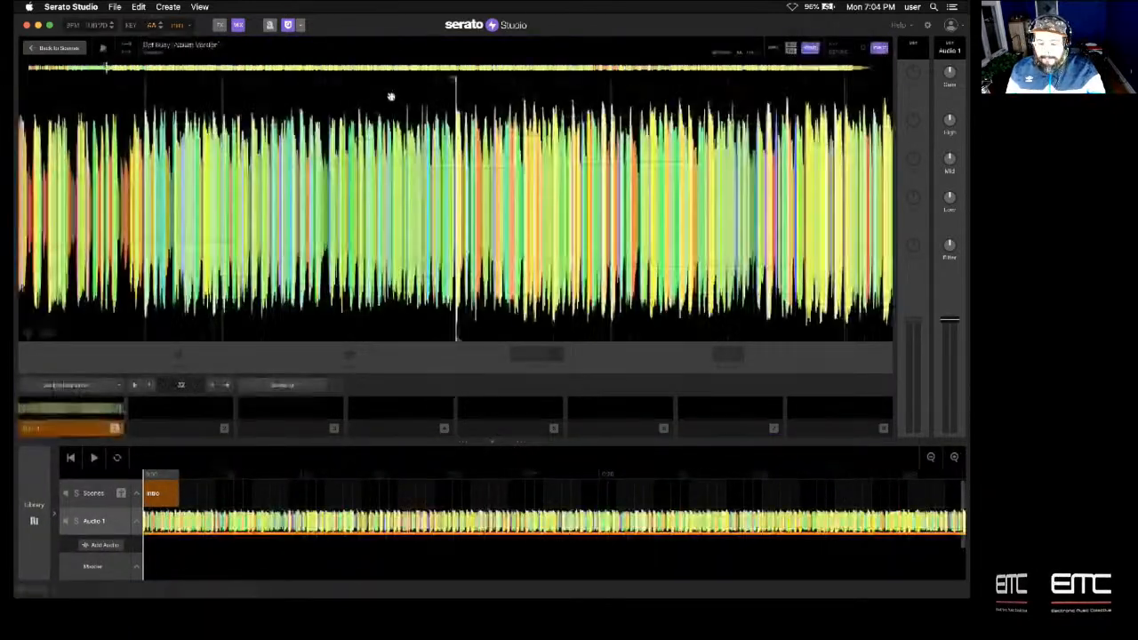
# Scrub the Get Busy waveform back to its start and play a short preview
pyautogui.moveTo(311, 216); pyautogui.dragTo(671, 235)
pyautogui.moveTo(265, 160); pyautogui.dragTo(514, 185)
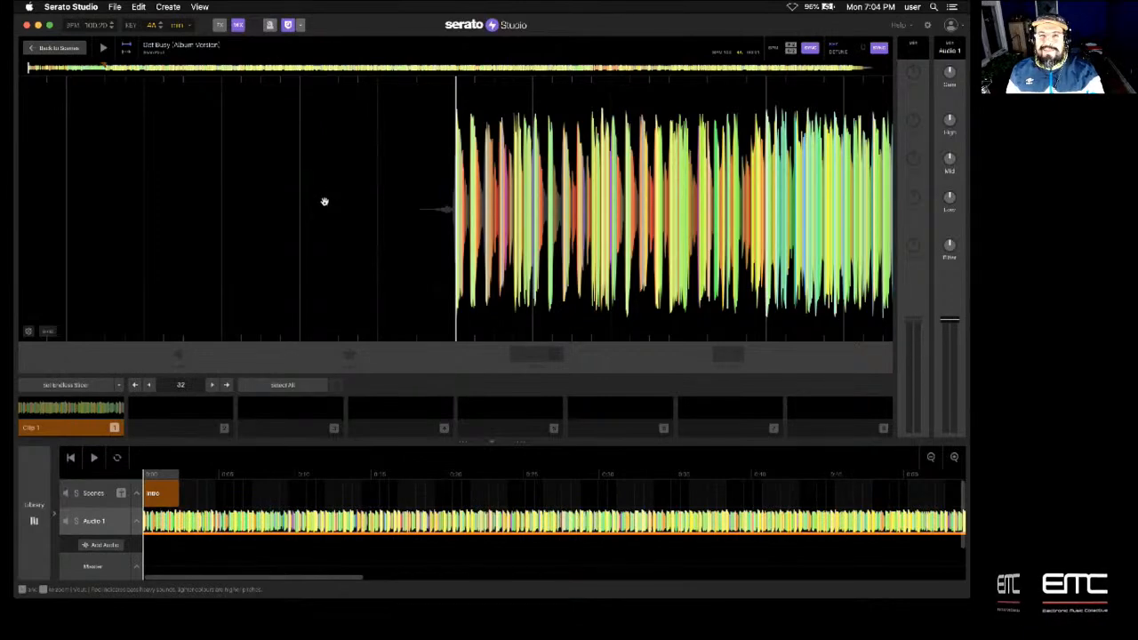
pyautogui.press('space')
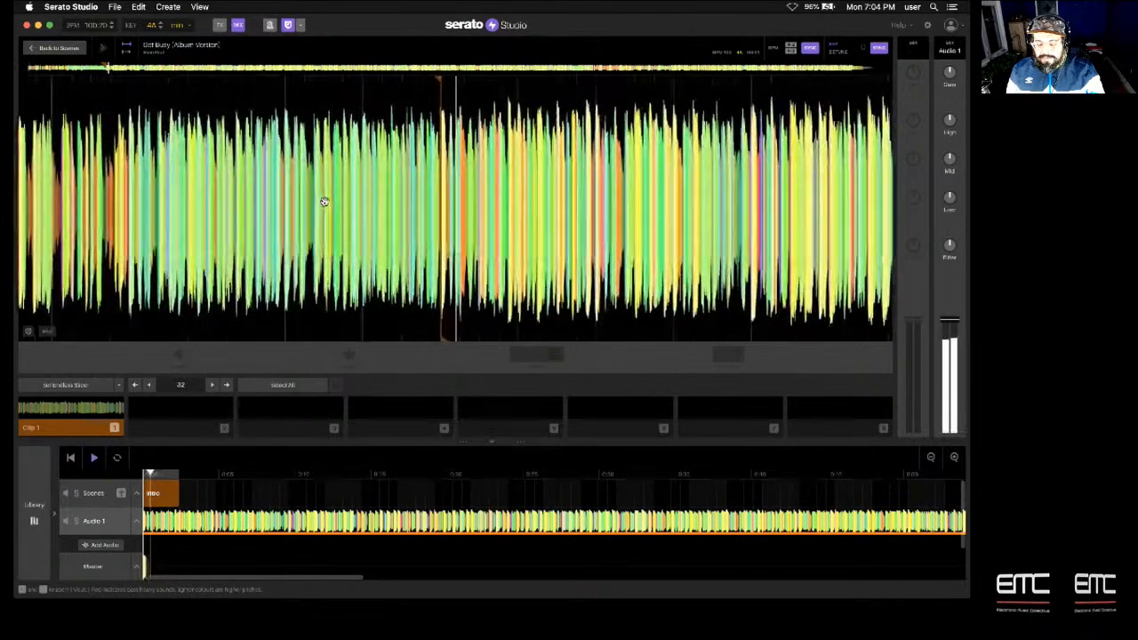
pyautogui.press('space')
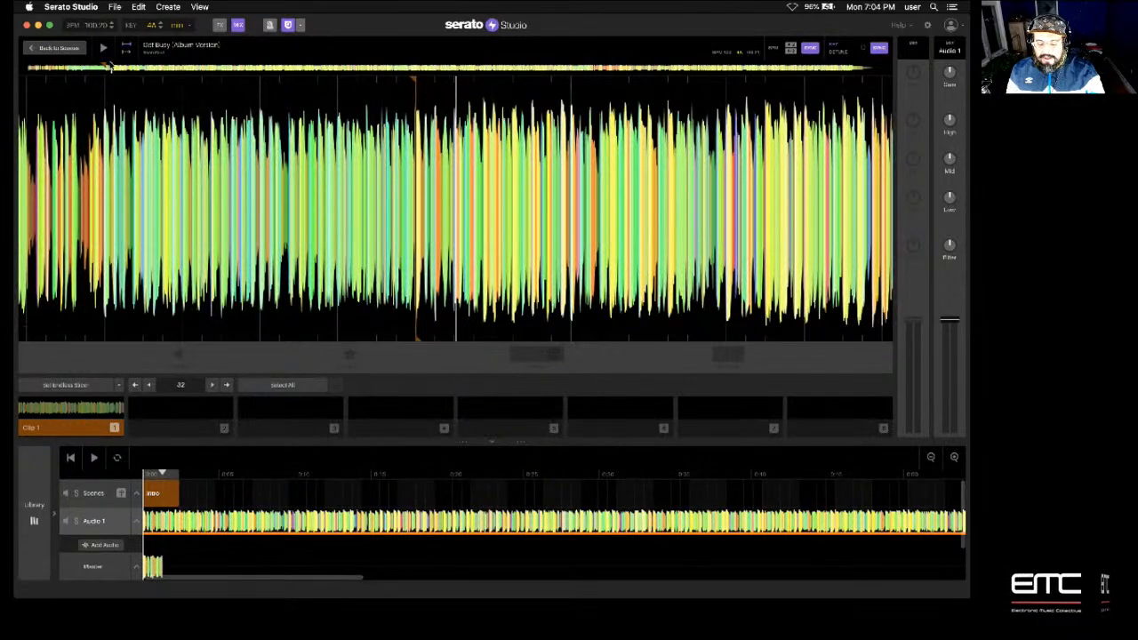
# Slice Get Busy from its start into eight clips with the Endless Slicer and set the slice length to 16
pyautogui.click(26, 69)
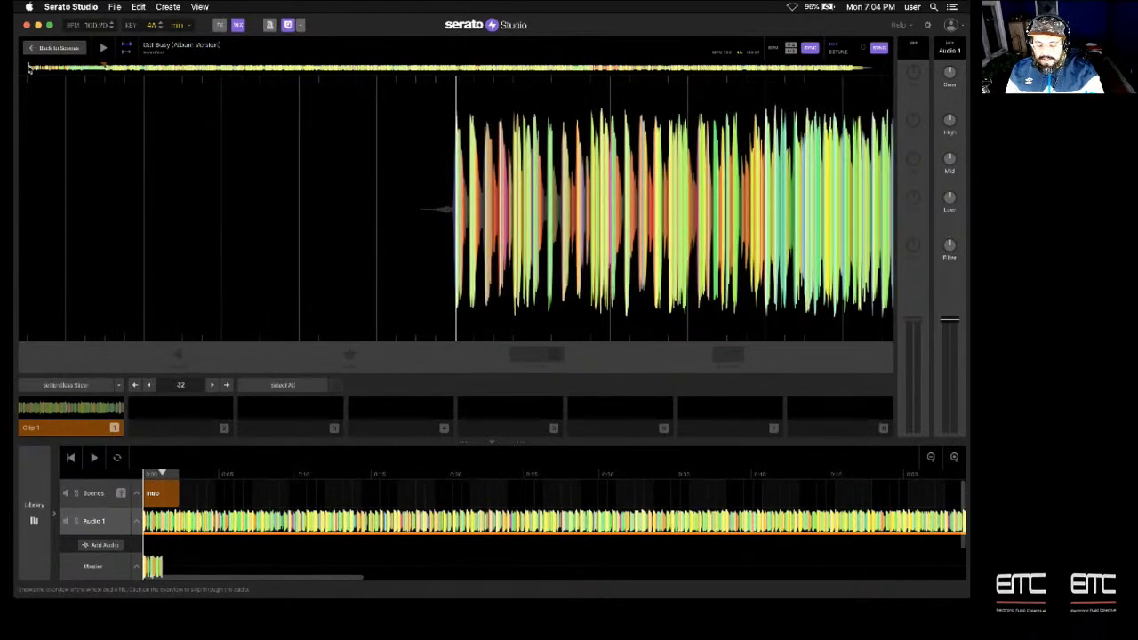
pyautogui.click(67, 385)
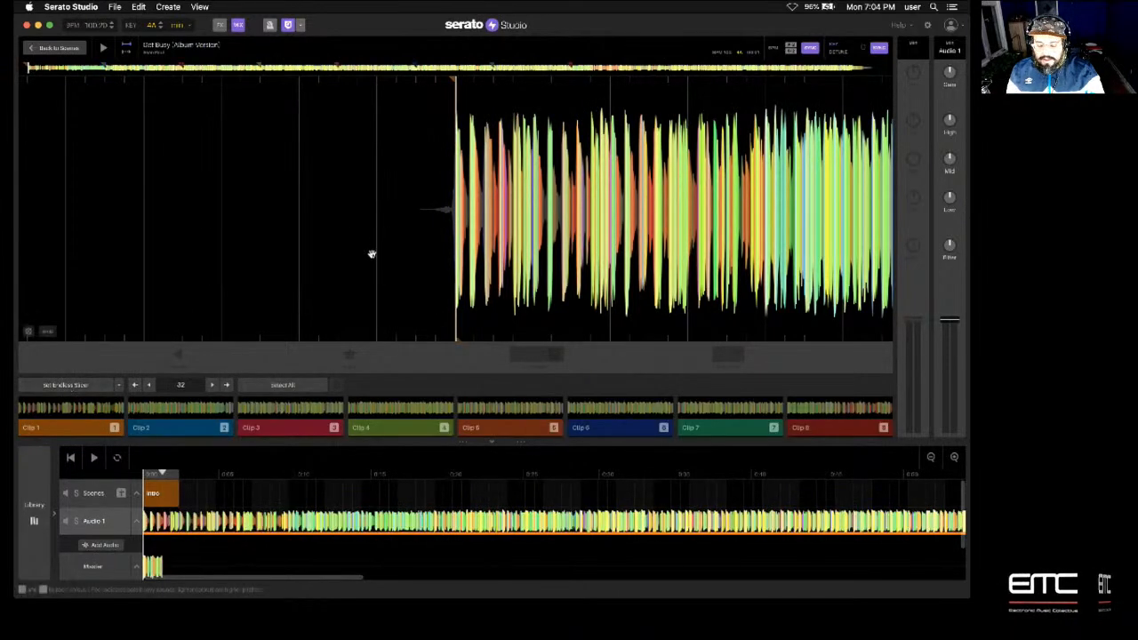
pyautogui.press('space')
pyautogui.press('space')
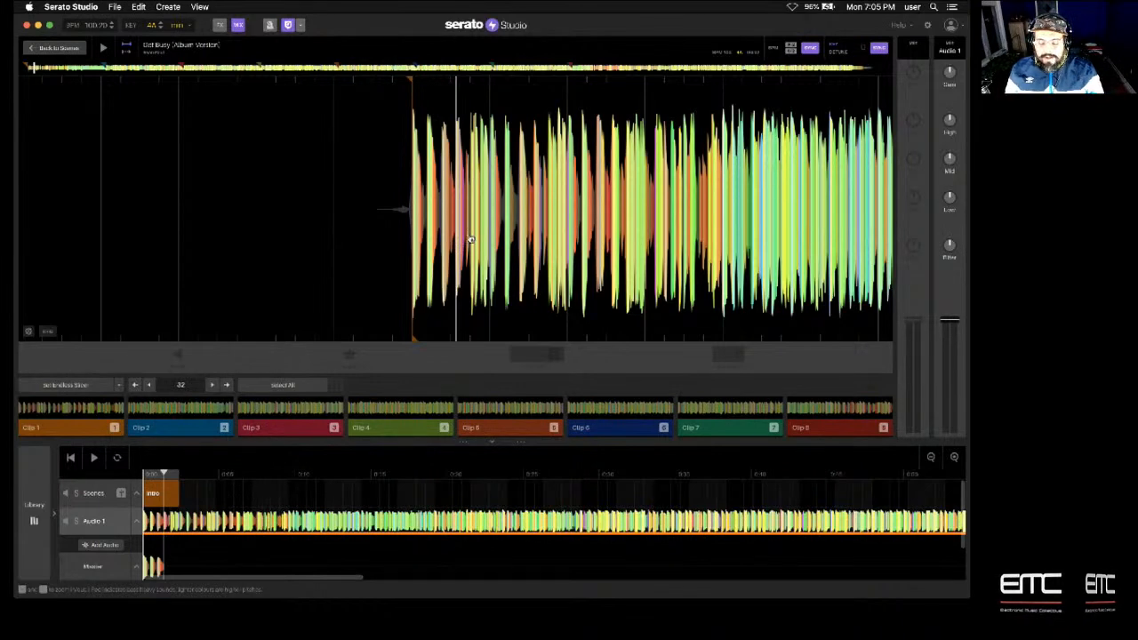
pyautogui.moveTo(467, 241); pyautogui.dragTo(508, 239)
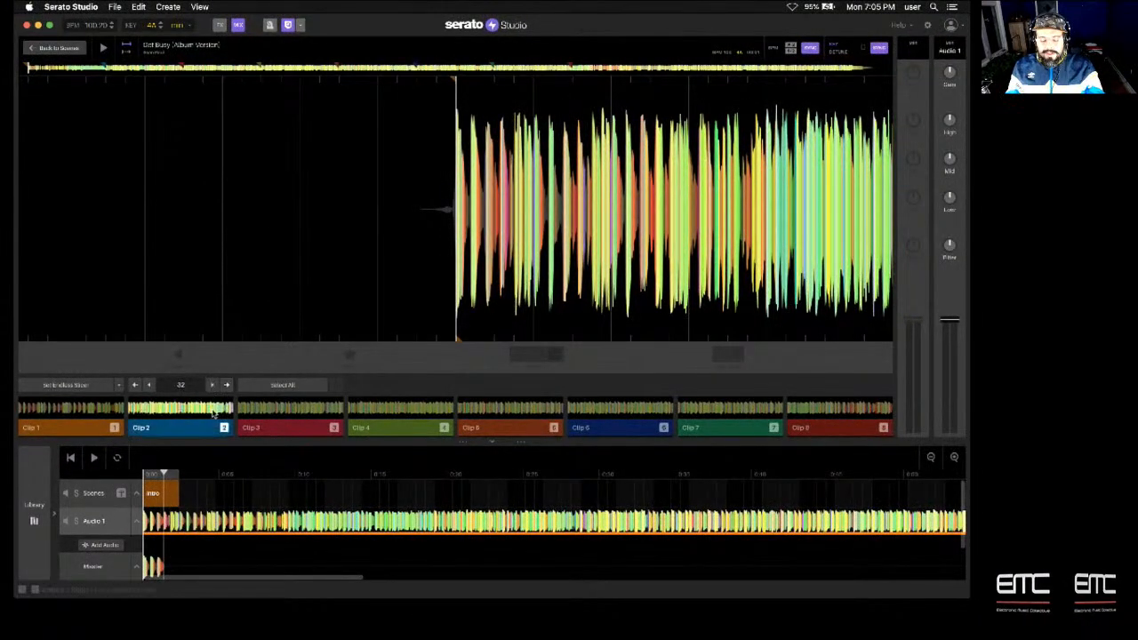
pyautogui.click(148, 386)
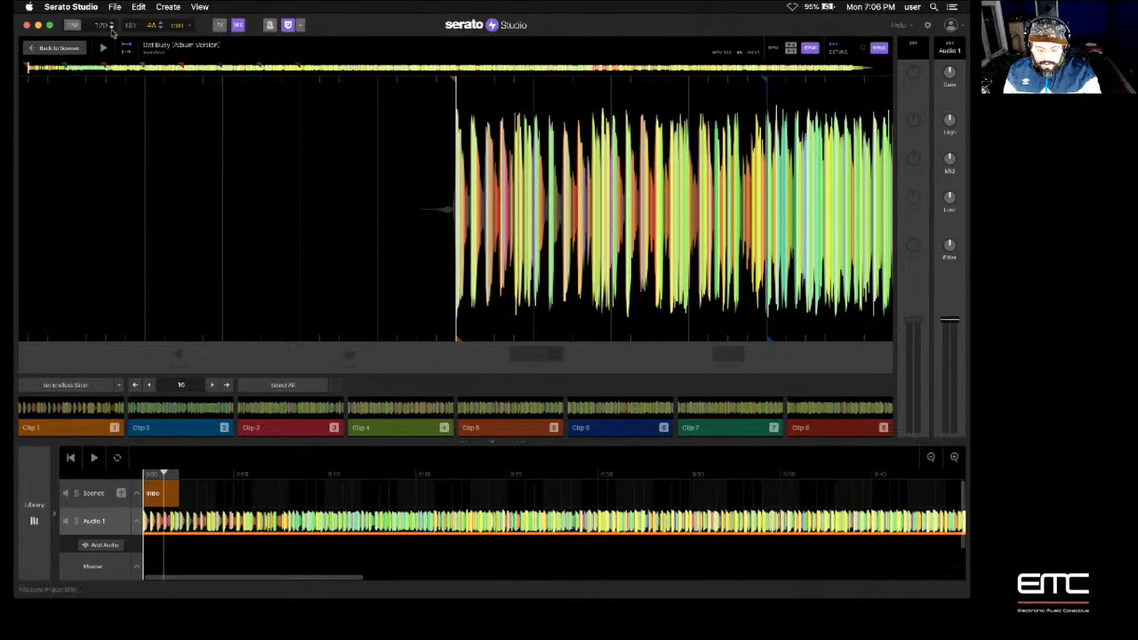
# Set the project tempo to 120 BPM and the project key to 12A, playing the track to compare keys
pyautogui.click(111, 23)
pyautogui.click(111, 28)
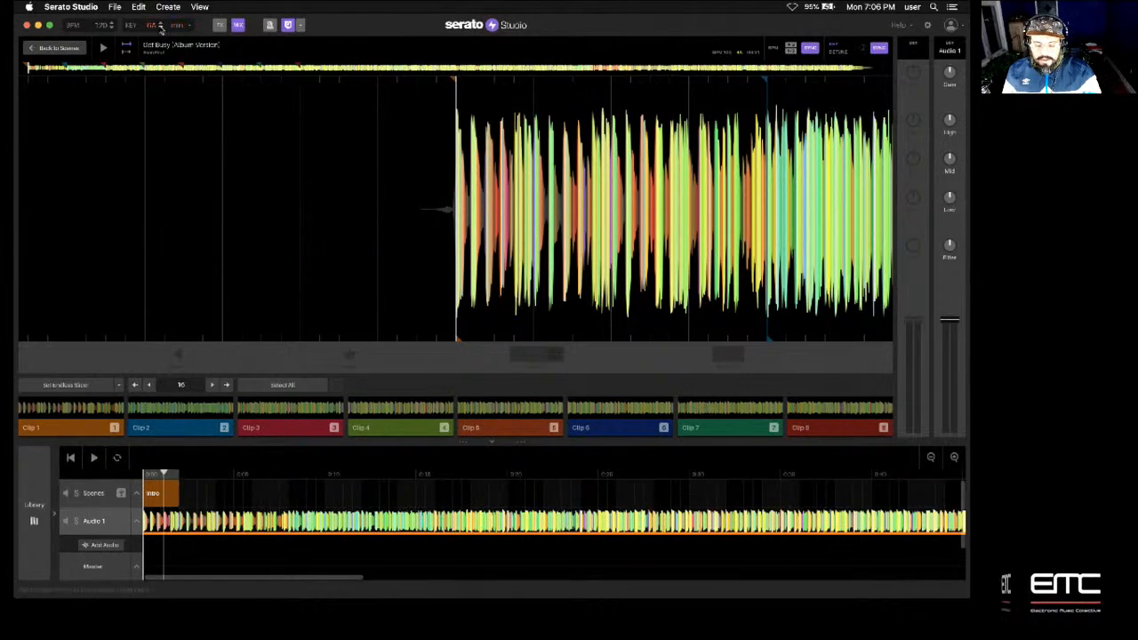
pyautogui.press('space')
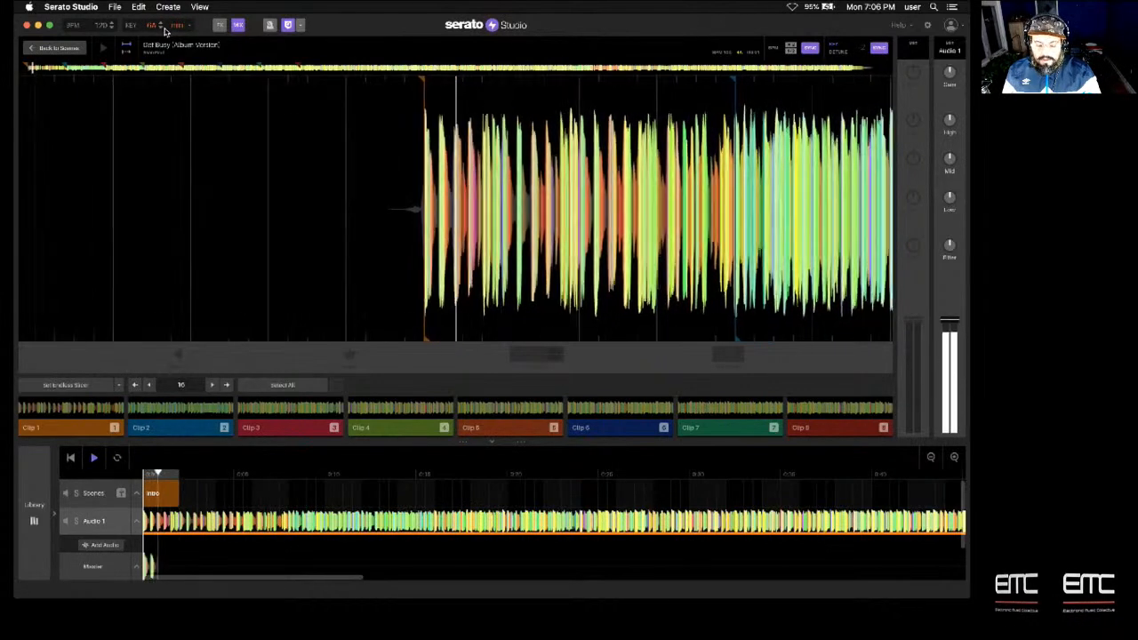
pyautogui.press('space')
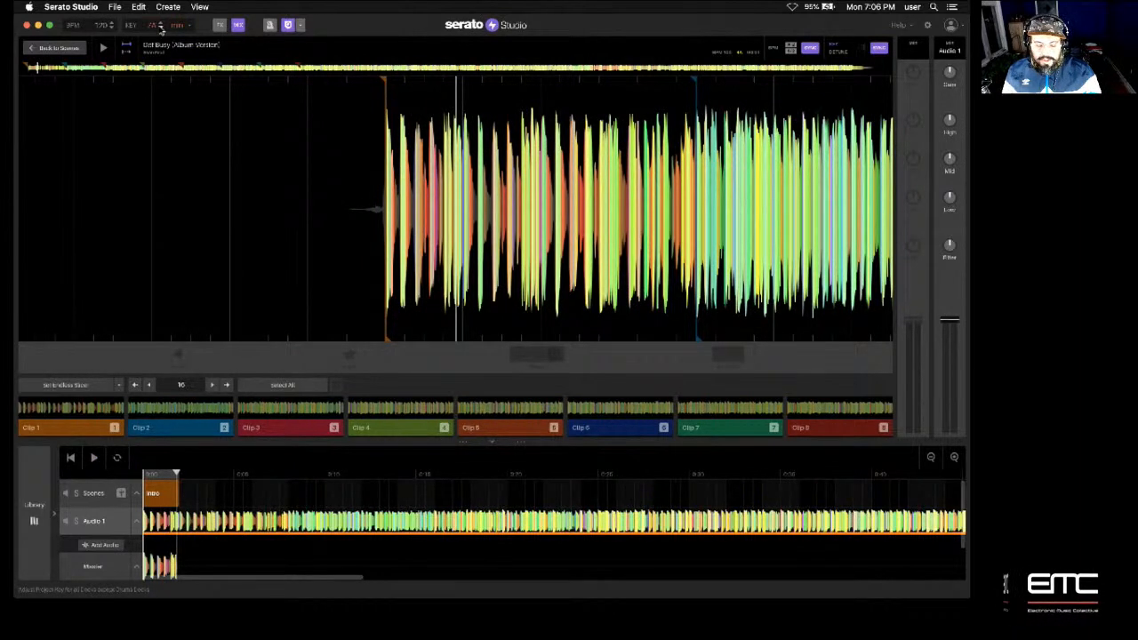
pyautogui.click(161, 28)
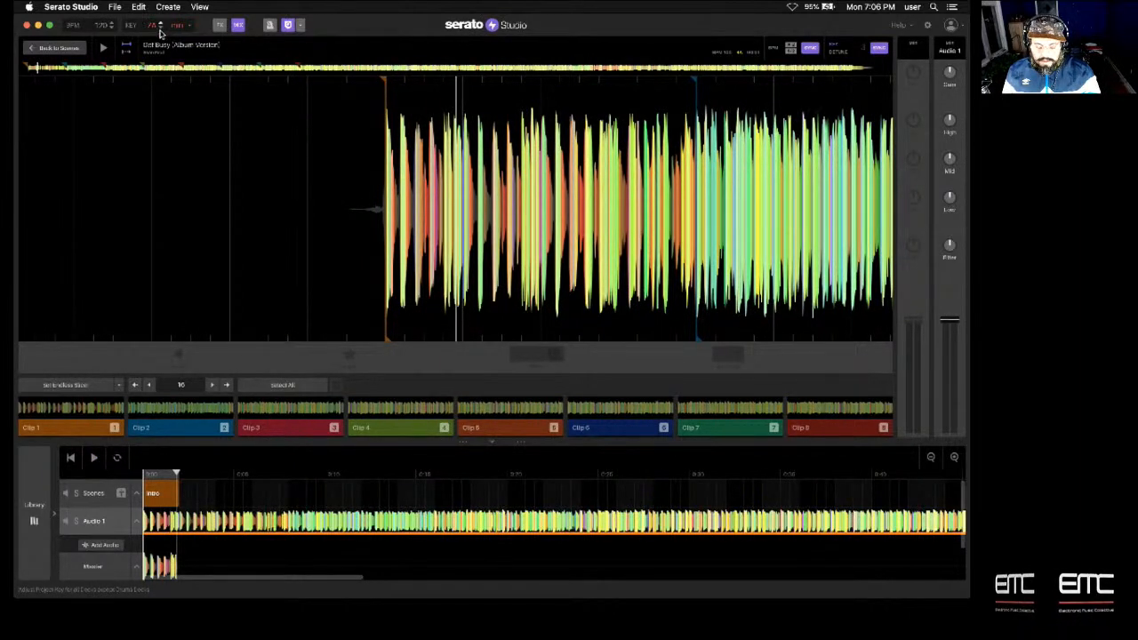
pyautogui.press('space')
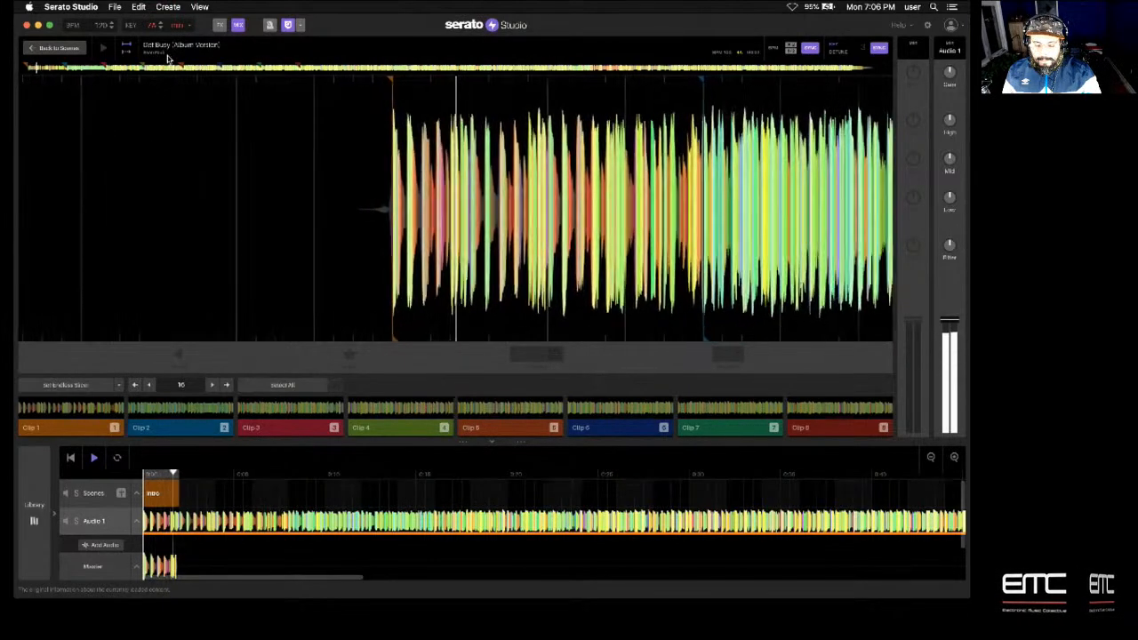
pyautogui.press('space')
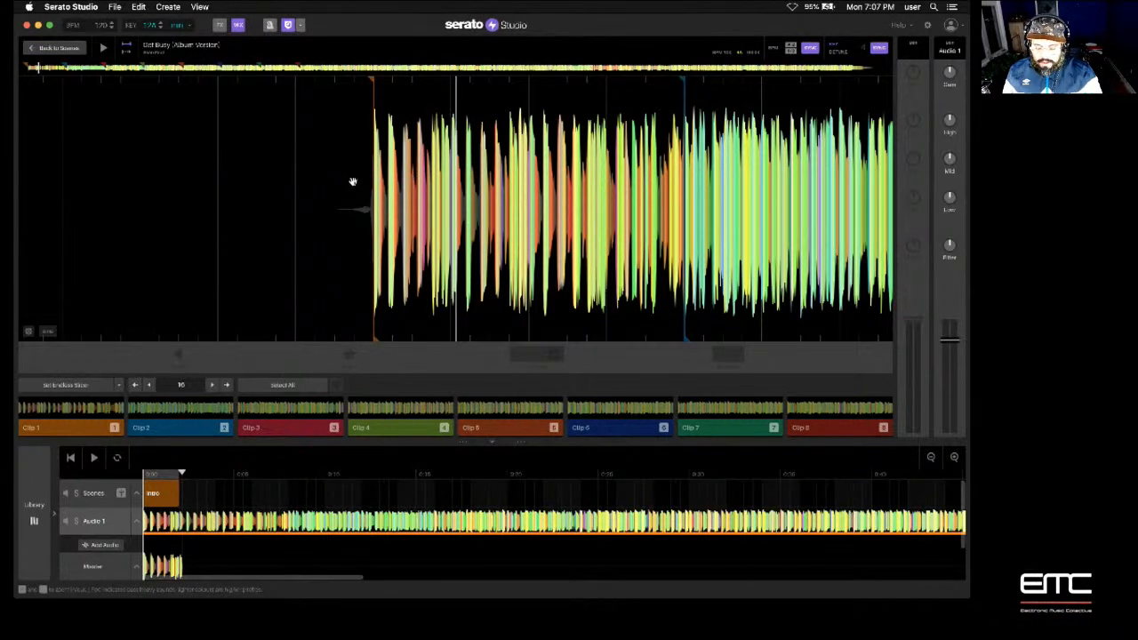
# Audition Clip 1 from its pad and lower the volume of the Audio 1 channel
pyautogui.press('1')
pyautogui.press('space')
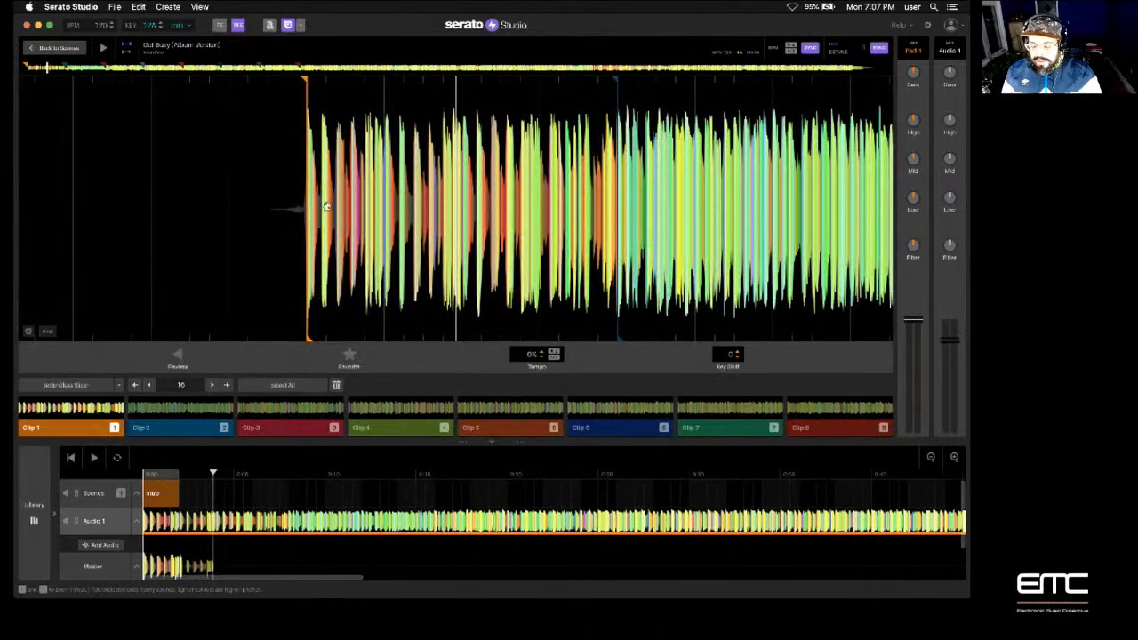
pyautogui.press('1')
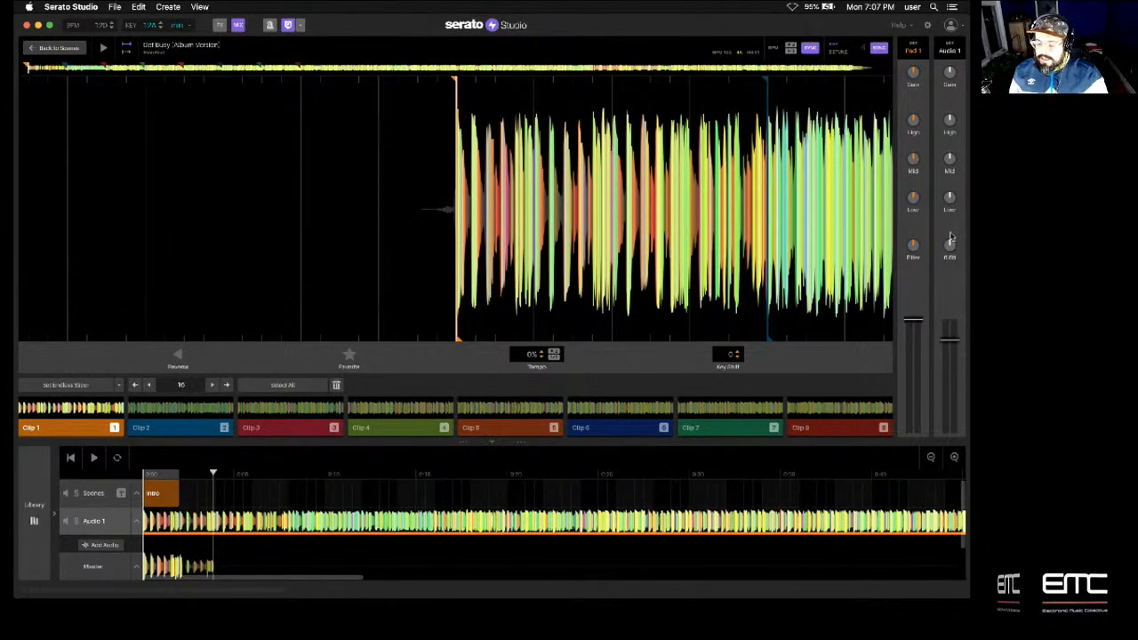
pyautogui.moveTo(949, 344)
pyautogui.mouseDown()
pyautogui.moveTo(949, 324)
pyautogui.moveTo(950, 344)
pyautogui.mouseUp()
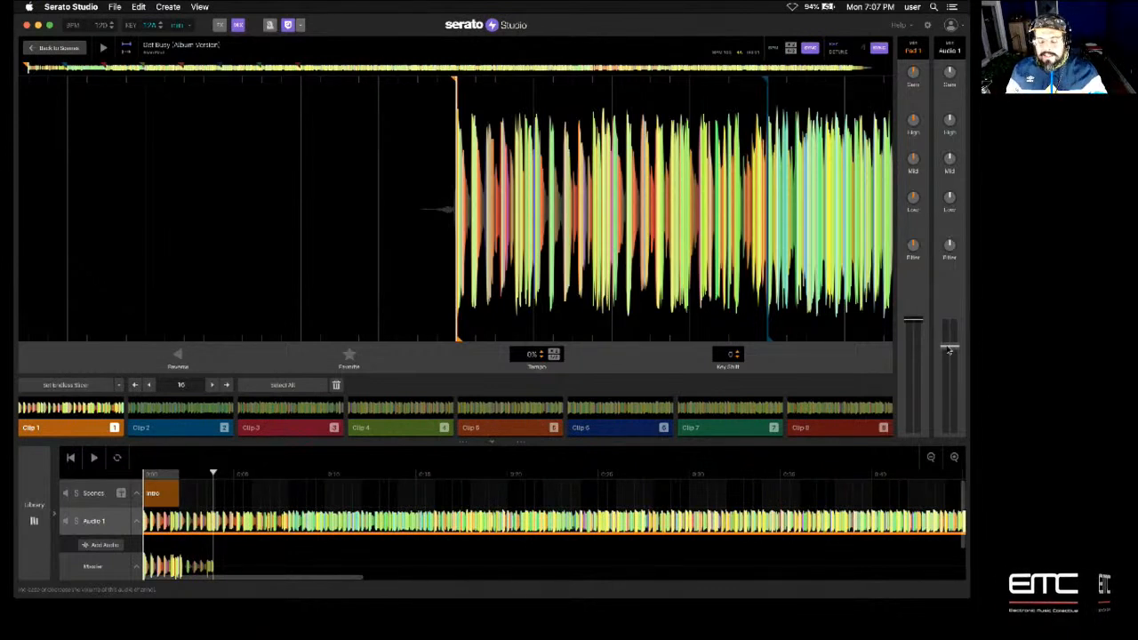
# Delete the Intro scene from the song timeline and select the Audio 1 track
pyautogui.click(162, 499)
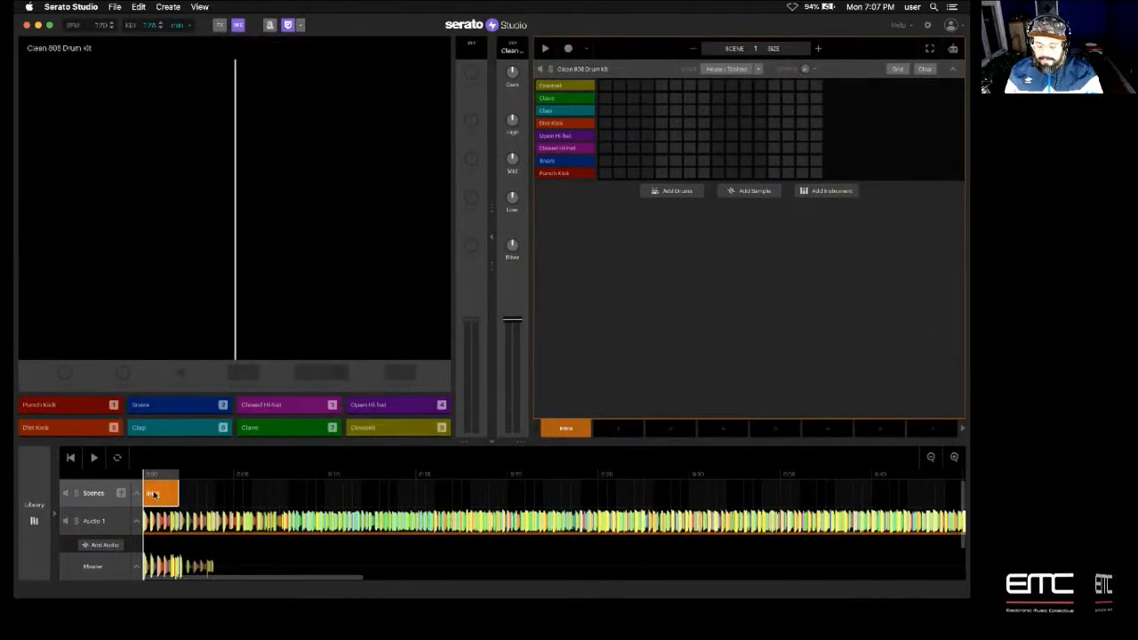
pyautogui.click(105, 519)
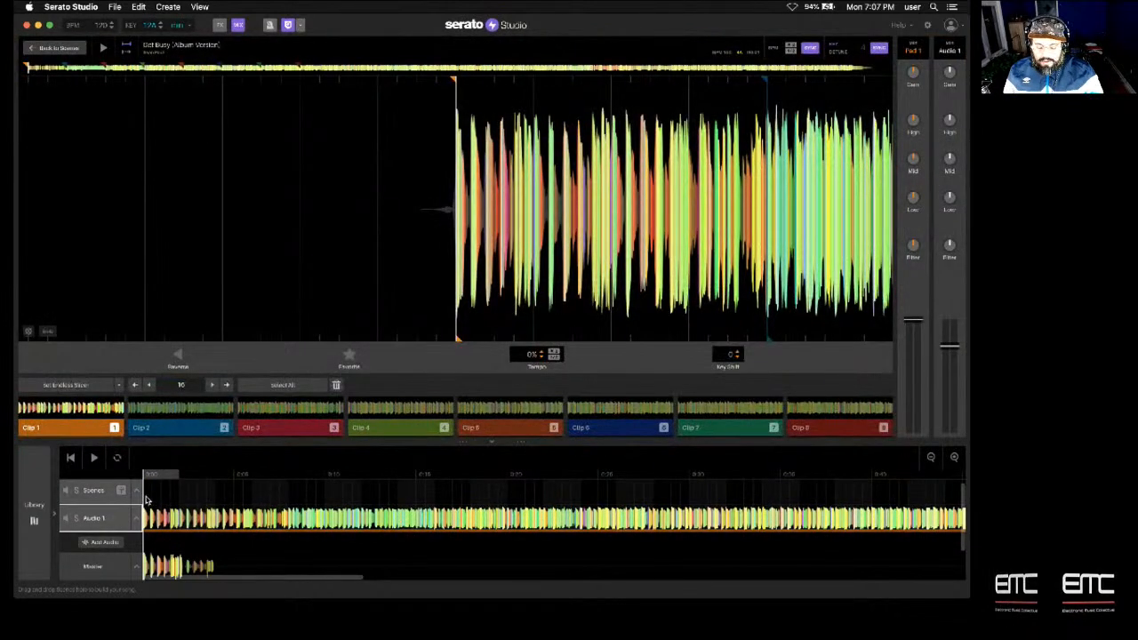
pyautogui.click(147, 500)
pyautogui.click(123, 520)
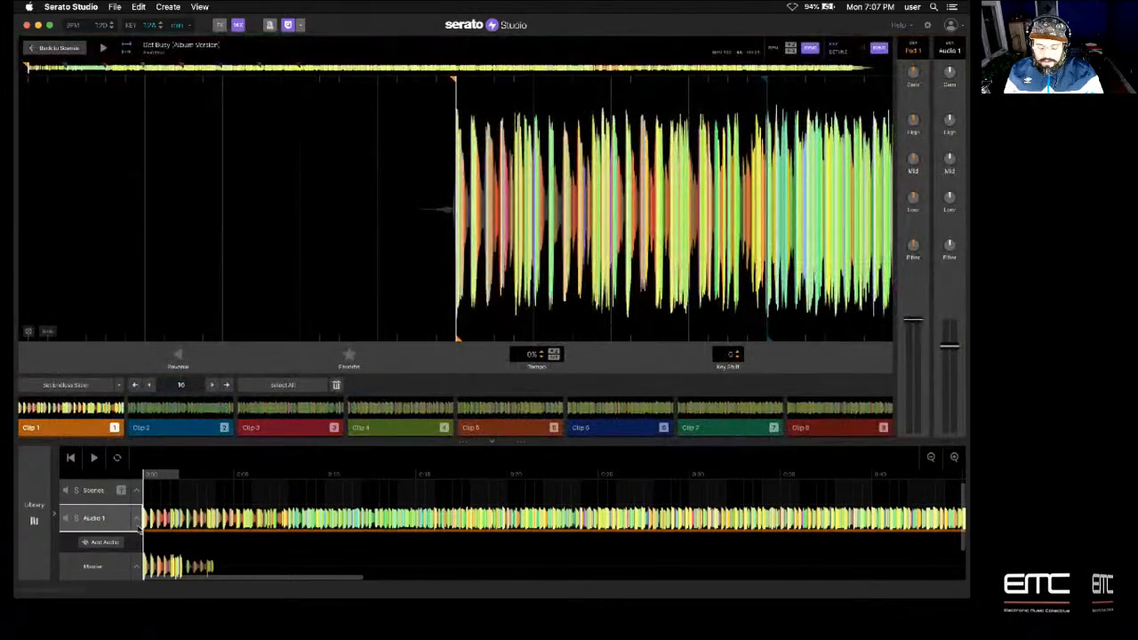
# Play the song timeline from the start to hear the Audio 1 track on its own
pyautogui.click(145, 534)
pyautogui.click(149, 525)
pyautogui.click(148, 540)
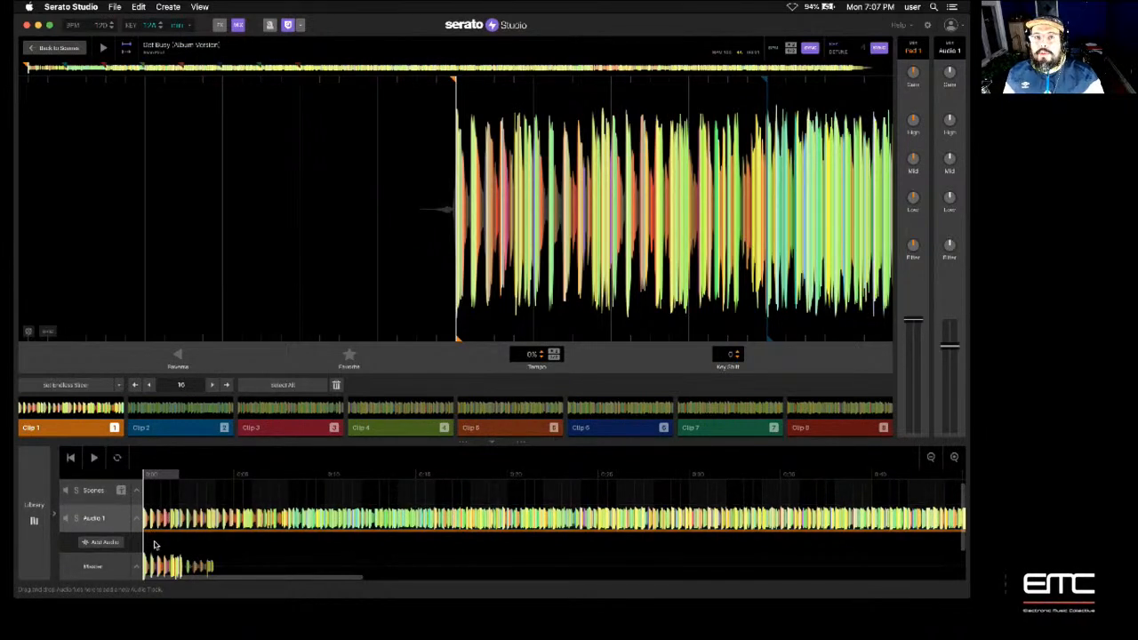
pyautogui.press('space')
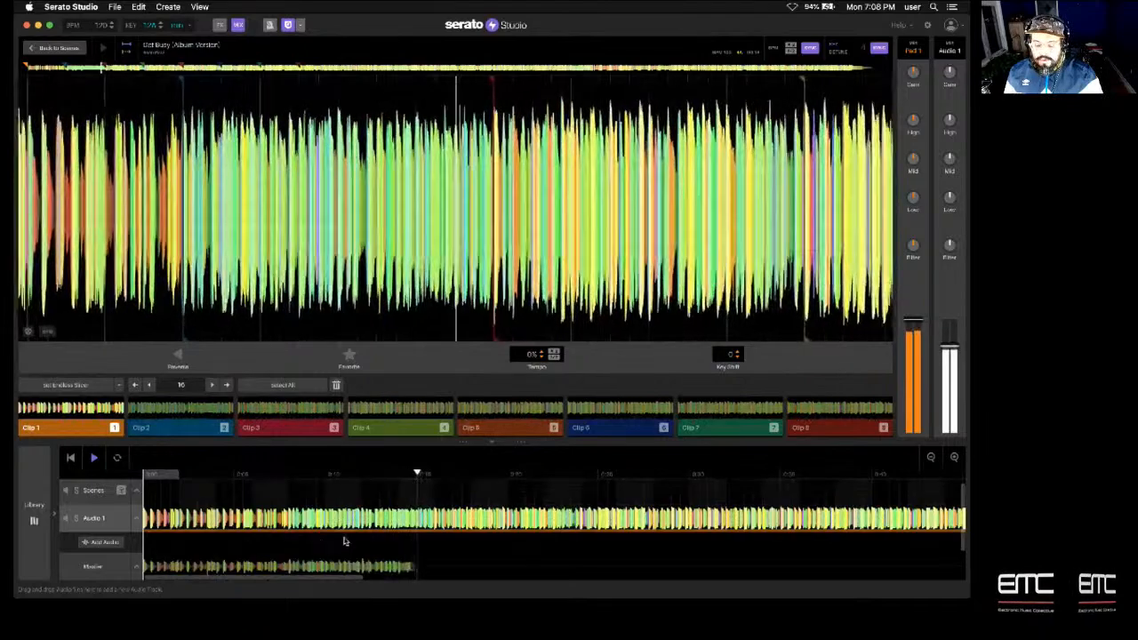
# Replay the song timeline from the start to listen to the opening of the Audio 1 track
pyautogui.press('space')
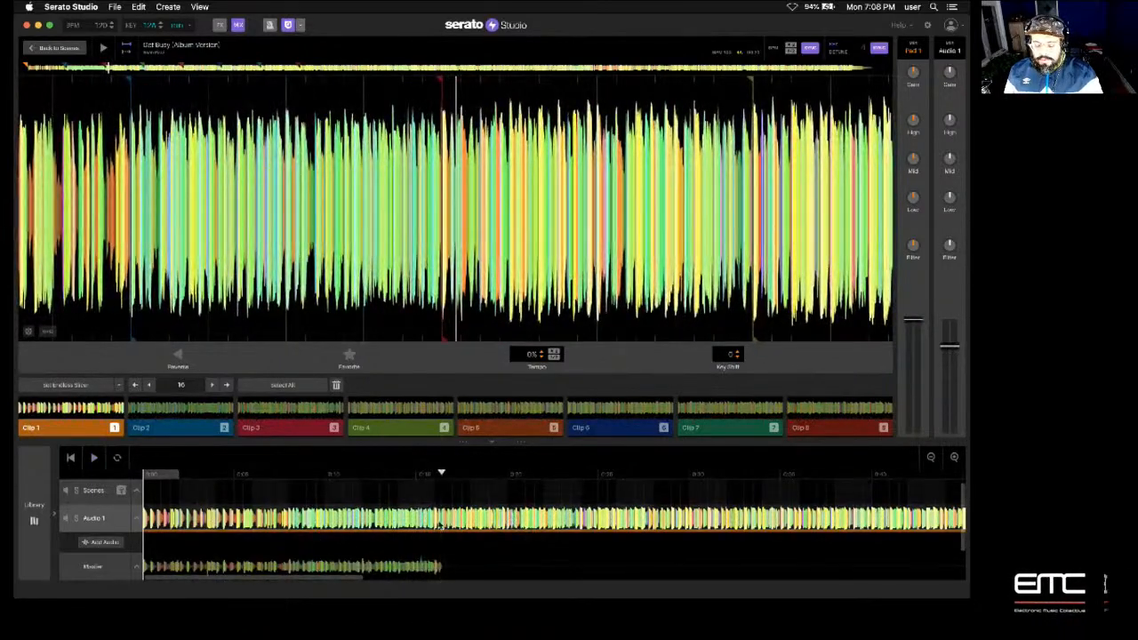
pyautogui.press('space')
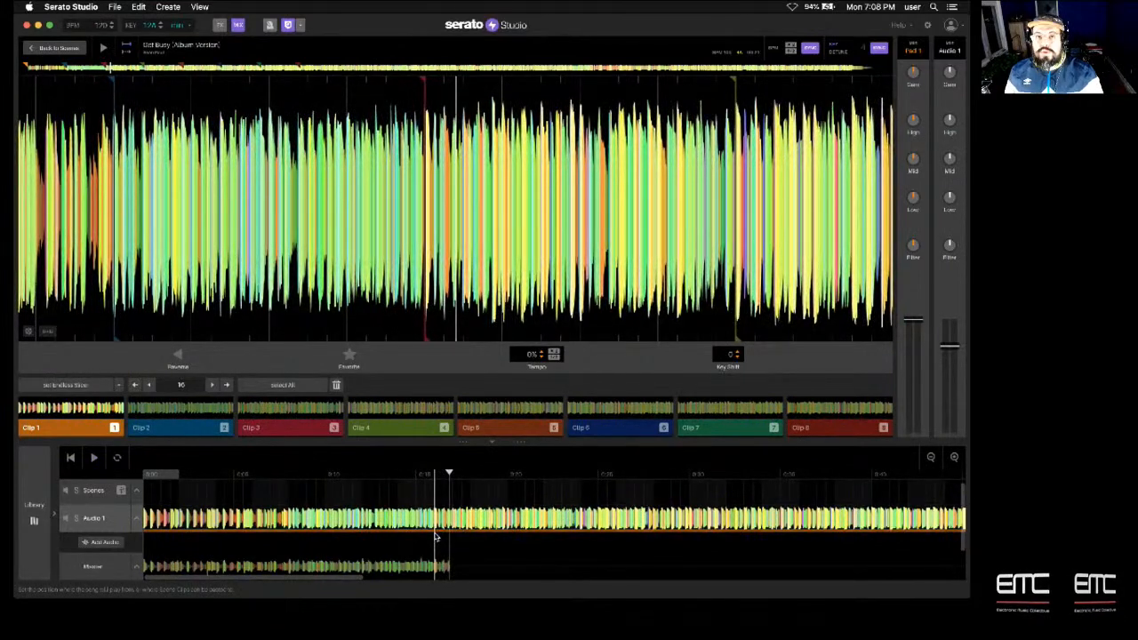
pyautogui.click(146, 545)
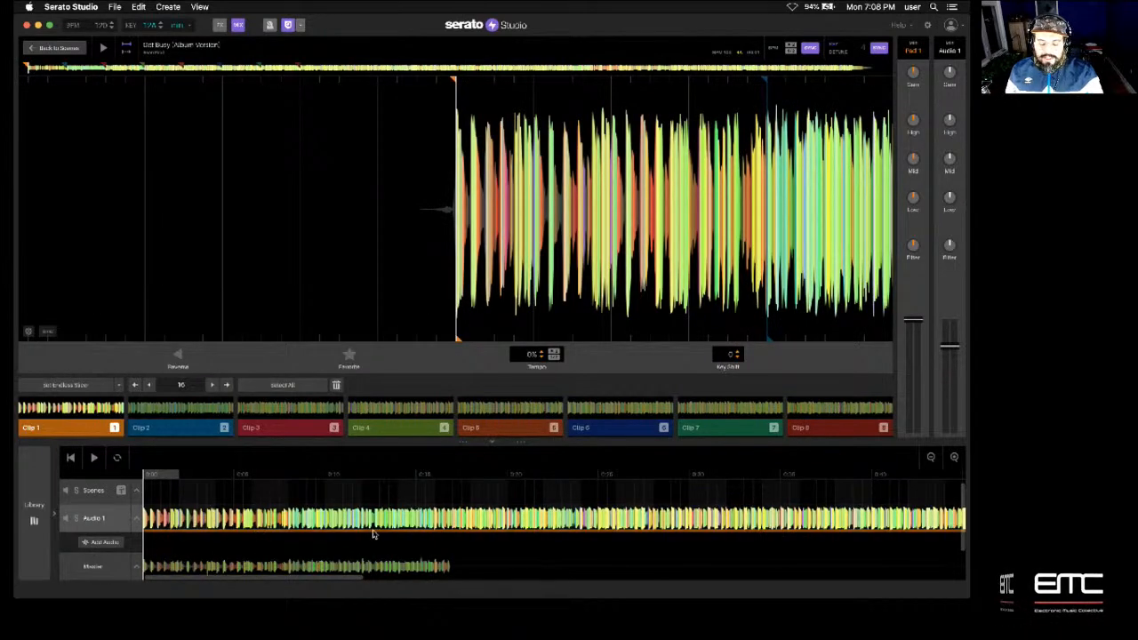
pyautogui.press('space')
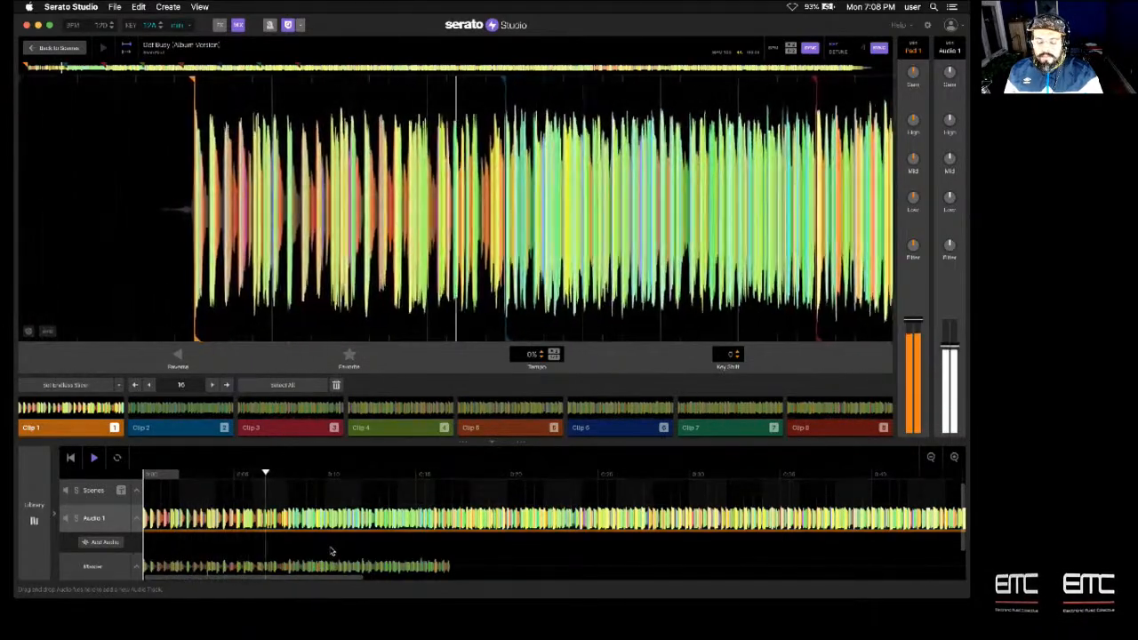
pyautogui.press('space')
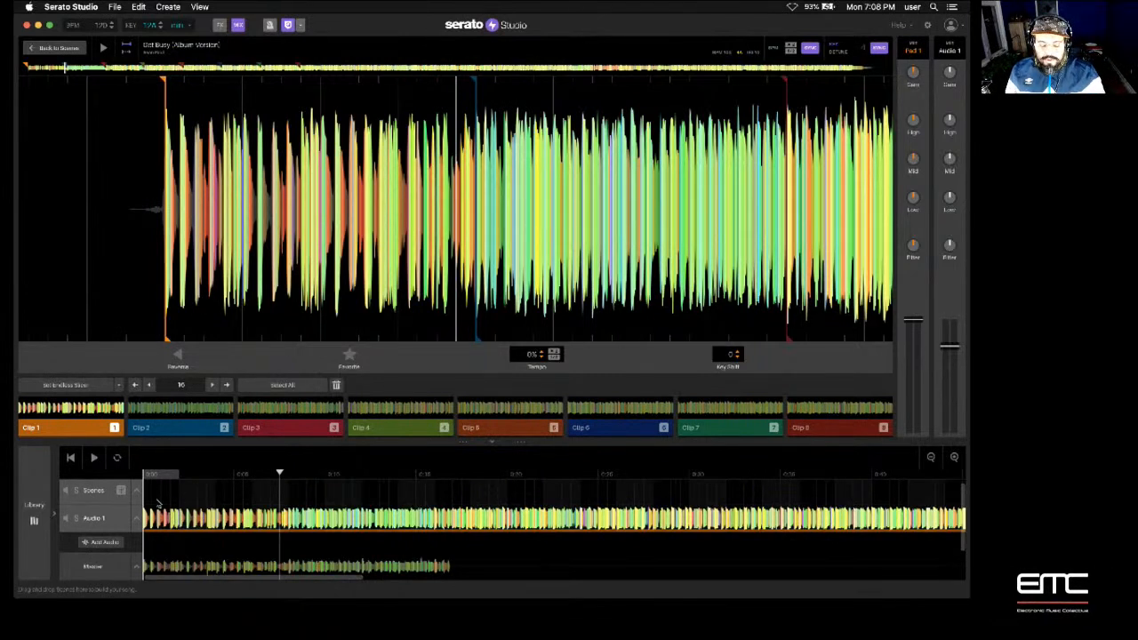
# Show the Intro scene's drum sequencer and look through the beat styles offered for the Clean 808 Drum Kit
pyautogui.click(92, 495)
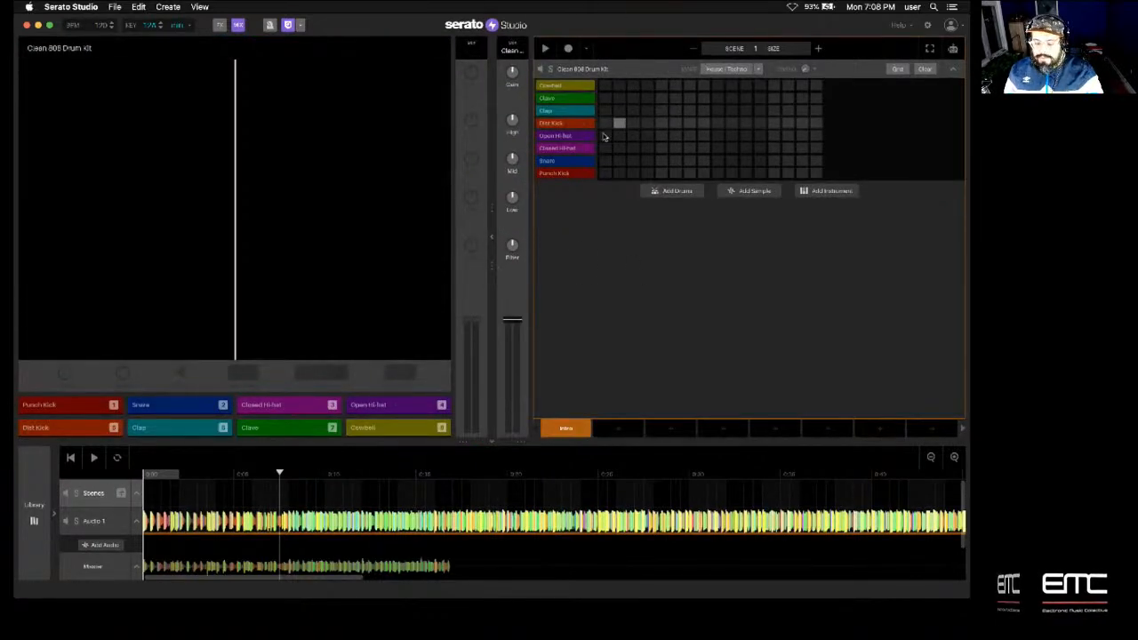
pyautogui.moveTo(559, 99); pyautogui.dragTo(536, 186)
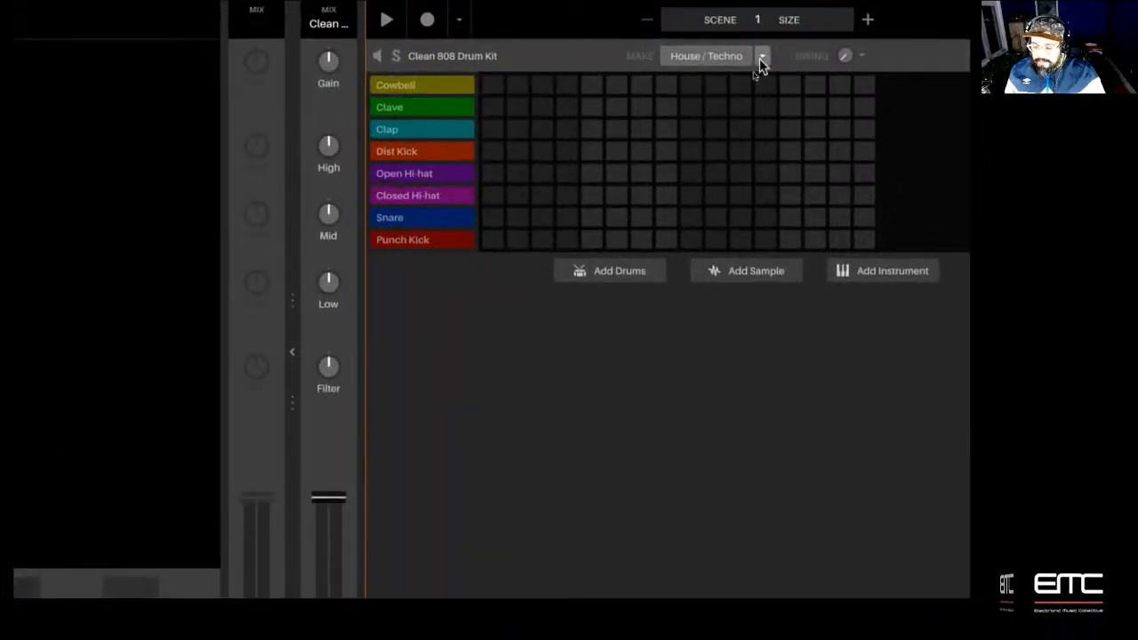
pyautogui.click(761, 57)
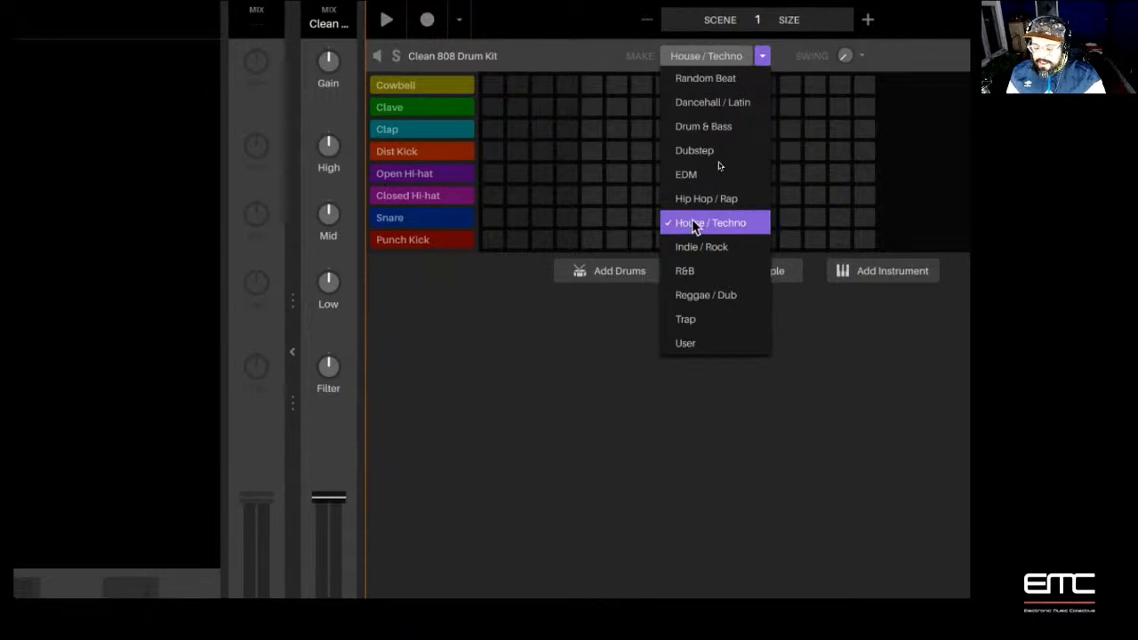
pyautogui.click(762, 56)
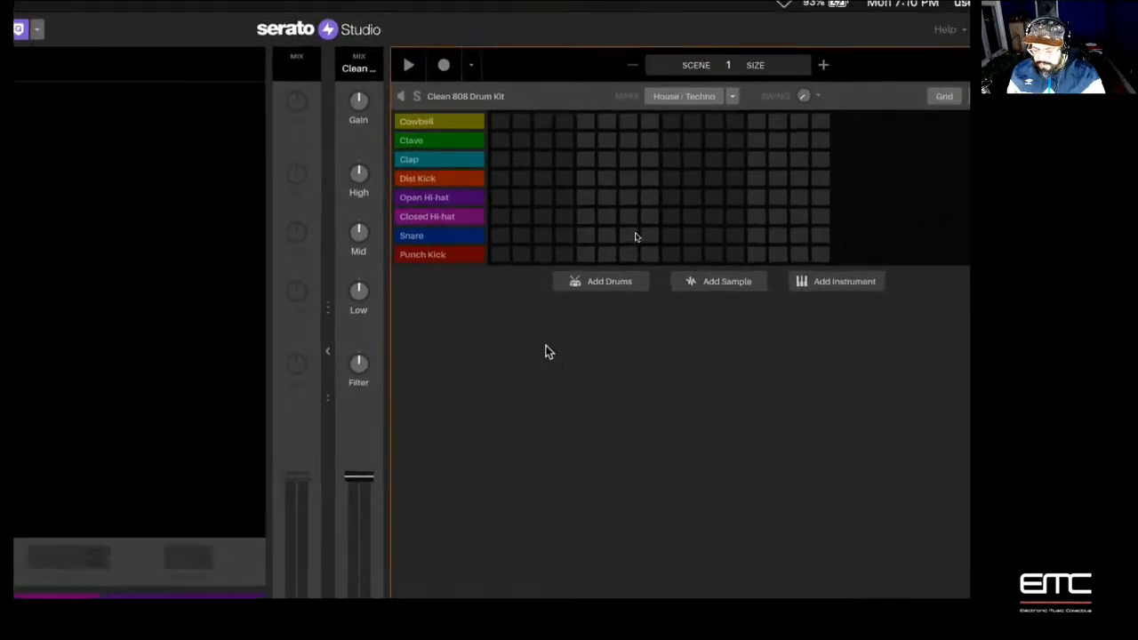
# Try larger and smaller sizes for the Intro scene and set its size to 4
pyautogui.click(824, 65)
pyautogui.click(825, 64)
pyautogui.click(825, 65)
pyautogui.click(632, 64)
pyautogui.click(633, 65)
pyautogui.click(825, 69)
pyautogui.click(825, 69)
pyautogui.click(825, 69)
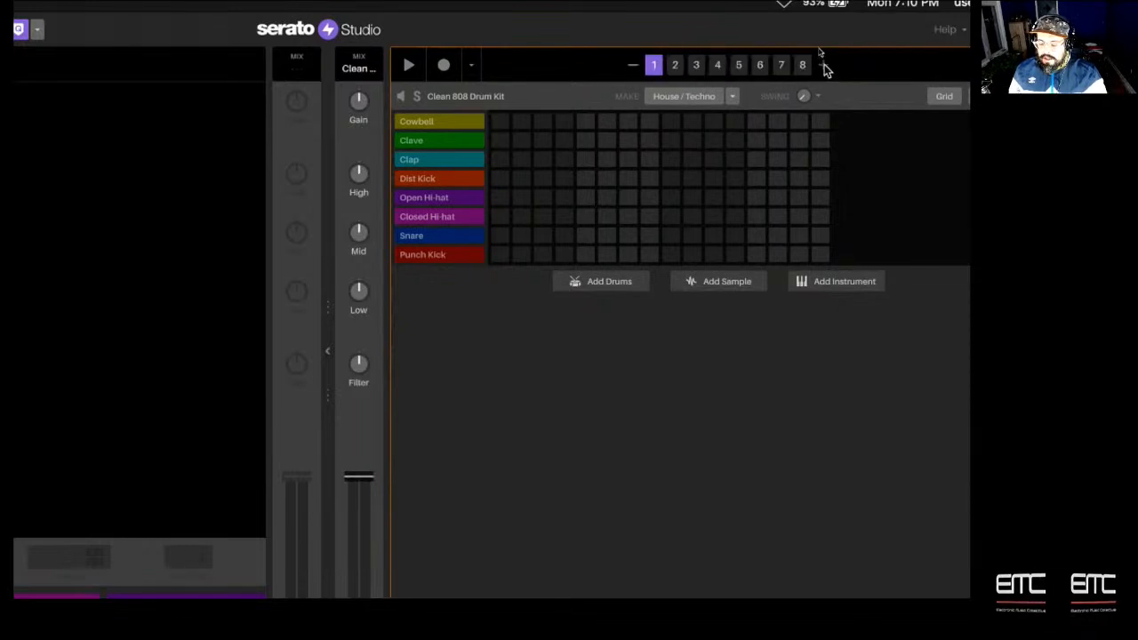
pyautogui.click(632, 64)
pyautogui.click(632, 65)
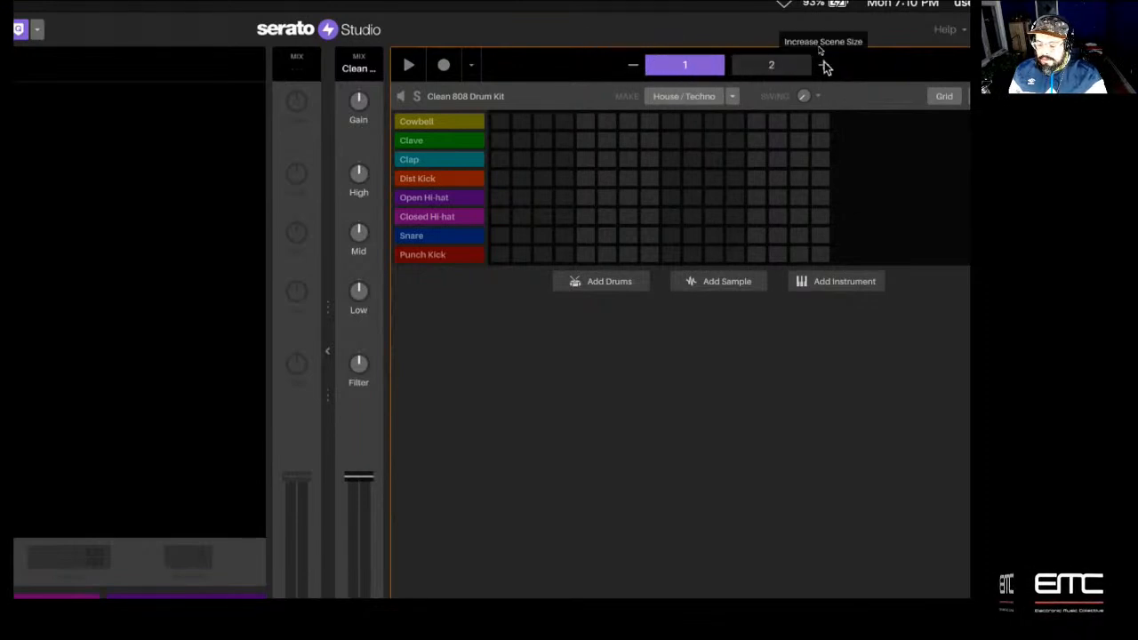
pyautogui.click(824, 63)
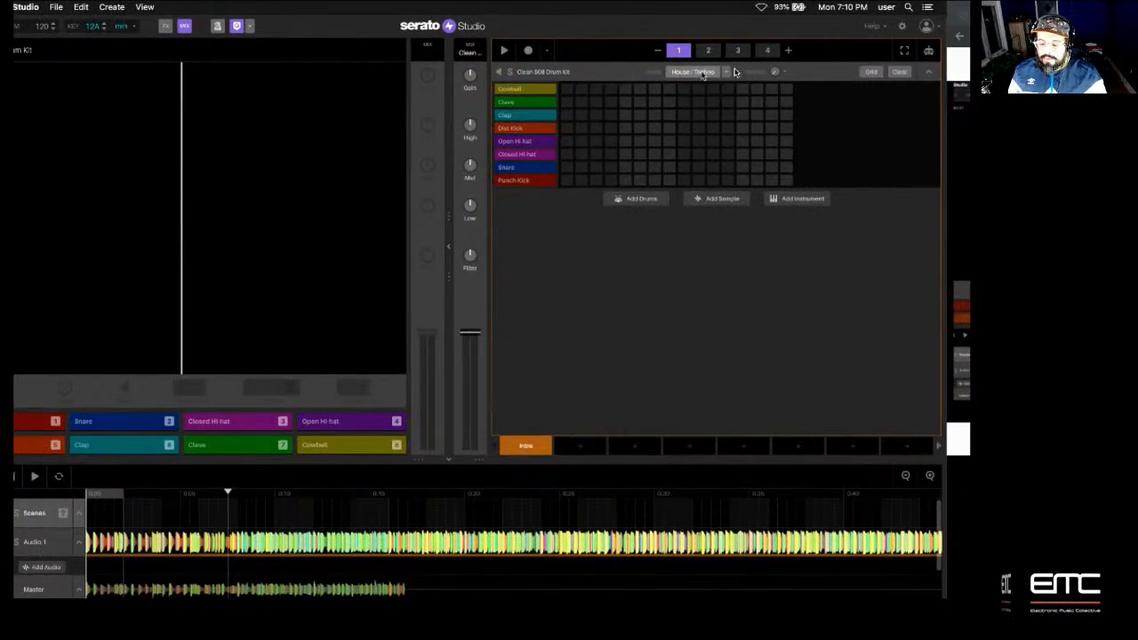
# Generate House / Techno beats for the Clean 808 Drum Kit, playing the Intro scene to choose a pattern, and stop playback
pyautogui.click(696, 75)
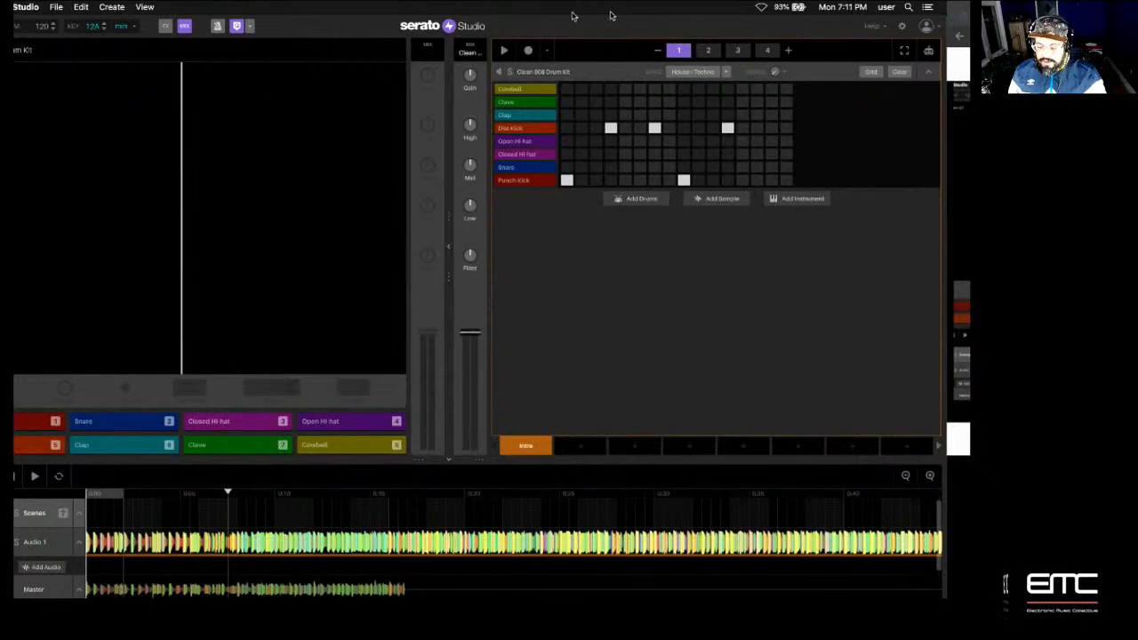
pyautogui.moveTo(366, 25); pyautogui.dragTo(373, 26)
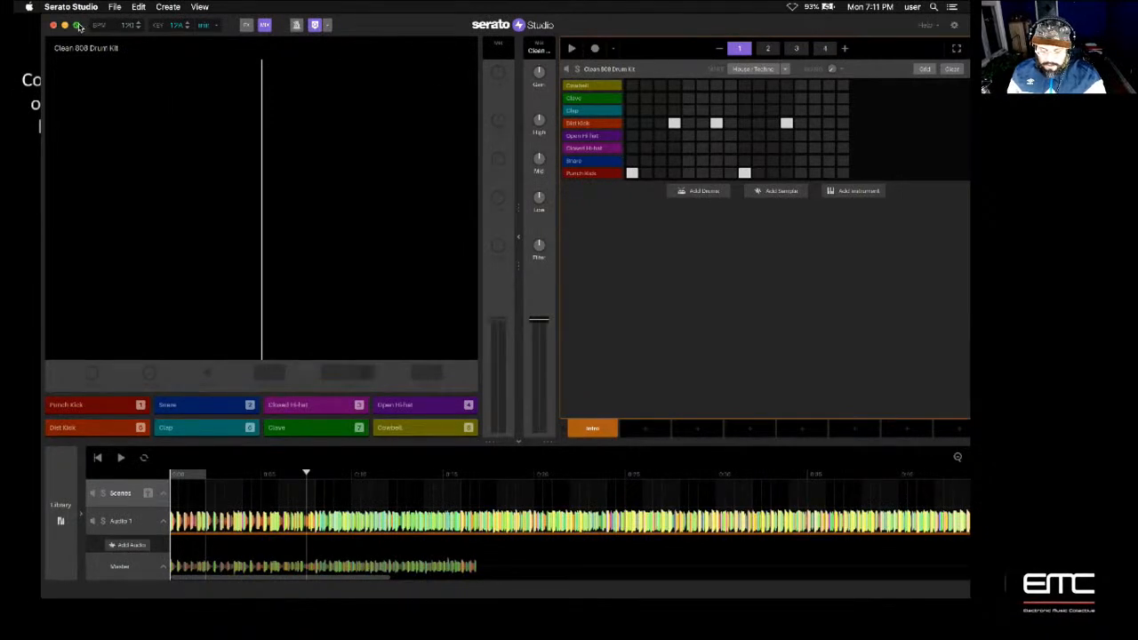
pyautogui.click(545, 39)
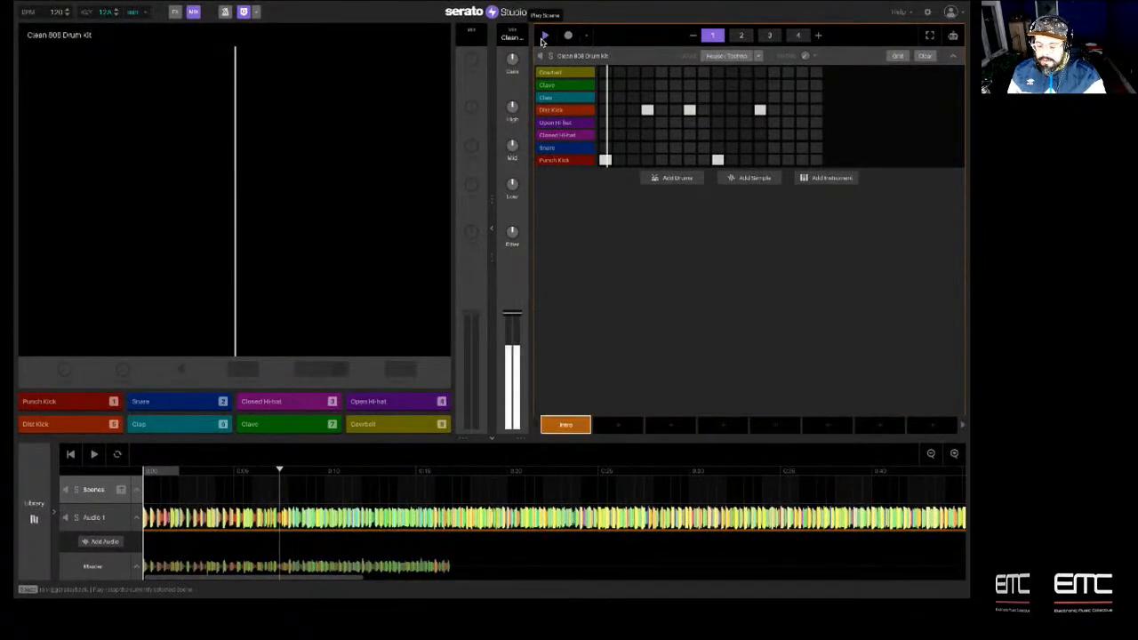
pyautogui.click(741, 35)
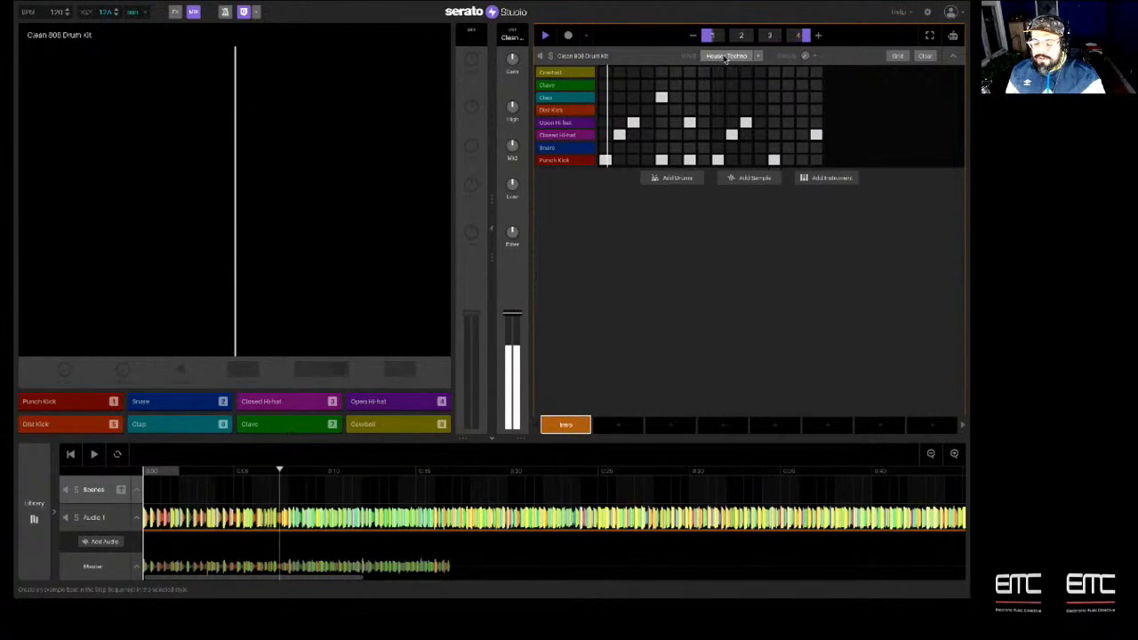
pyautogui.click(725, 60)
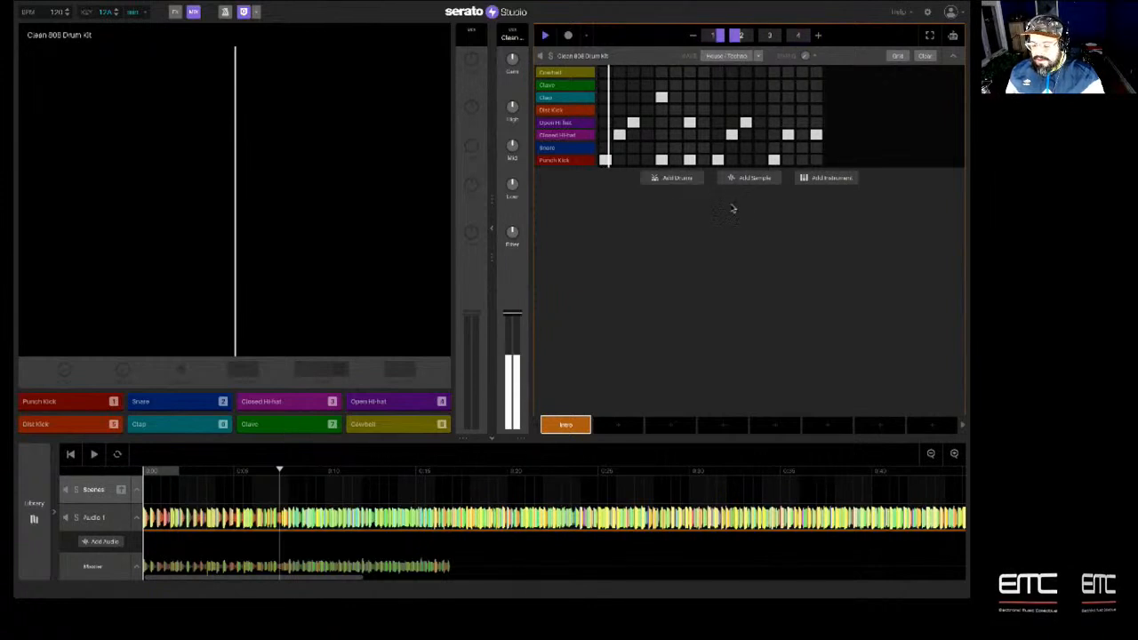
pyautogui.press('space')
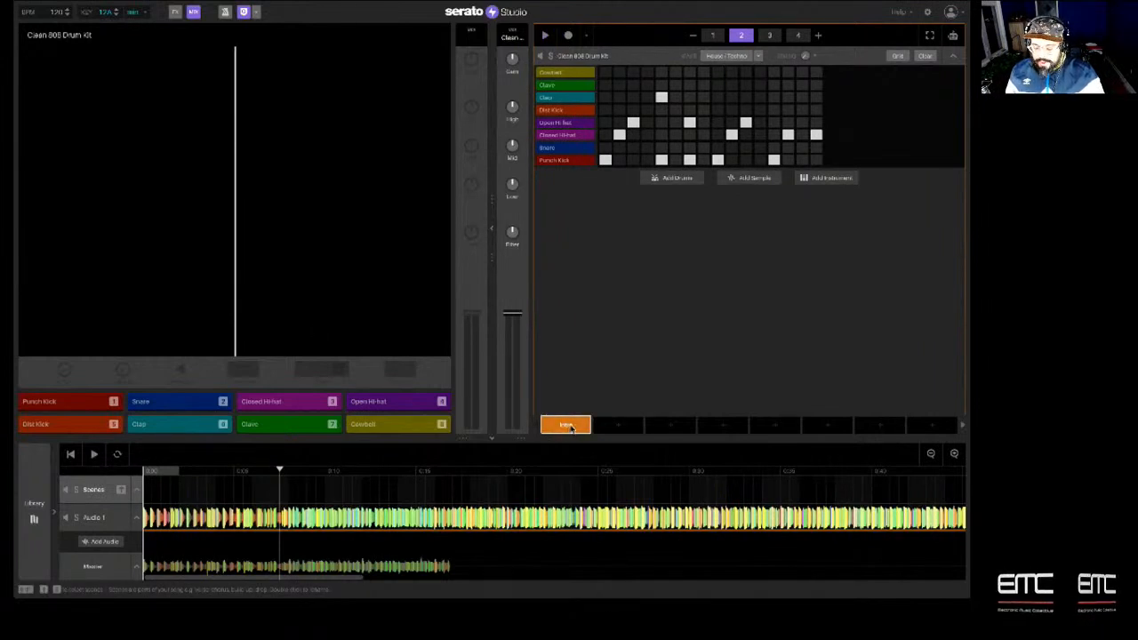
# Place the Intro scene at the start of the song timeline and move the Audio 1 clip to begin where it ends
pyautogui.moveTo(566, 428); pyautogui.dragTo(168, 497)
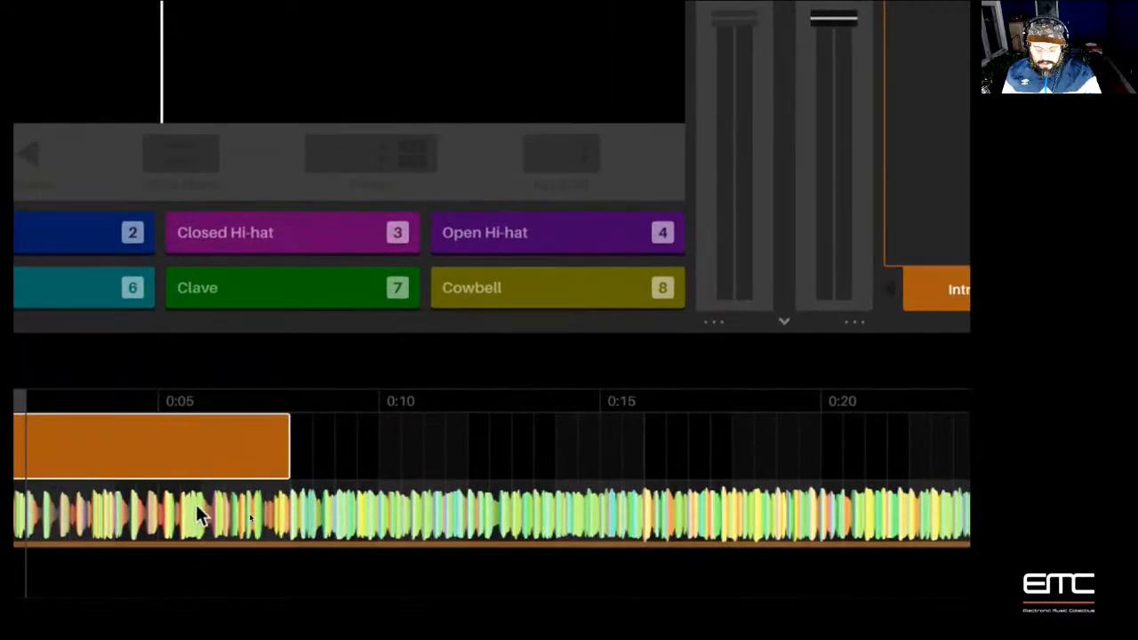
pyautogui.moveTo(267, 505); pyautogui.dragTo(542, 503)
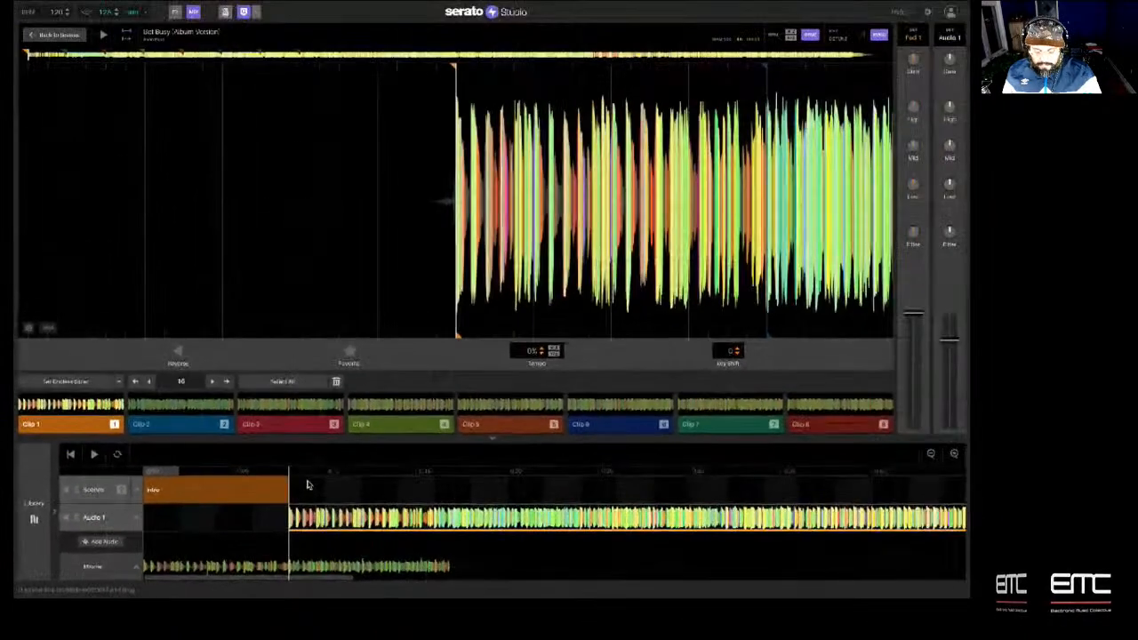
# Play the song timeline from the start to hear the Intro scene lead into the Audio 1 clip
pyautogui.click(151, 515)
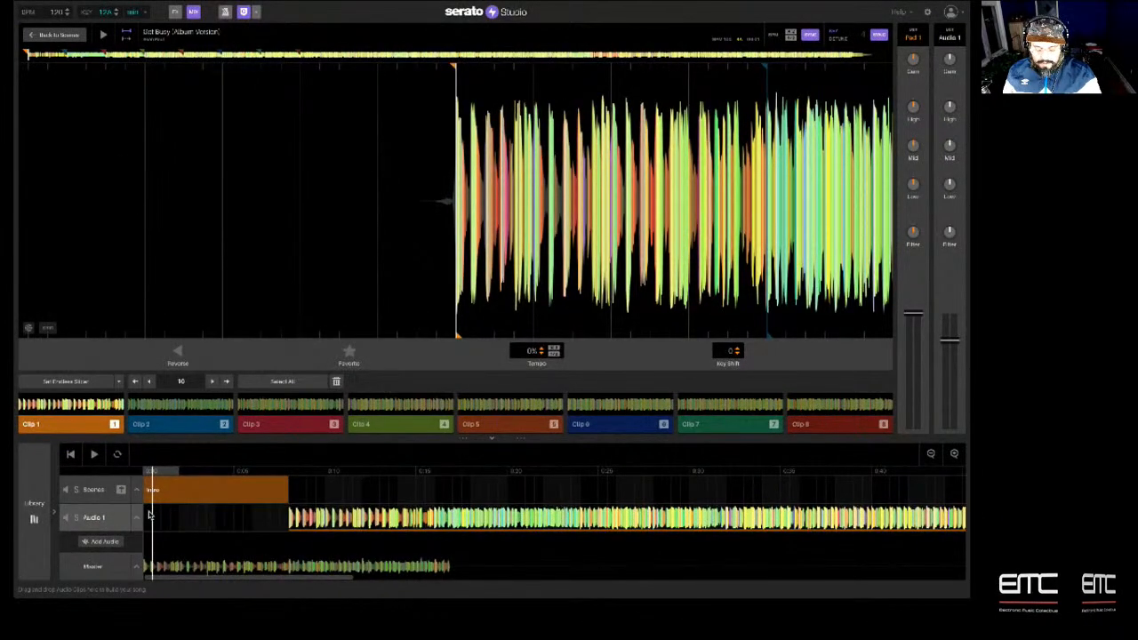
pyautogui.click(147, 519)
pyautogui.press('space')
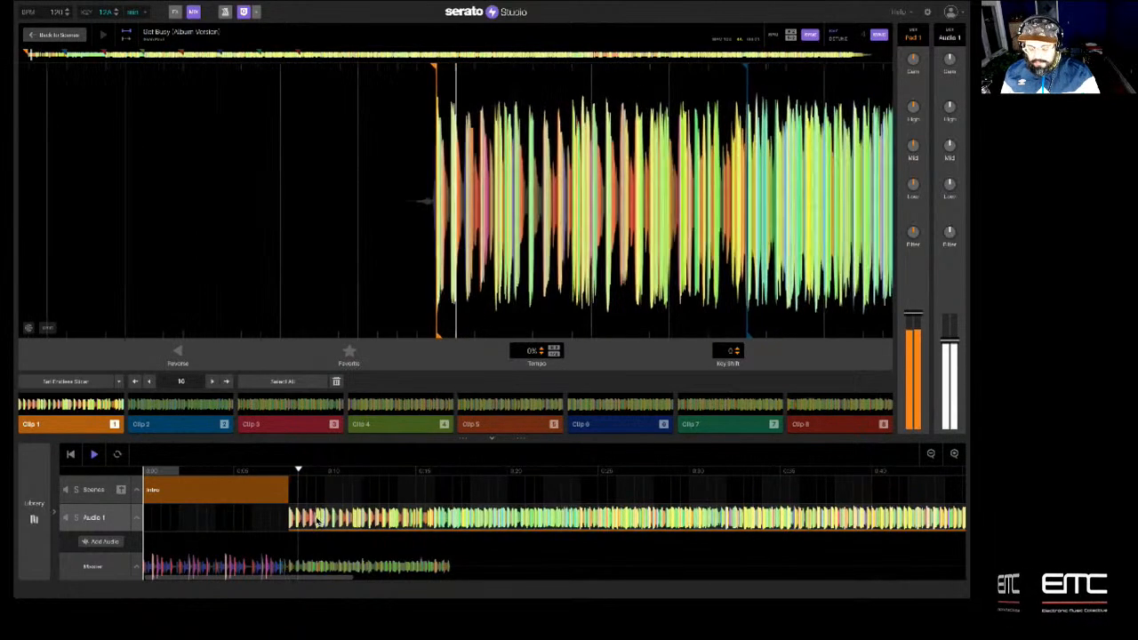
# Duplicate the Intro scene block directly after the first one and play the song, lowering the Audio 1 volume slightly
pyautogui.click(257, 494)
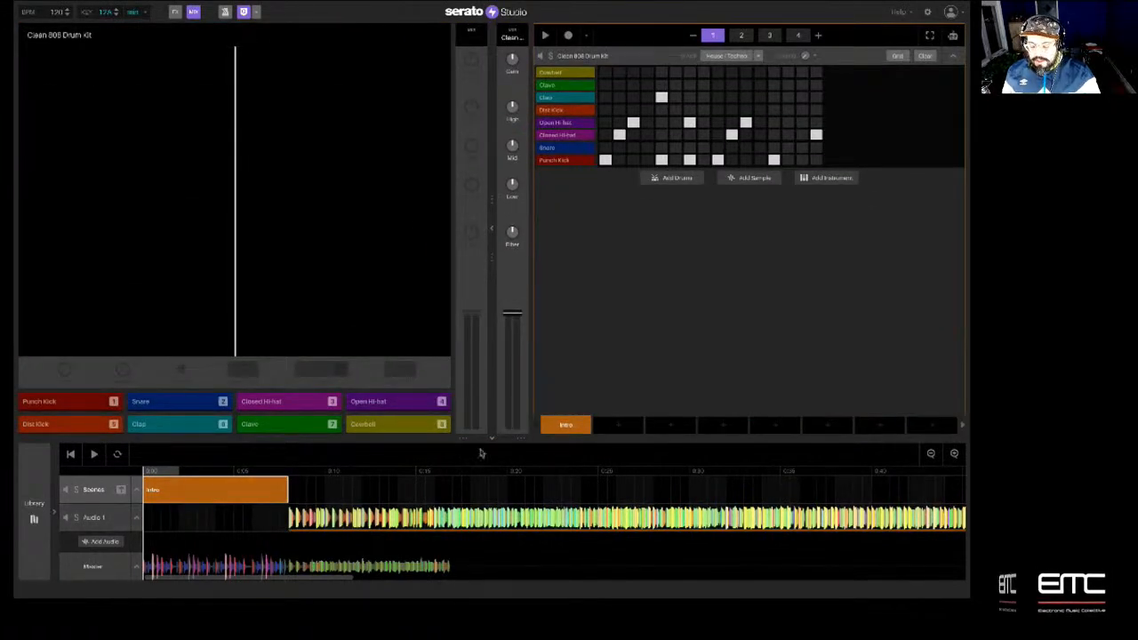
pyautogui.moveTo(560, 426)
pyautogui.mouseDown()
pyautogui.moveTo(351, 491)
pyautogui.moveTo(559, 428)
pyautogui.moveTo(544, 430)
pyautogui.mouseUp()
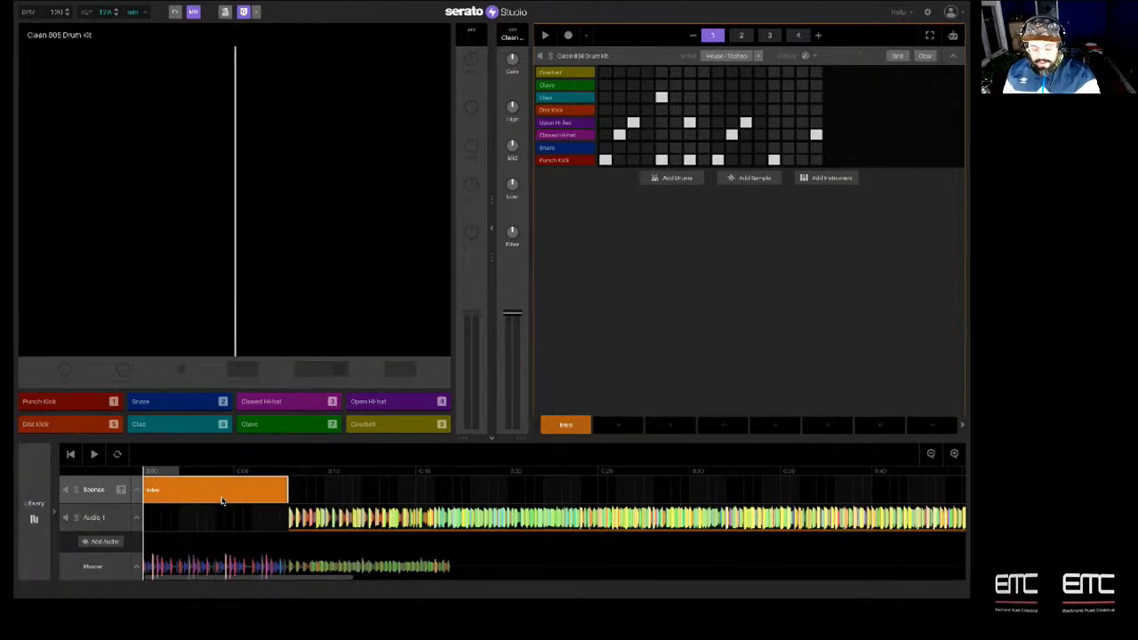
pyautogui.hotkey('ctrl', 'd')
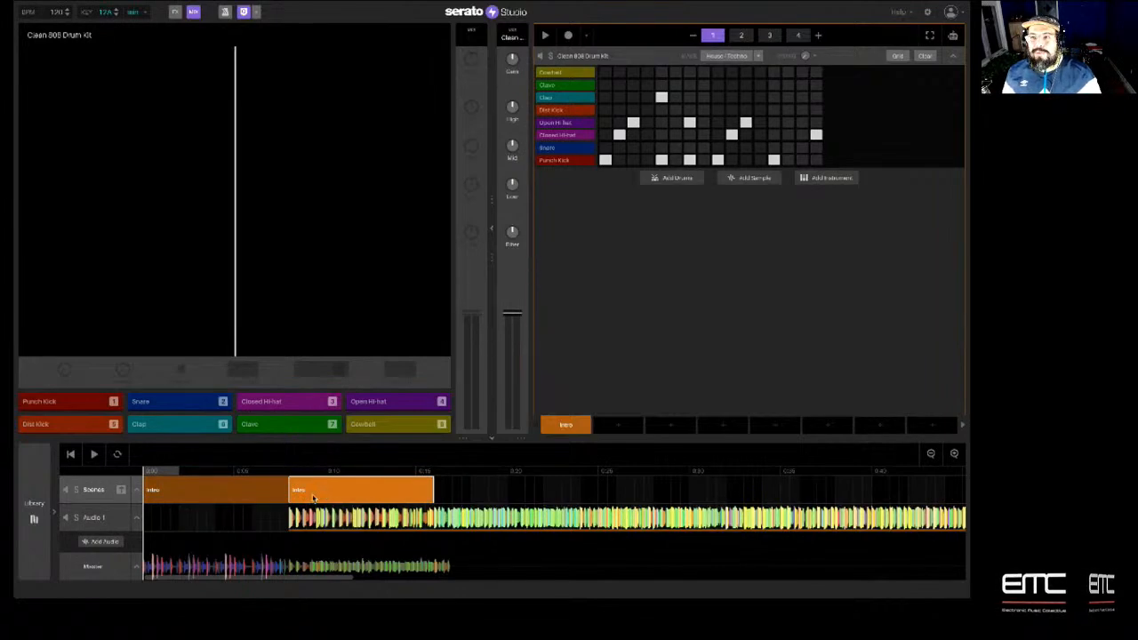
pyautogui.click(242, 517)
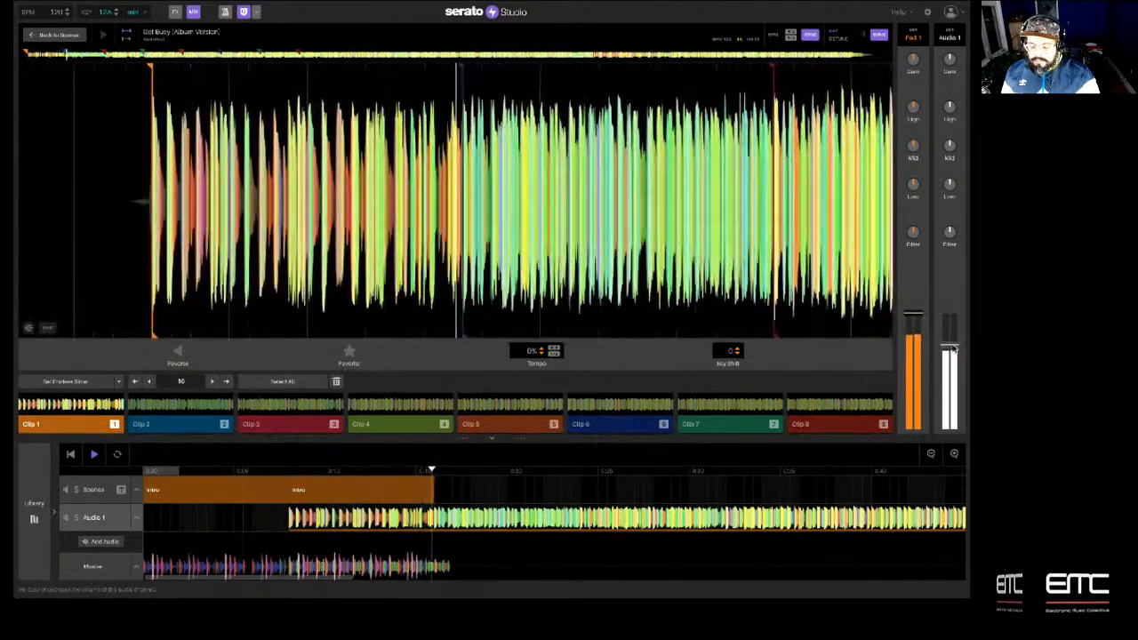
pyautogui.press('space')
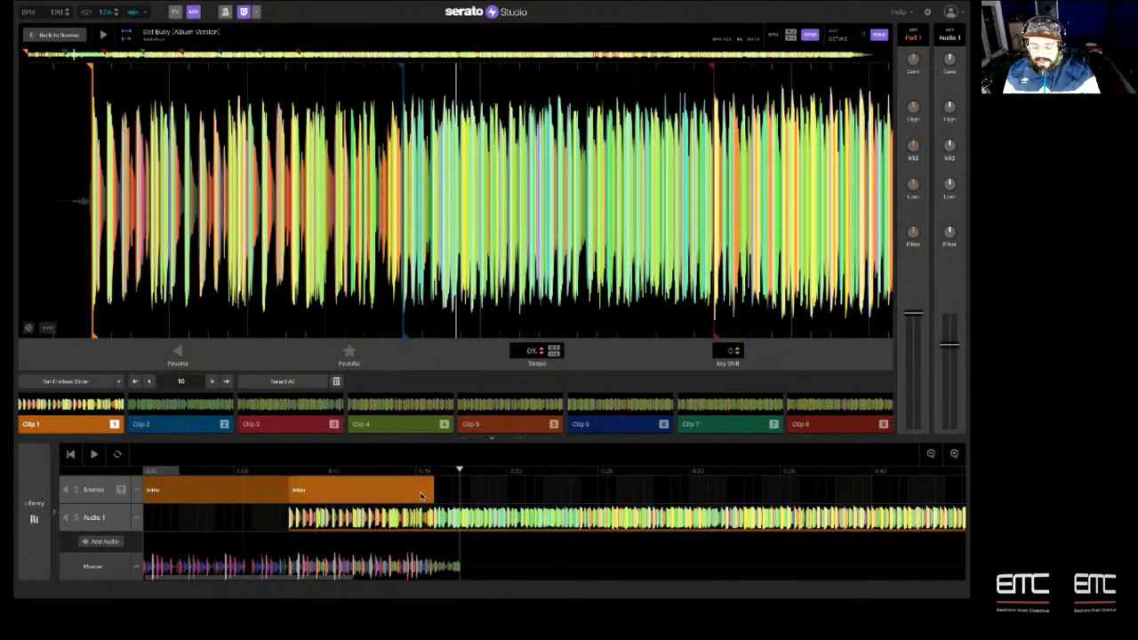
# Create a new scene in the next empty slot as a copy of Intro and compare its pattern with the original
pyautogui.click(94, 492)
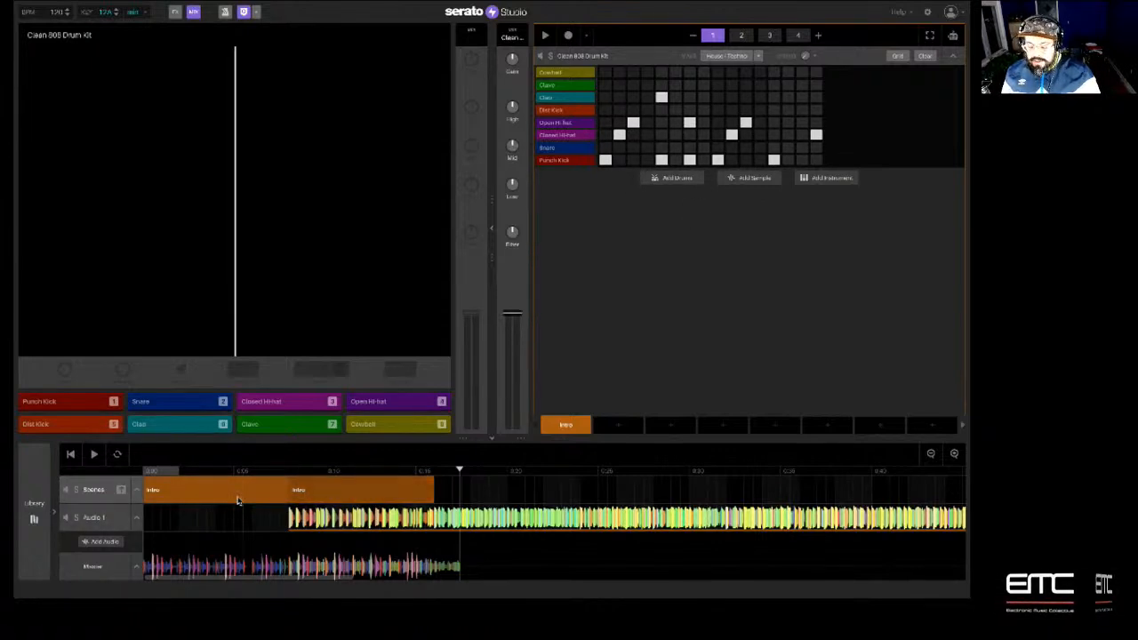
pyautogui.click(618, 426)
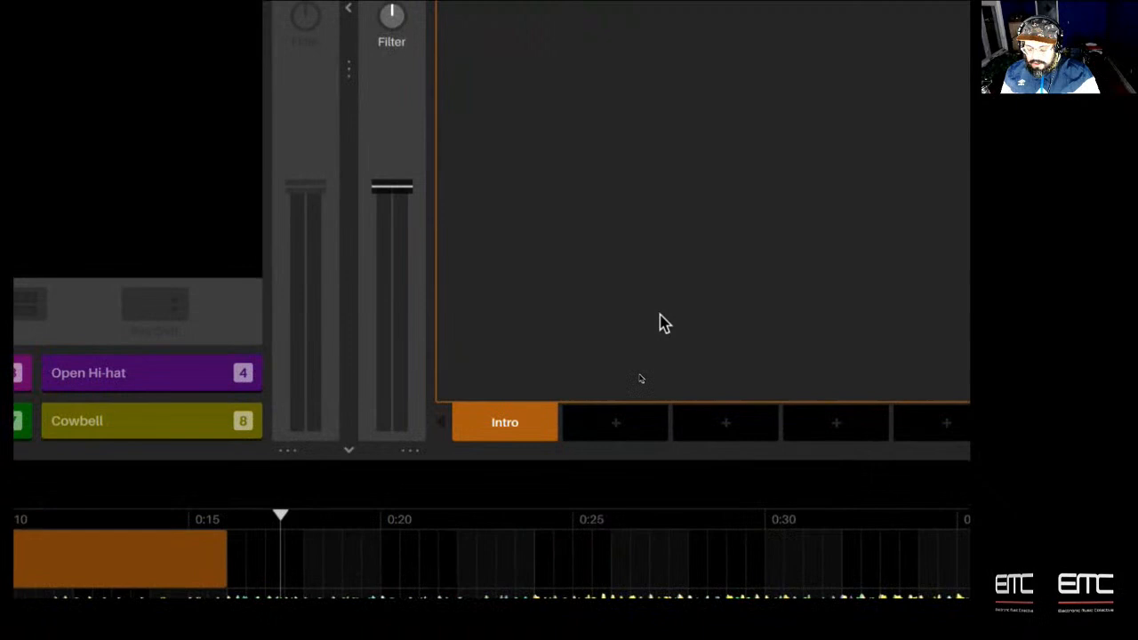
pyautogui.click(628, 423)
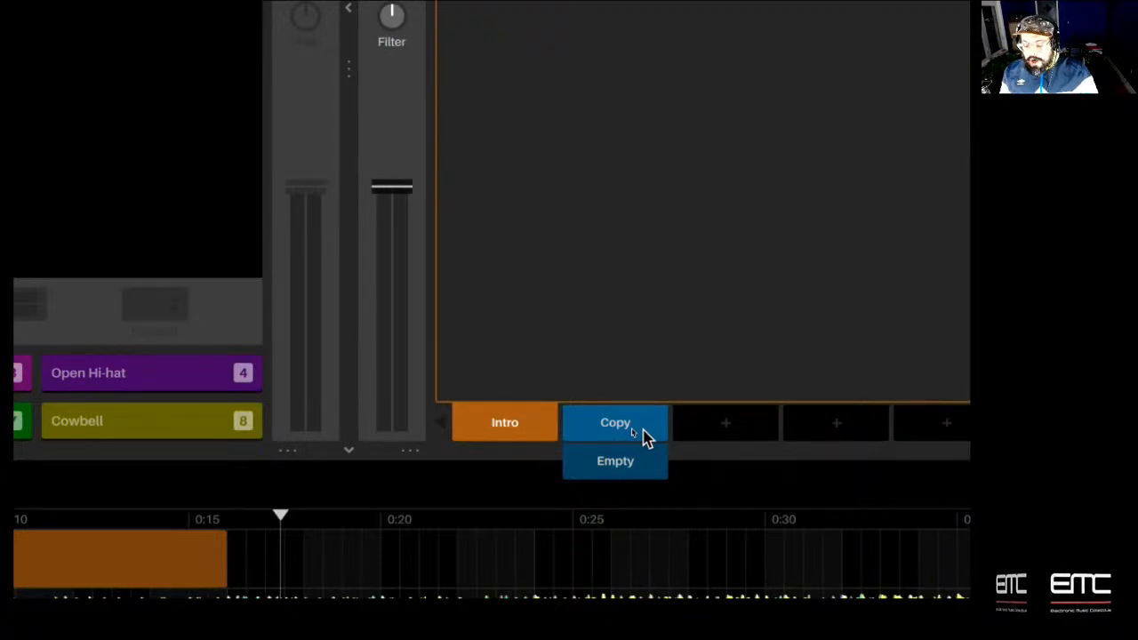
pyautogui.click(644, 434)
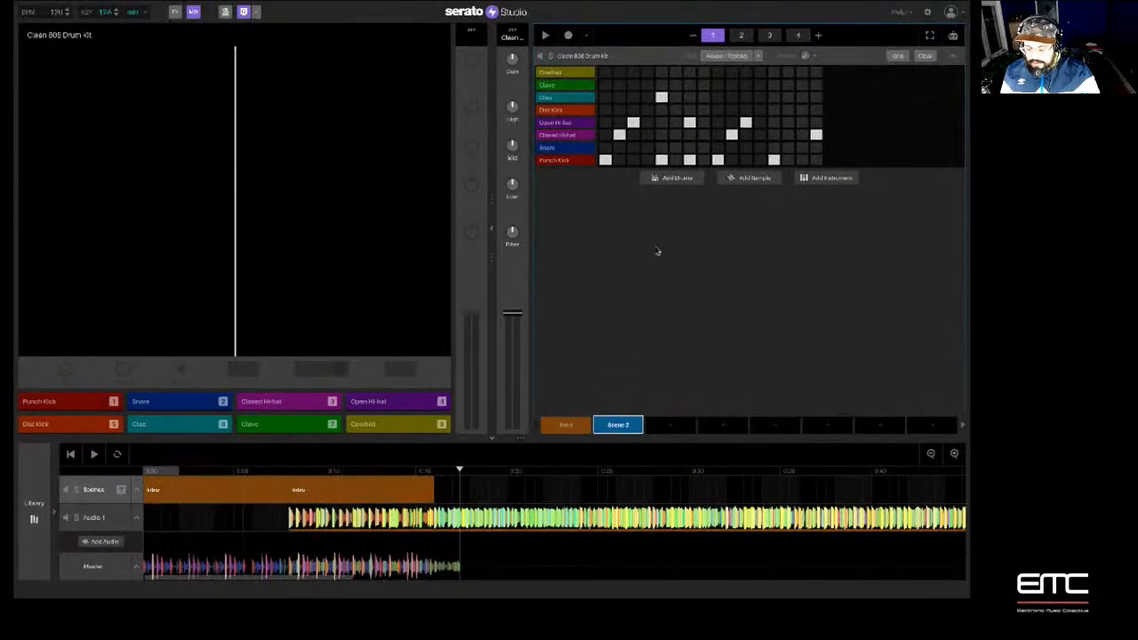
pyautogui.click(565, 424)
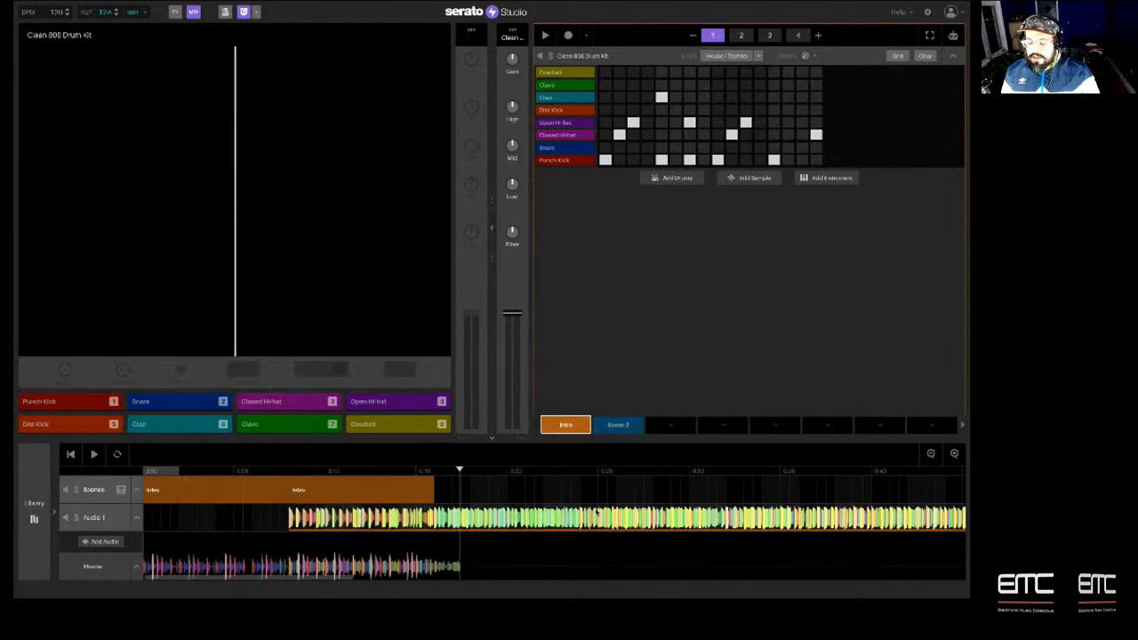
pyautogui.click(614, 424)
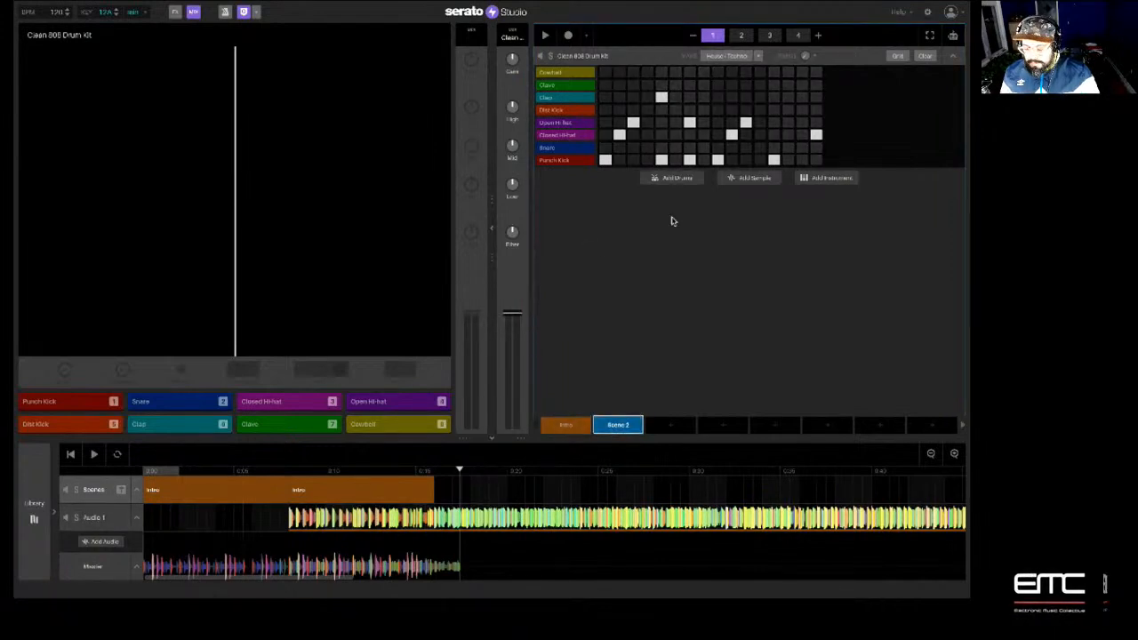
# Review the four pattern pages of Scene 2 and audition its Punch Kick, hi-hat and Clap sounds
pyautogui.click(588, 162)
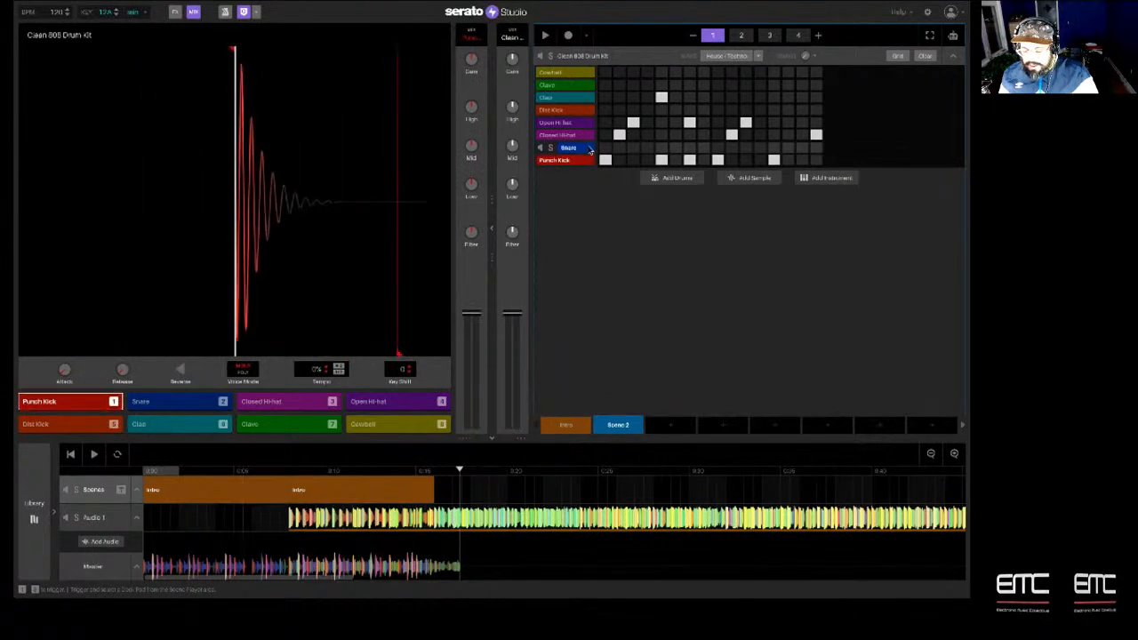
pyautogui.click(740, 35)
pyautogui.click(770, 36)
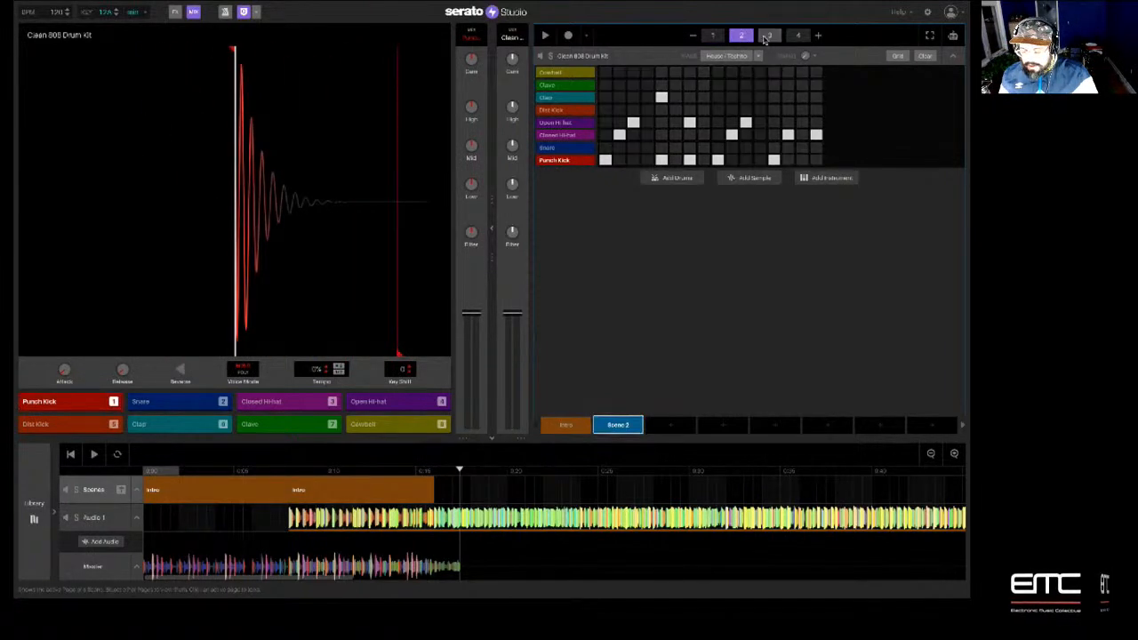
pyautogui.click(796, 36)
pyautogui.click(714, 35)
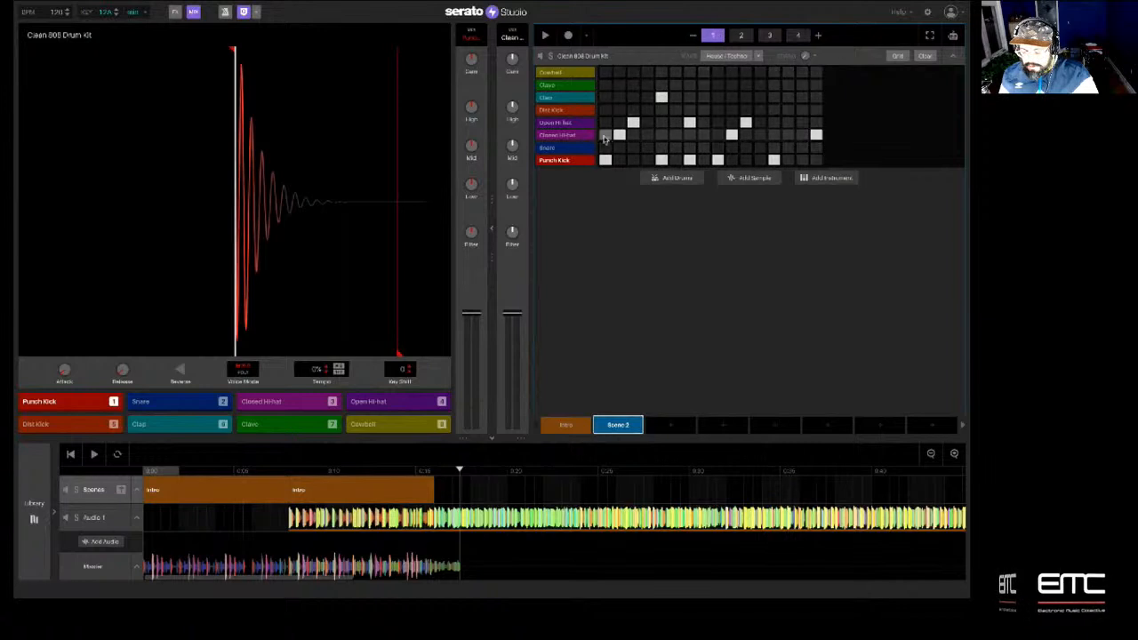
pyautogui.click(586, 136)
pyautogui.click(582, 122)
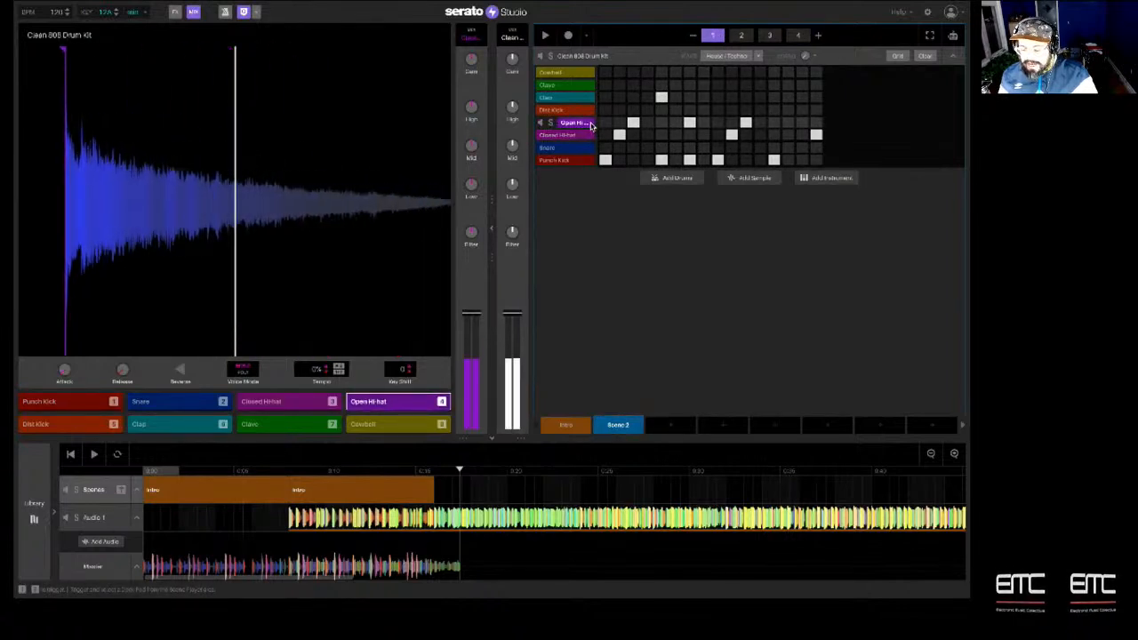
pyautogui.click(569, 97)
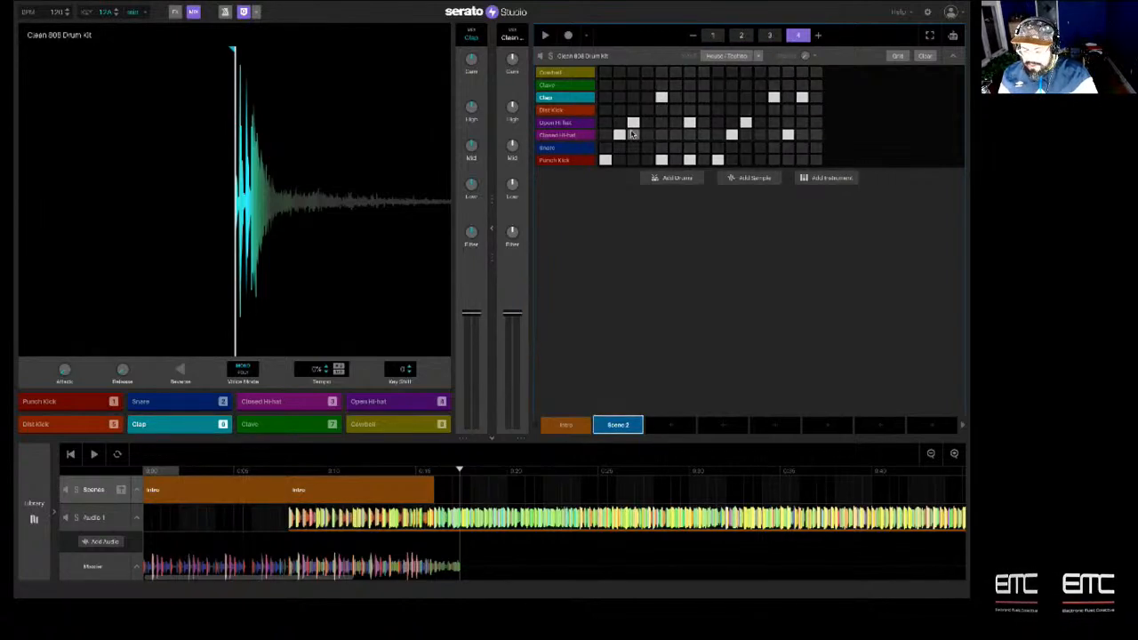
# Remove Closed Hi-hat hits one by one from pages 4, 3 and 1 of Scene 2
pyautogui.click(620, 135)
pyautogui.click(730, 135)
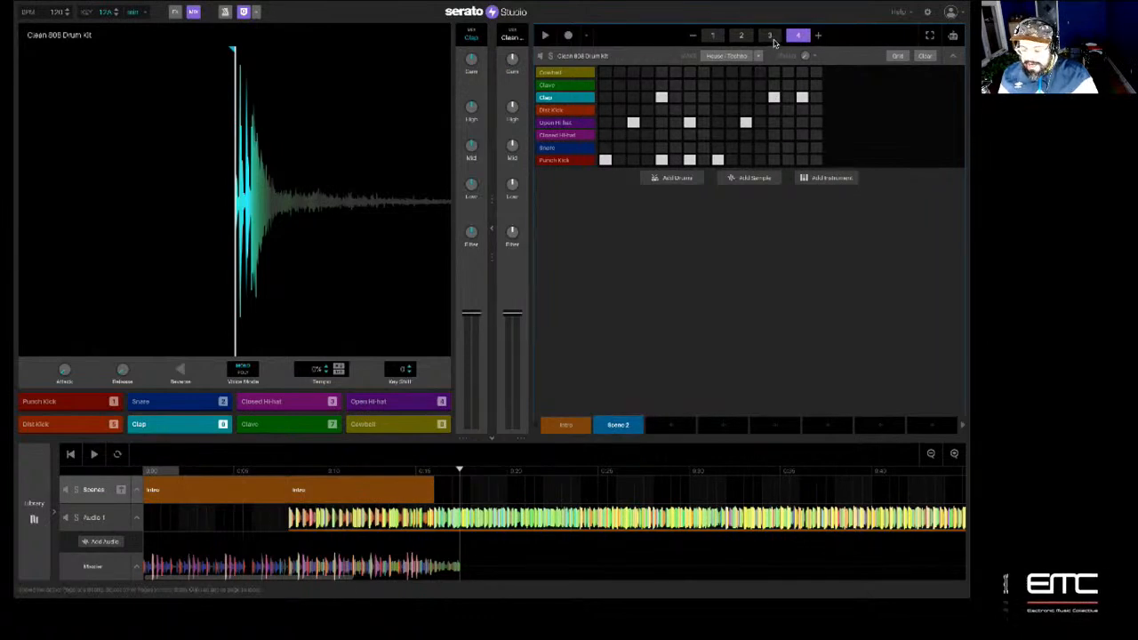
pyautogui.click(731, 134)
pyautogui.click(619, 135)
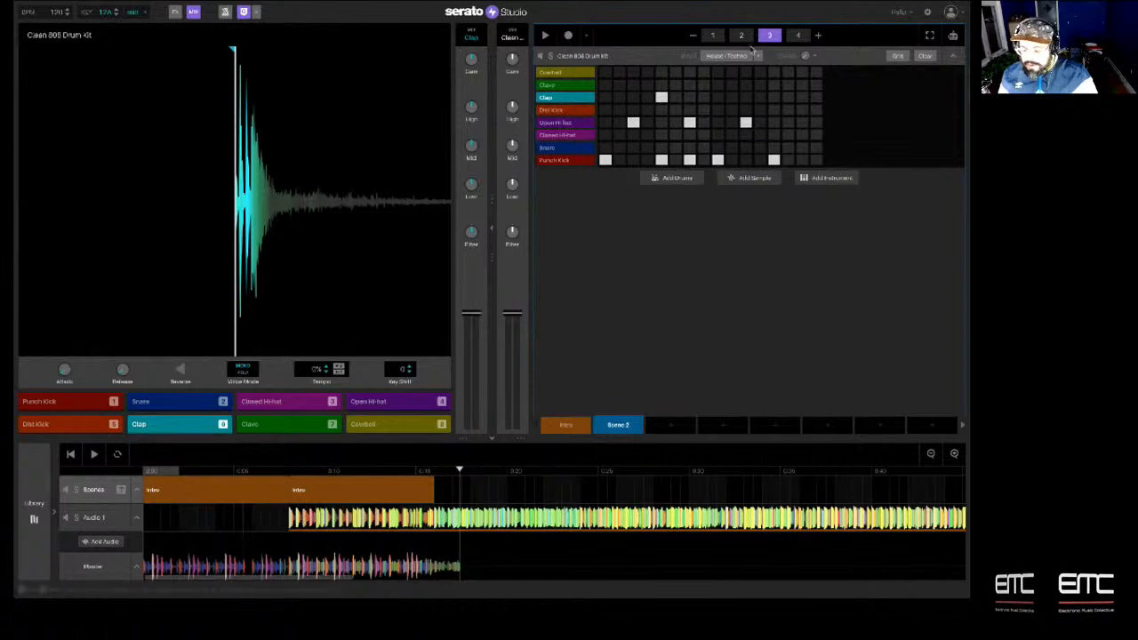
pyautogui.click(746, 33)
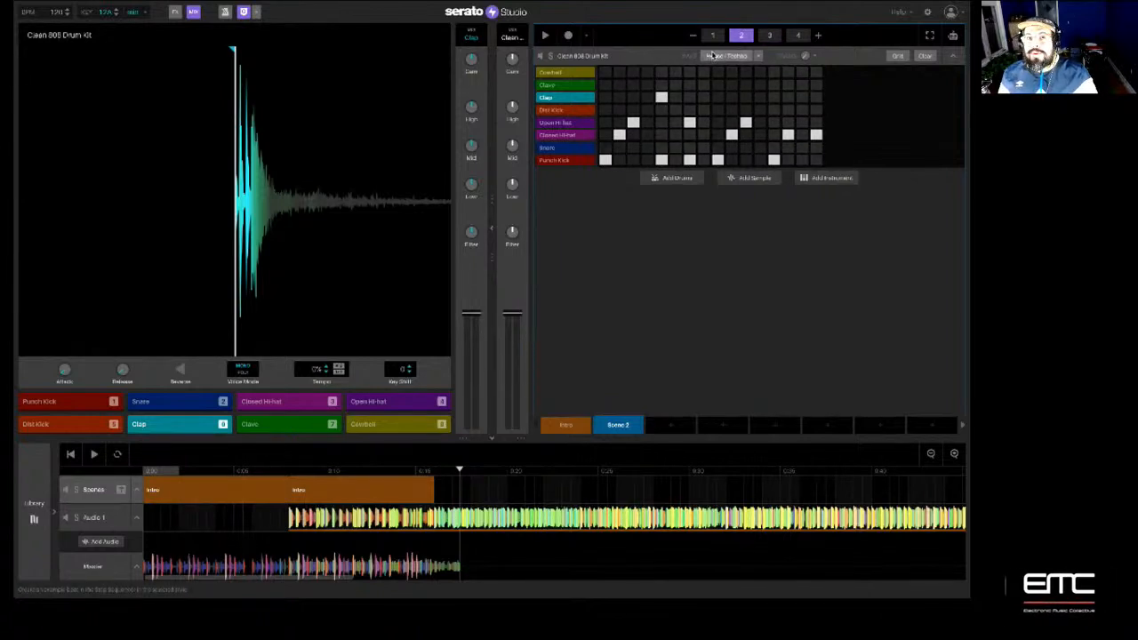
pyautogui.click(712, 34)
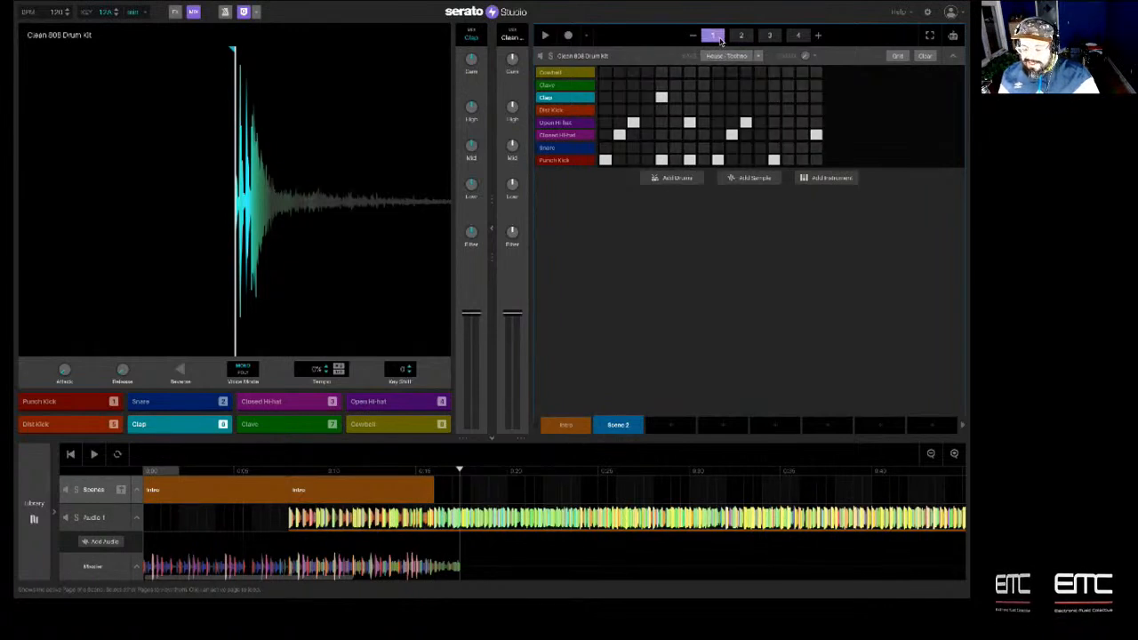
pyautogui.click(647, 134)
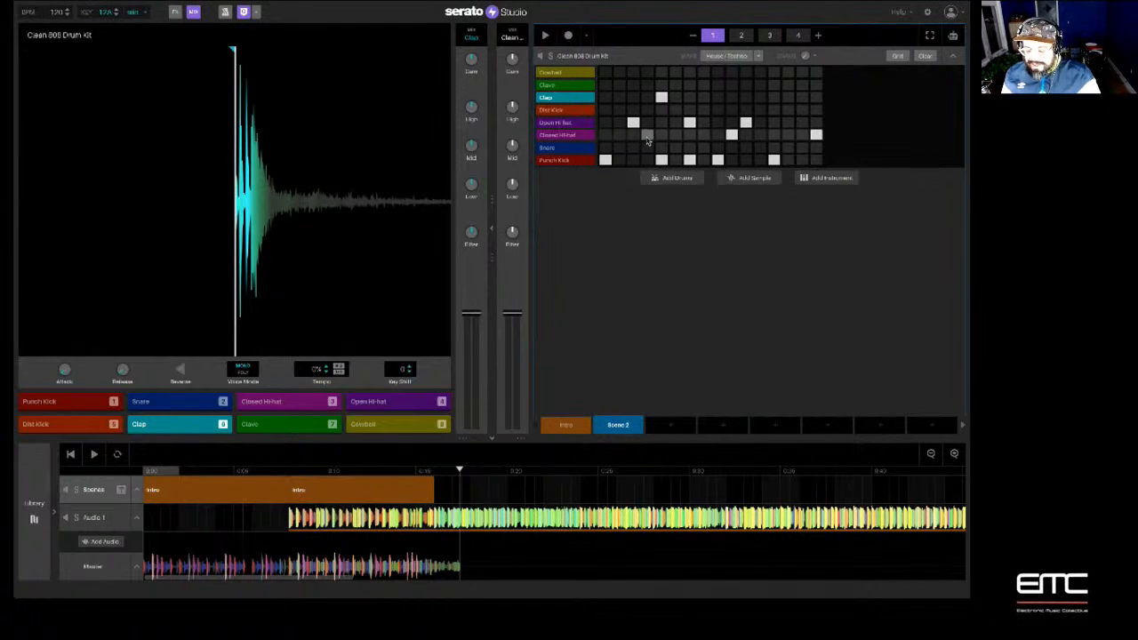
# Clear the whole Closed Hi-hat row of Scene 2
pyautogui.rightClick(583, 136)
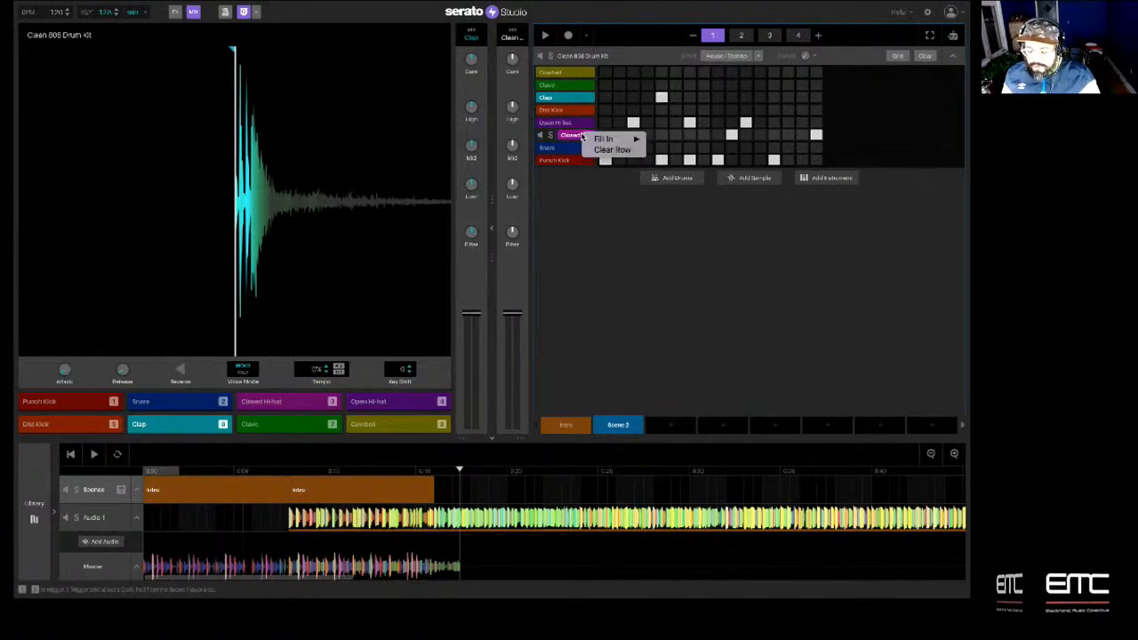
pyautogui.click(611, 151)
pyautogui.rightClick(582, 138)
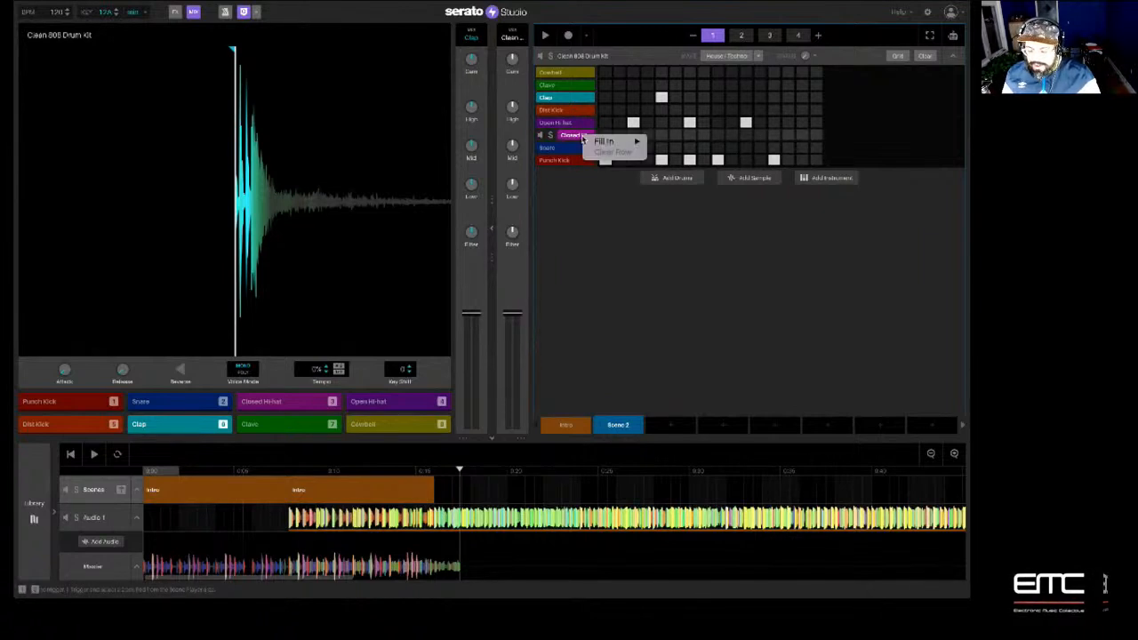
pyautogui.click(606, 131)
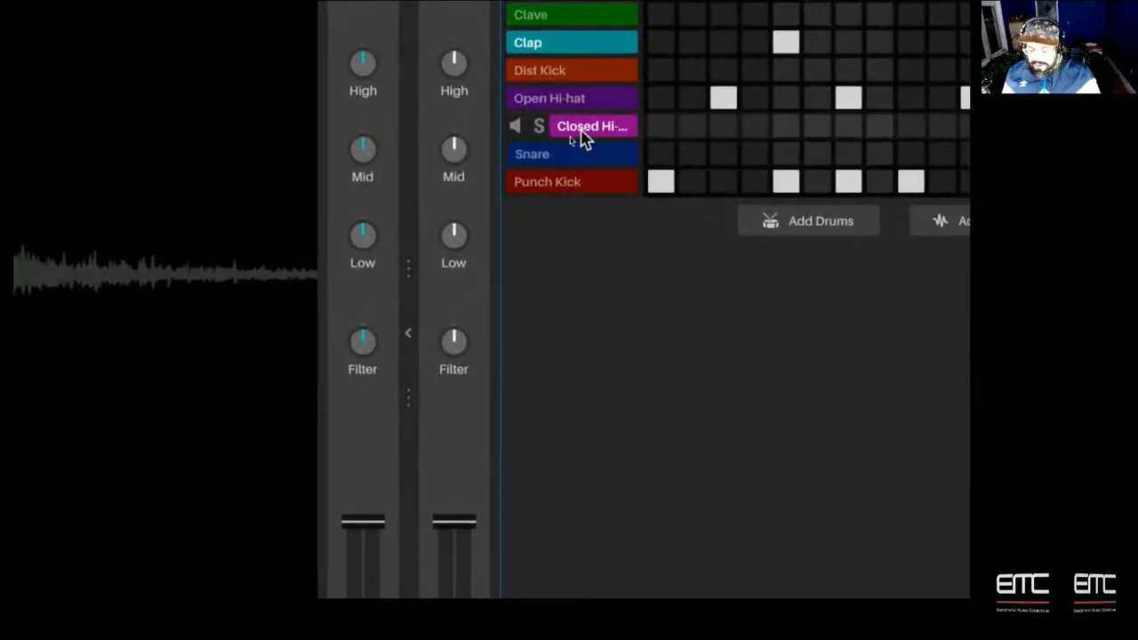
# Try filling the Closed Hi-hat row with 1/32 notes, and clear the row again
pyautogui.rightClick(595, 138)
pyautogui.moveTo(664, 149)
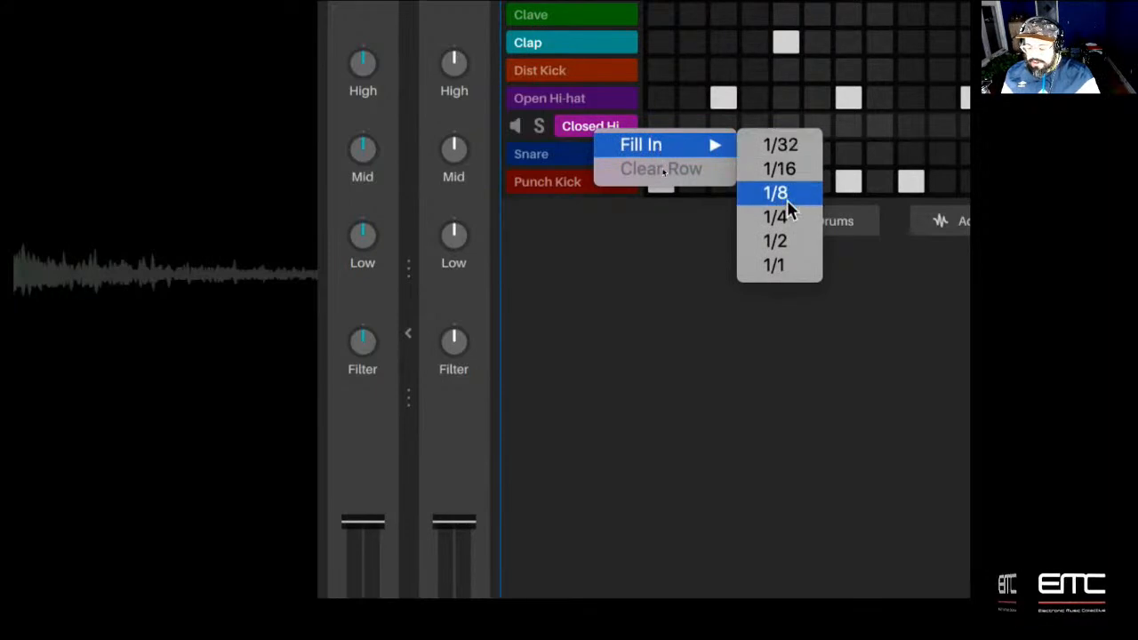
pyautogui.click(784, 151)
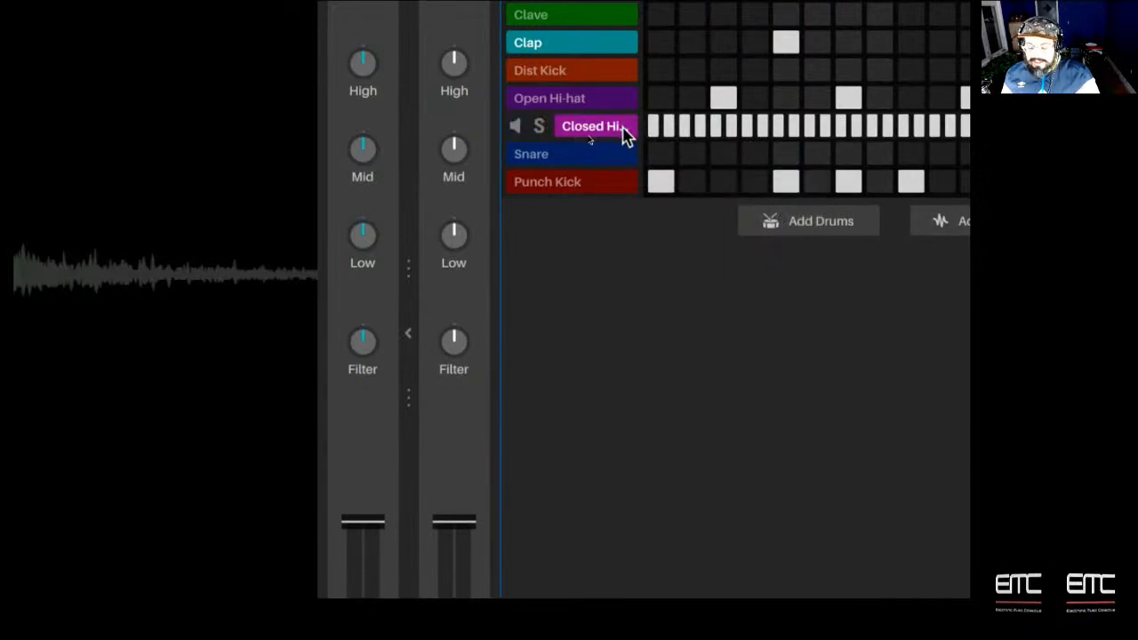
pyautogui.rightClick(623, 128)
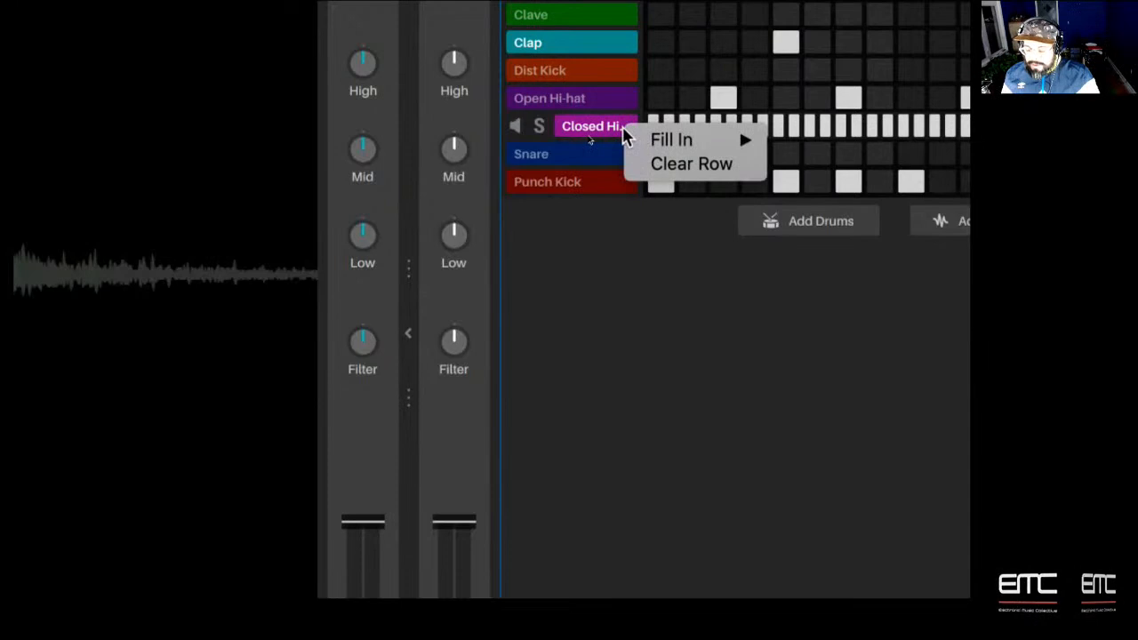
pyautogui.click(668, 166)
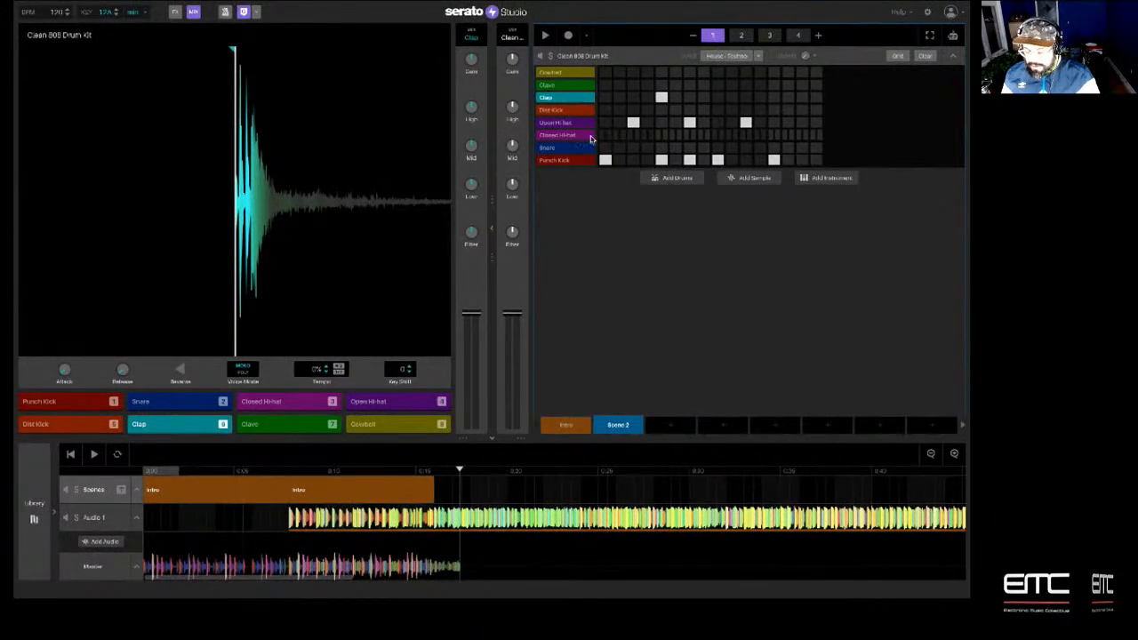
# Return the Closed Hi-hat row to the normal grid resolution and hide the grid options
pyautogui.click(898, 56)
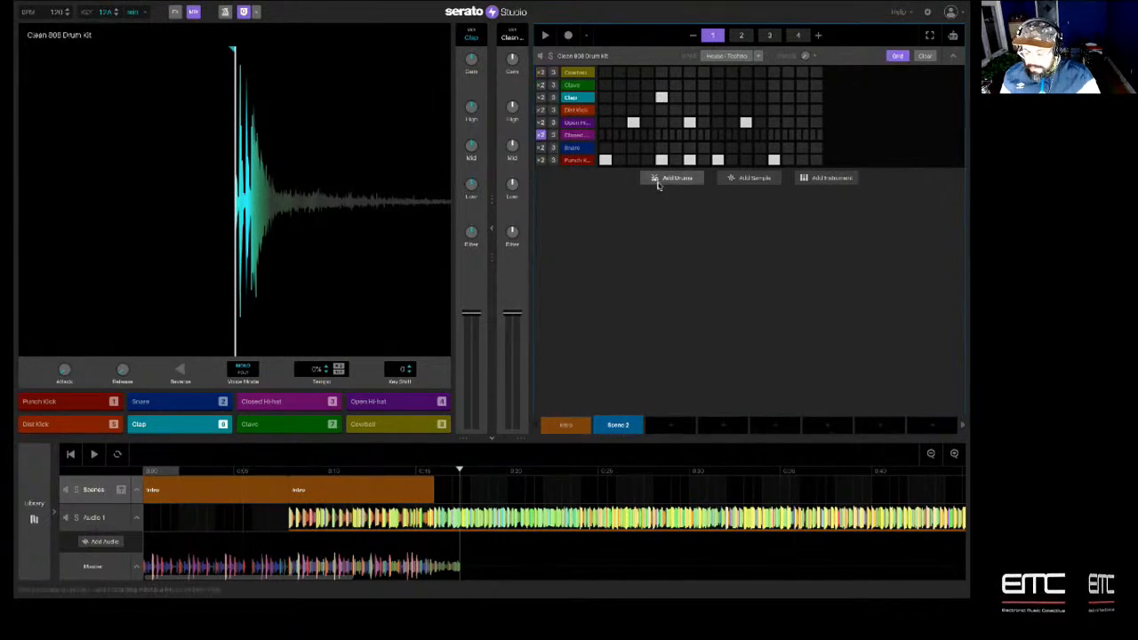
pyautogui.click(897, 57)
pyautogui.click(899, 58)
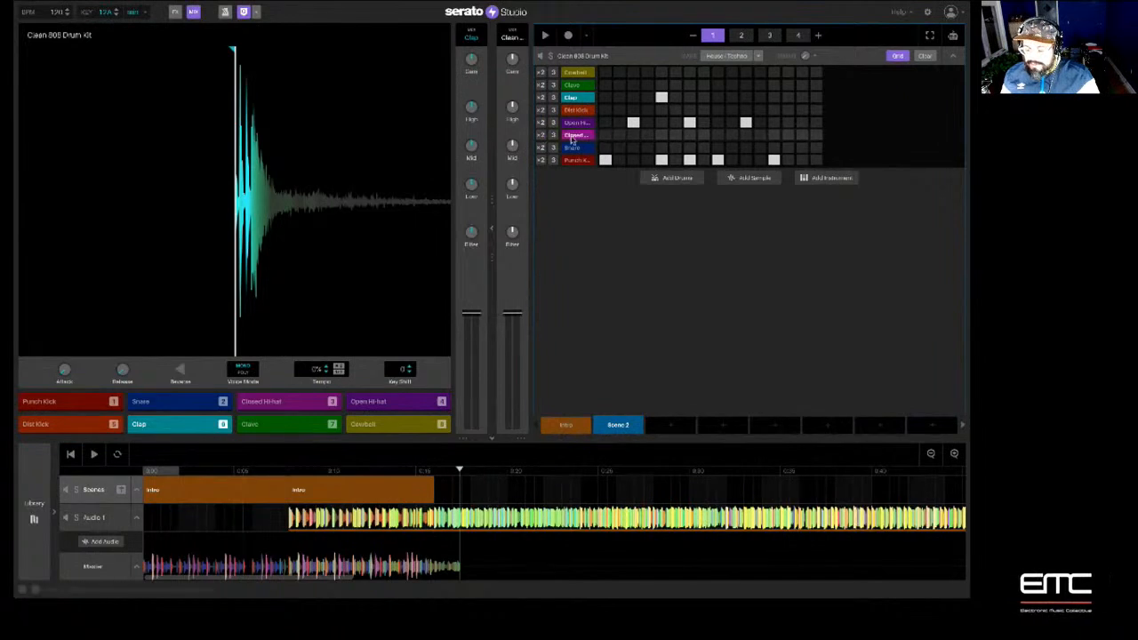
pyautogui.click(553, 136)
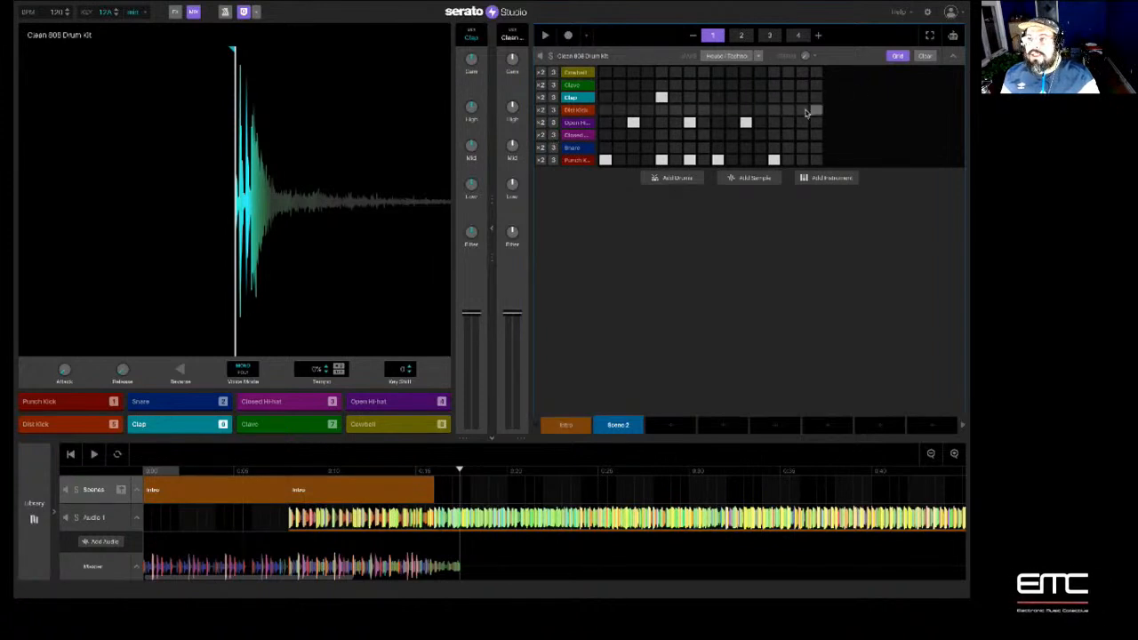
pyautogui.click(897, 56)
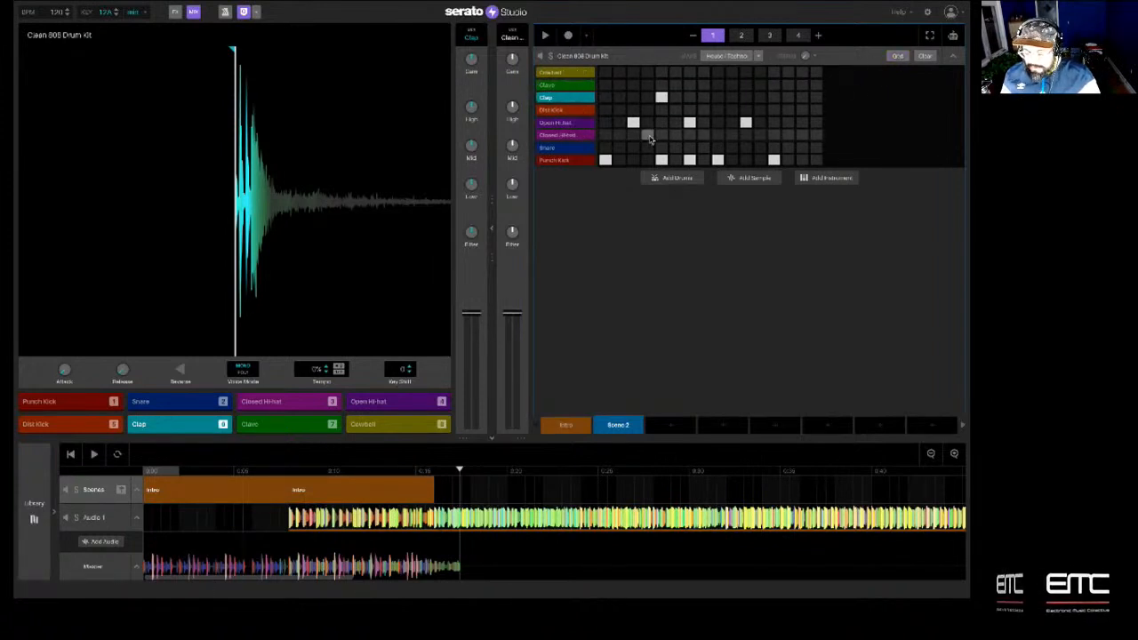
# Clear the Open Hi-hat and Clap rows of Scene 2 and play the scene with only the Punch Kick
pyautogui.click(575, 123)
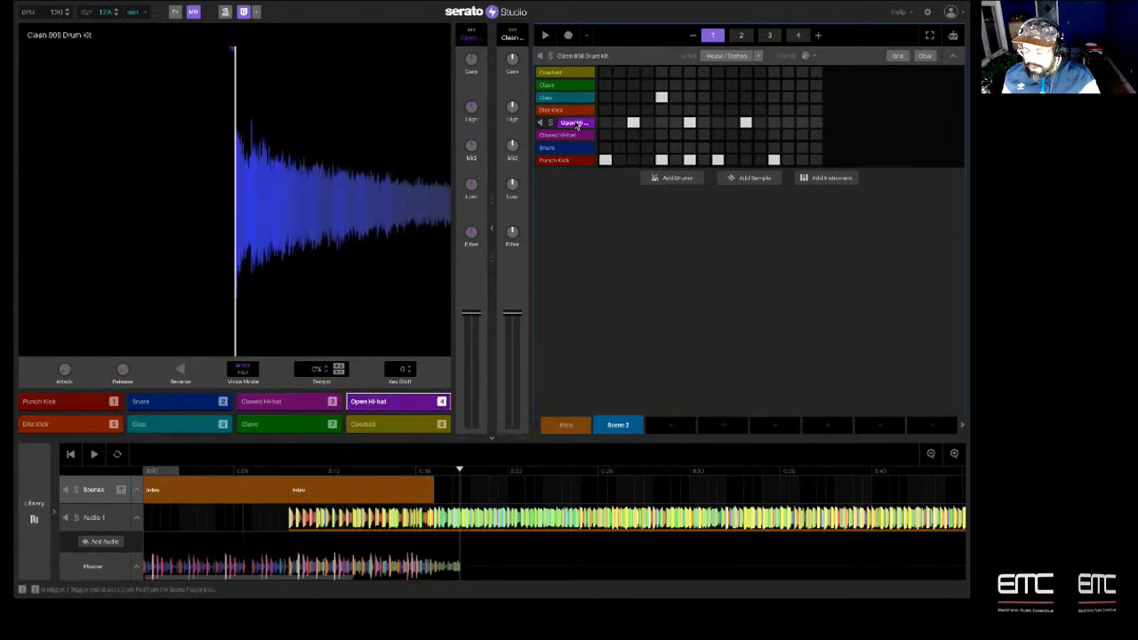
pyautogui.click(576, 126)
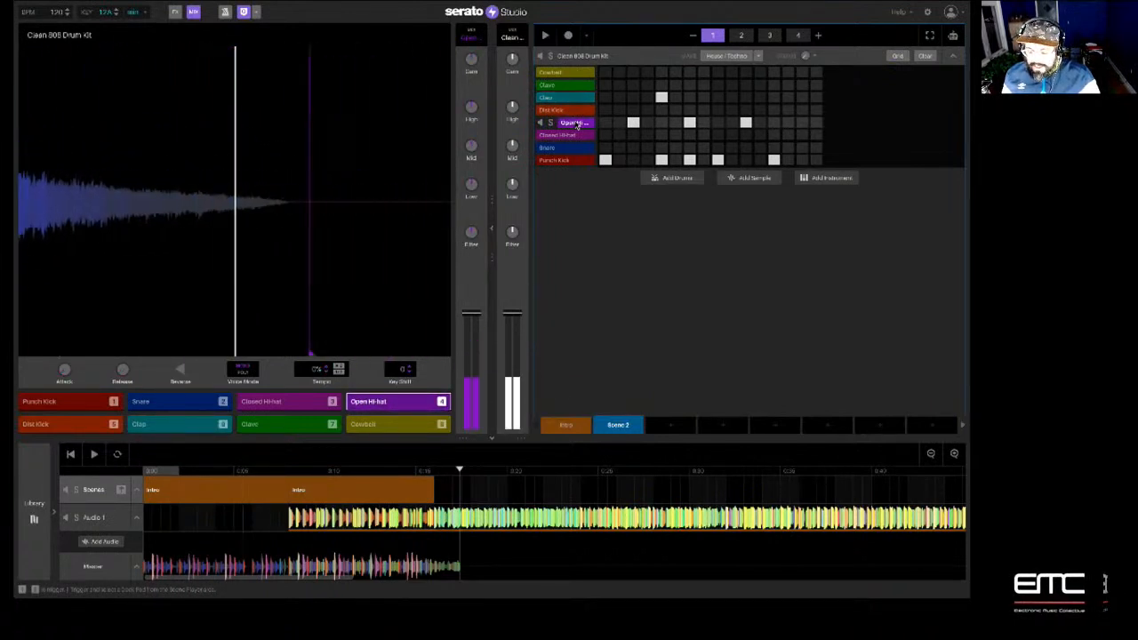
pyautogui.rightClick(586, 125)
pyautogui.click(618, 136)
pyautogui.click(581, 99)
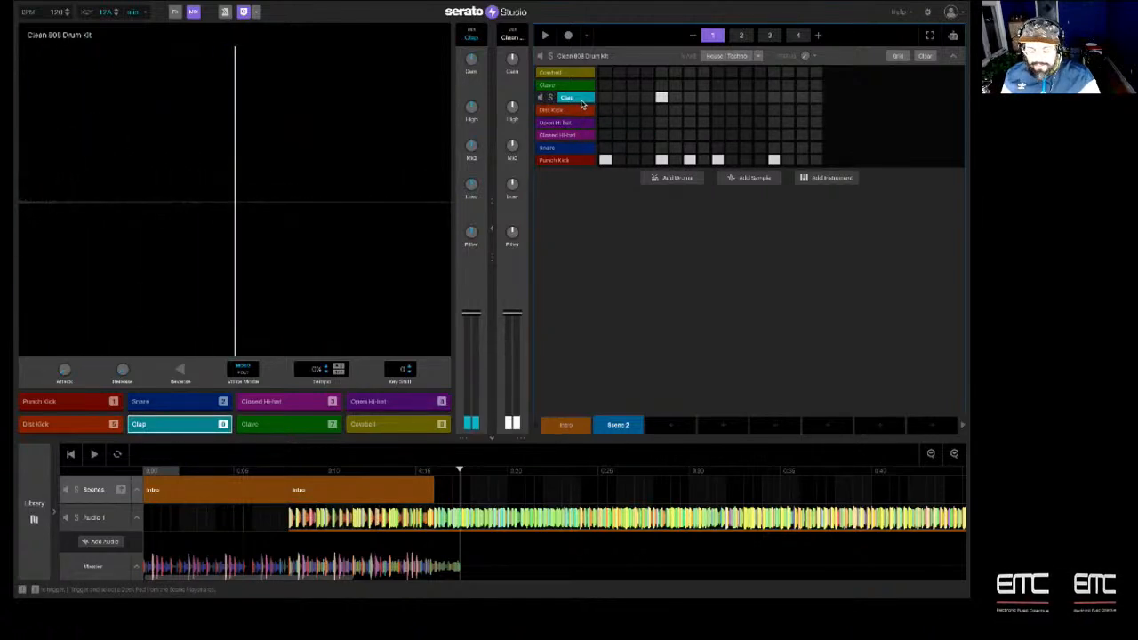
pyautogui.rightClick(582, 105)
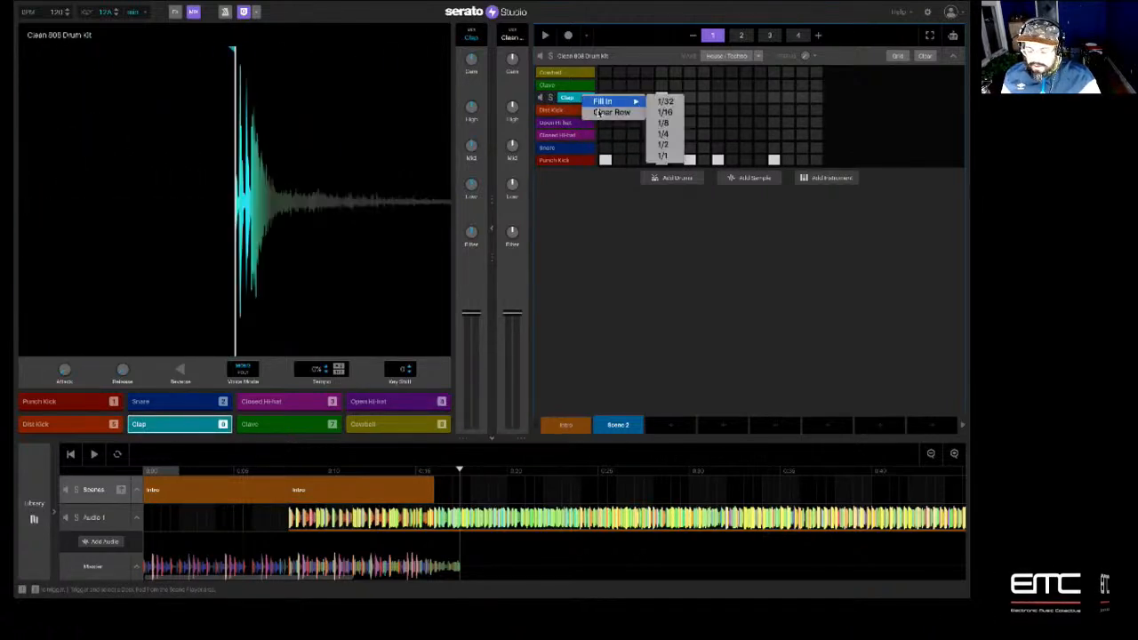
pyautogui.click(606, 113)
pyautogui.click(543, 37)
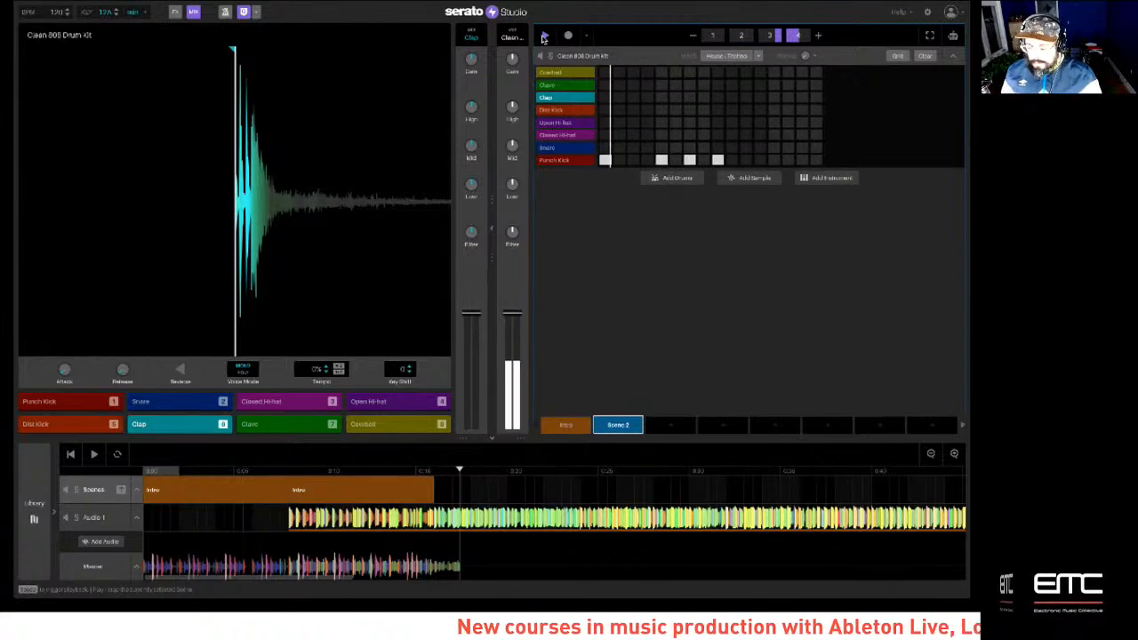
pyautogui.click(544, 37)
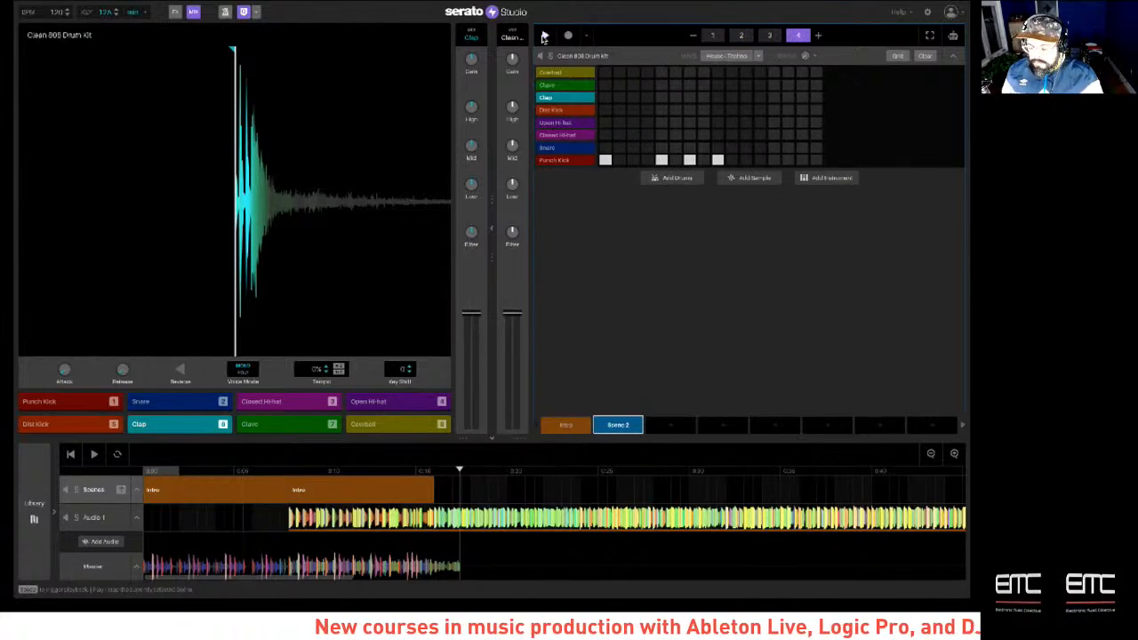
# Add Dist Kick hits on steps 1 and 9 of all four pages of Scene 2
pyautogui.click(565, 110)
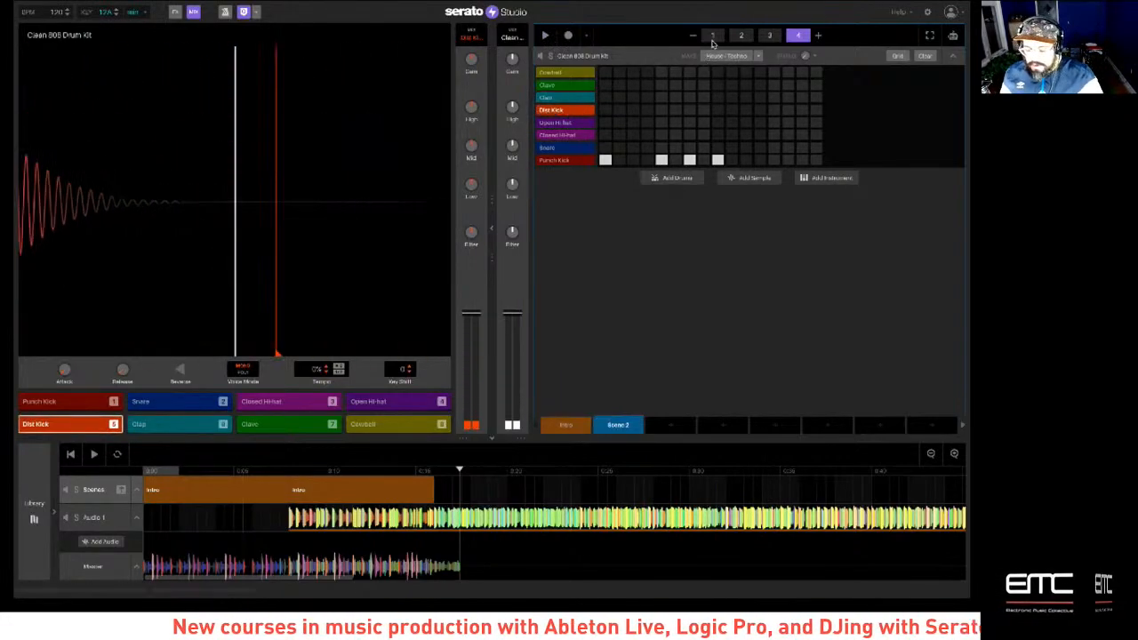
pyautogui.click(713, 35)
pyautogui.click(605, 111)
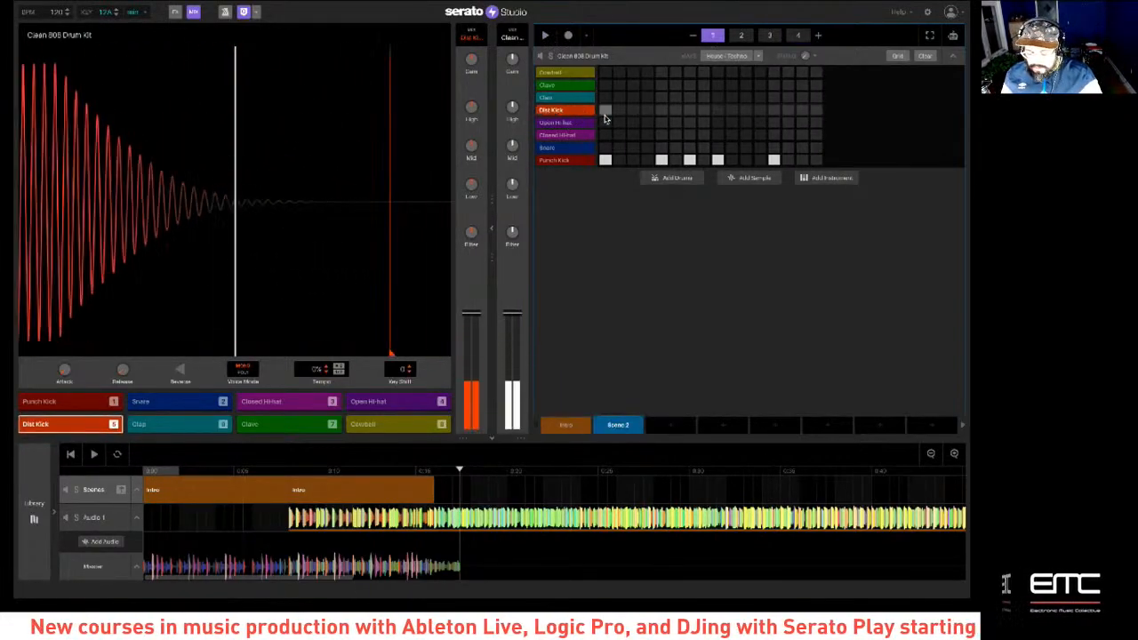
pyautogui.click(718, 109)
pyautogui.click(742, 35)
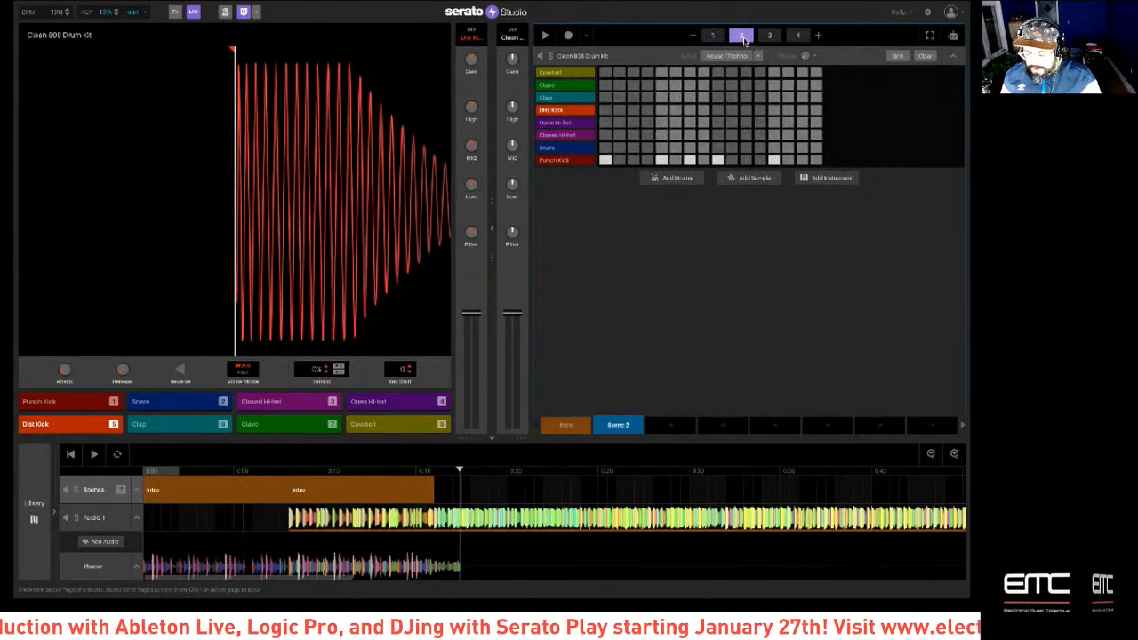
pyautogui.click(605, 110)
pyautogui.click(718, 109)
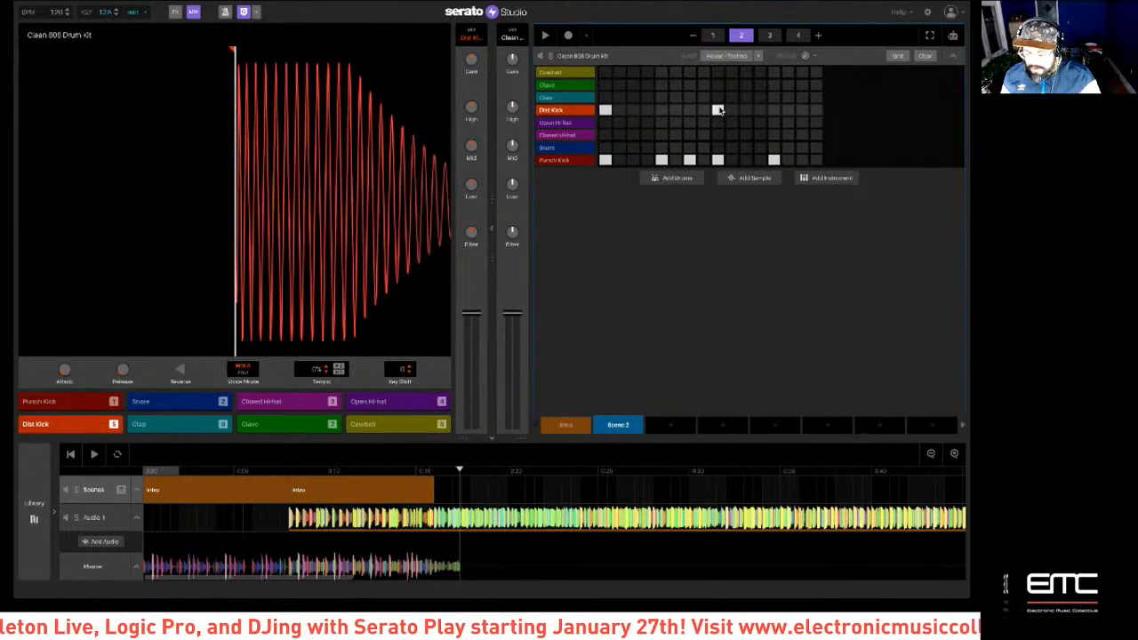
pyautogui.click(769, 36)
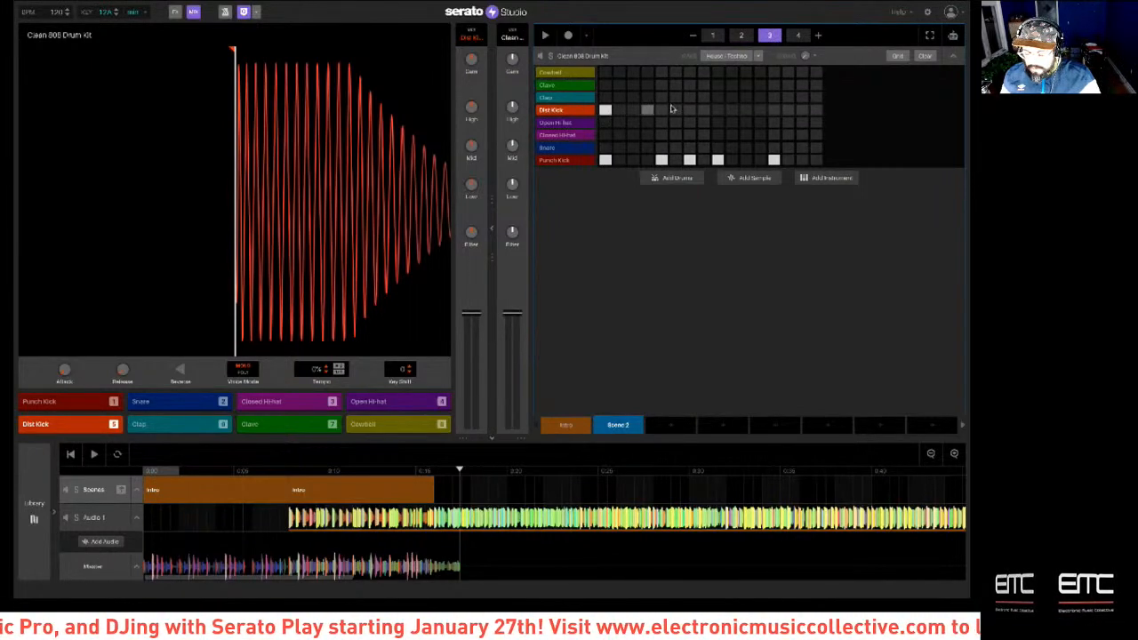
pyautogui.click(718, 110)
pyautogui.click(797, 36)
pyautogui.click(605, 110)
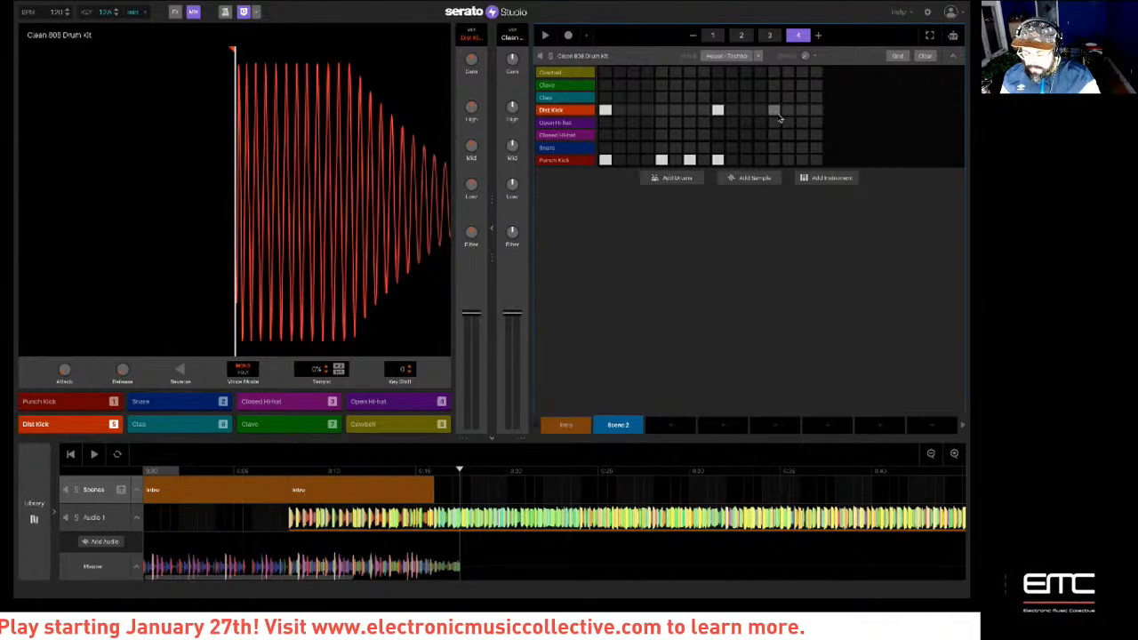
# Play Scene 2 to check it and place it in the song timeline directly after the second Intro block
pyautogui.click(545, 35)
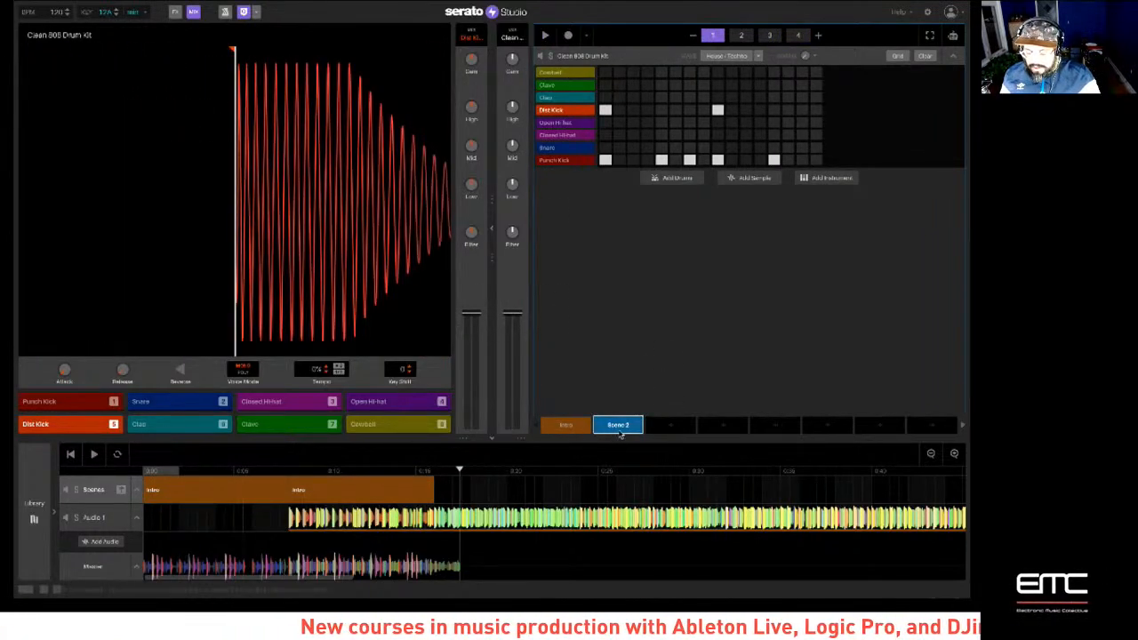
pyautogui.moveTo(620, 432); pyautogui.dragTo(506, 490)
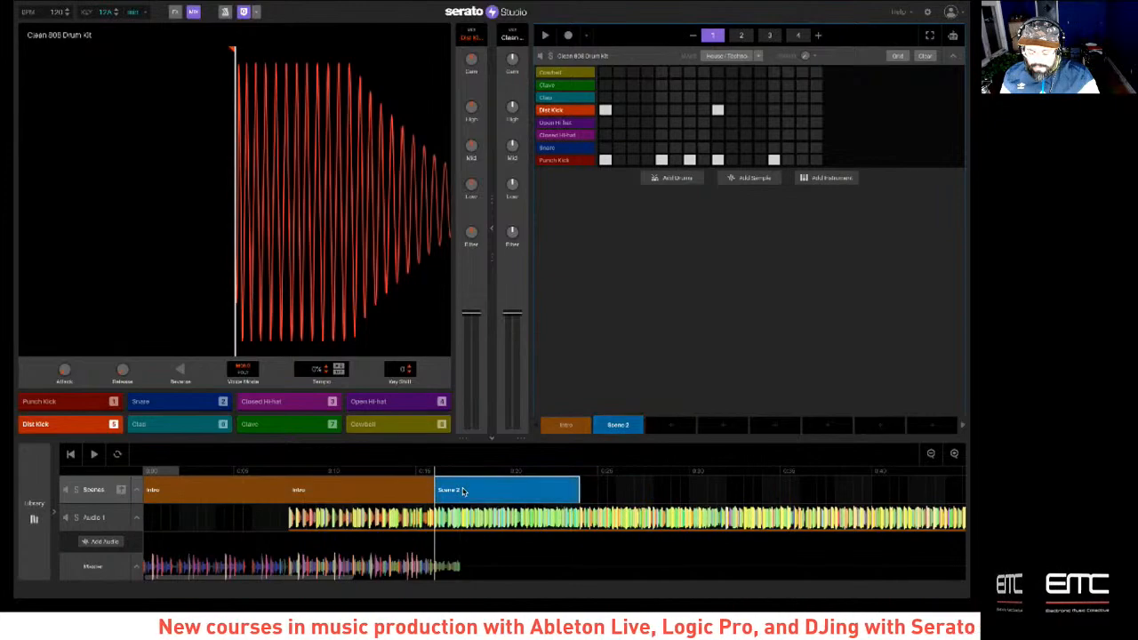
# Play the song from the start of Scene 2 and duplicate the Scene 2 block directly after itself in the timeline
pyautogui.click(391, 520)
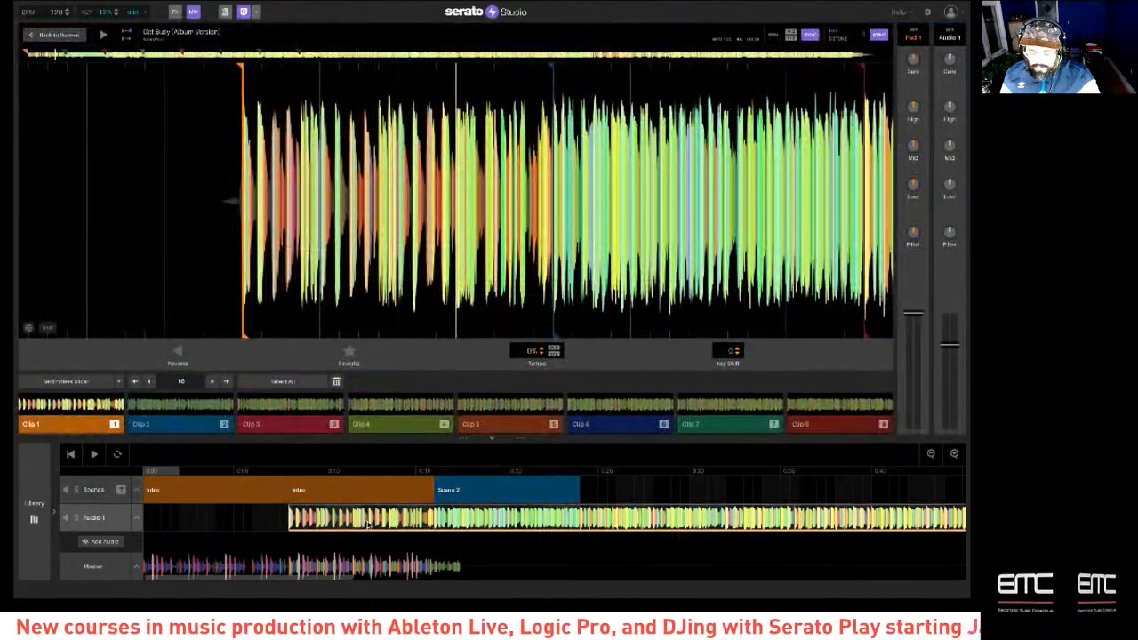
pyautogui.press('space')
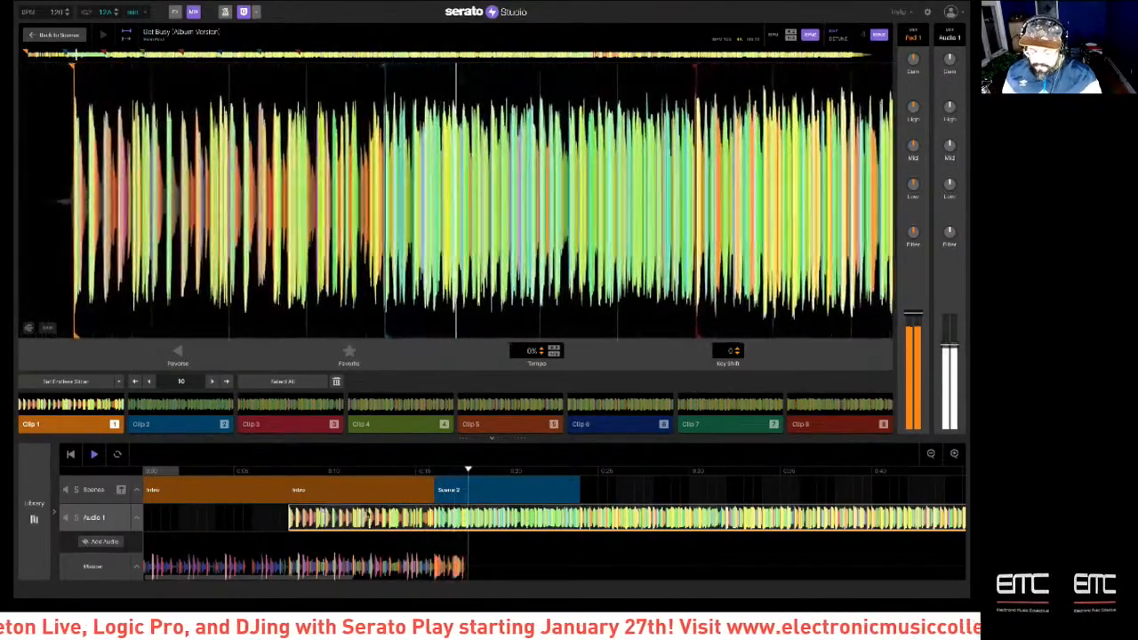
pyautogui.click(531, 489)
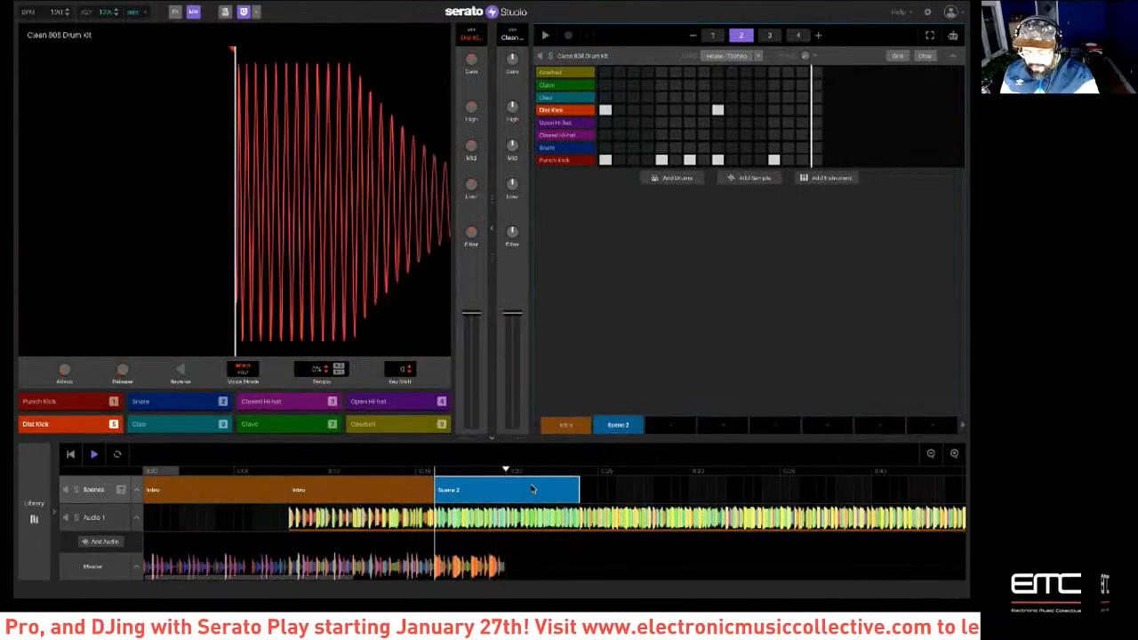
pyautogui.hotkey('ctrl', 'd')
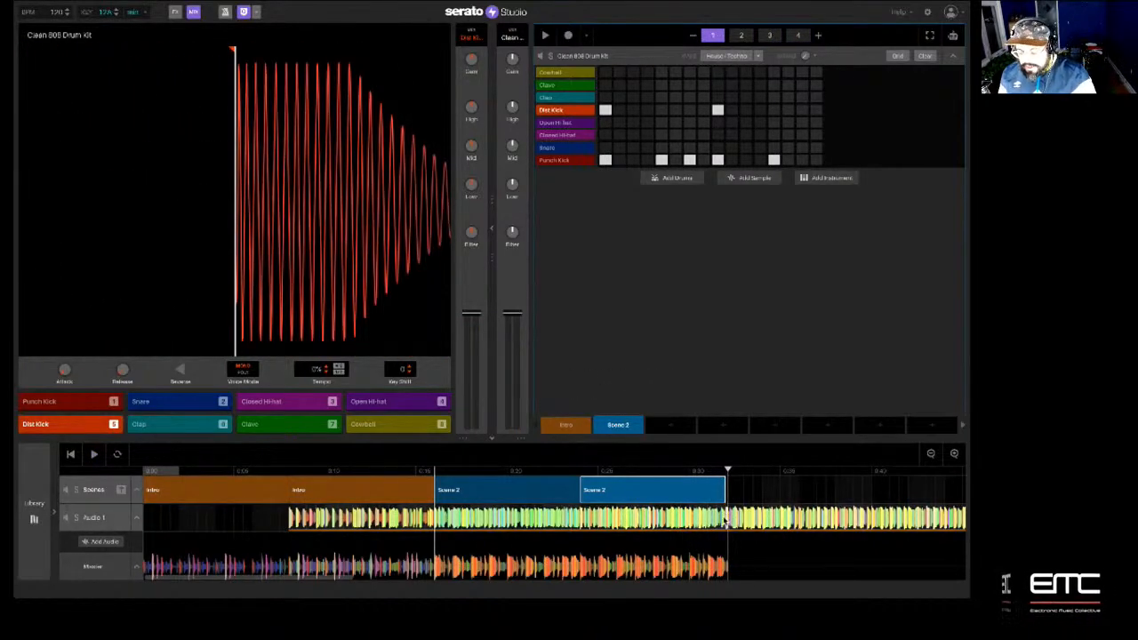
pyautogui.click(725, 523)
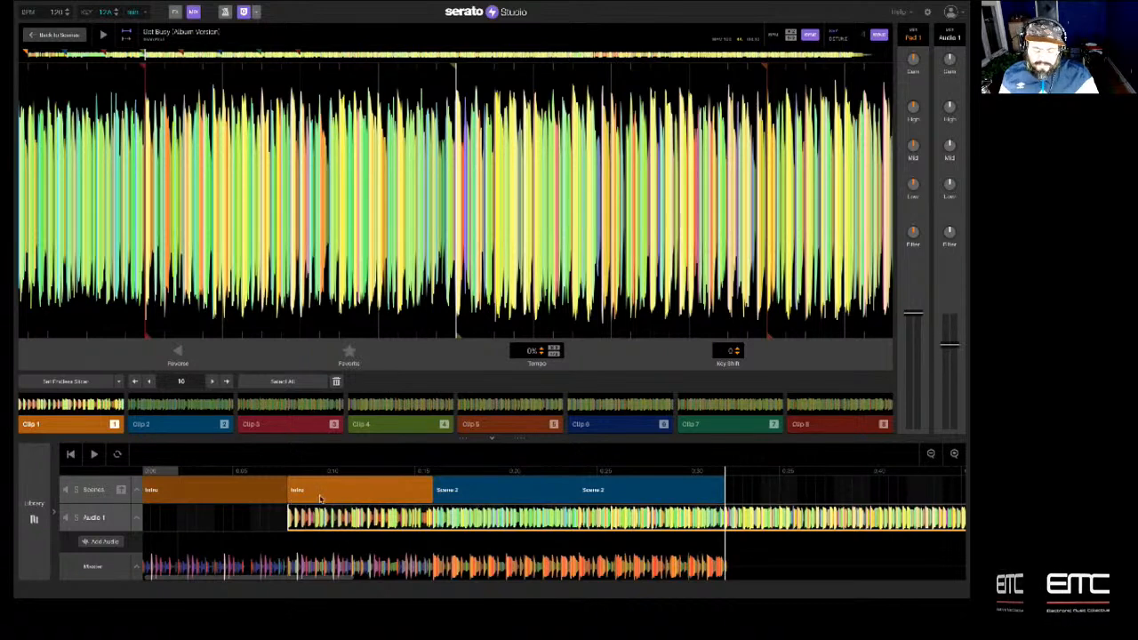
# Create an empty Scene 3, generate a Dancehall / Latin drum pattern, audition it, and generate another variation in the same style
pyautogui.click(79, 496)
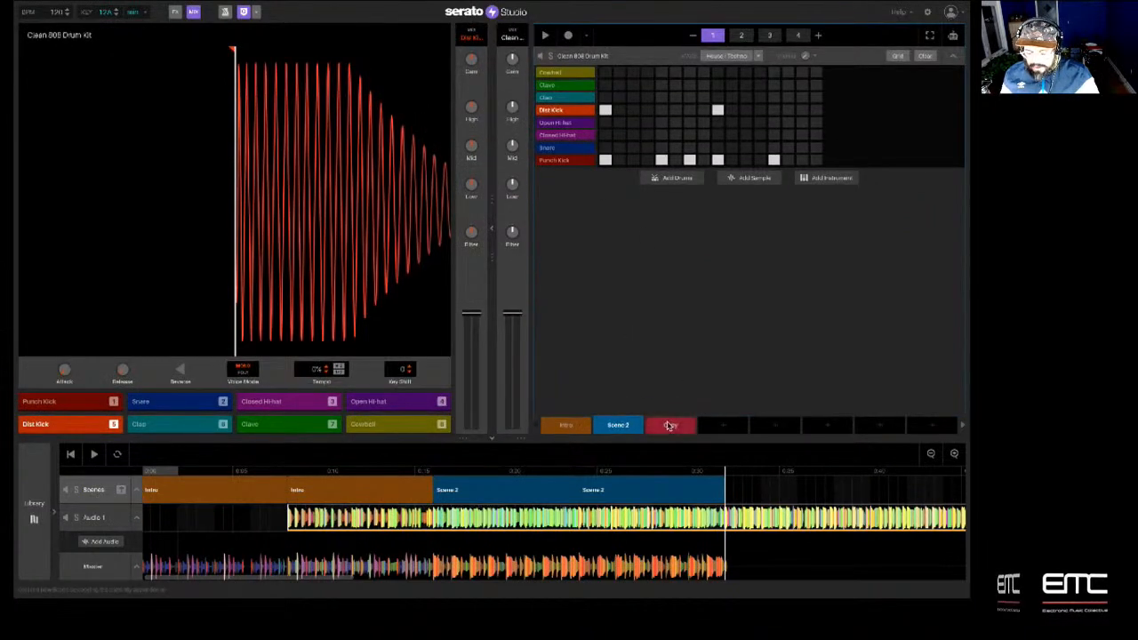
pyautogui.click(670, 426)
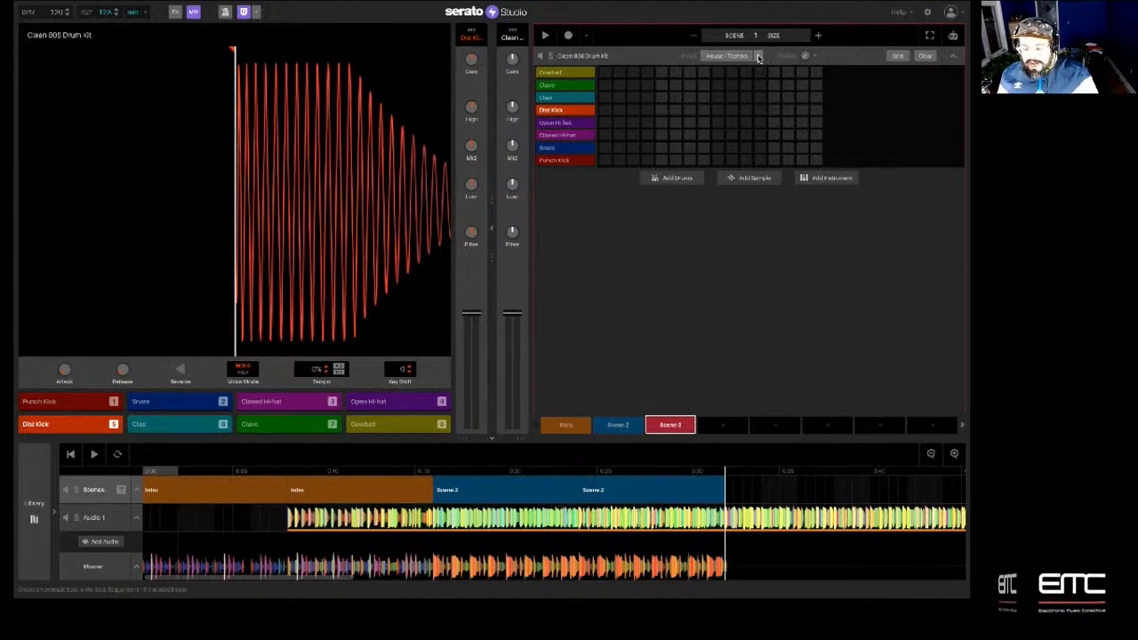
pyautogui.click(758, 56)
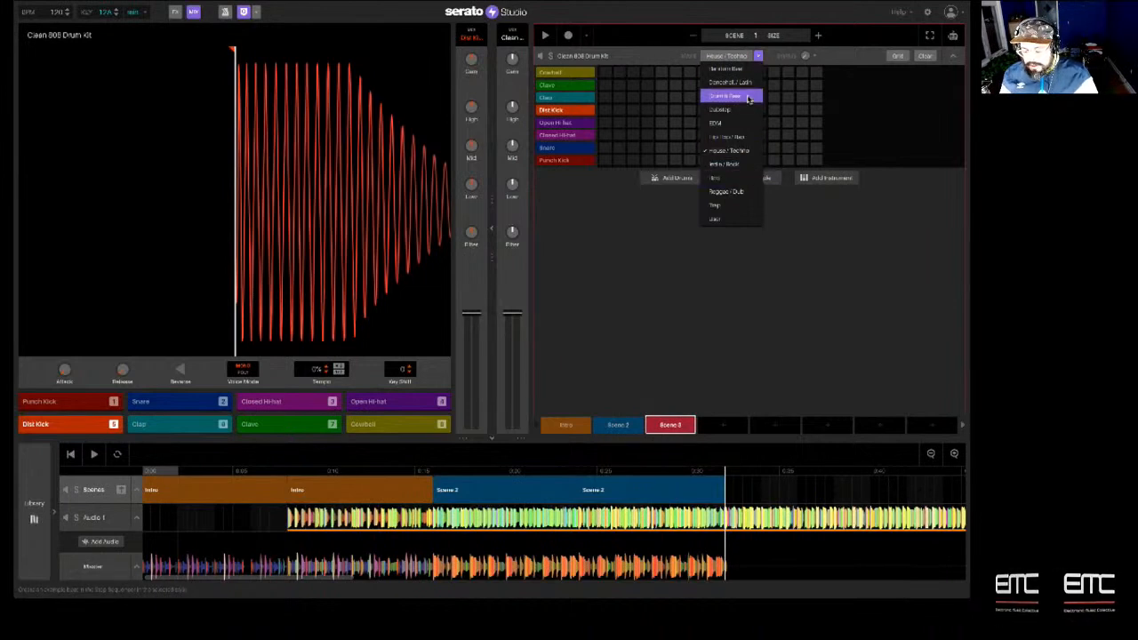
pyautogui.click(756, 87)
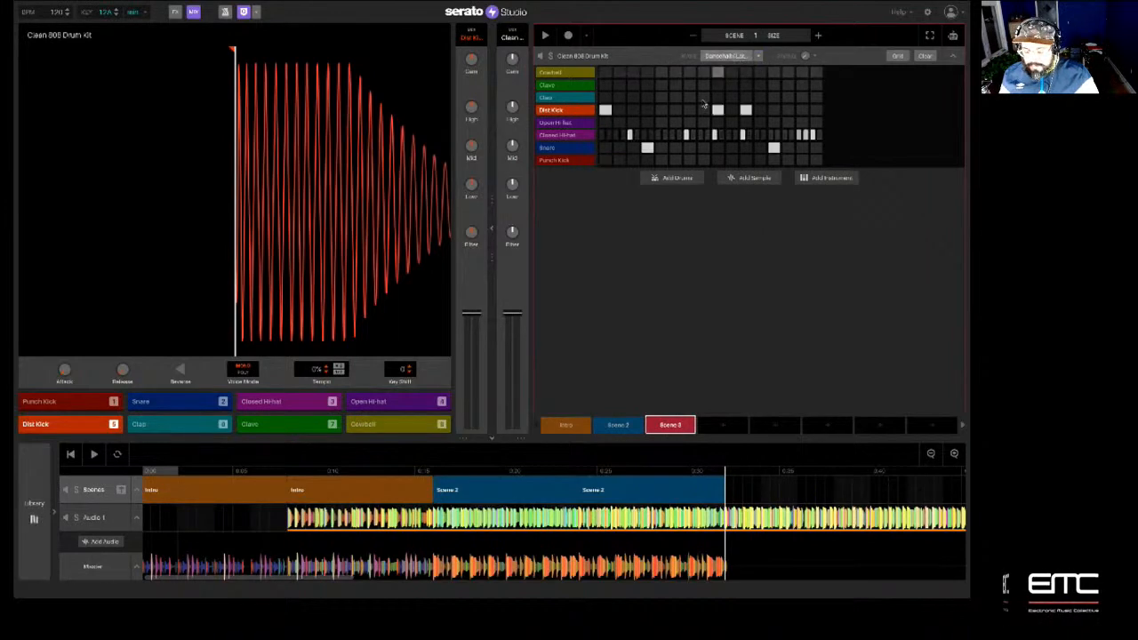
pyautogui.click(545, 36)
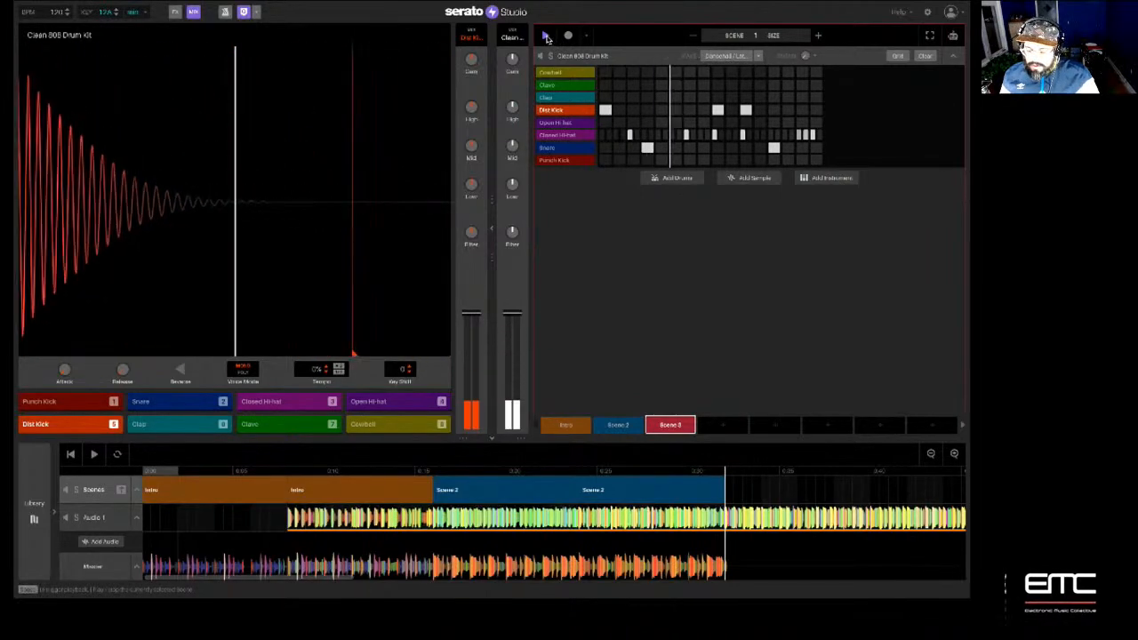
pyautogui.click(727, 55)
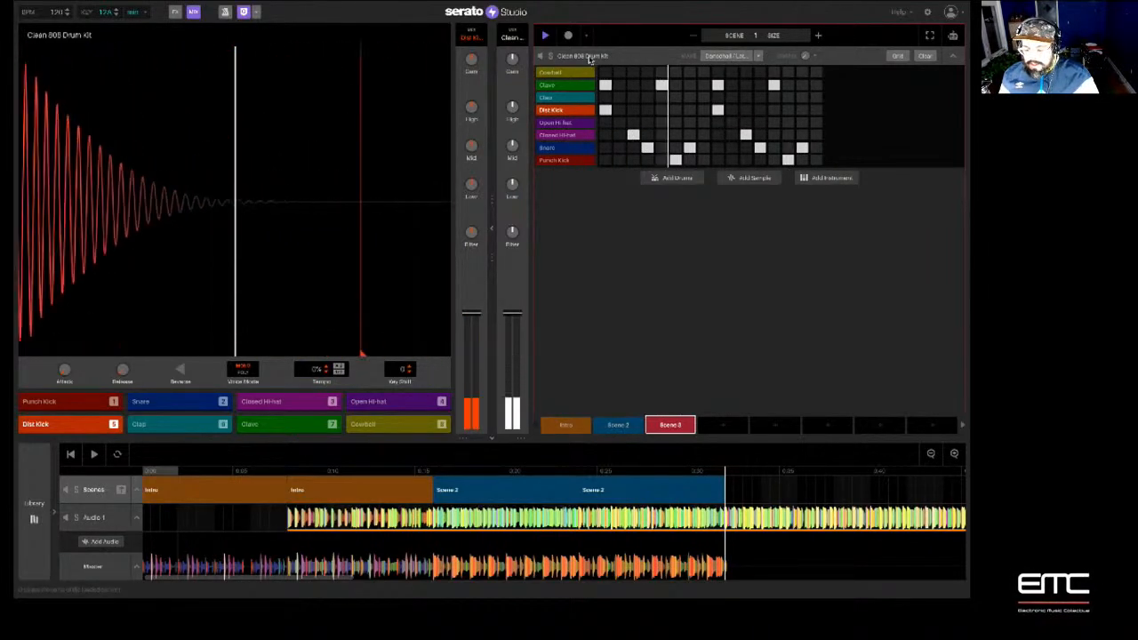
# Extend Scene 3 to four pages and check the drum pattern on each page with the Clave sound selected
pyautogui.click(819, 36)
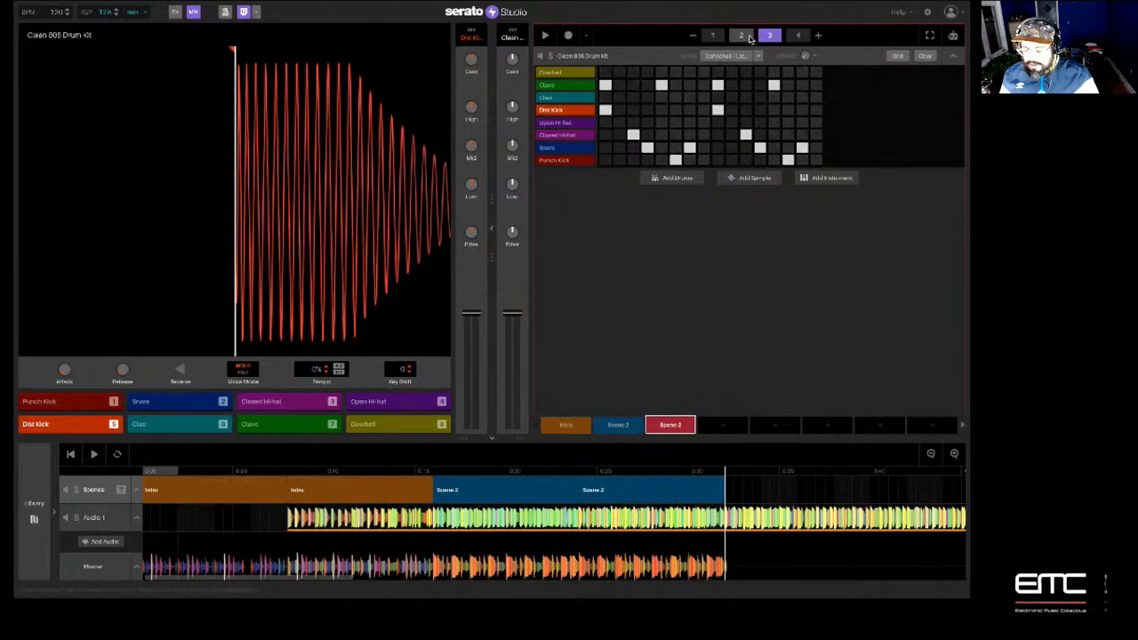
pyautogui.click(716, 36)
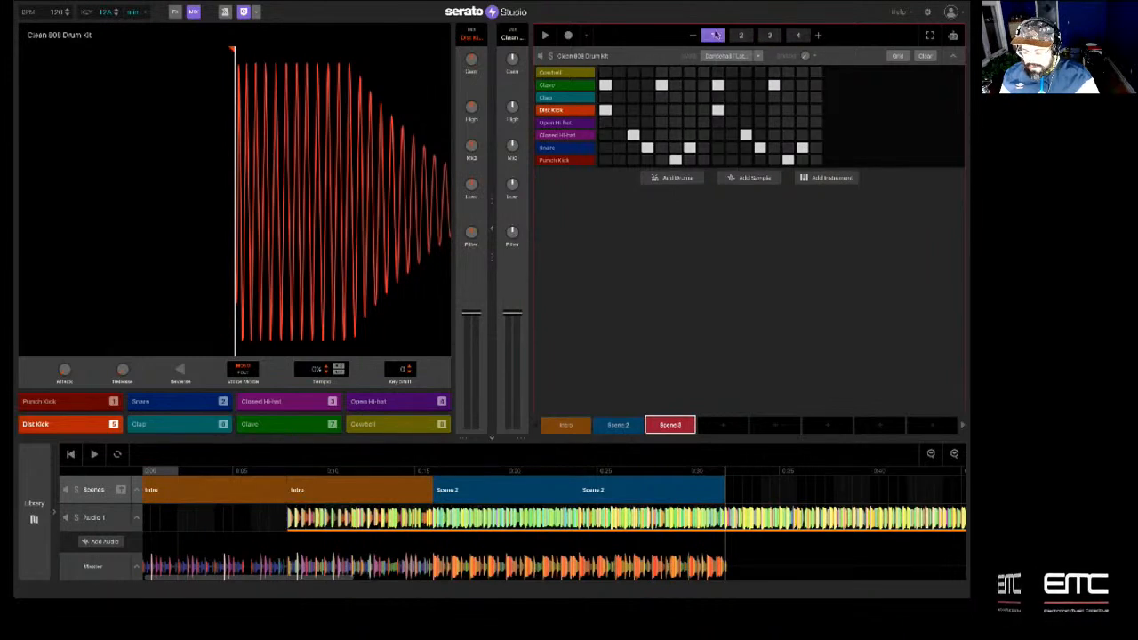
pyautogui.click(579, 86)
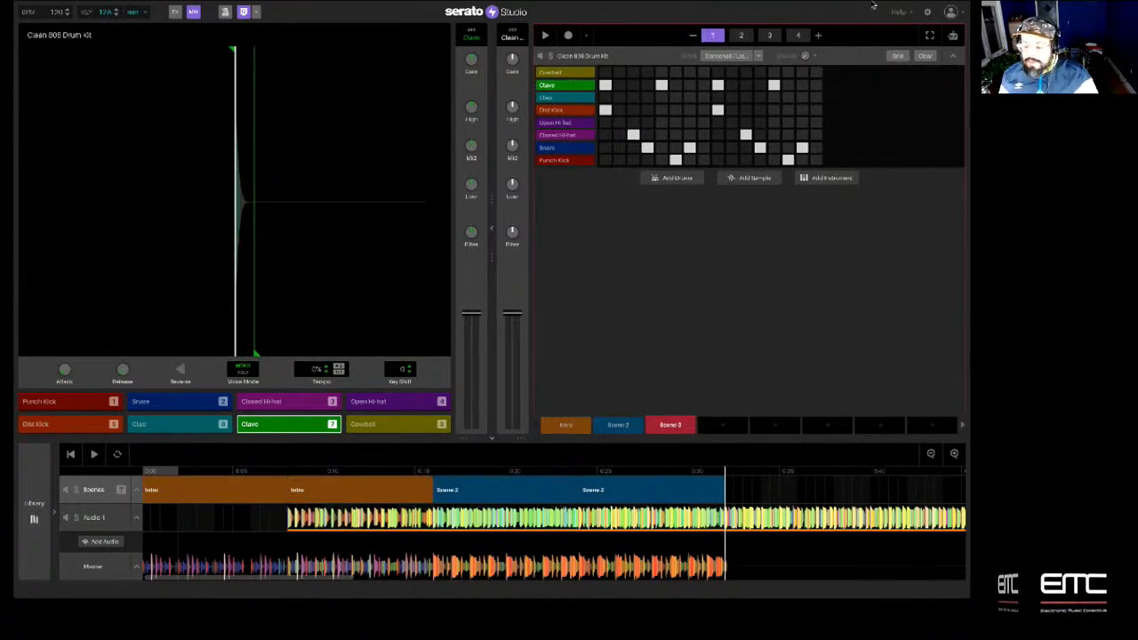
pyautogui.click(742, 38)
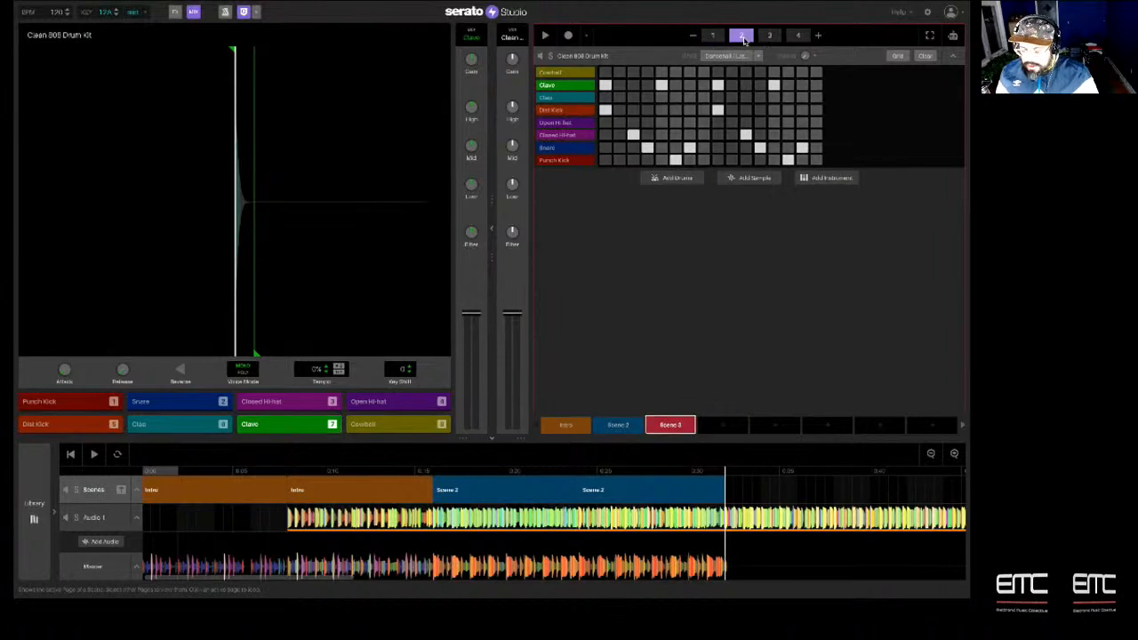
pyautogui.click(769, 35)
pyautogui.click(797, 35)
pyautogui.click(716, 36)
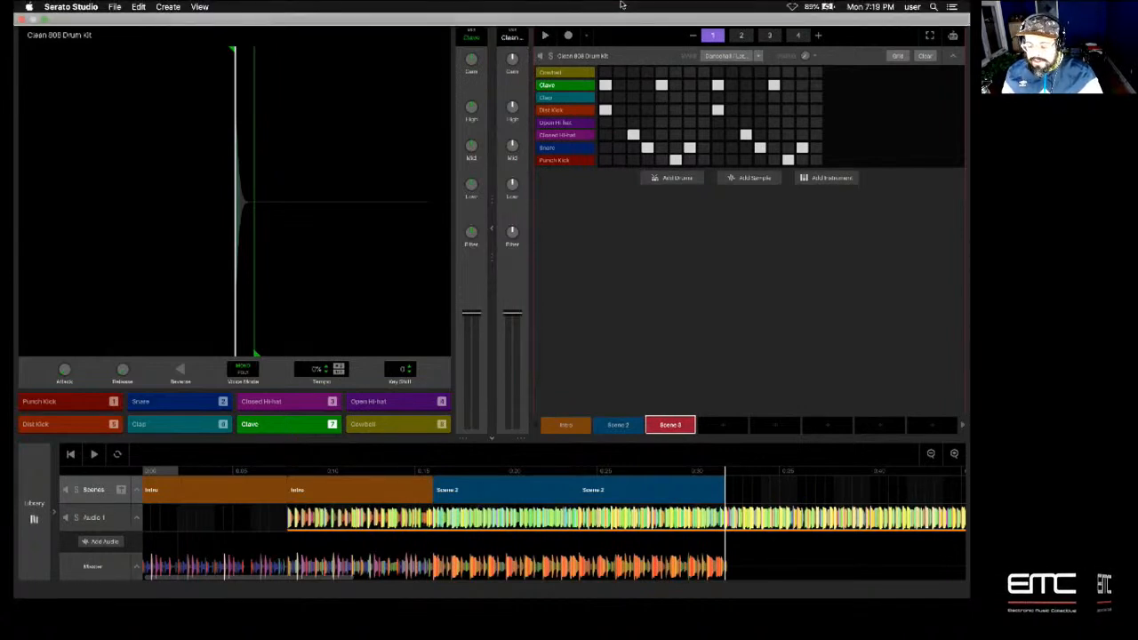
# Vary Scene 3's Clave row: add steps 11, 14 and 15 on page 2, step 14 on page 3, and replace step 13 with 12, 15 and 16 on page 4
pyautogui.click(544, 36)
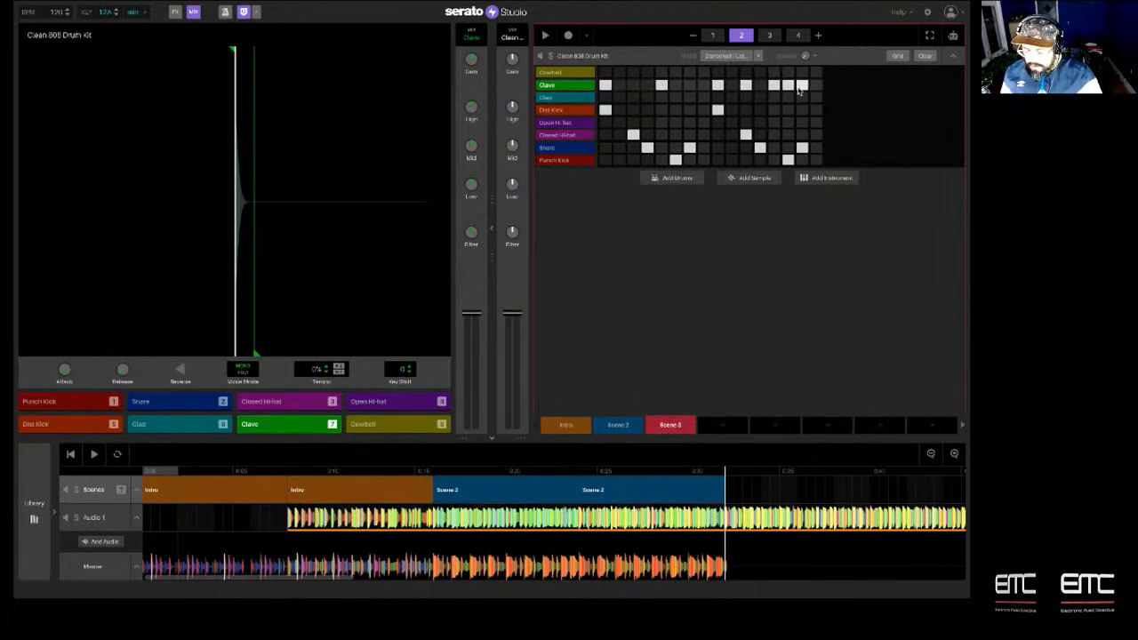
pyautogui.click(545, 35)
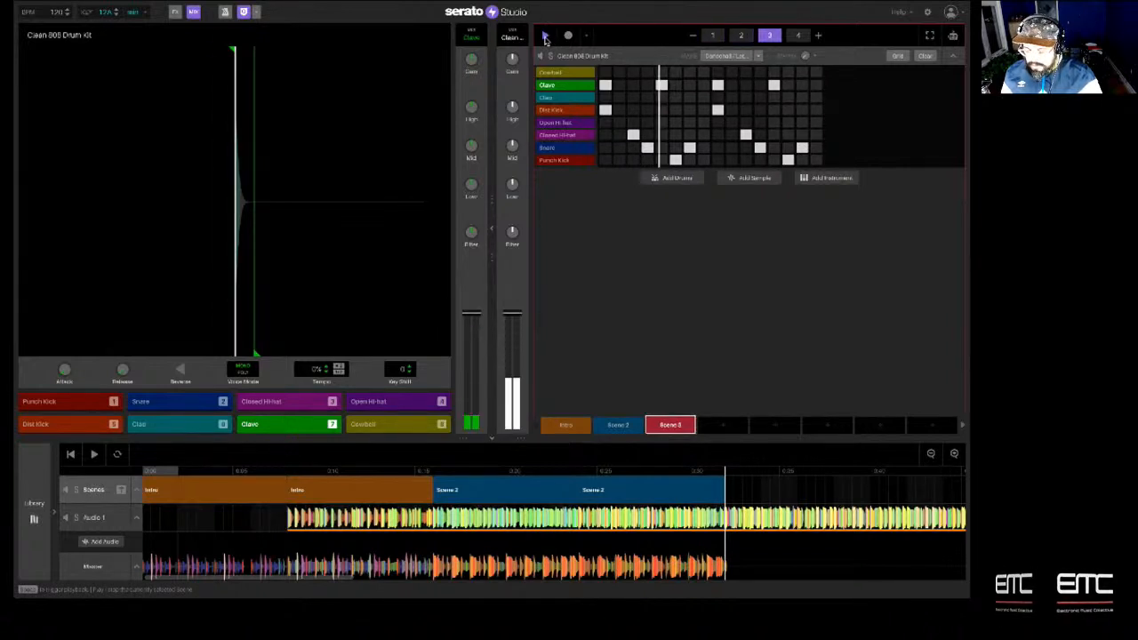
pyautogui.click(787, 86)
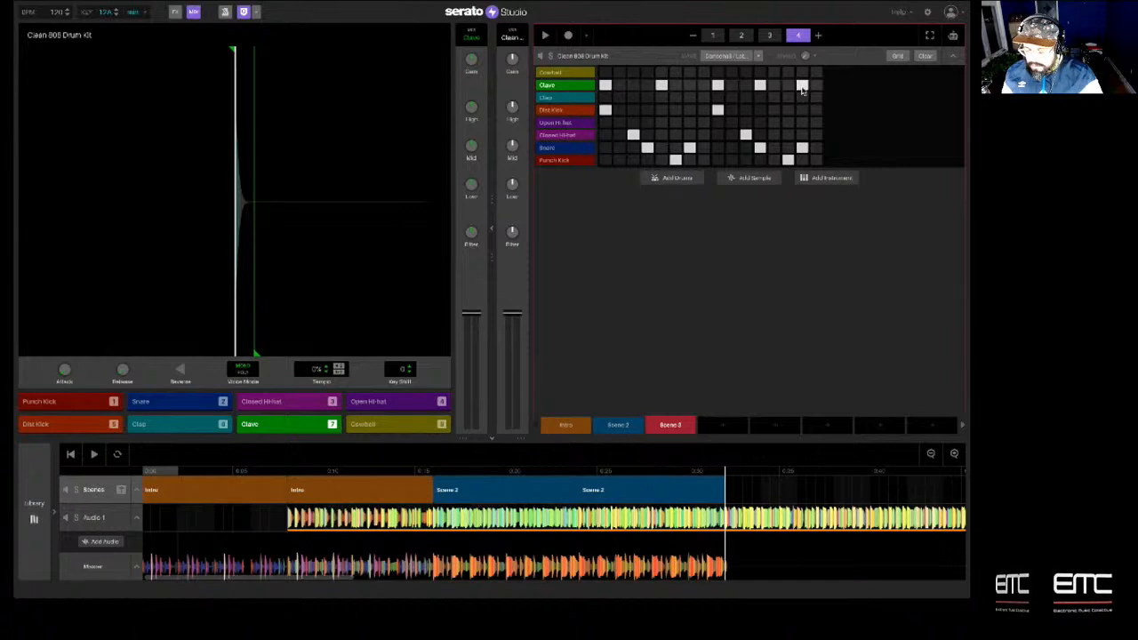
pyautogui.click(546, 36)
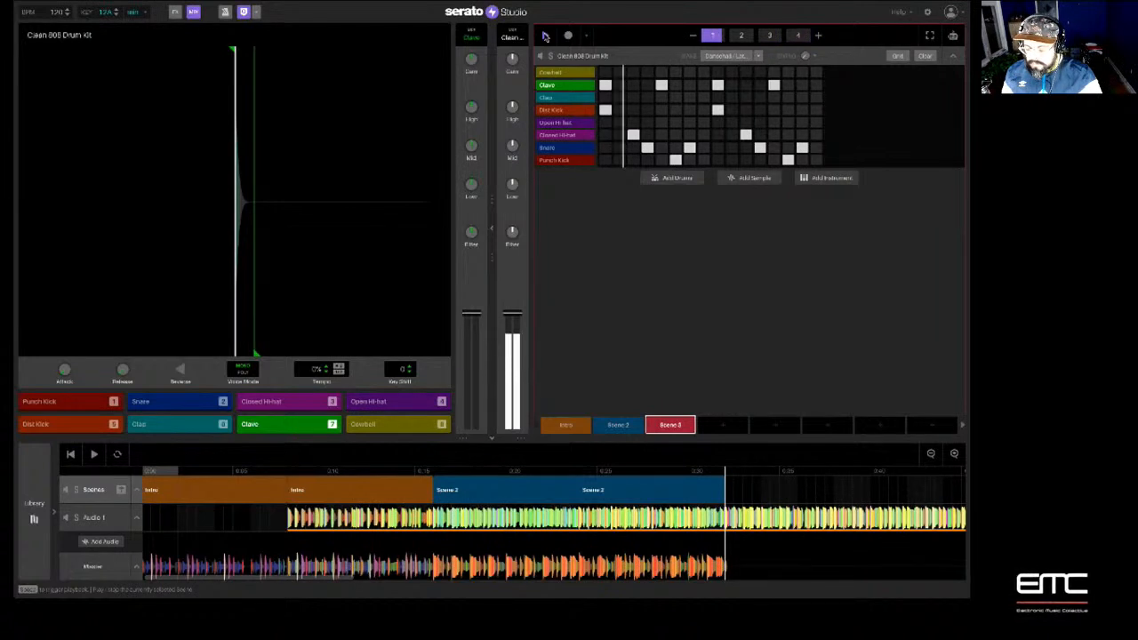
pyautogui.click(545, 35)
# Audition the Cowbell sound and Scene 3's playback, and add a Clap hit on step 11 of page 3
pyautogui.click(573, 72)
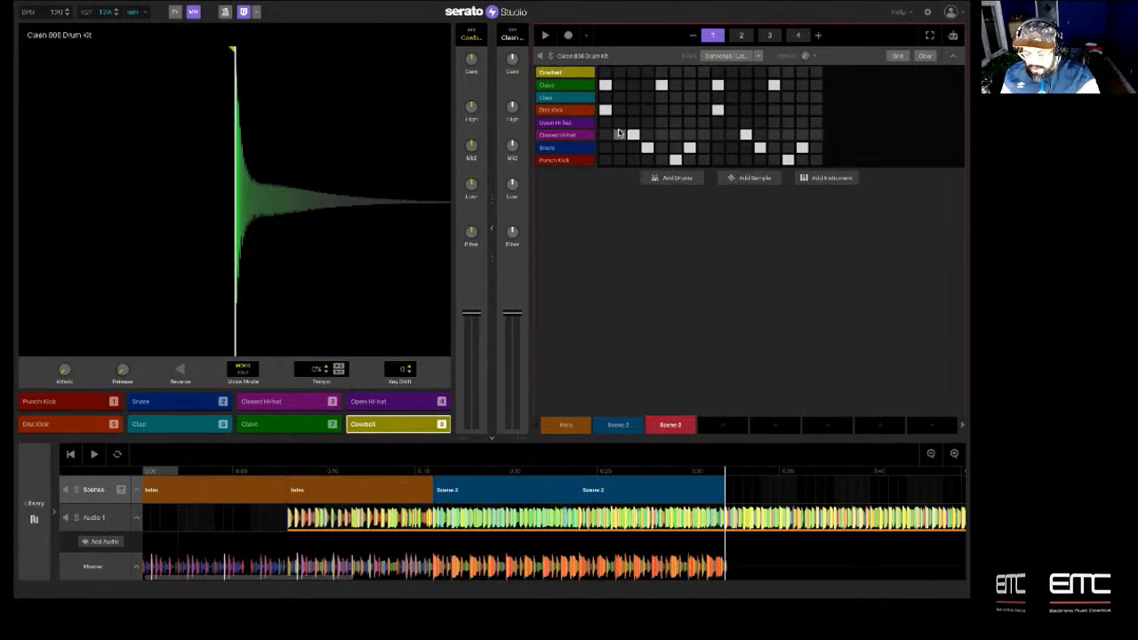
pyautogui.click(738, 38)
pyautogui.click(714, 39)
pyautogui.press('space')
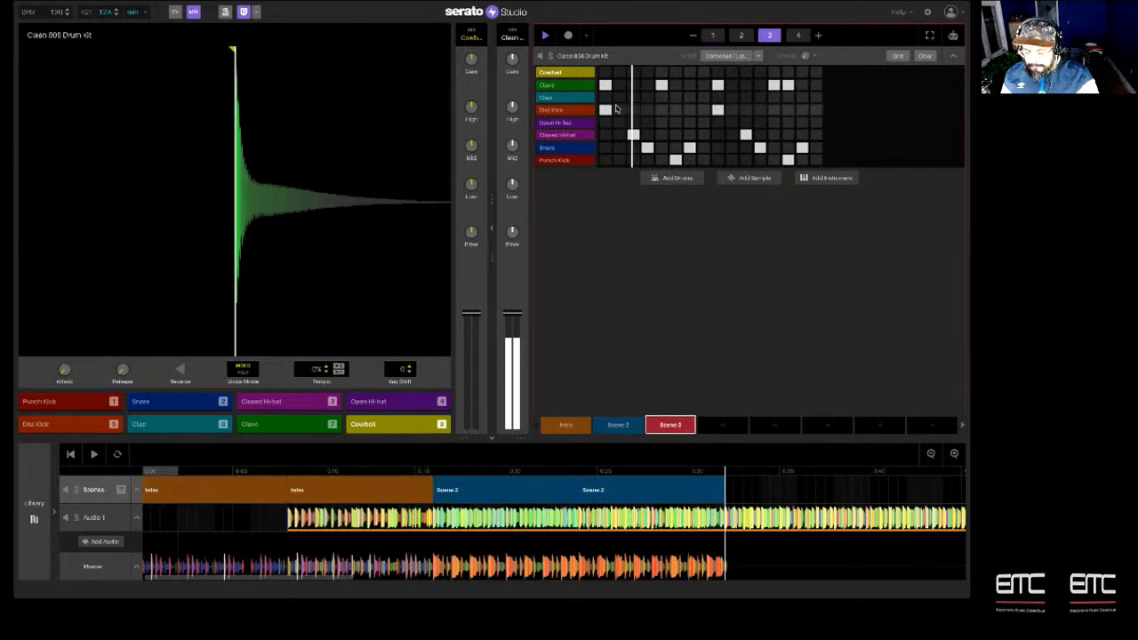
pyautogui.press('space')
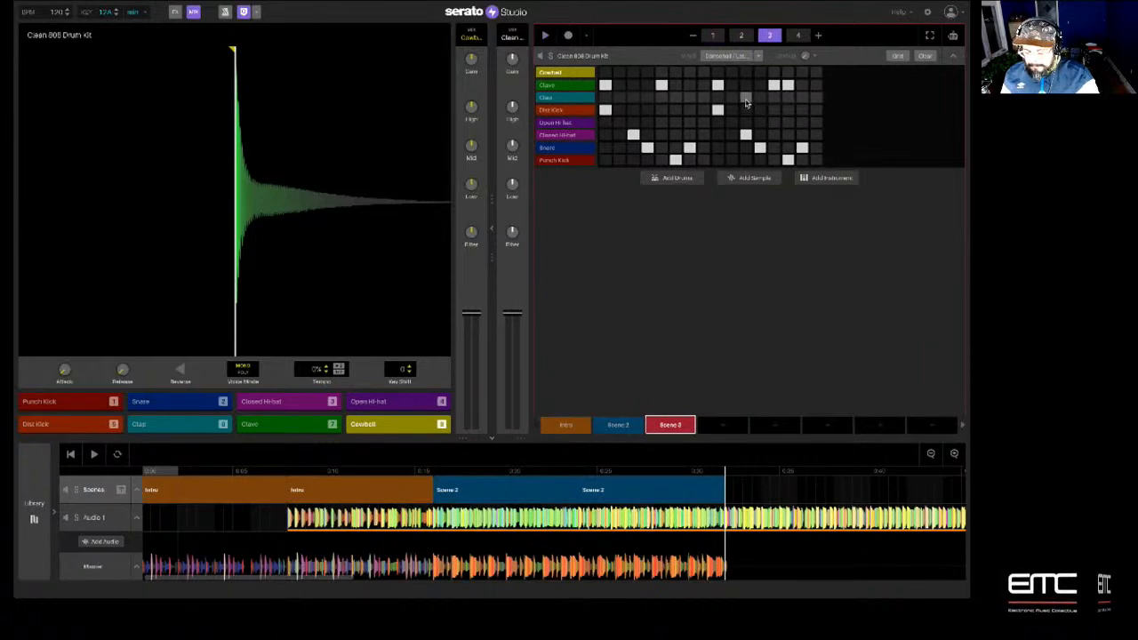
pyautogui.press('space')
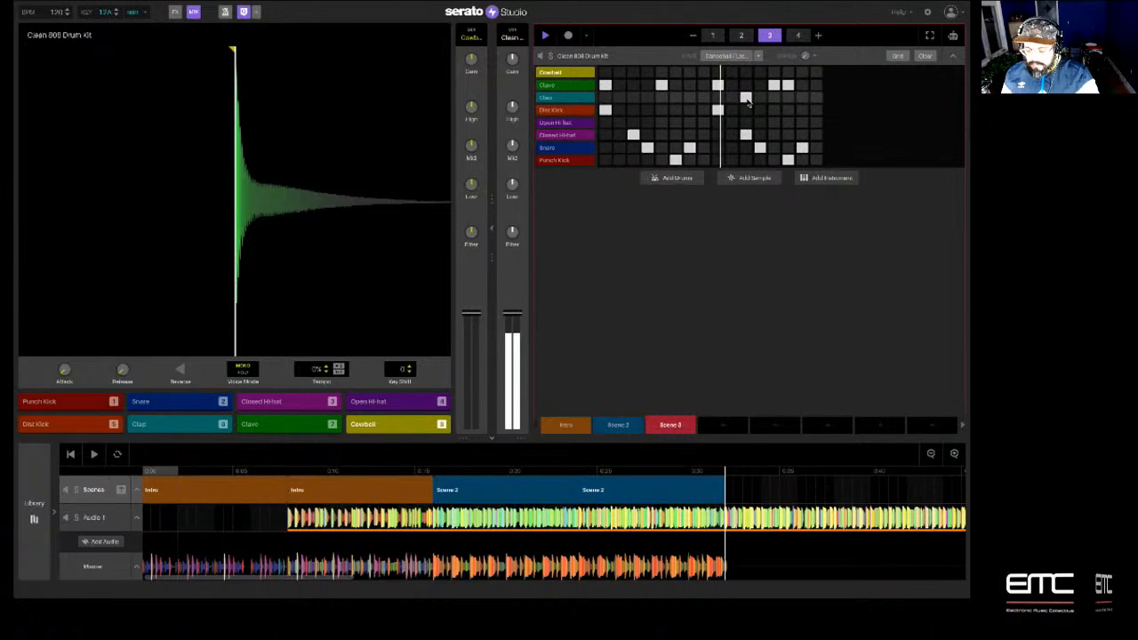
pyautogui.press('space')
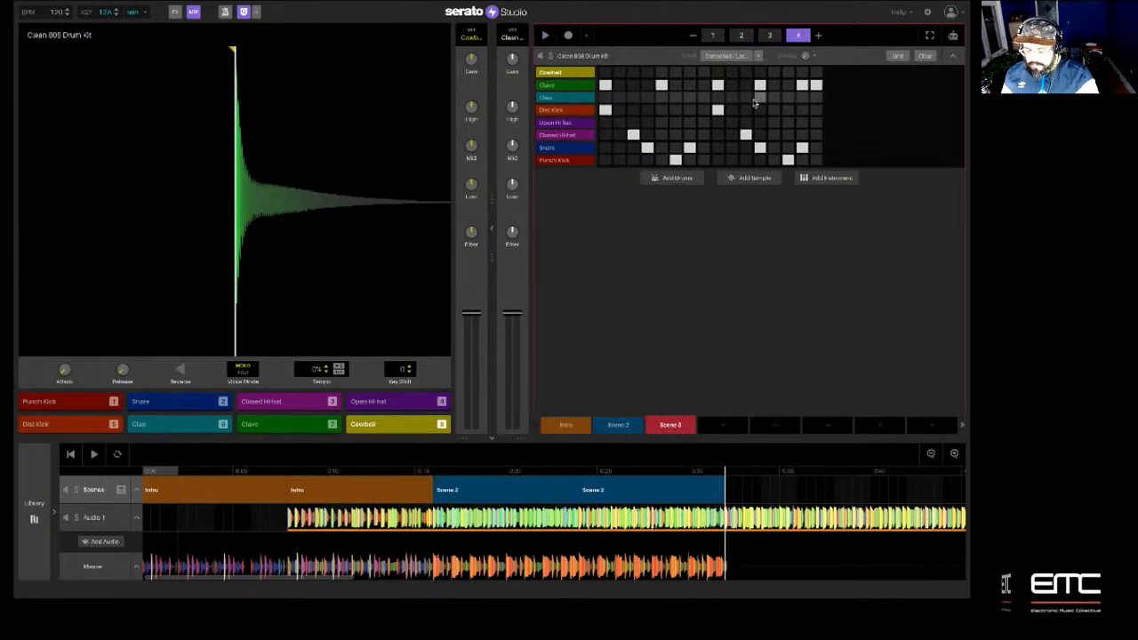
pyautogui.press('space')
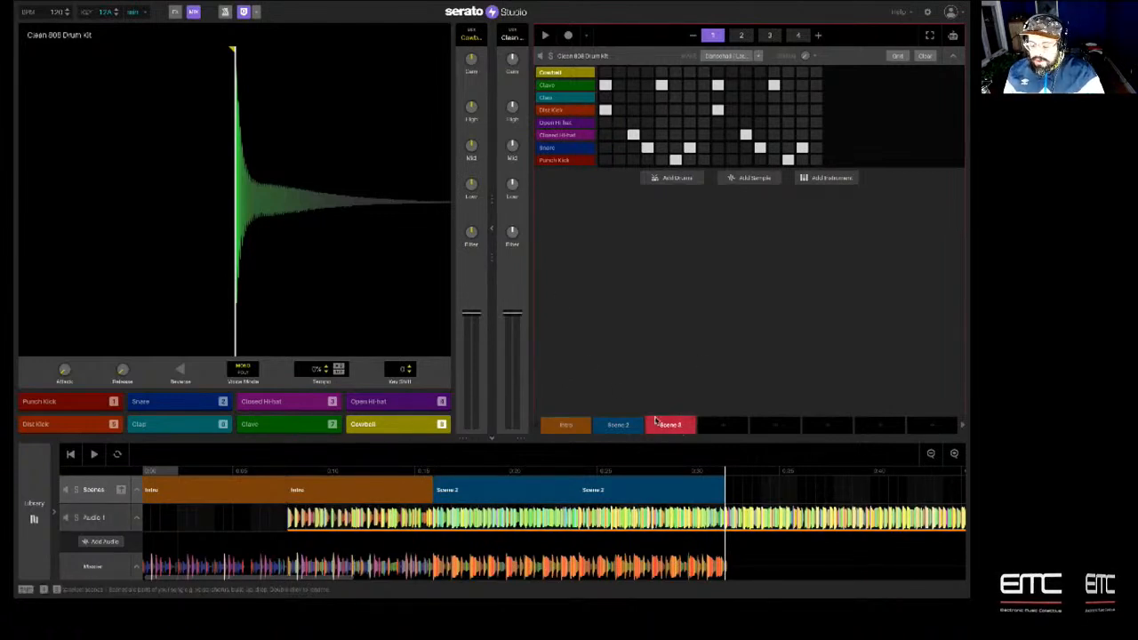
# Place Scene 3 in the song timeline directly after the second Scene 2 block and play the transition into it
pyautogui.moveTo(682, 448); pyautogui.dragTo(741, 490)
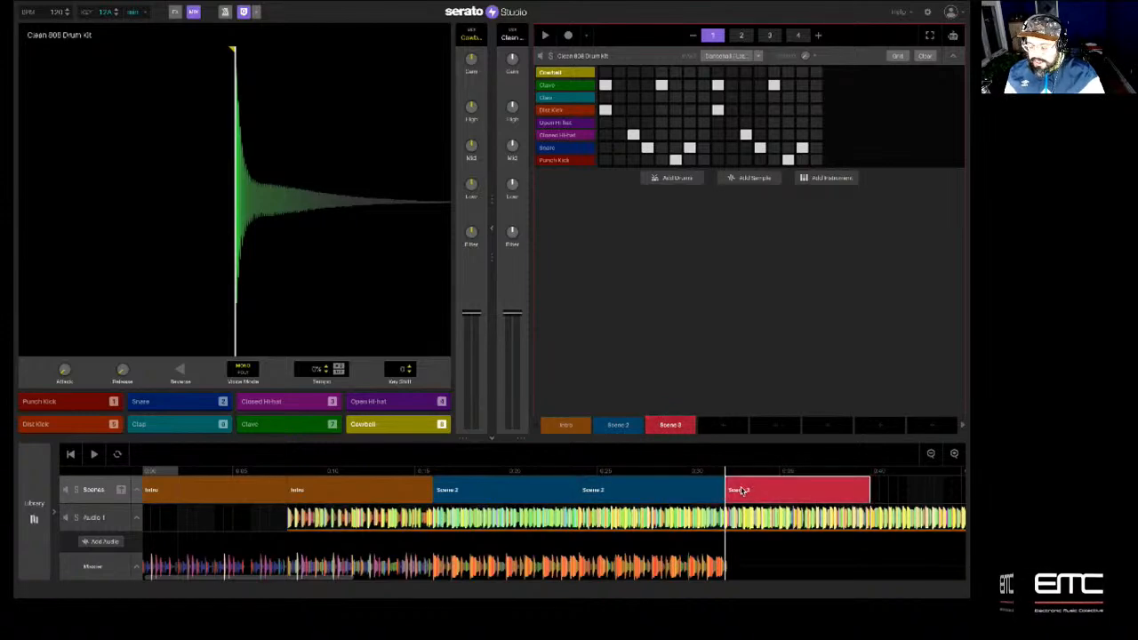
pyautogui.click(685, 520)
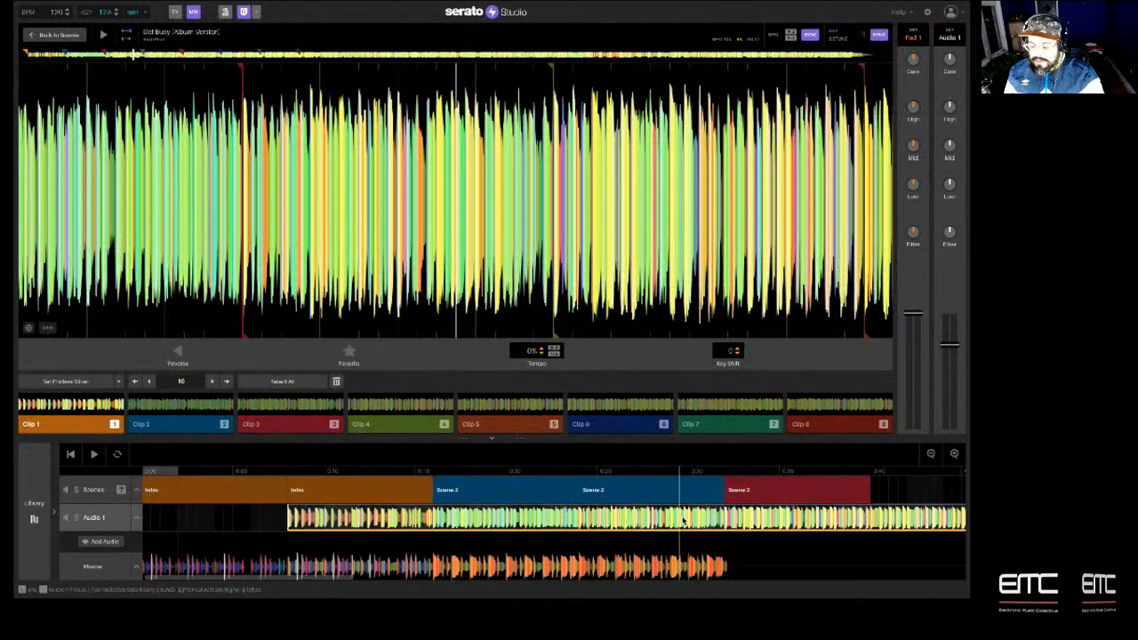
pyautogui.press('space')
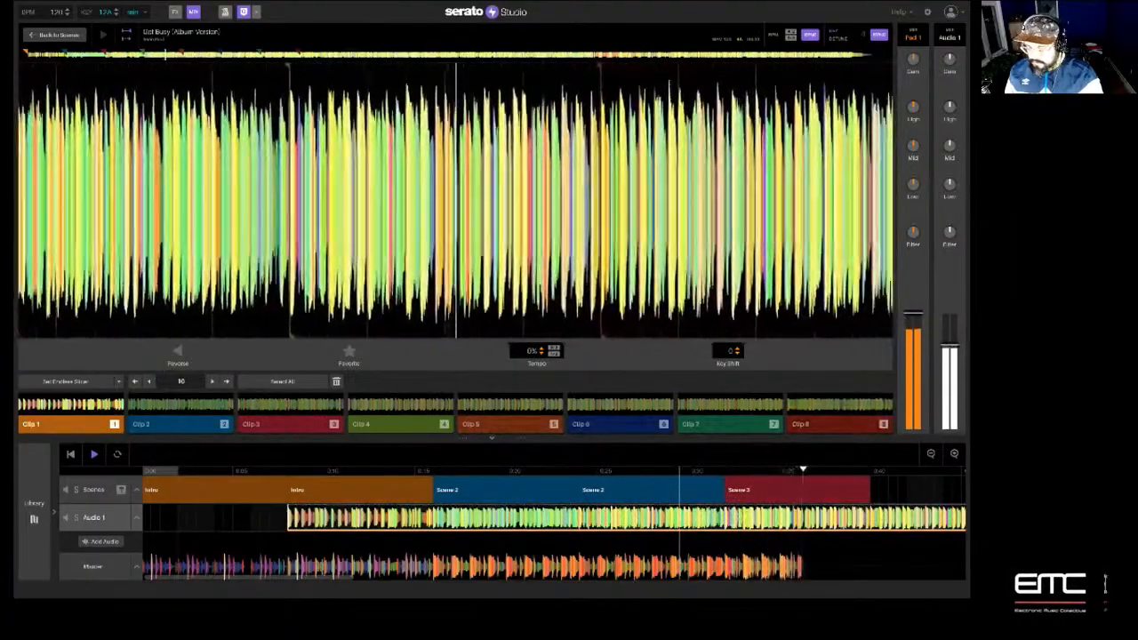
# Turn down the Low EQ on the Audio 1 channel and replay the song from just before Scene 3
pyautogui.press('space')
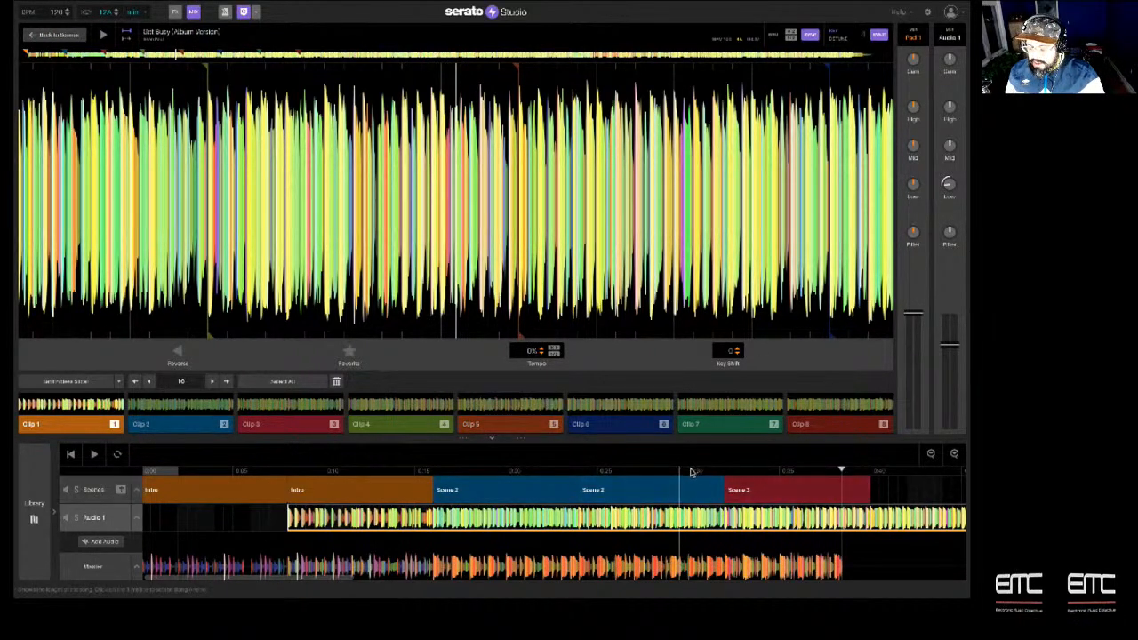
pyautogui.click(689, 476)
pyautogui.press('space')
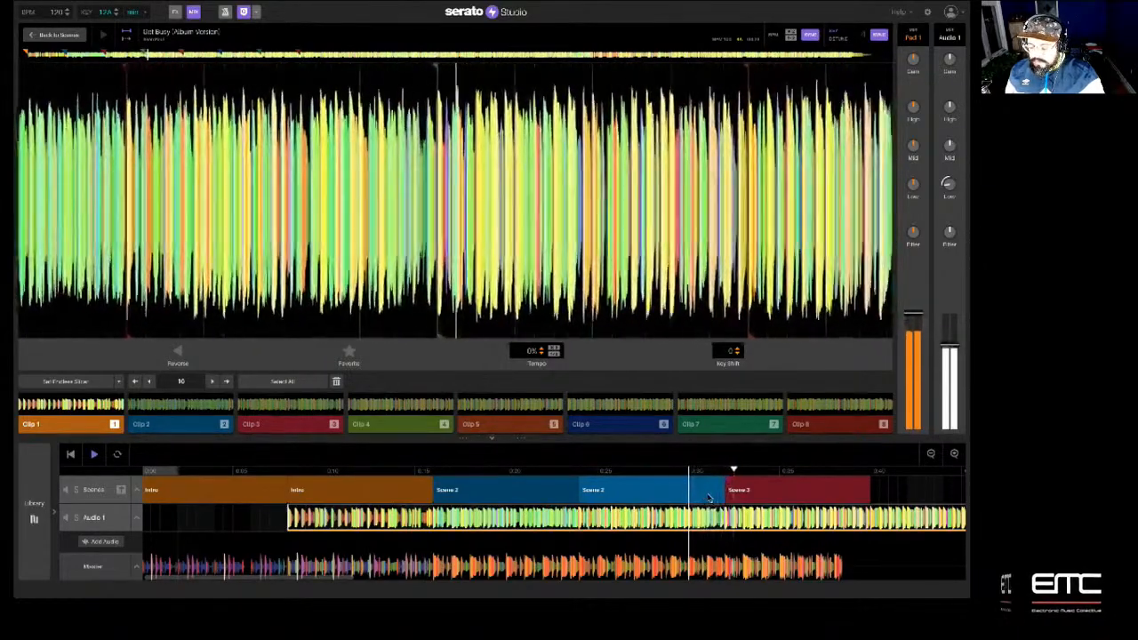
# Duplicate the Scene 3 block directly after itself in the song timeline
pyautogui.click(806, 491)
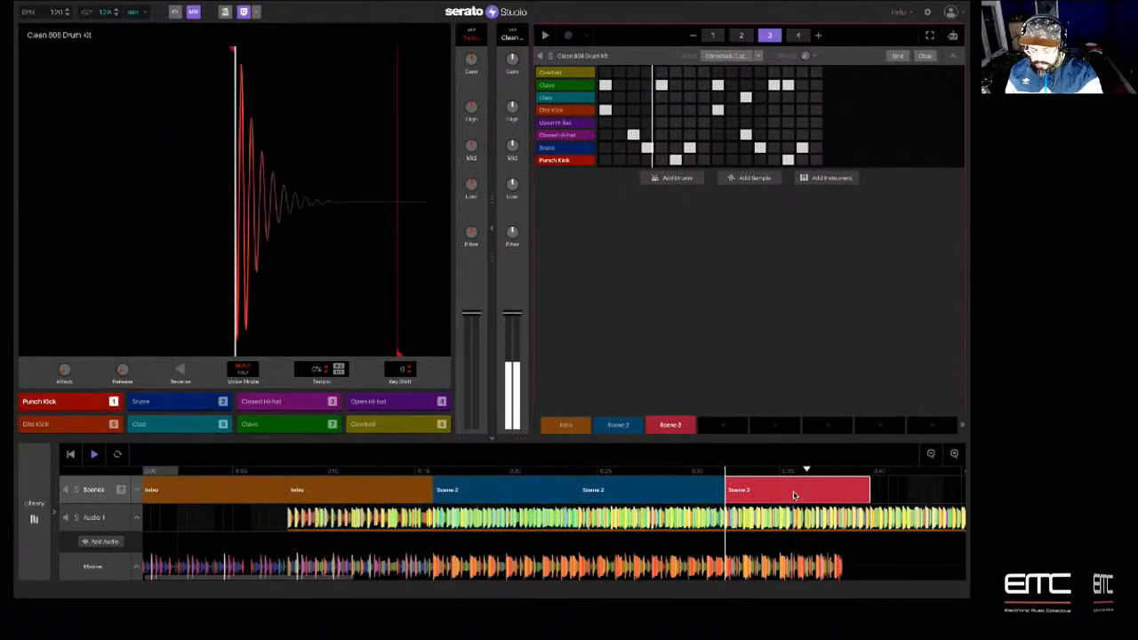
pyautogui.press('super+d')
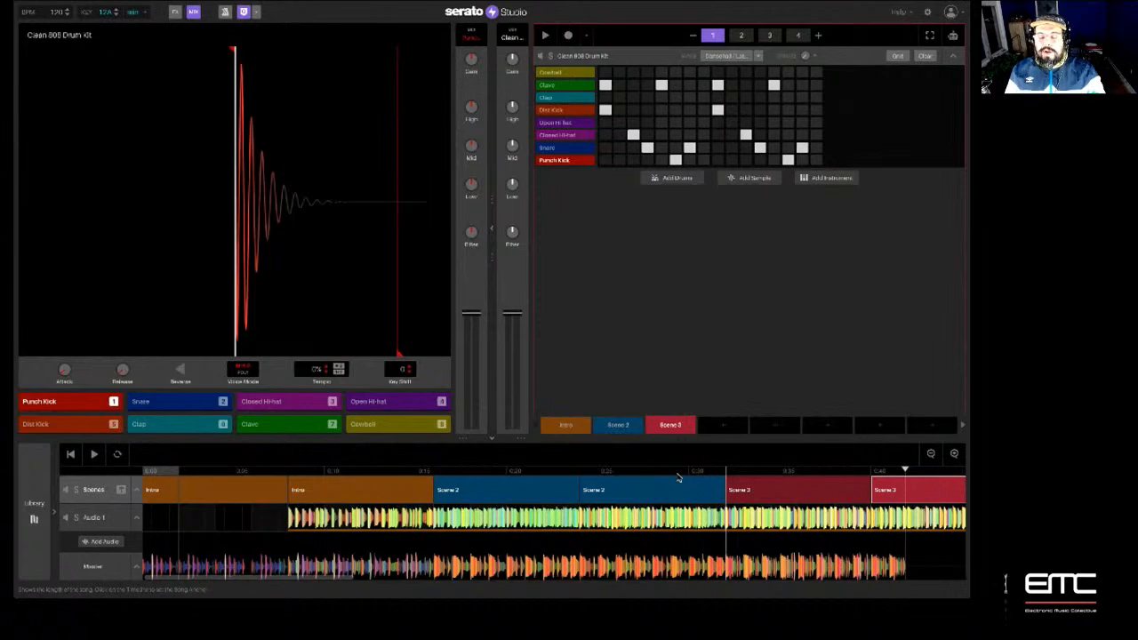
pyautogui.hscroll(5, 693, 506)
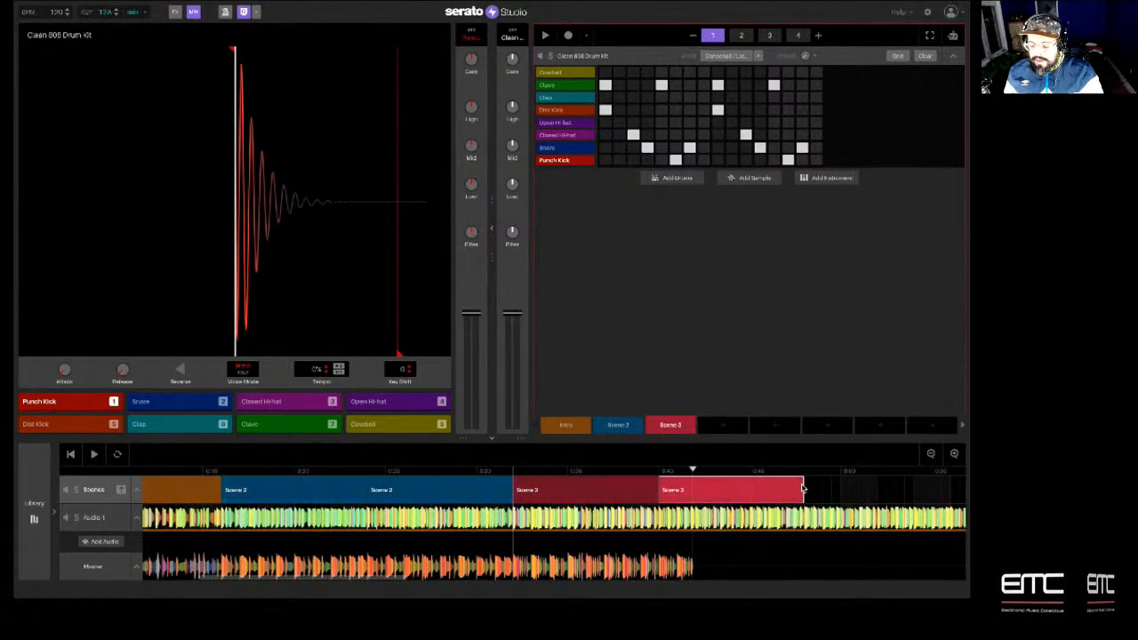
pyautogui.hscroll(2, 802, 488)
pyautogui.hscroll(1, 802, 488)
pyautogui.hscroll(-2, 801, 488)
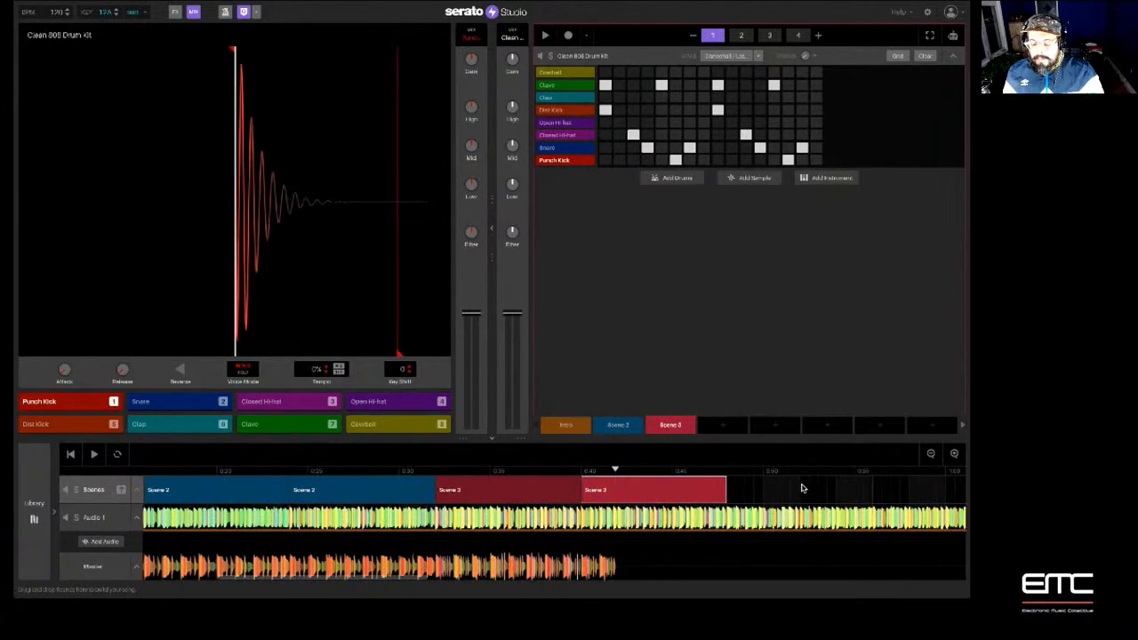
pyautogui.hscroll(-2, 801, 488)
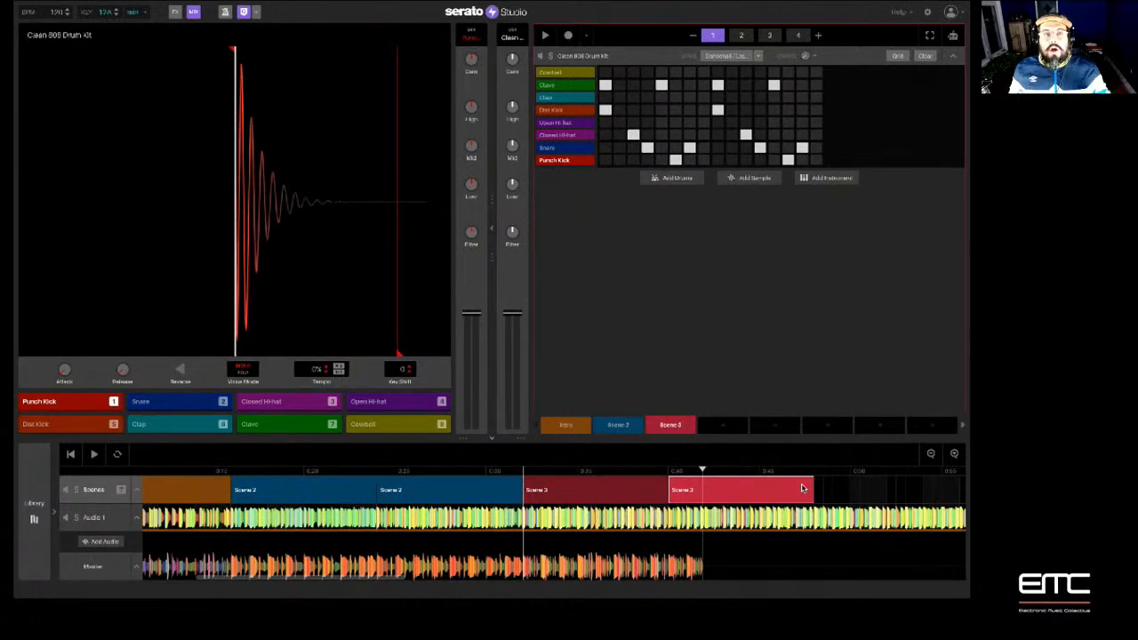
pyautogui.hscroll(-6, 802, 487)
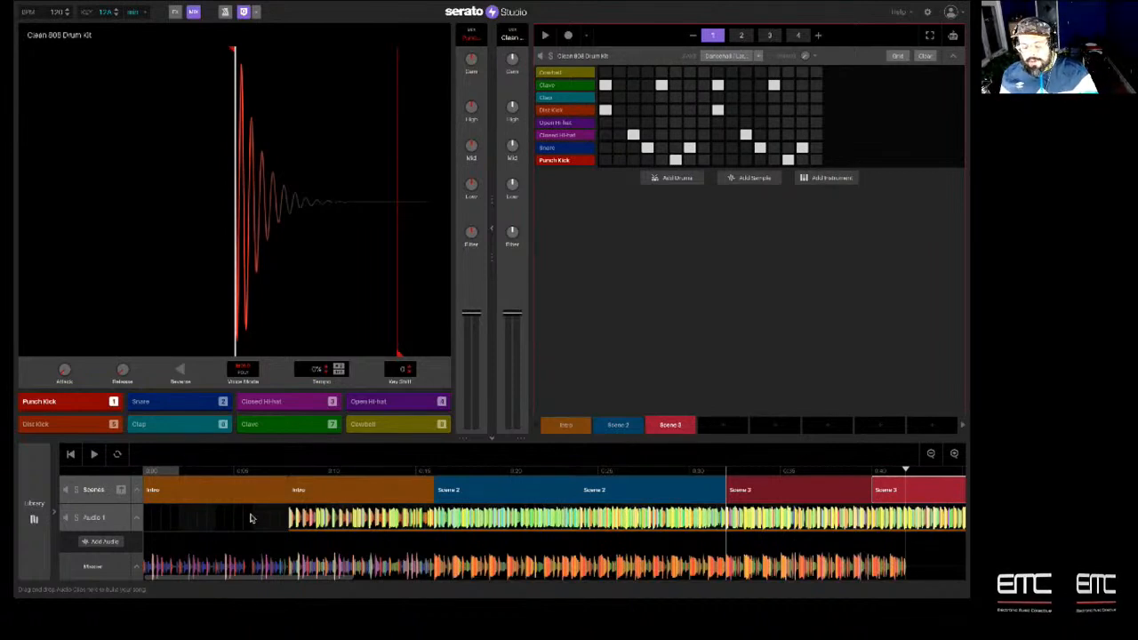
pyautogui.click(604, 109)
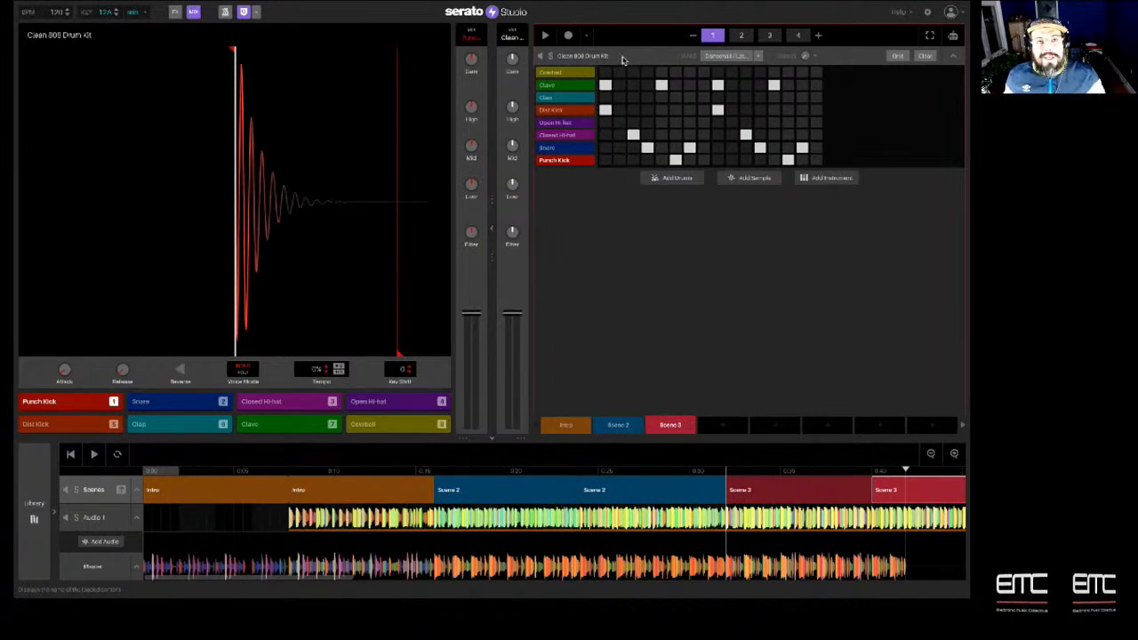
pyautogui.click(40, 514)
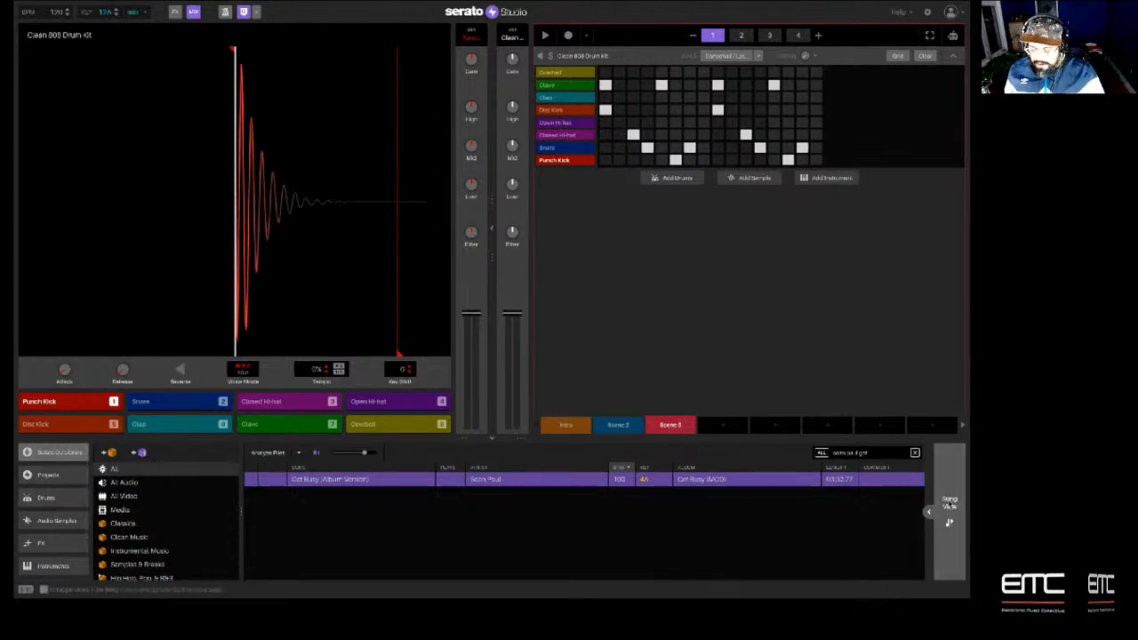
pyautogui.click(949, 511)
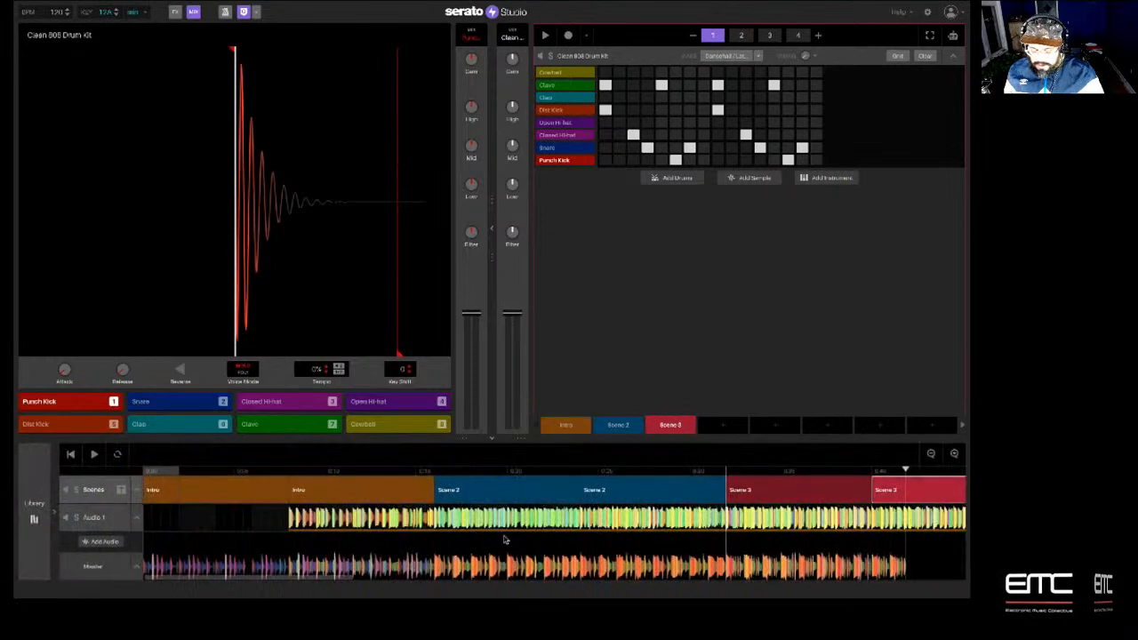
# Open the Drums section of the library and browse its Serato packs, drum one shots and drum kits
pyautogui.click(35, 507)
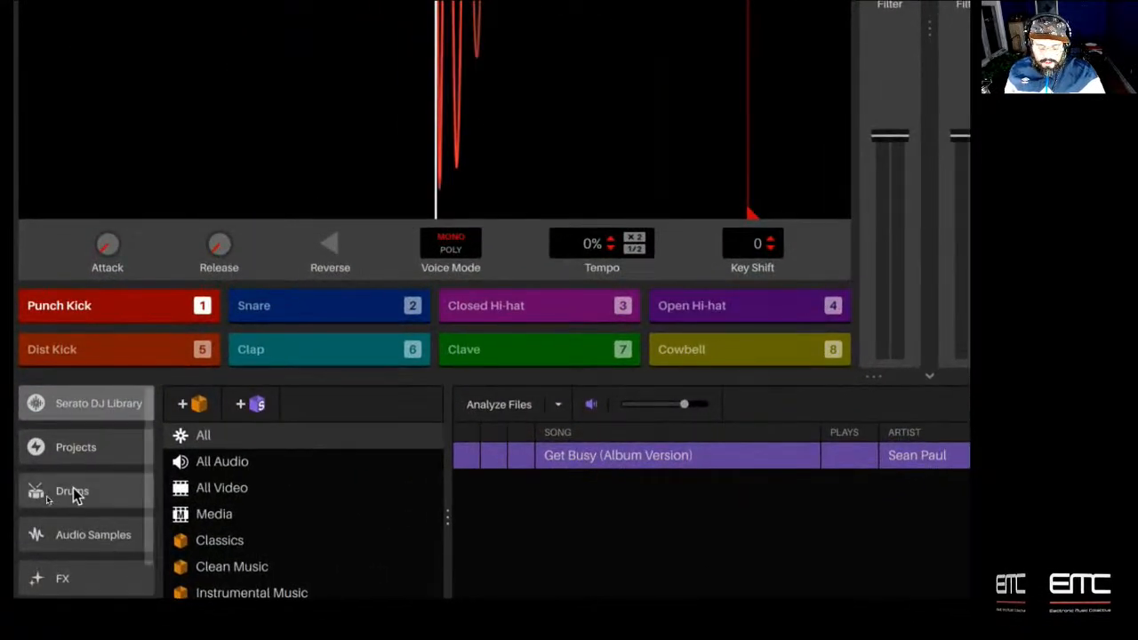
pyautogui.click(51, 500)
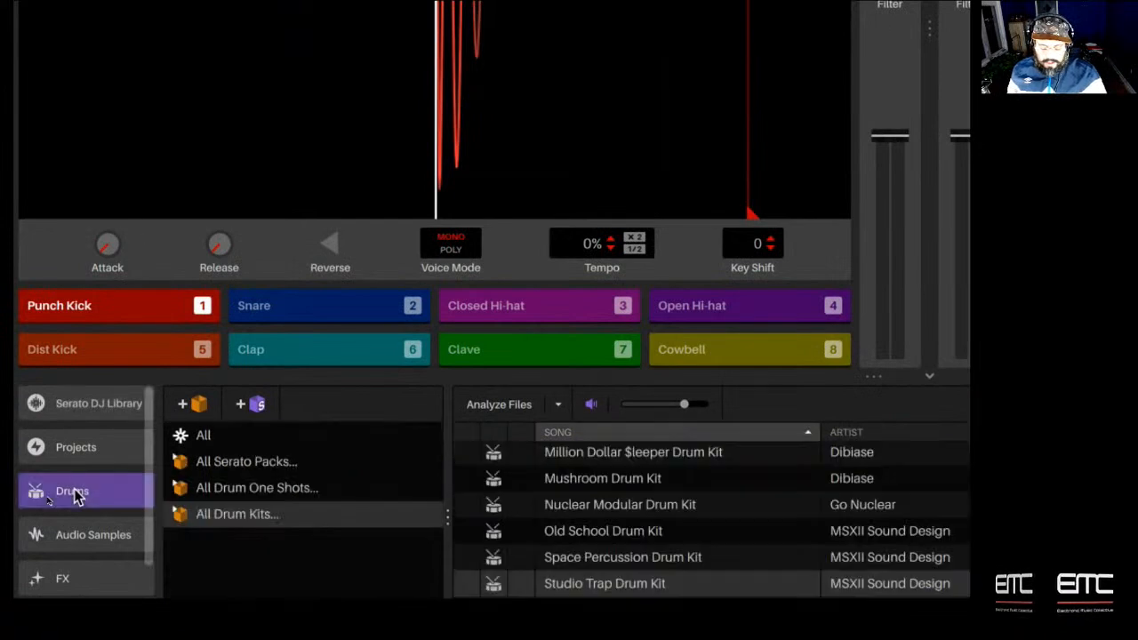
pyautogui.click(246, 464)
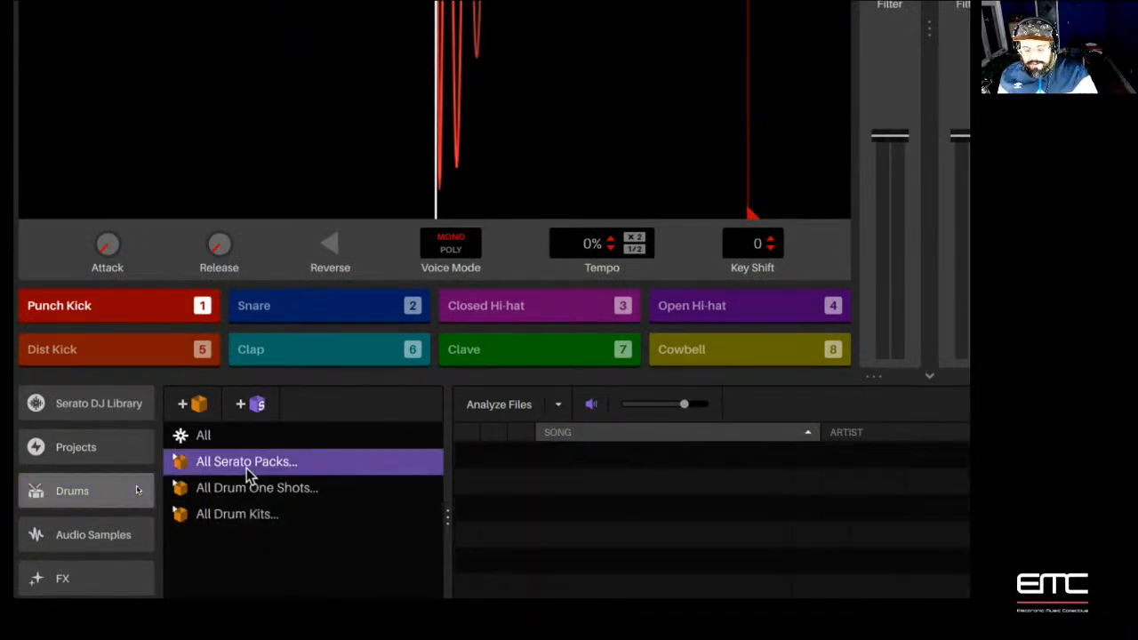
pyautogui.click(246, 488)
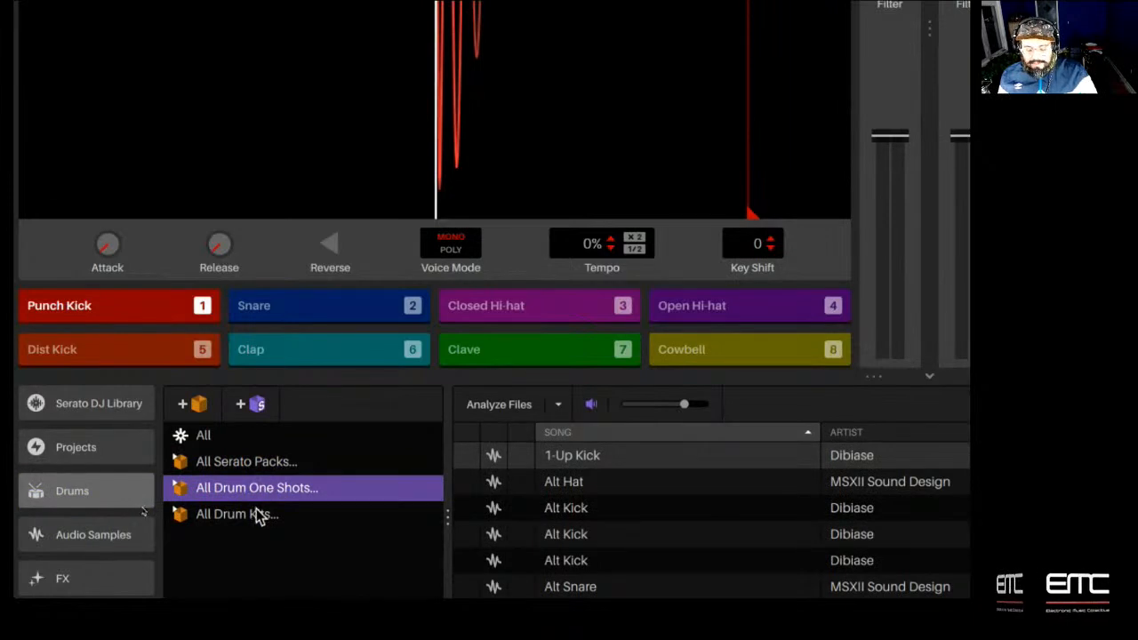
pyautogui.click(251, 515)
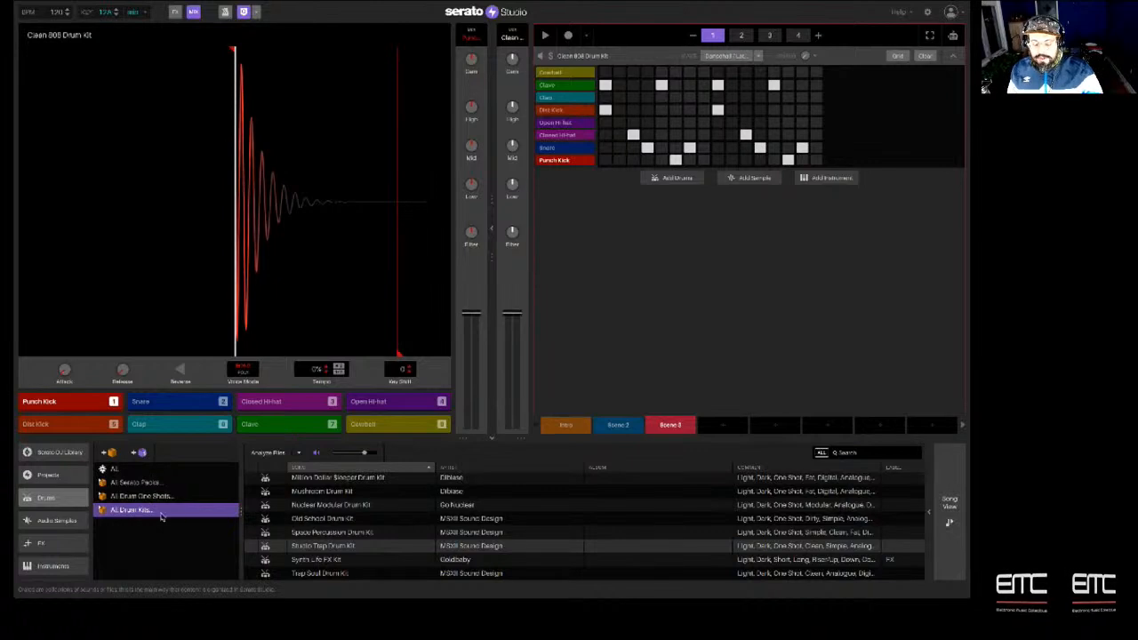
# Look through the full list of available drum kits in the Drums library
pyautogui.scroll(1, 329, 494)
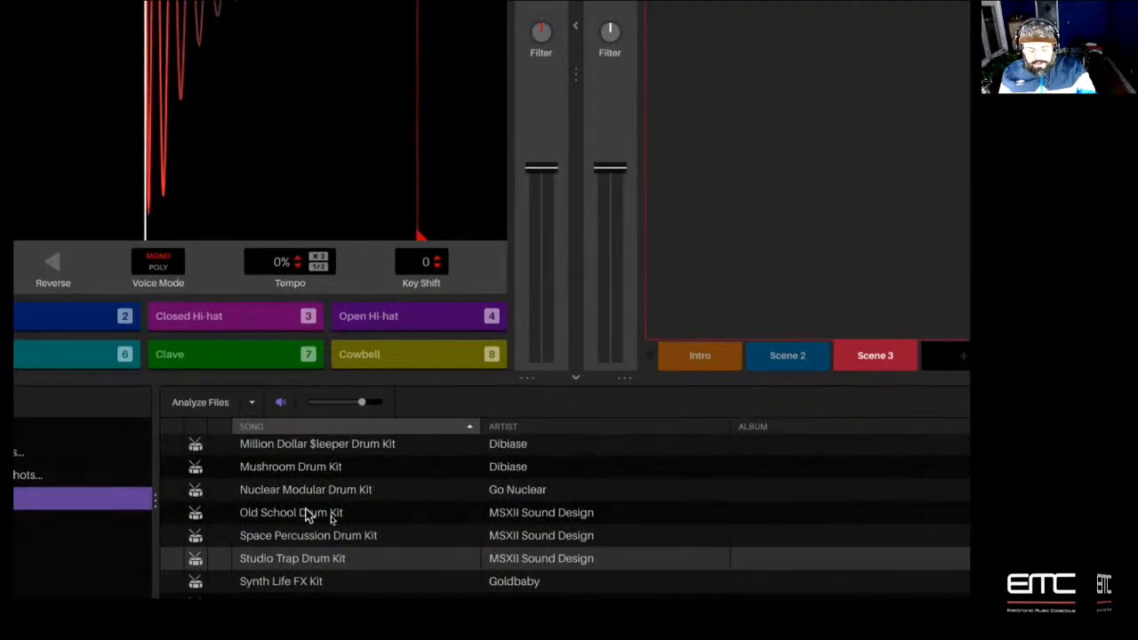
pyautogui.scroll(4, 305, 515)
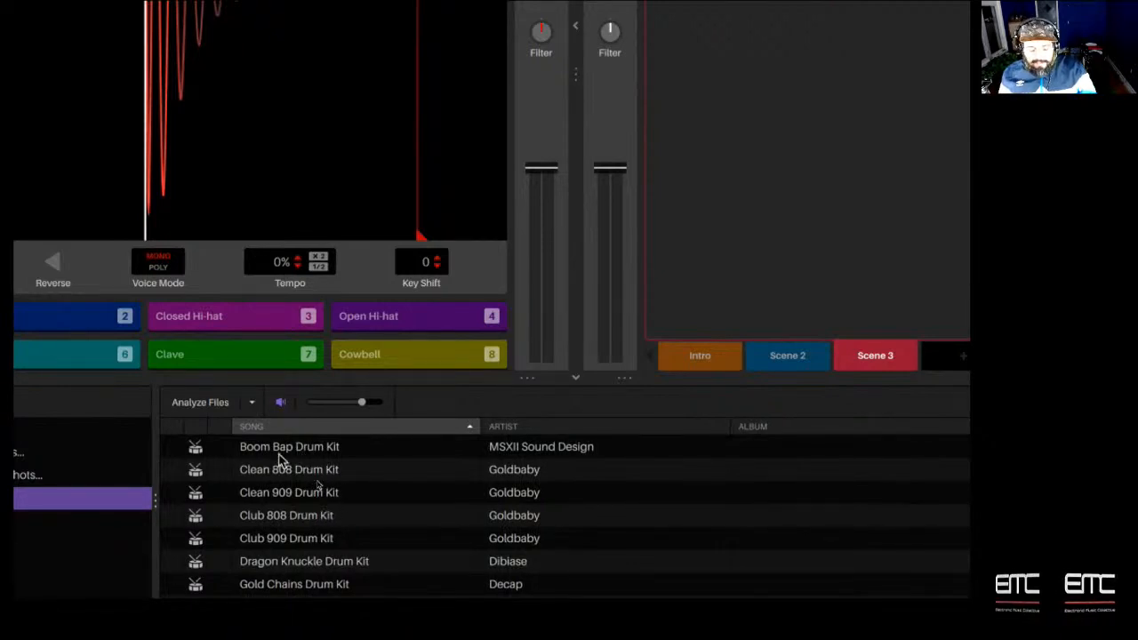
pyautogui.scroll(-2, 291, 521)
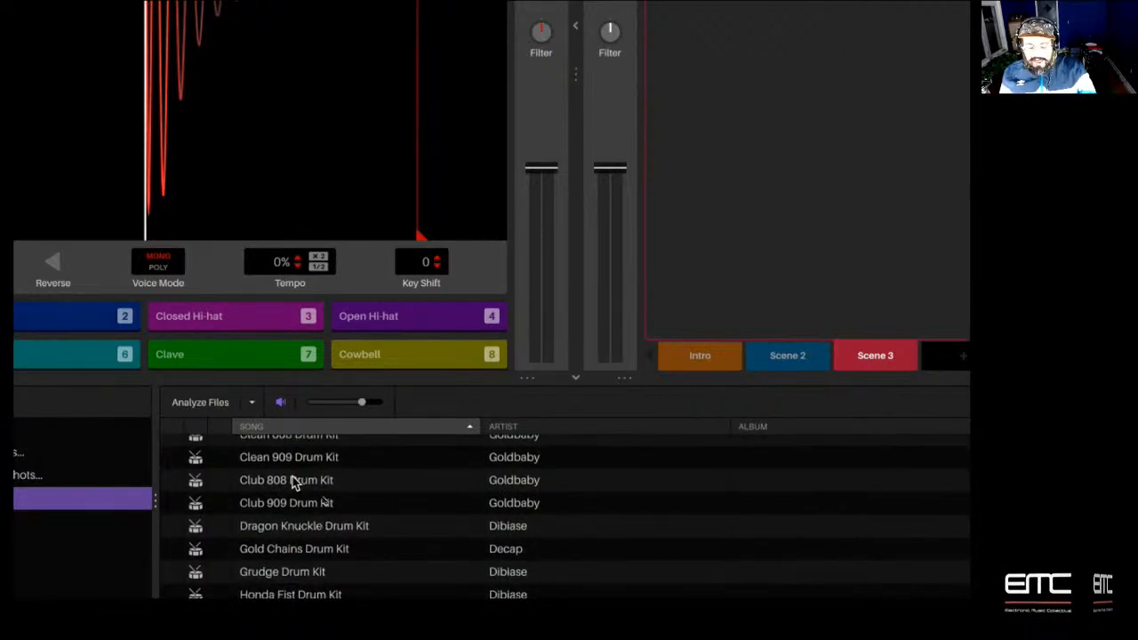
pyautogui.scroll(-4, 297, 515)
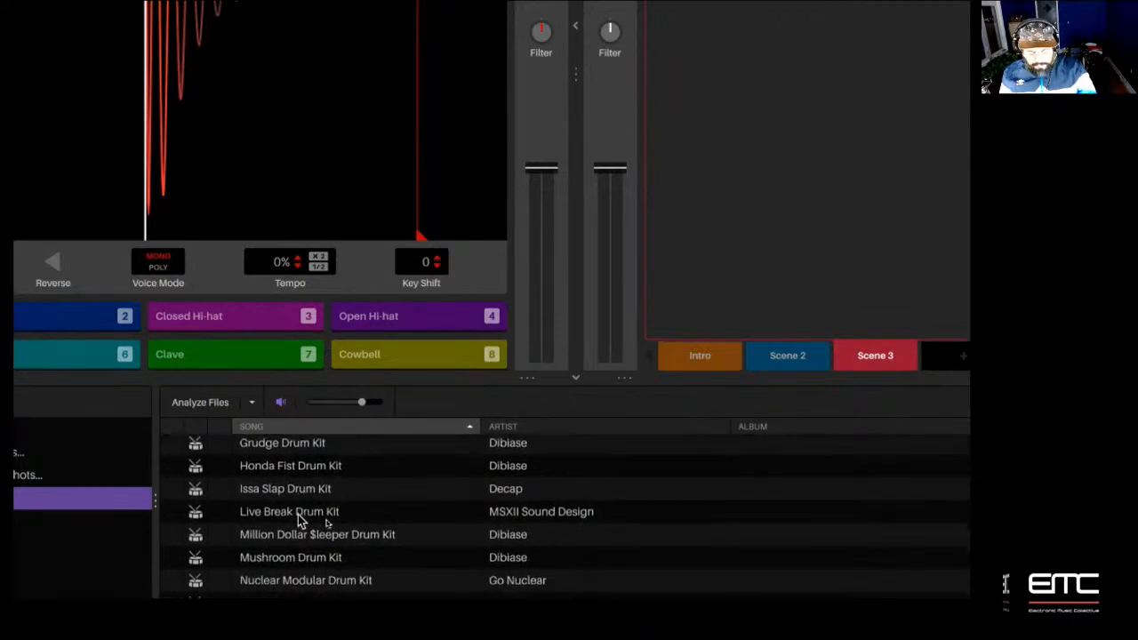
pyautogui.scroll(-3, 299, 519)
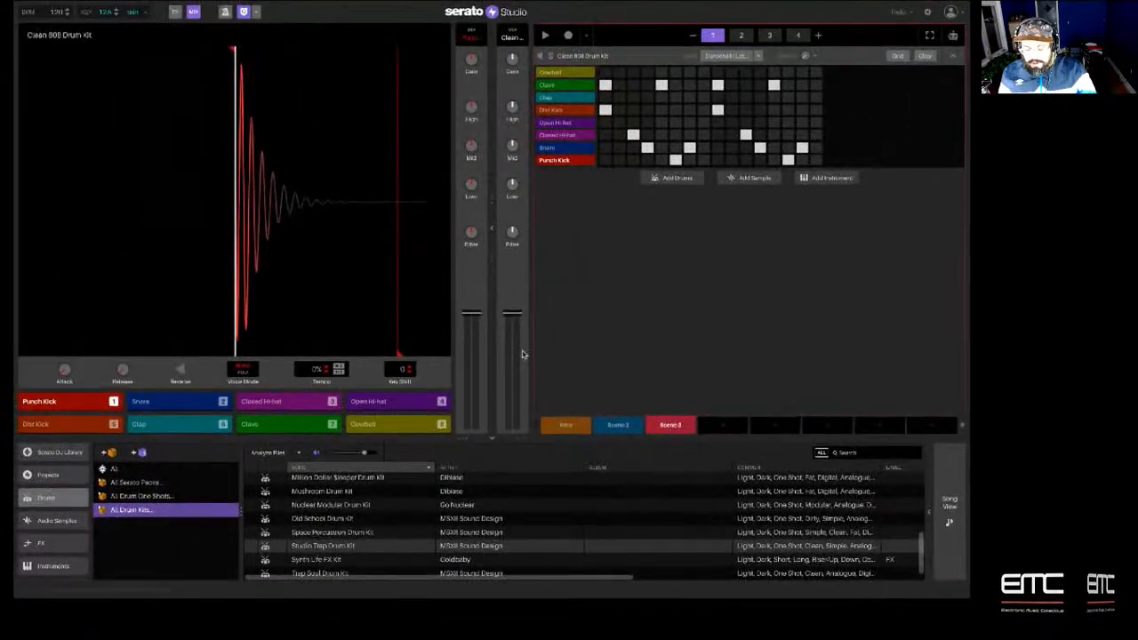
# Switch to the Intro scene and return to the beginning of the drum kits list
pyautogui.click(583, 426)
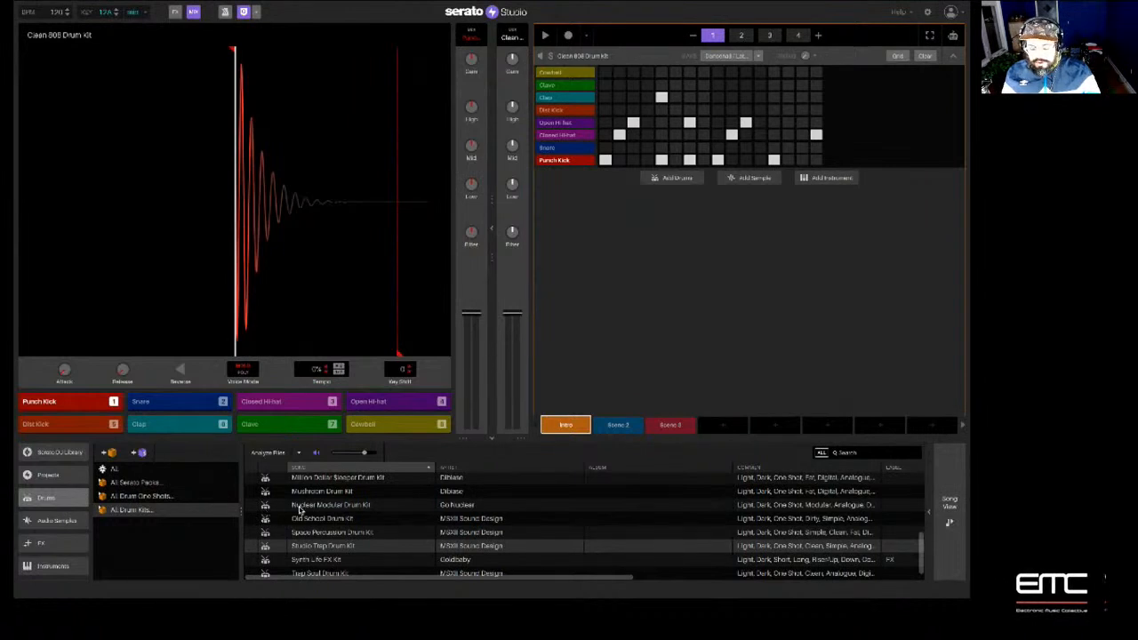
pyautogui.scroll(3, 377, 516)
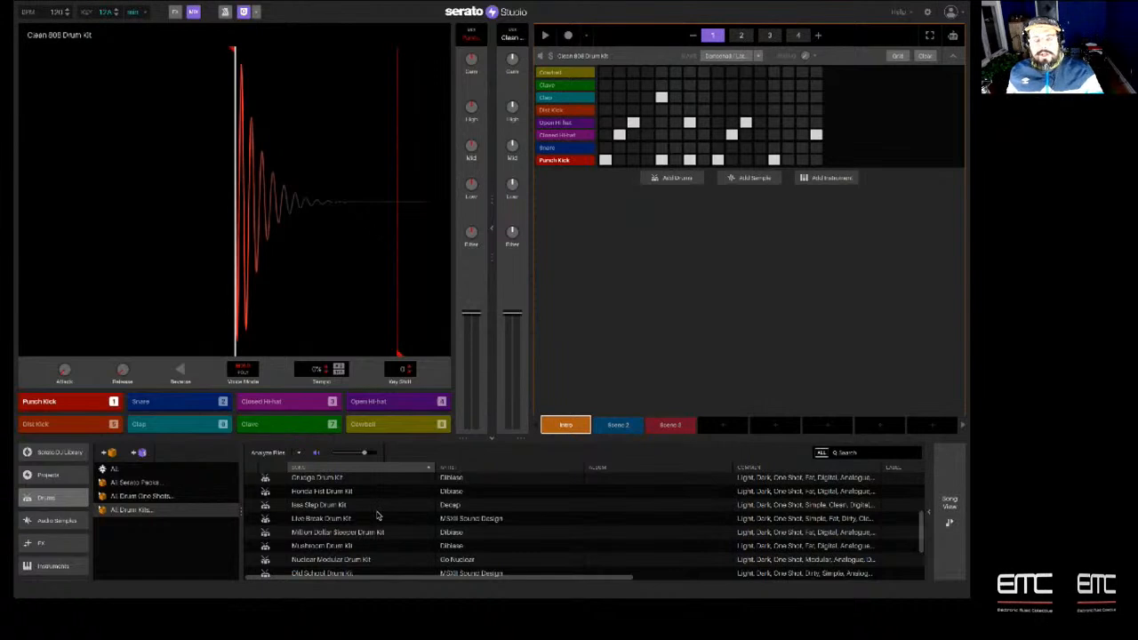
pyautogui.scroll(5, 376, 515)
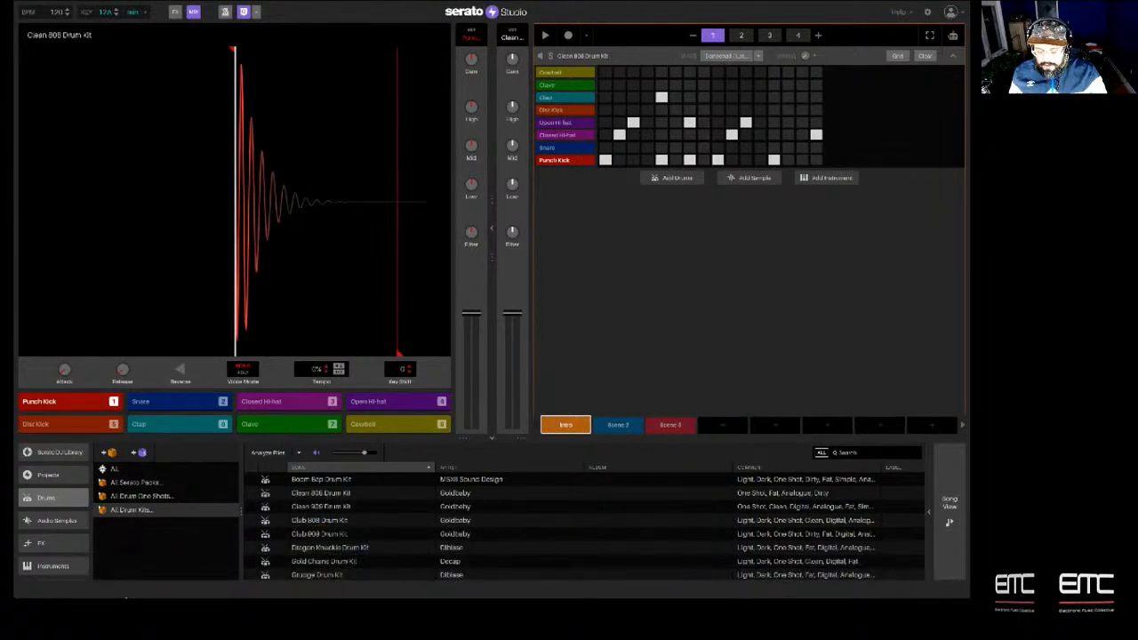
# Switch to Finder, install DJ Jazzy Jeff Soul Beatz.serato-pack from the EXTERNAL drive, and return to Serato Studio
pyautogui.click(171, 568)
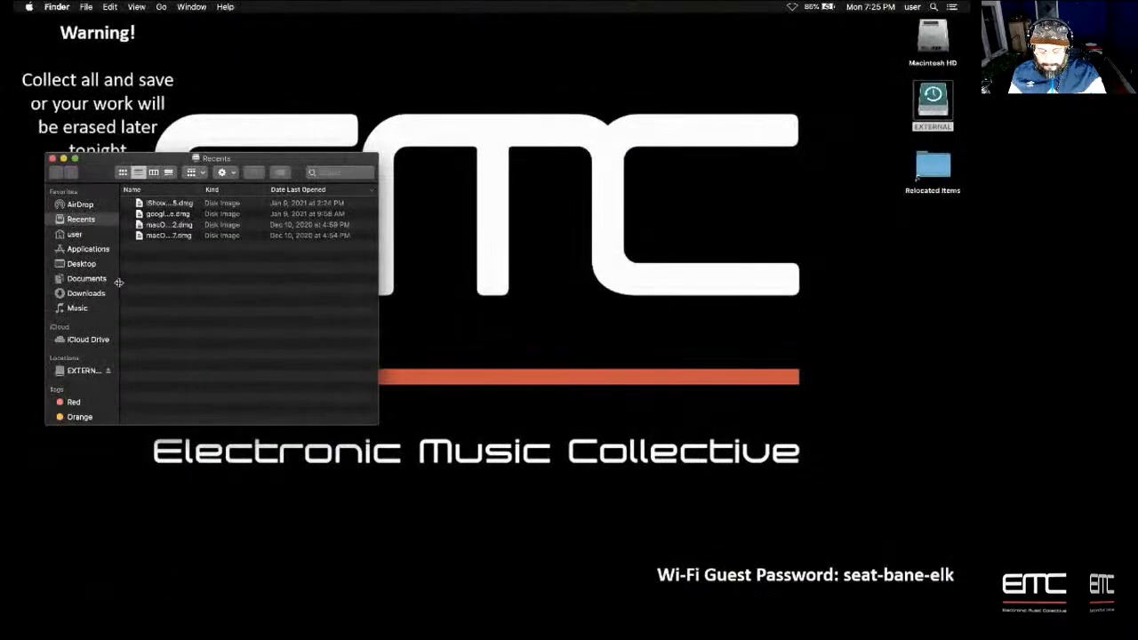
pyautogui.doubleClick(943, 111)
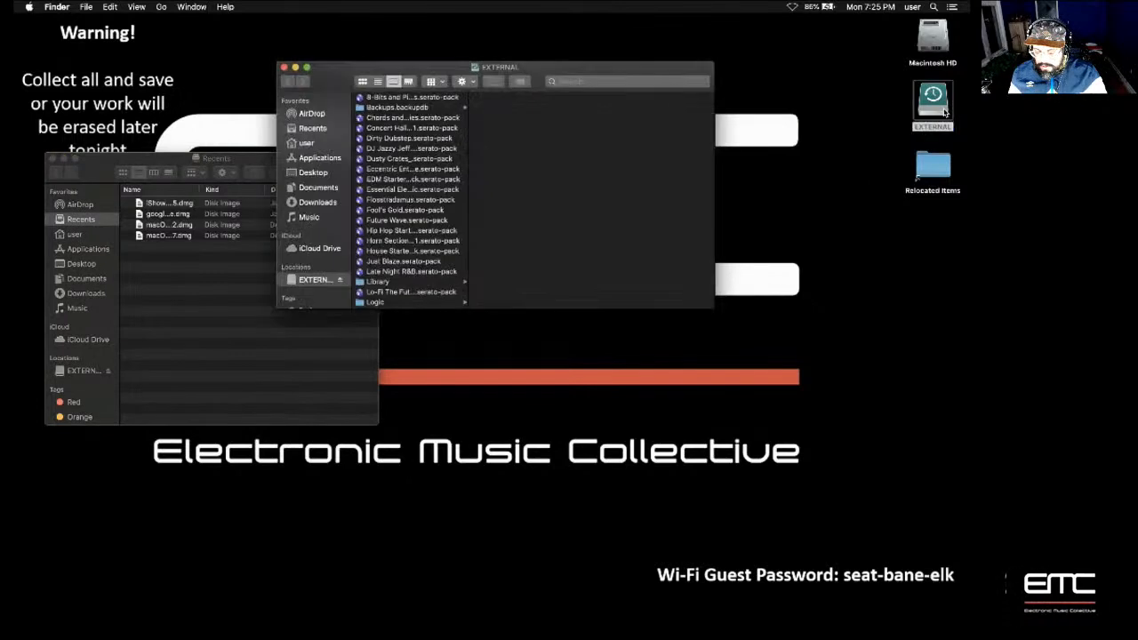
pyautogui.scroll(-1, 414, 187)
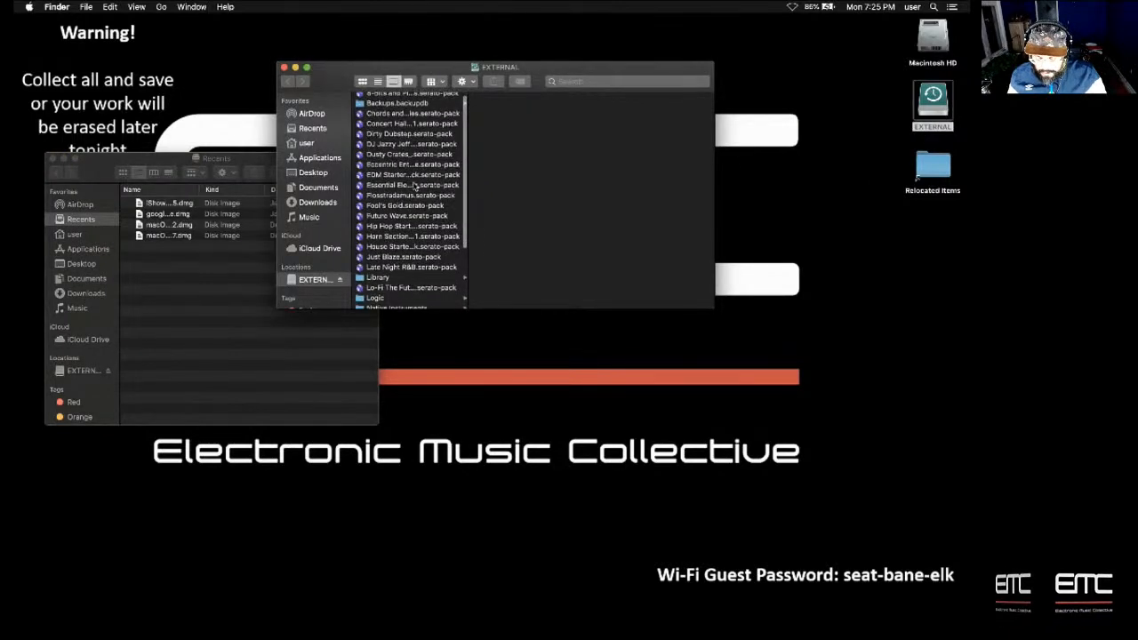
pyautogui.click(396, 144)
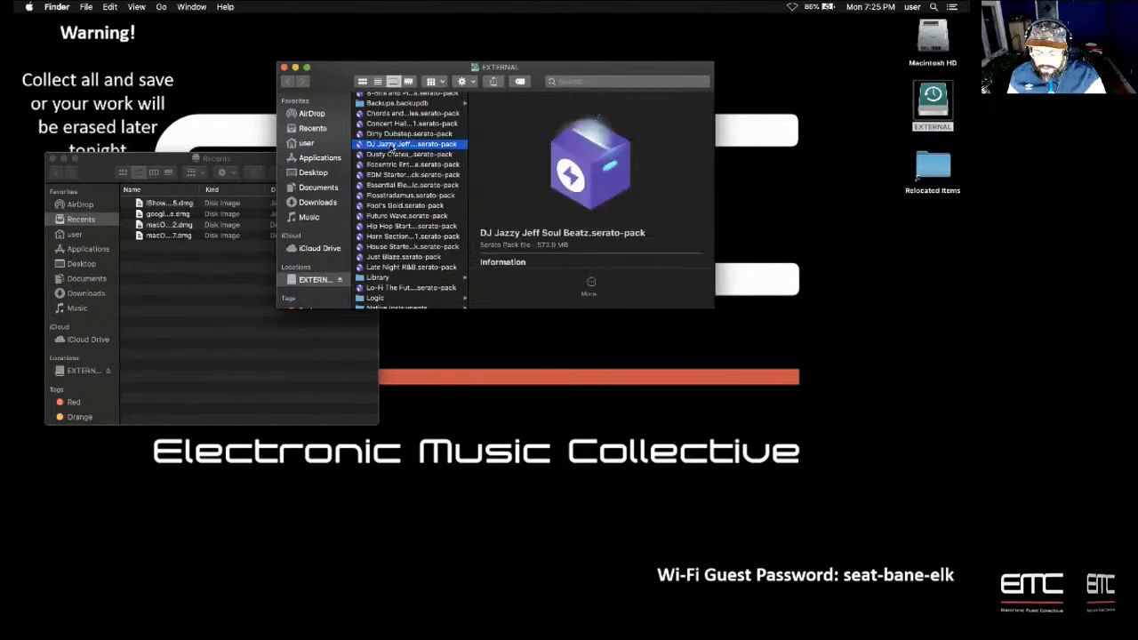
pyautogui.doubleClick(391, 147)
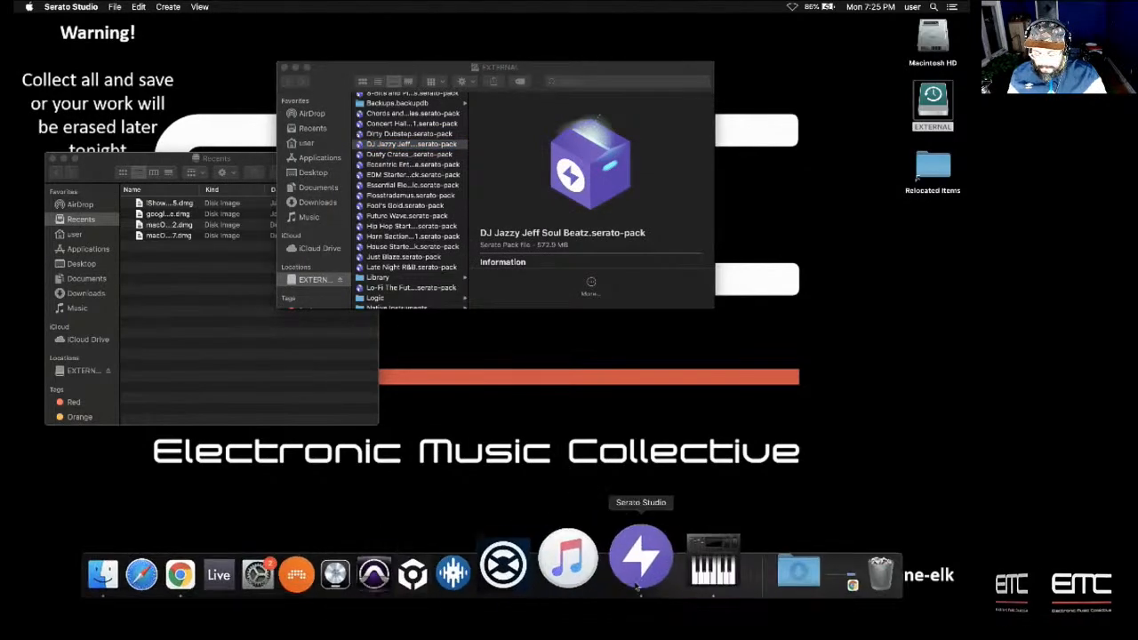
pyautogui.click(647, 576)
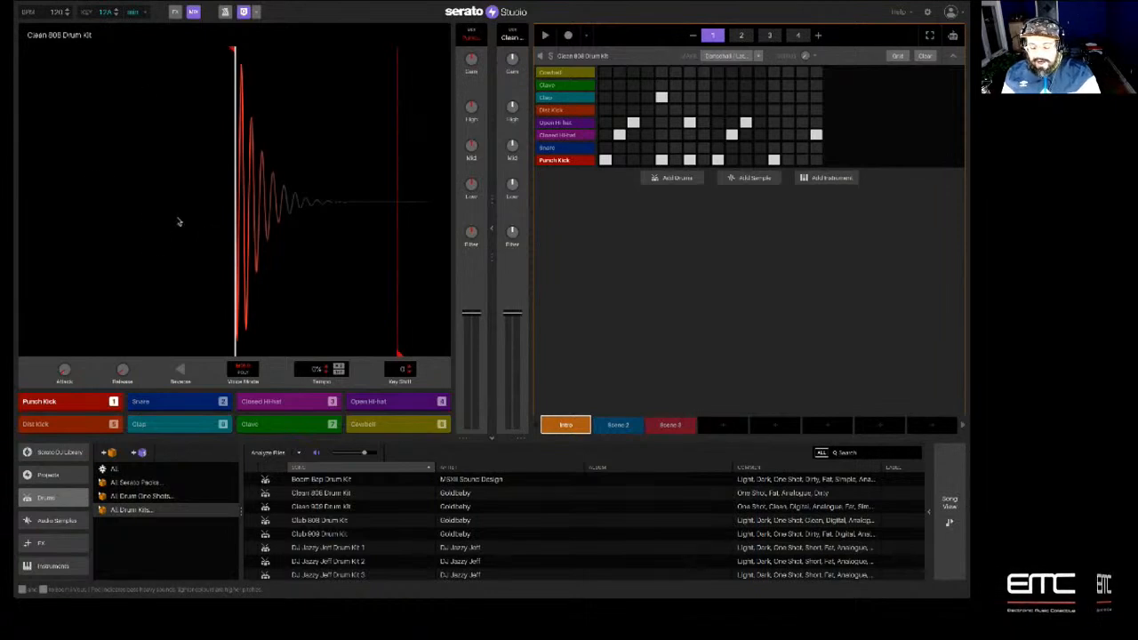
# Try DJ Jazzy Jeff Drum Kit 1 in place of the Intro scene's Clean 808 Drum Kit and undo the swap
pyautogui.click(159, 497)
pyautogui.click(138, 509)
pyautogui.scroll(-3, 329, 526)
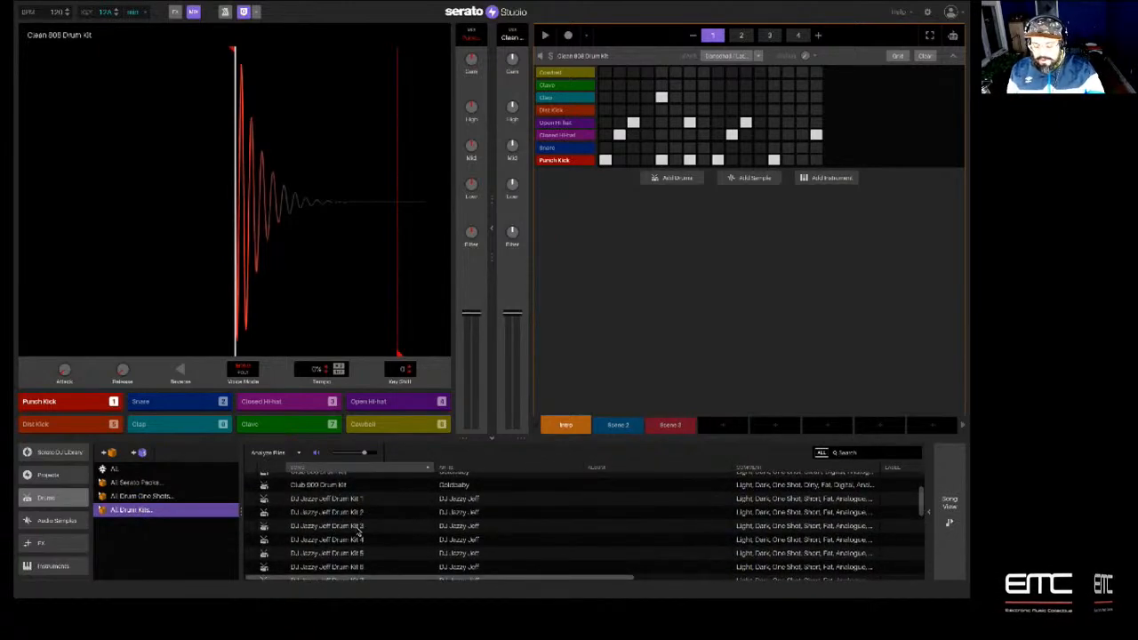
pyautogui.scroll(-3, 358, 530)
pyautogui.scroll(3, 359, 530)
pyautogui.scroll(2, 358, 531)
pyautogui.click(337, 526)
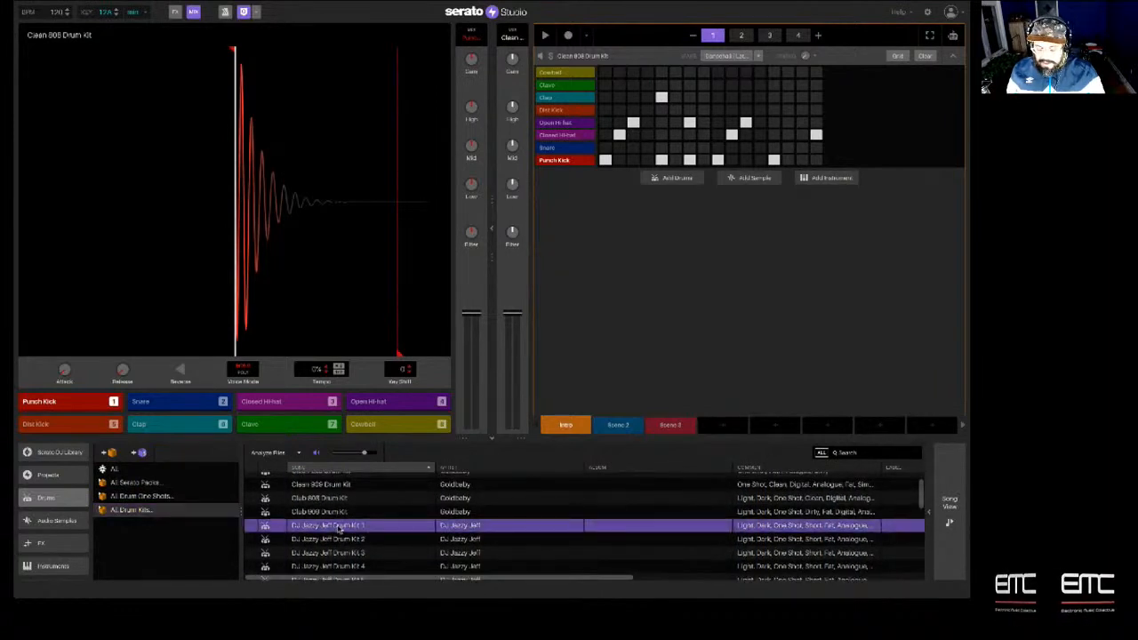
pyautogui.moveTo(303, 455); pyautogui.dragTo(249, 246)
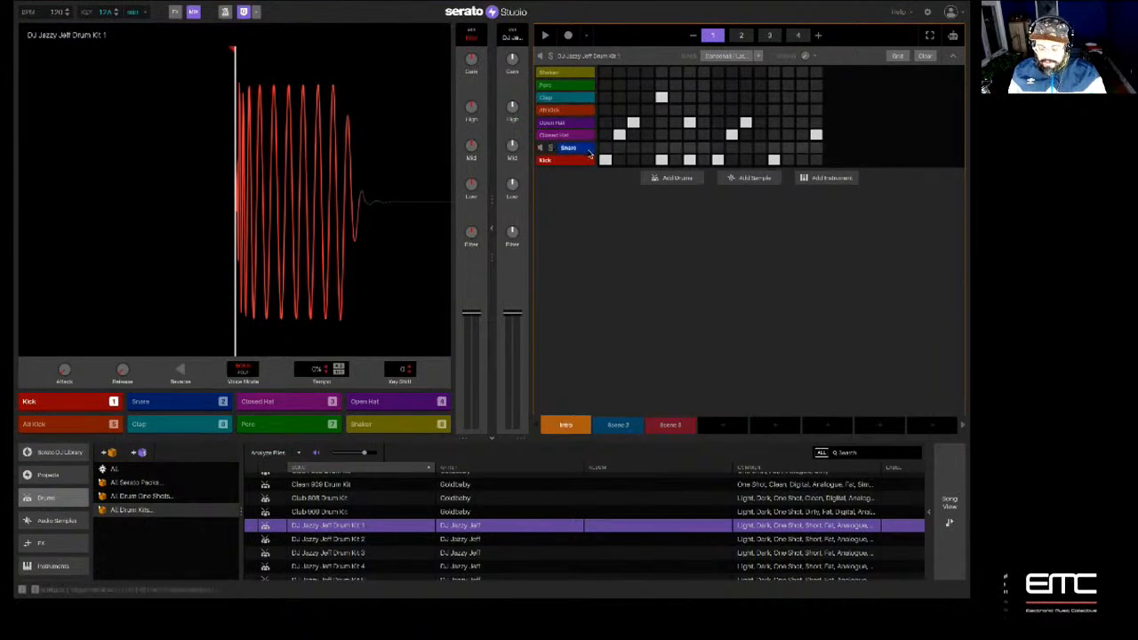
pyautogui.hotkey('ctrl', 'z')
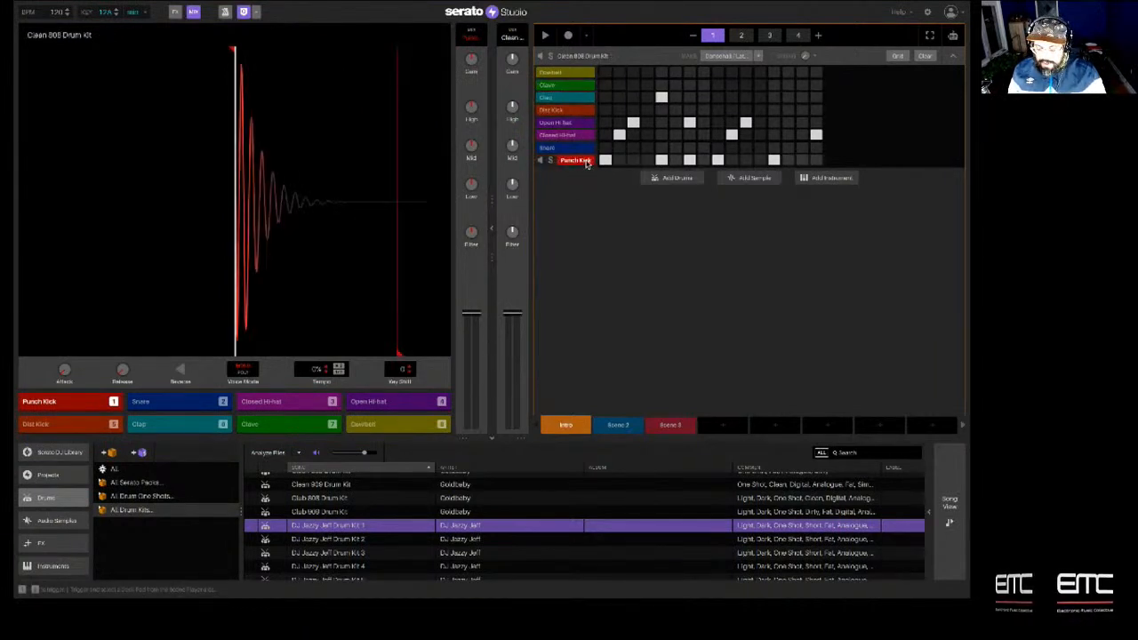
# Audition every sound of the Clean 808 Drum Kit in turn, from Punch Kick up to Cowbell
pyautogui.click(587, 160)
pyautogui.click(586, 147)
pyautogui.click(586, 134)
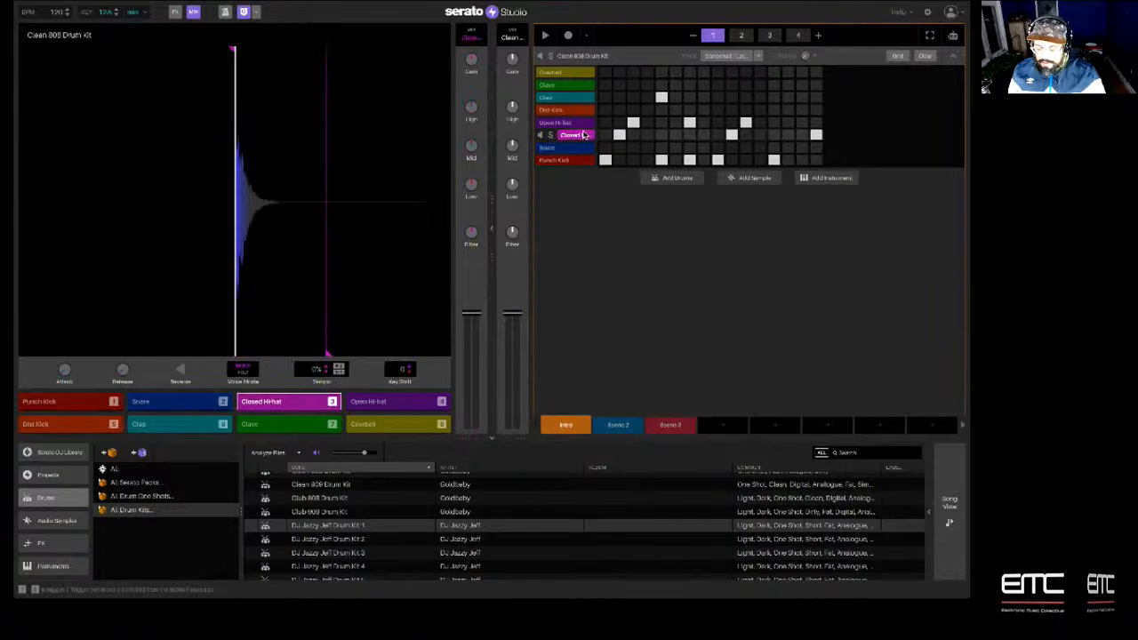
pyautogui.click(583, 122)
pyautogui.click(579, 109)
pyautogui.click(580, 96)
pyautogui.click(580, 85)
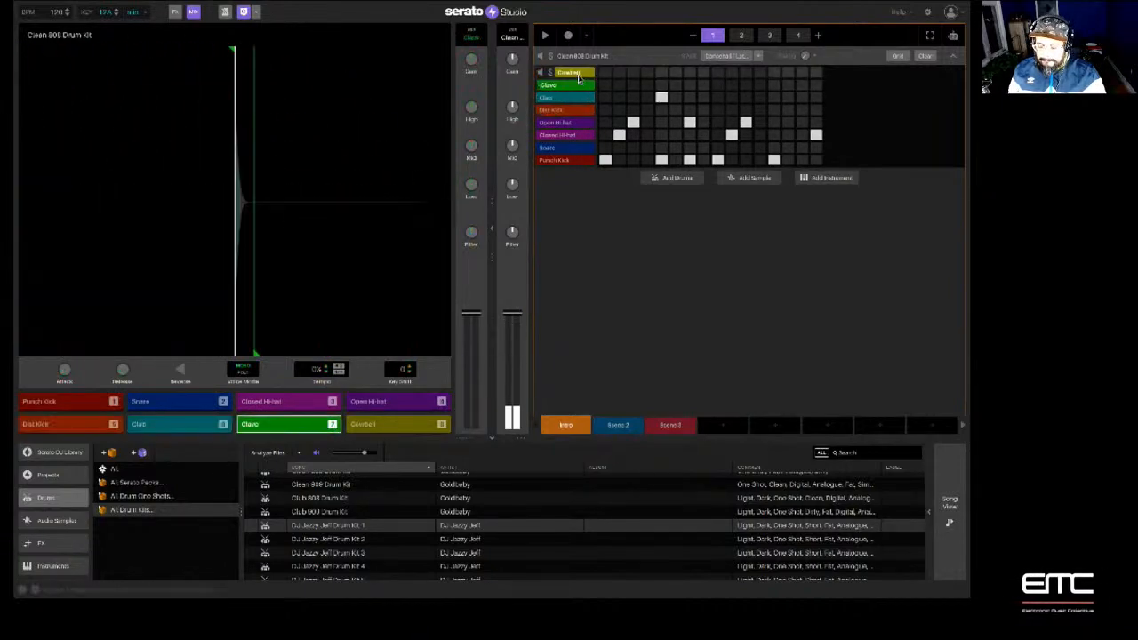
pyautogui.click(579, 73)
# Load DJ Jazzy Jeff Drum Kit 1 again to audition its sounds from Kick up to Shaker, and undo the kit swap
pyautogui.moveTo(325, 525); pyautogui.dragTo(266, 279)
pyautogui.click(577, 160)
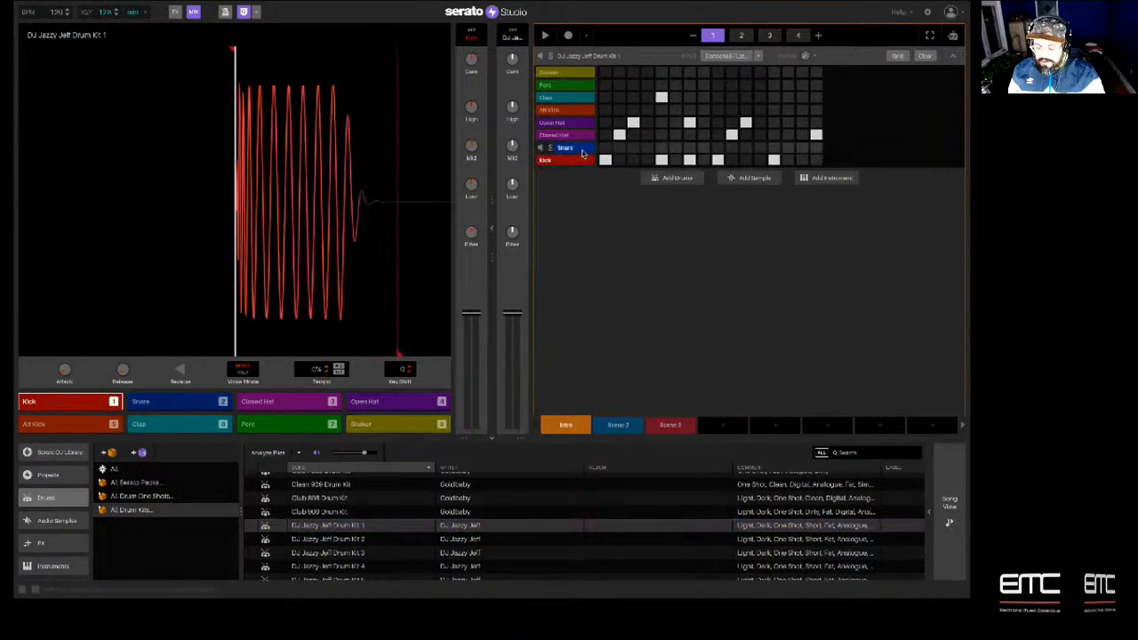
pyautogui.click(583, 147)
pyautogui.click(583, 135)
pyautogui.click(583, 122)
pyautogui.click(583, 110)
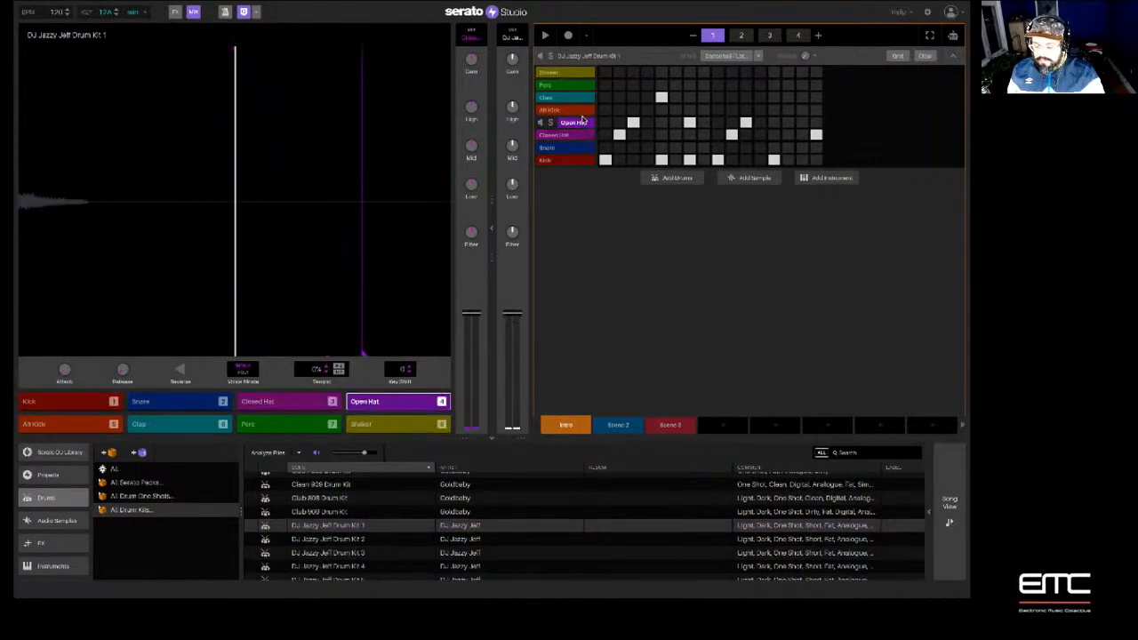
pyautogui.click(582, 97)
pyautogui.click(581, 85)
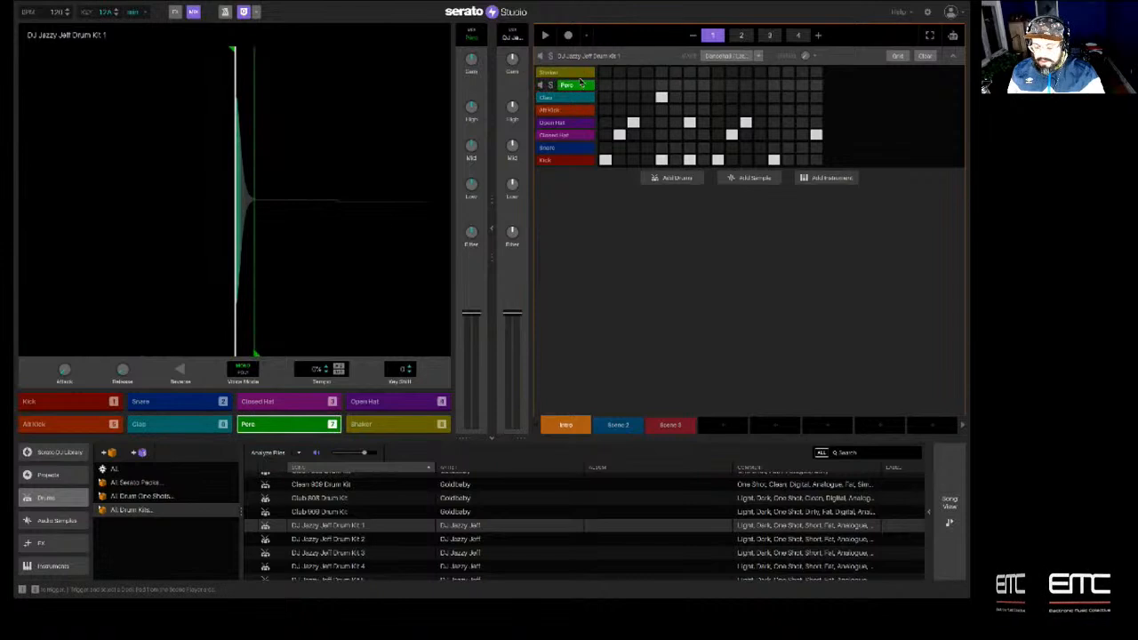
pyautogui.click(580, 73)
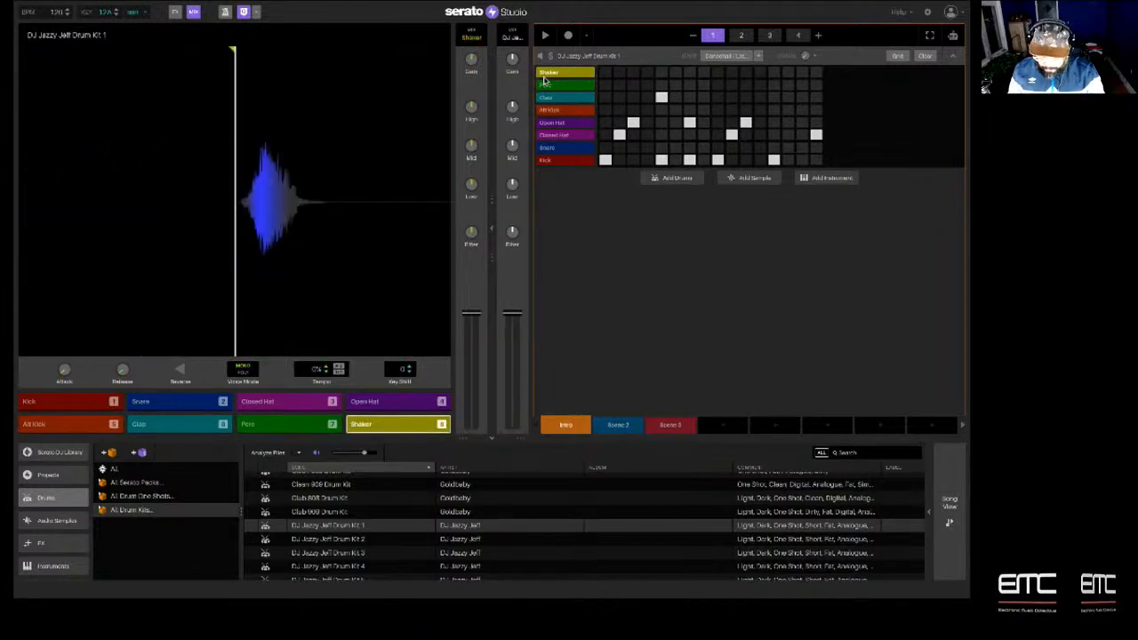
pyautogui.hotkey('ctrl', 'z')
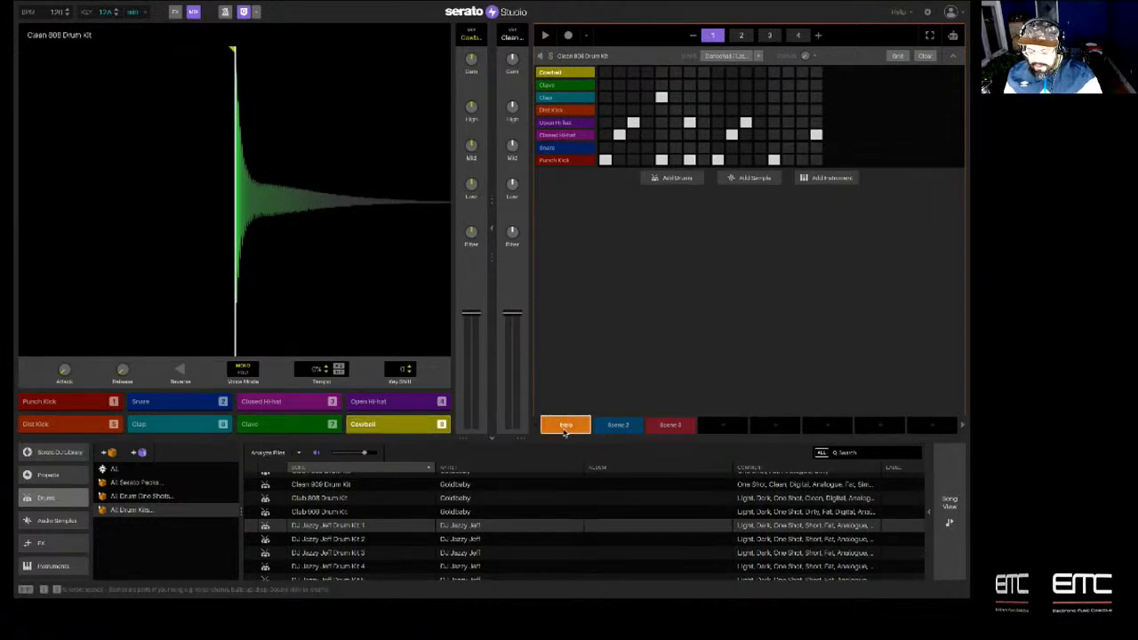
# Try DJ Jazzy Jeff Drum Kits 1, 2, 3 and 4 in turn on the Intro scene's pattern during playback
pyautogui.click(545, 36)
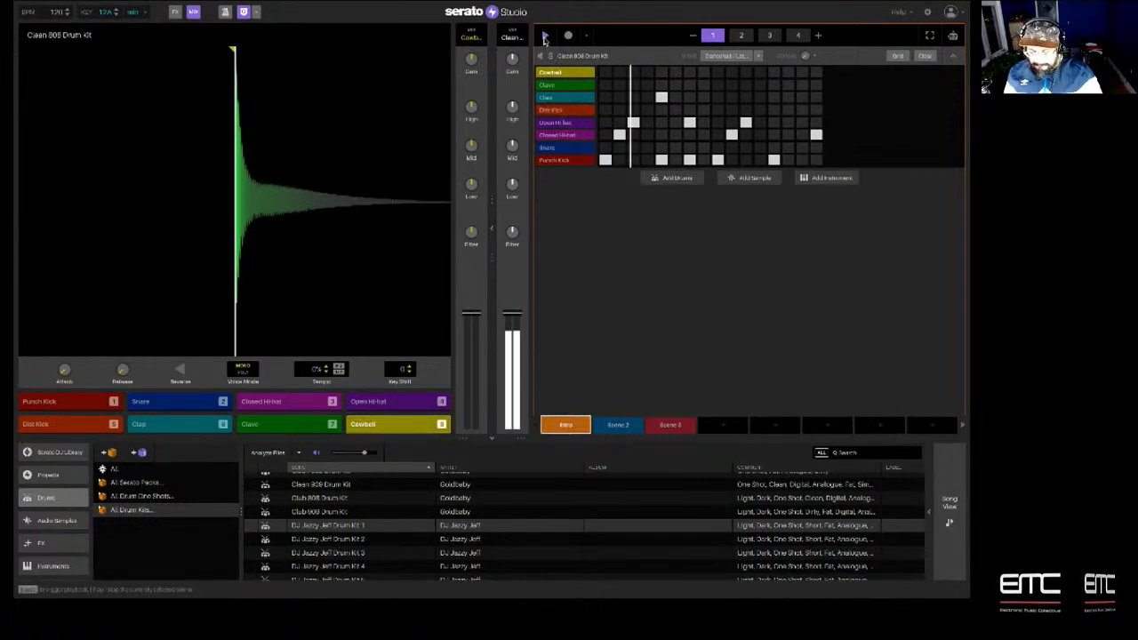
pyautogui.doubleClick(322, 529)
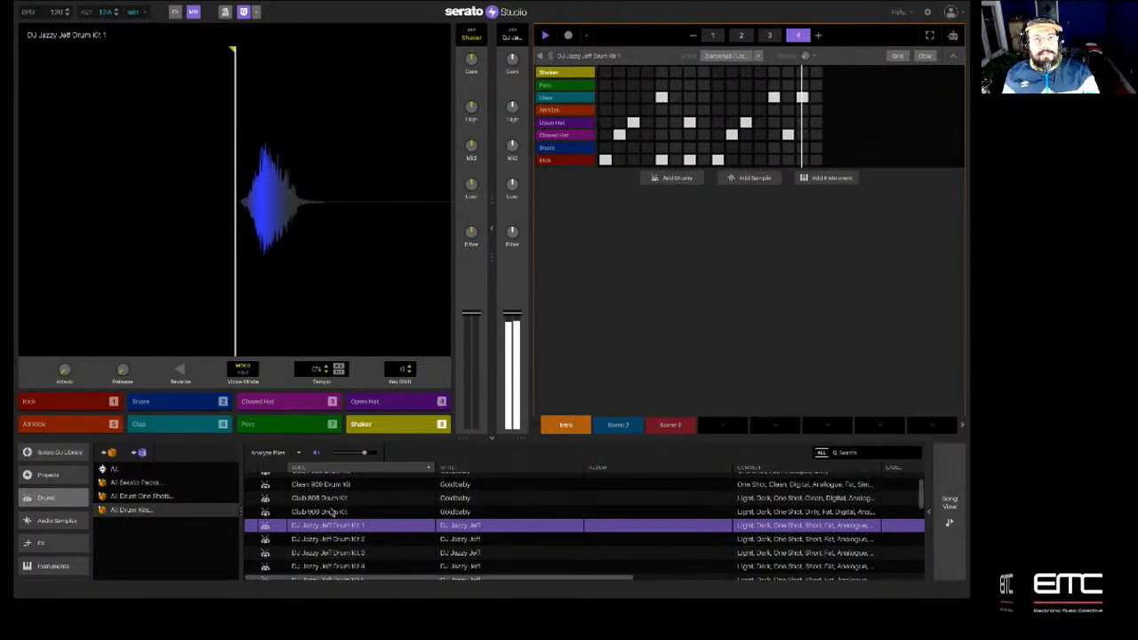
pyautogui.moveTo(331, 539); pyautogui.dragTo(271, 259)
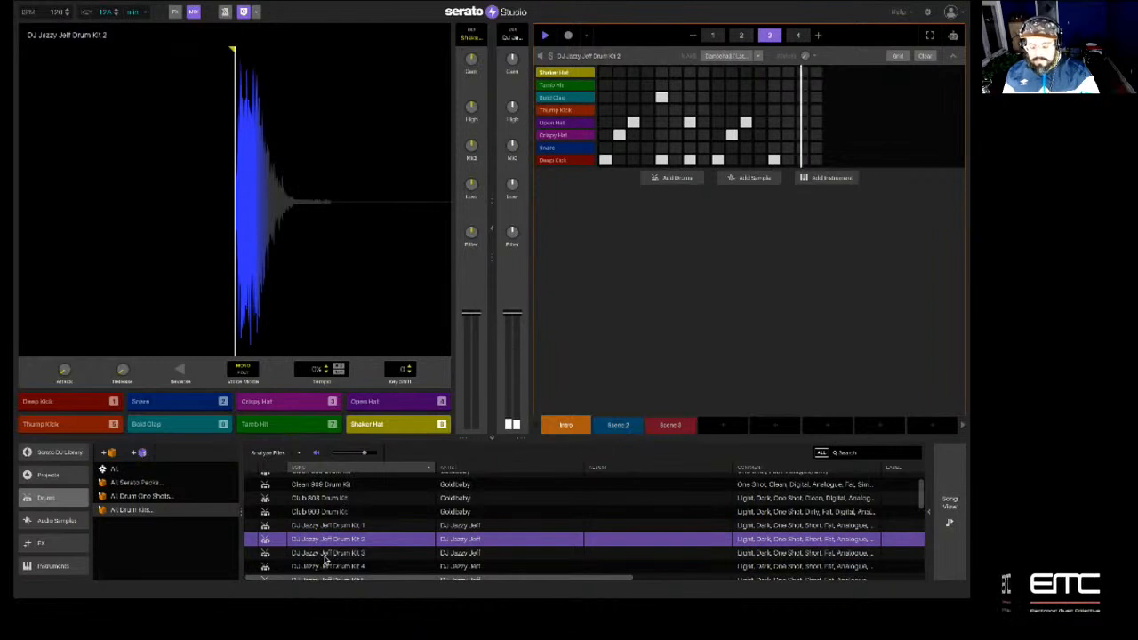
pyautogui.moveTo(324, 553); pyautogui.dragTo(262, 316)
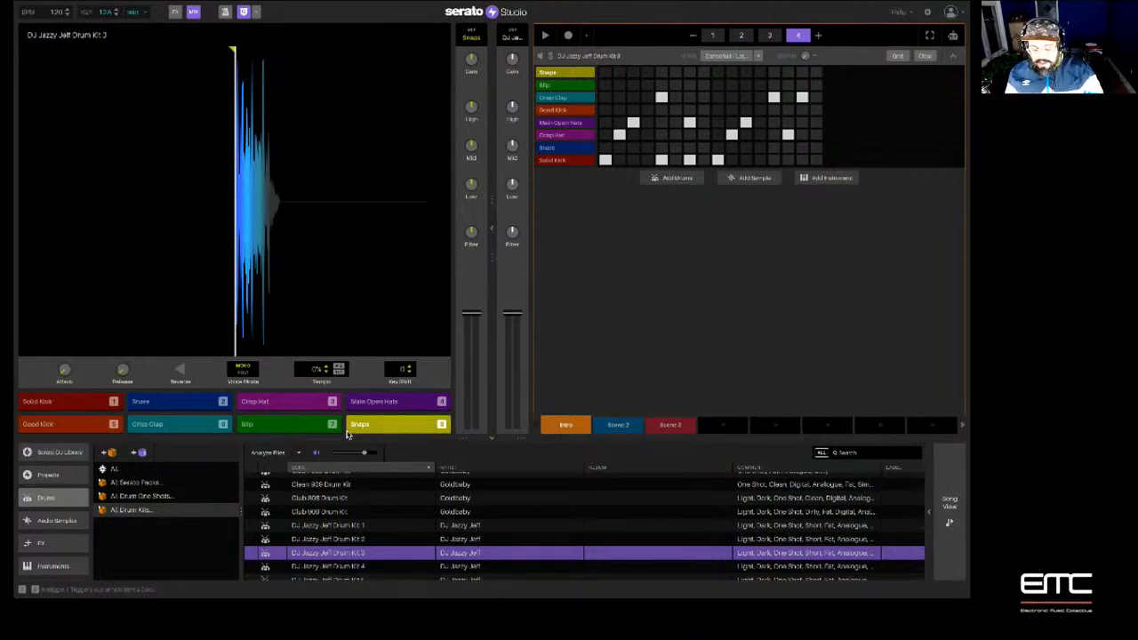
pyautogui.scroll(-2, 327, 541)
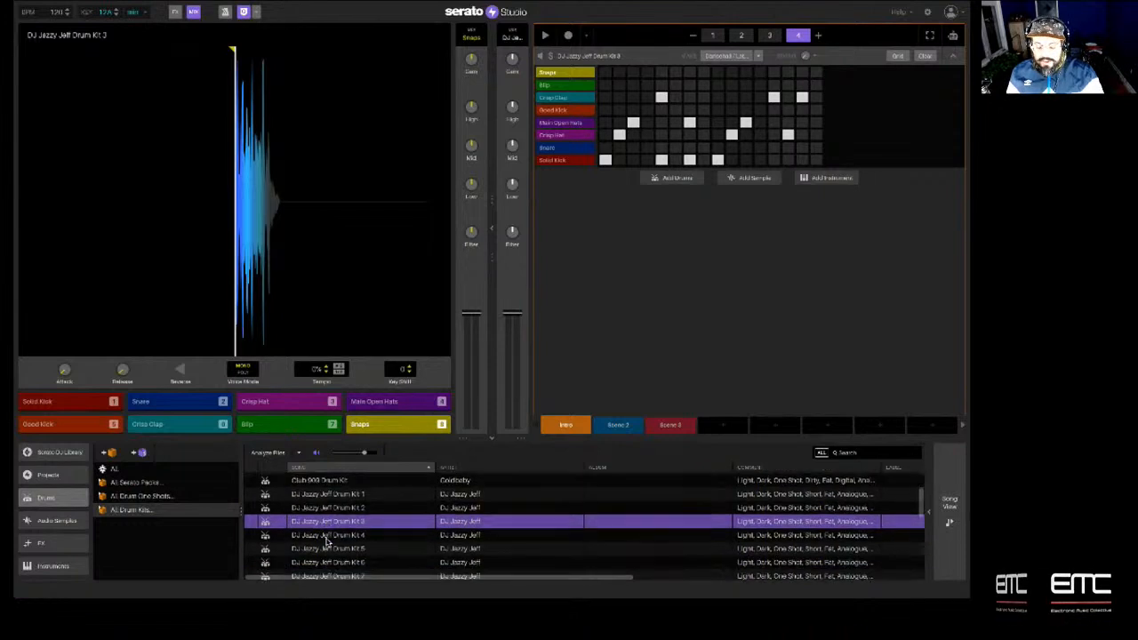
pyautogui.doubleClick(312, 536)
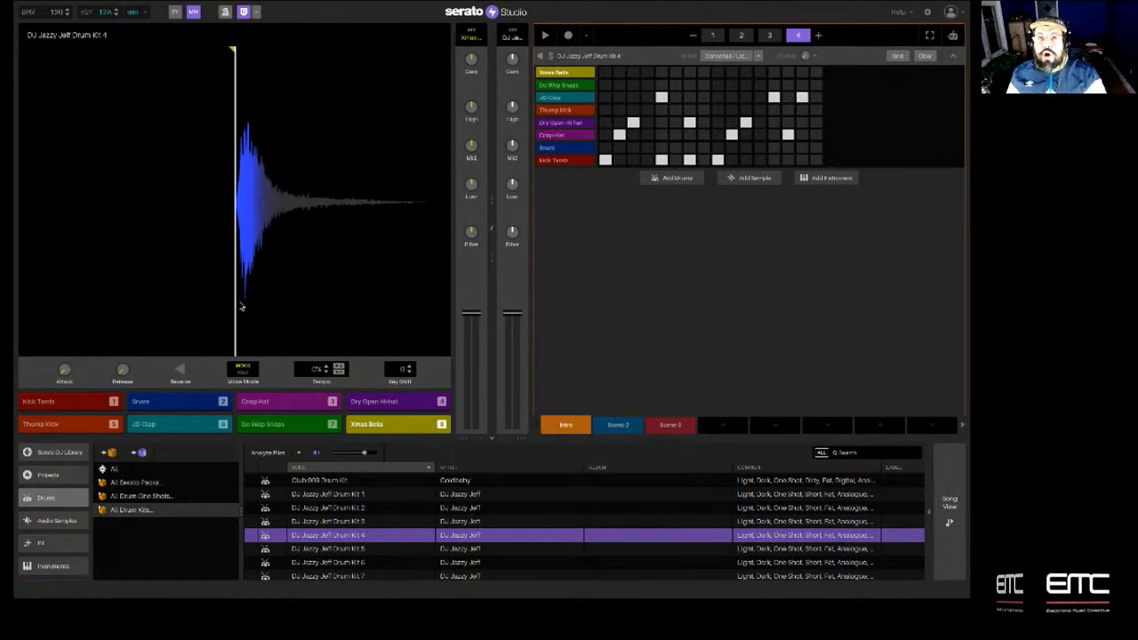
pyautogui.press('space')
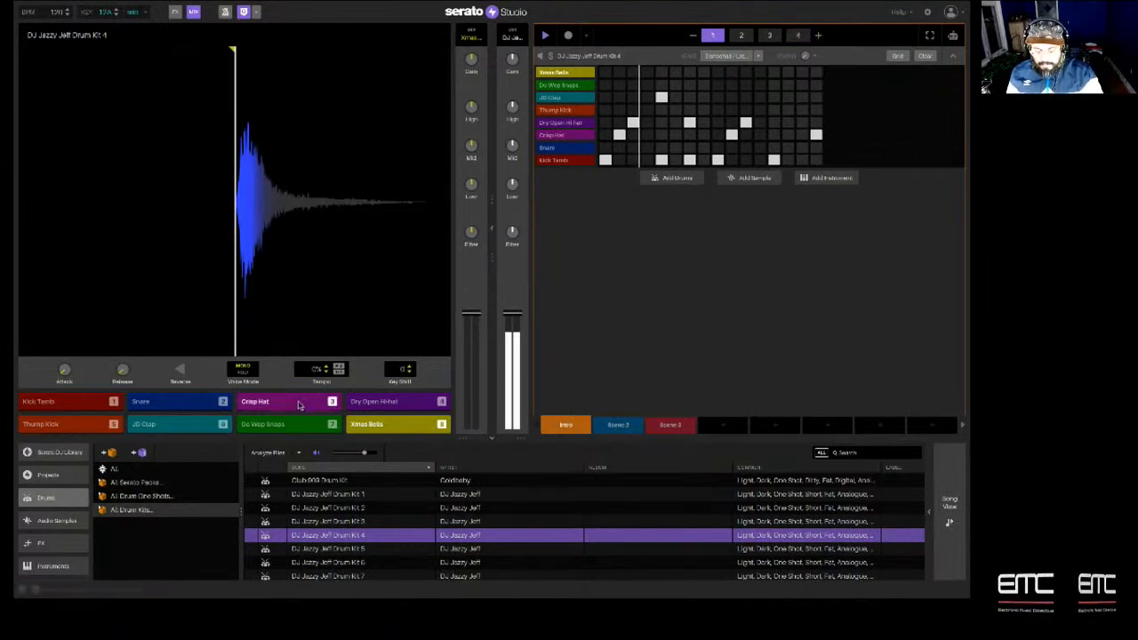
# Load DJ Jazzy Jeff Drum Kit 1 onto the drum track and play Scene 2 and Scene 3 with it
pyautogui.doubleClick(336, 495)
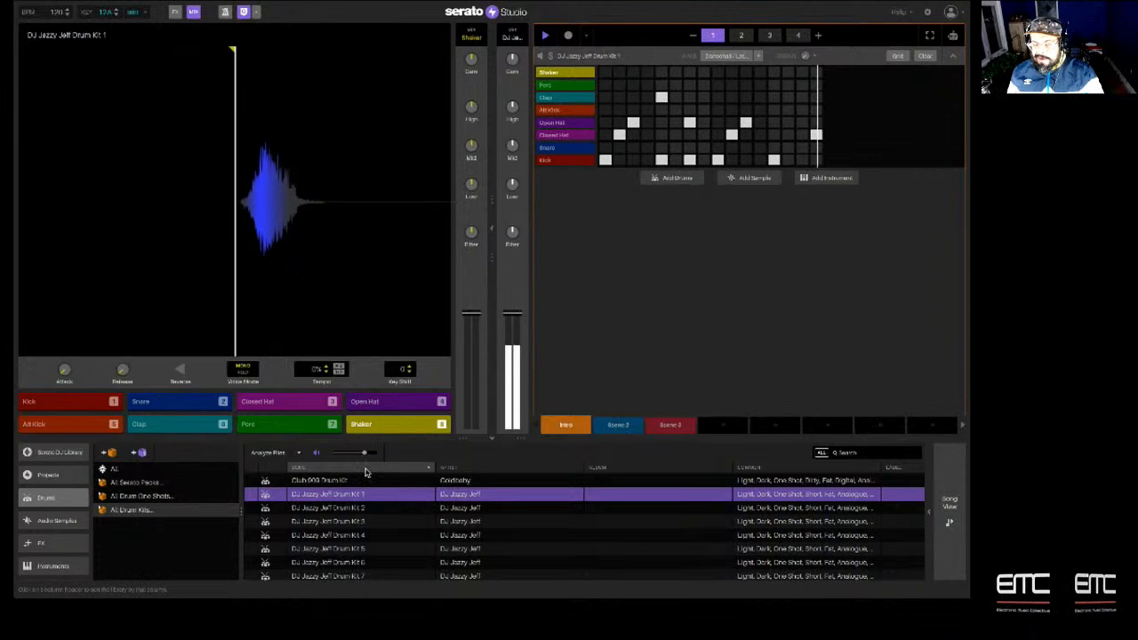
pyautogui.click(616, 426)
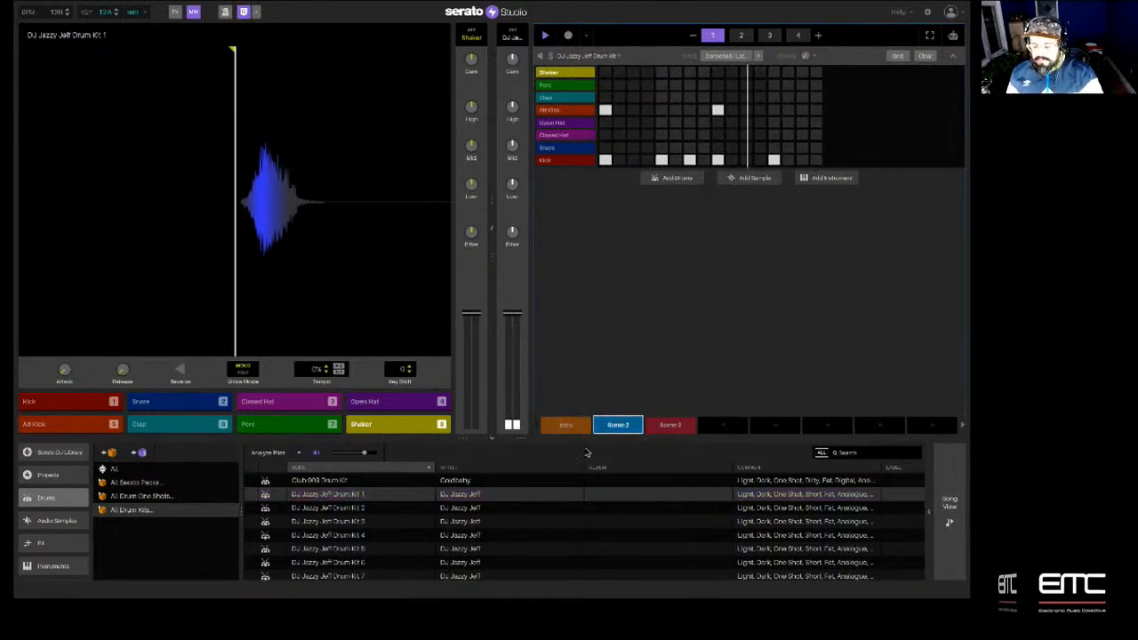
pyautogui.click(669, 429)
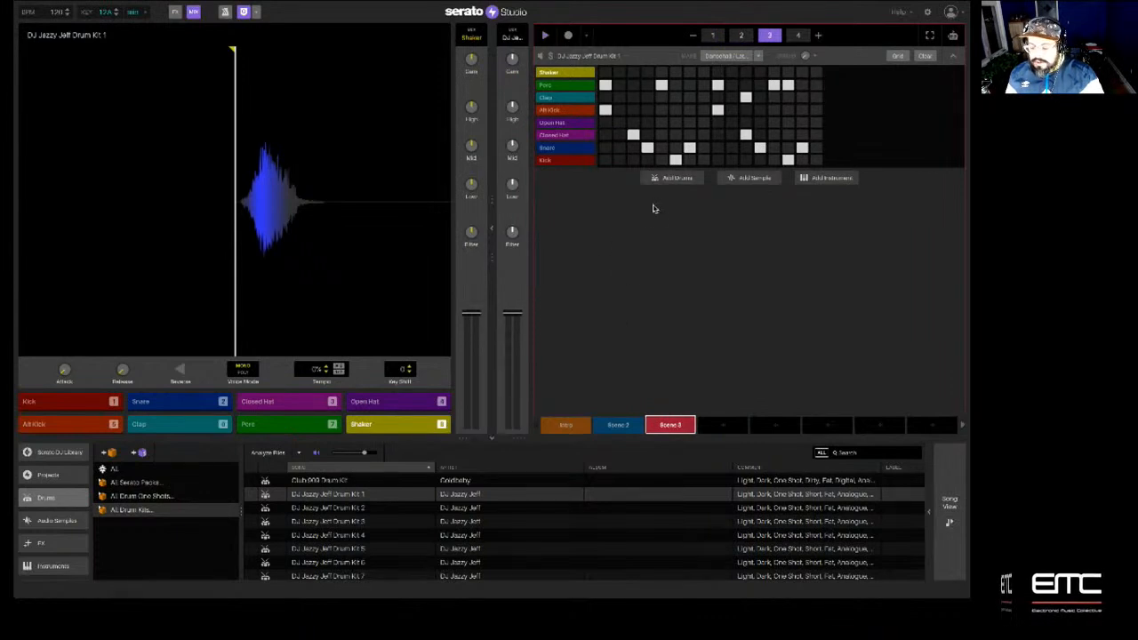
# Audition the Perc, Clap and Alt Kick sounds in Scene 3
pyautogui.click(584, 84)
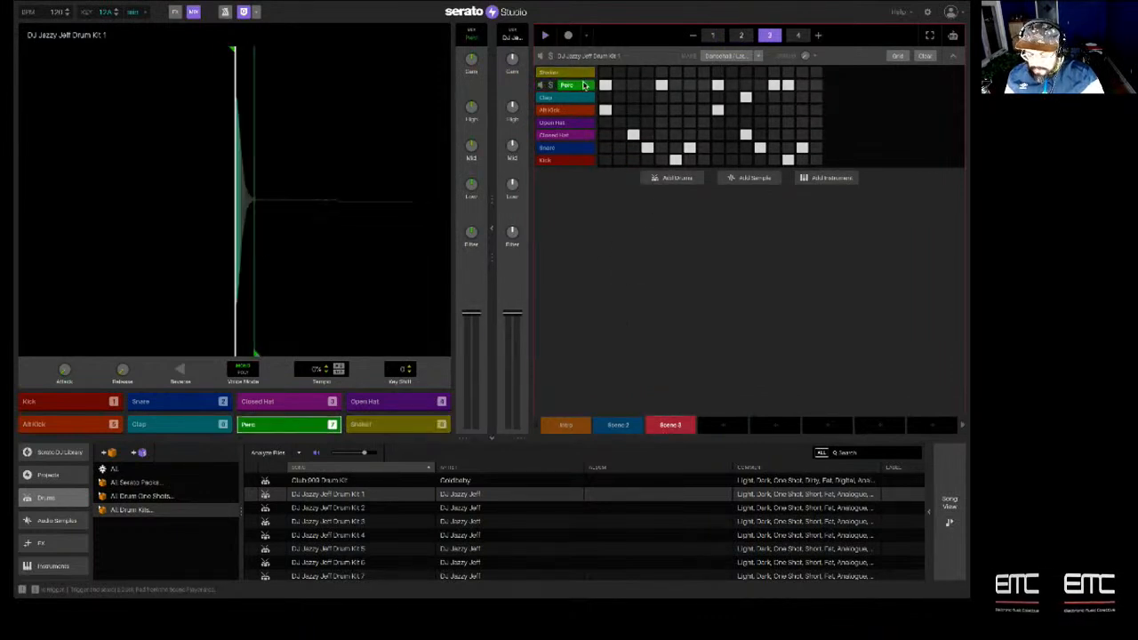
pyautogui.click(584, 97)
pyautogui.click(585, 110)
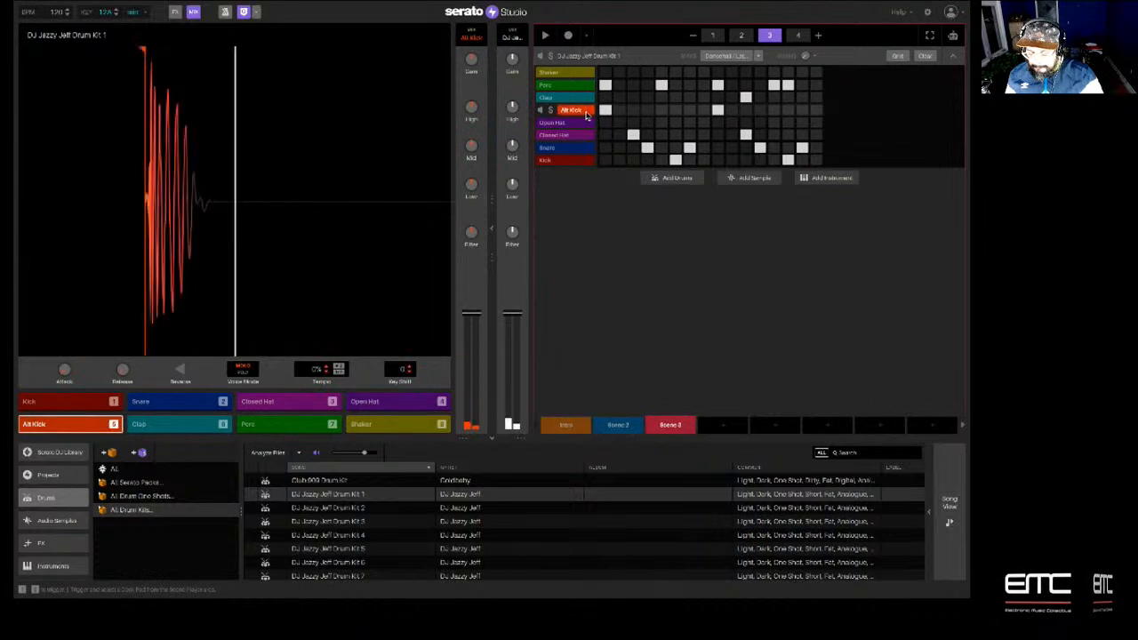
# Add Kick hits on steps 1 and 9 of all four pages of Scene 3 and play the scene back
pyautogui.click(604, 159)
pyautogui.click(717, 159)
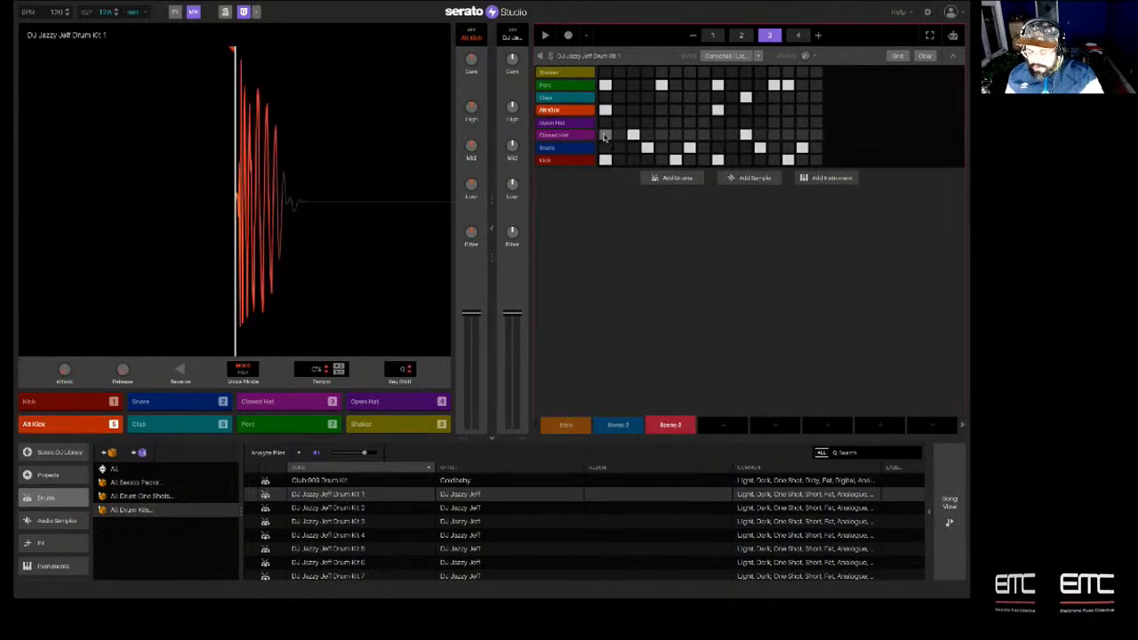
pyautogui.click(587, 111)
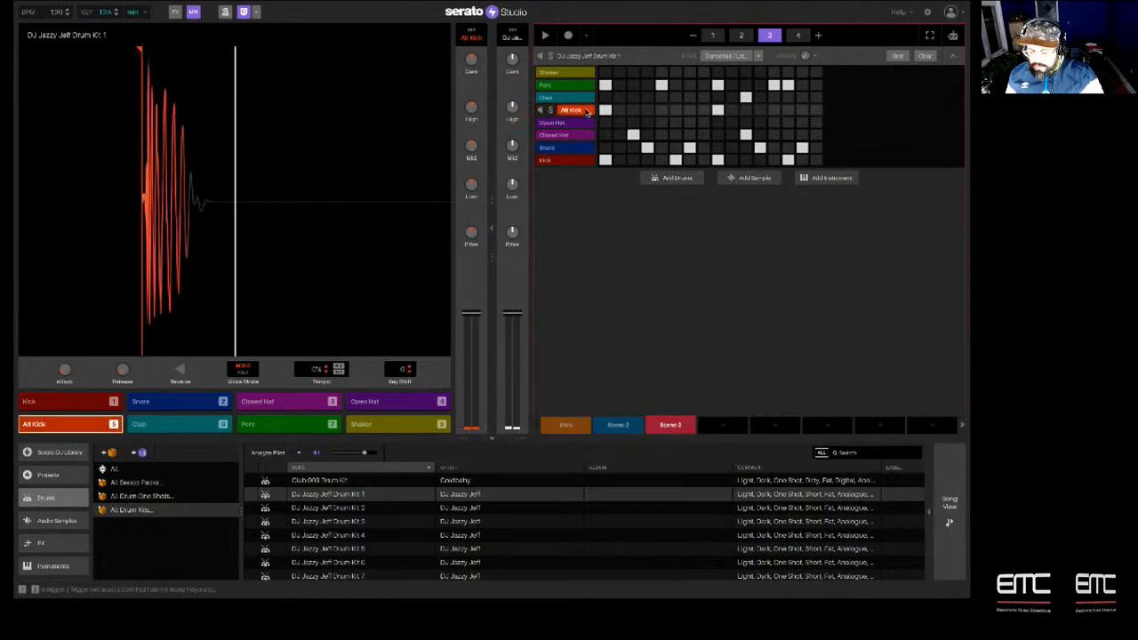
pyautogui.click(711, 35)
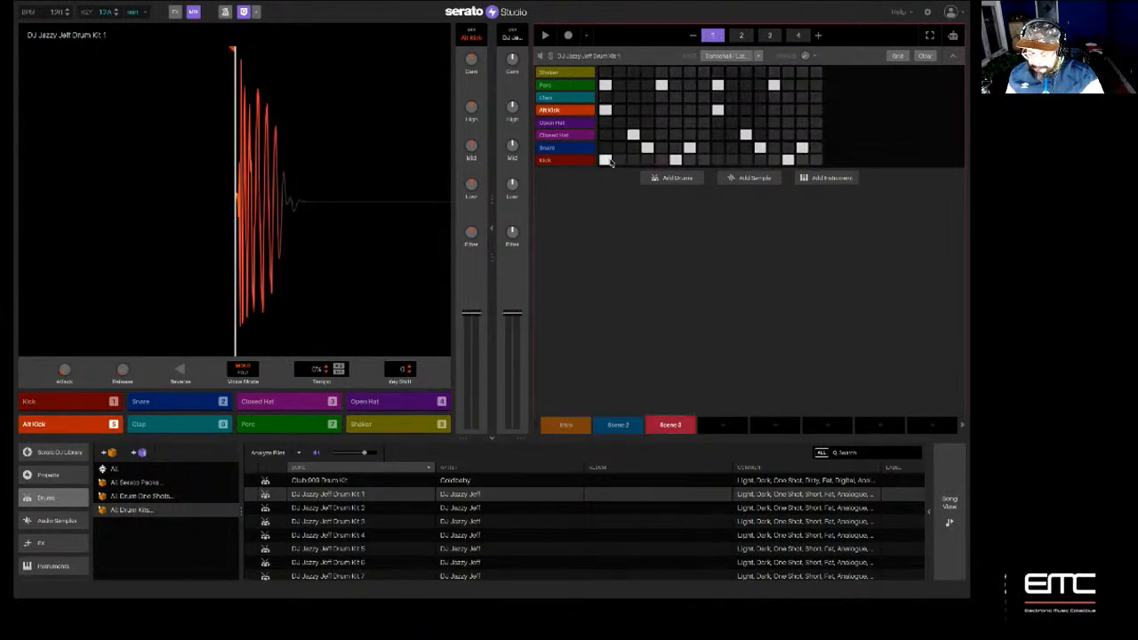
pyautogui.click(740, 35)
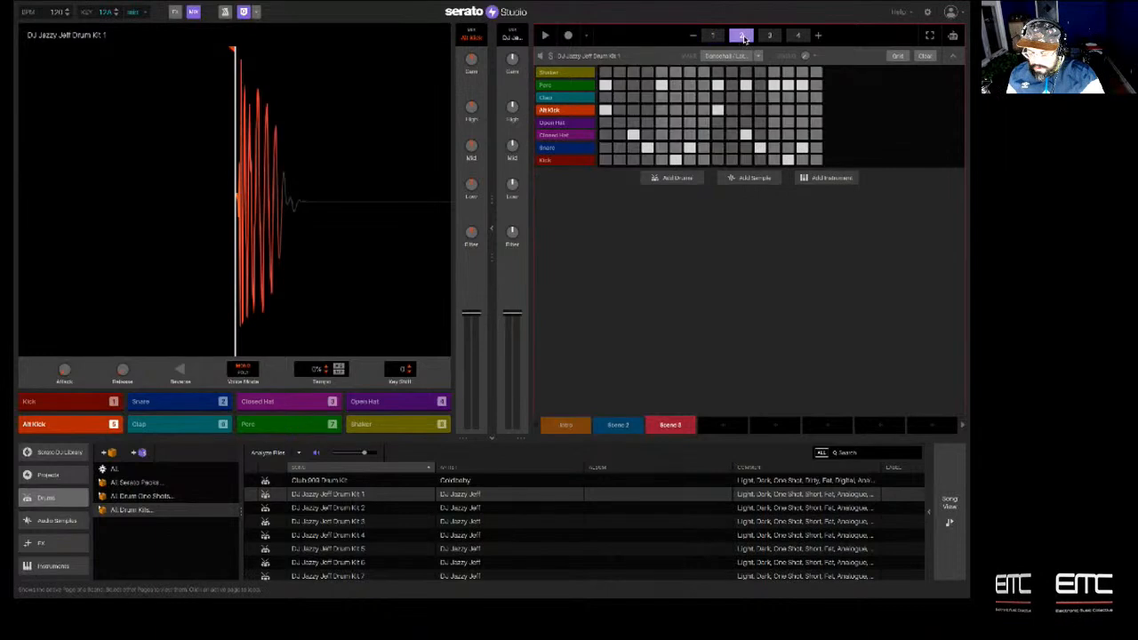
pyautogui.click(717, 160)
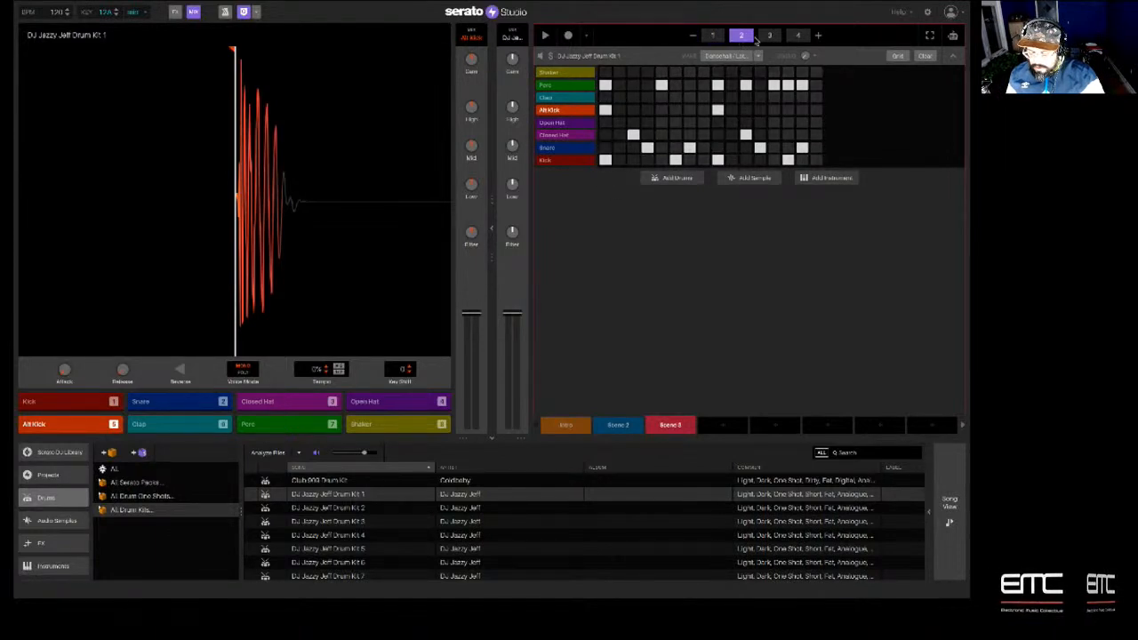
pyautogui.click(769, 36)
pyautogui.click(798, 36)
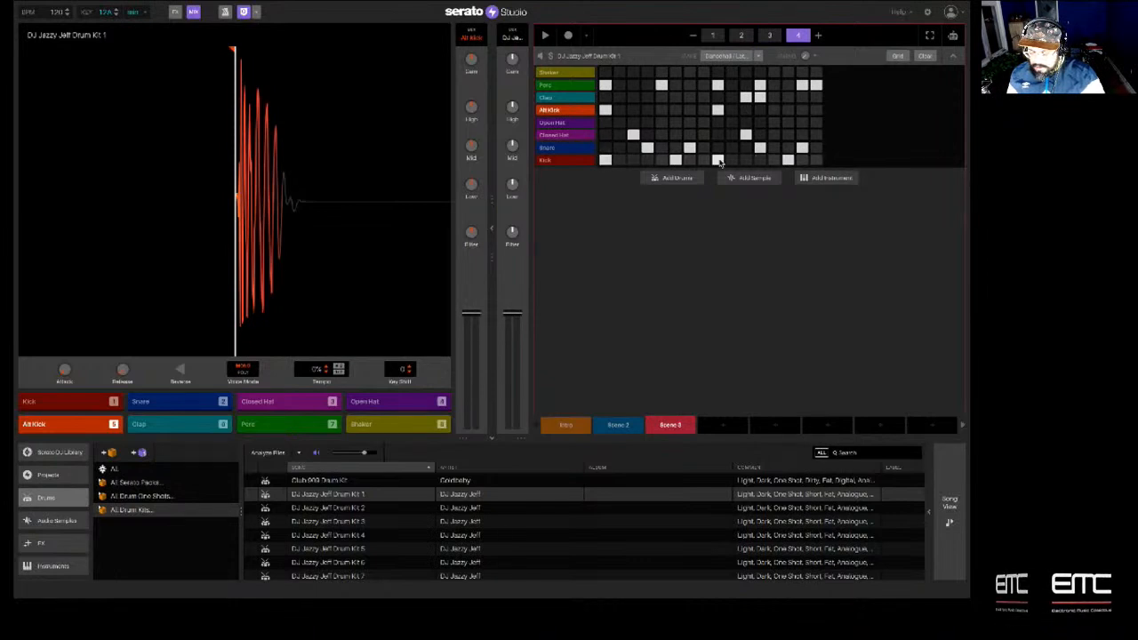
pyautogui.click(712, 35)
pyautogui.press('space')
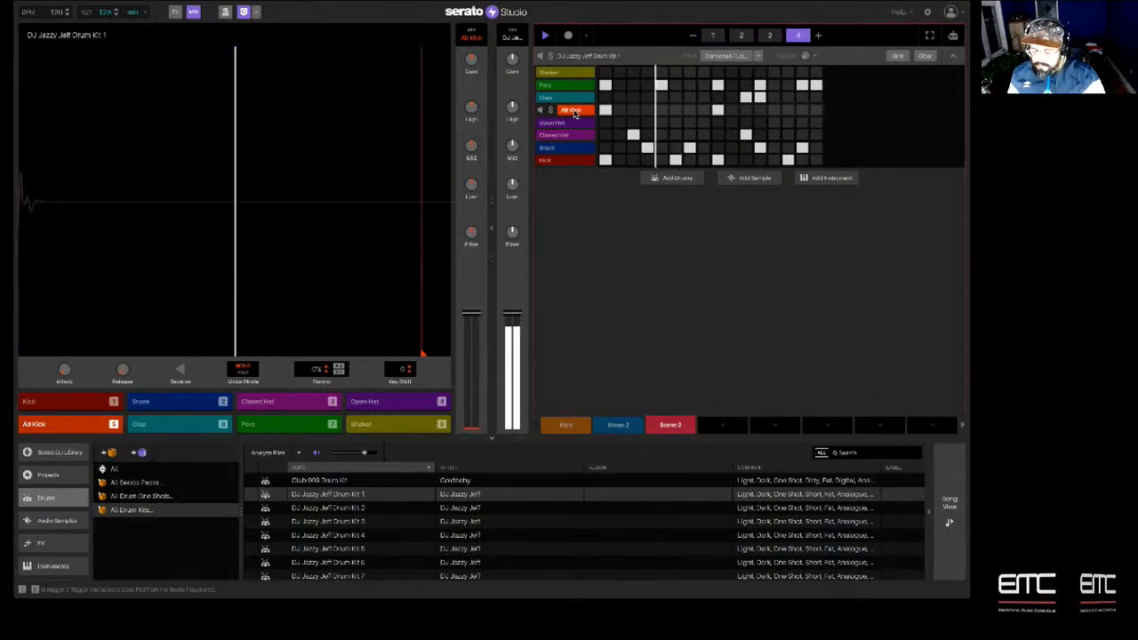
# Audition the kit's sounds from Shaker down to Closed Hat, checking each one's own mixer channel
pyautogui.click(576, 99)
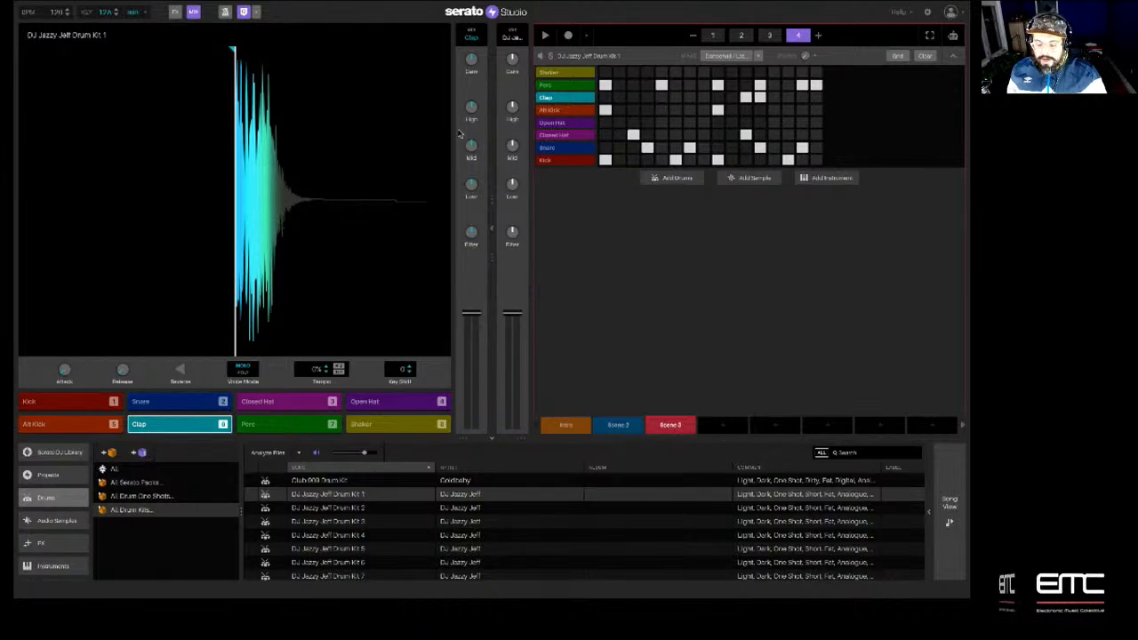
pyautogui.click(570, 75)
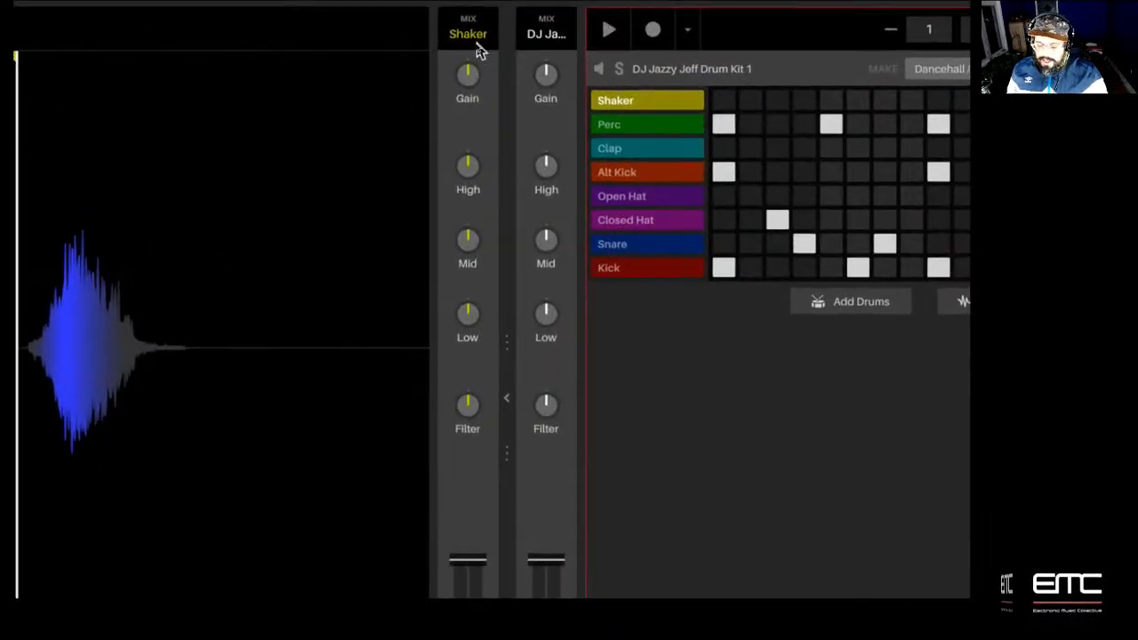
pyautogui.click(632, 125)
pyautogui.click(651, 147)
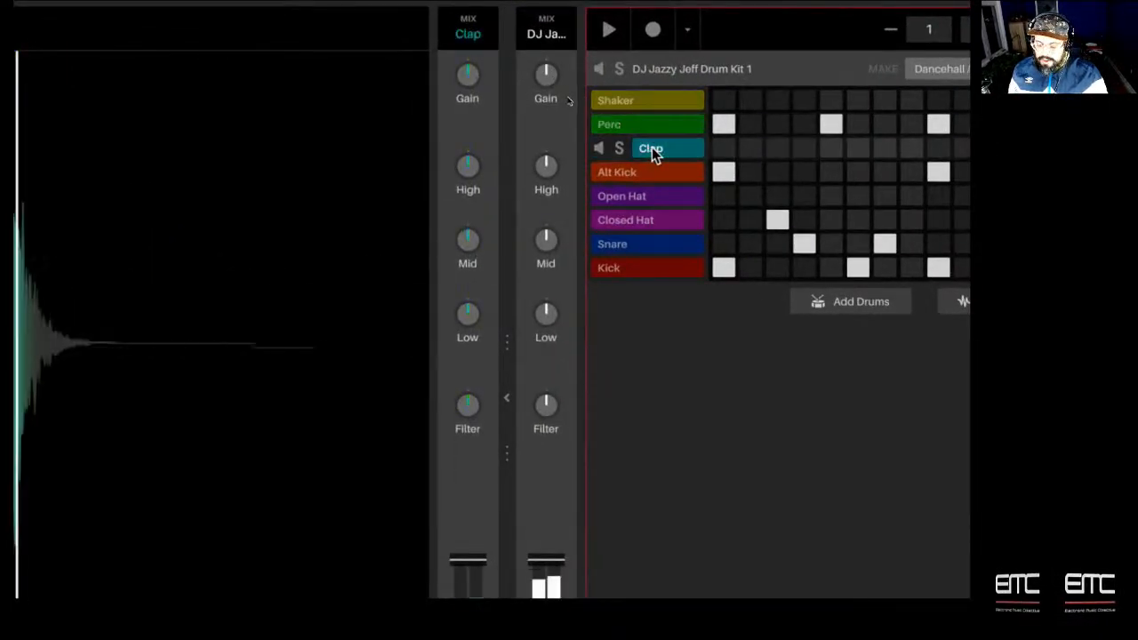
pyautogui.click(658, 171)
pyautogui.click(653, 196)
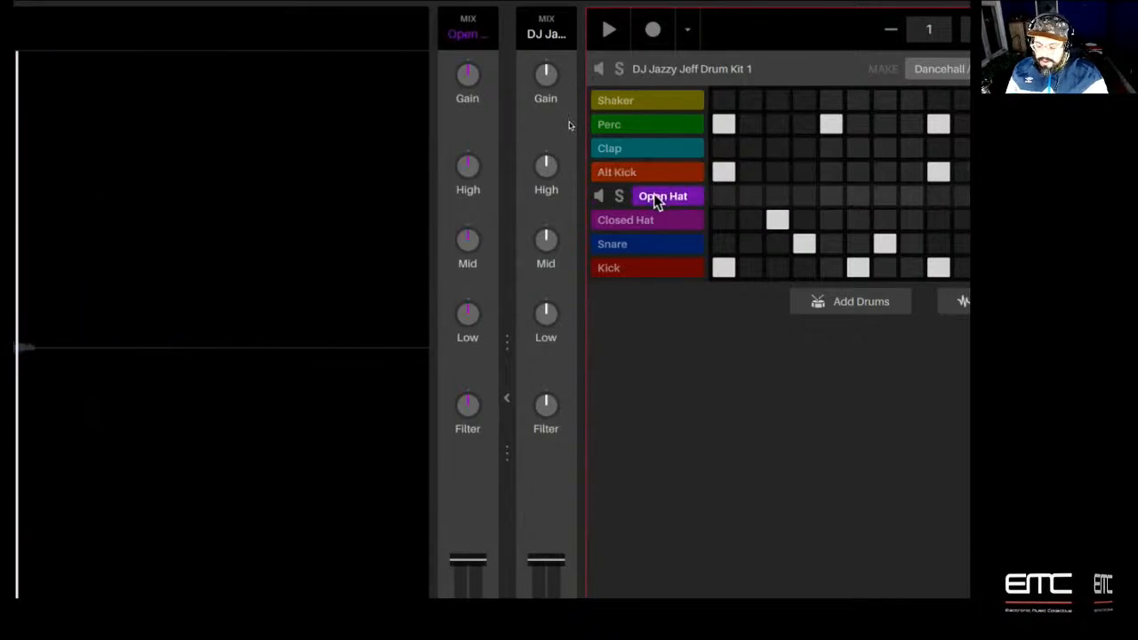
pyautogui.click(668, 219)
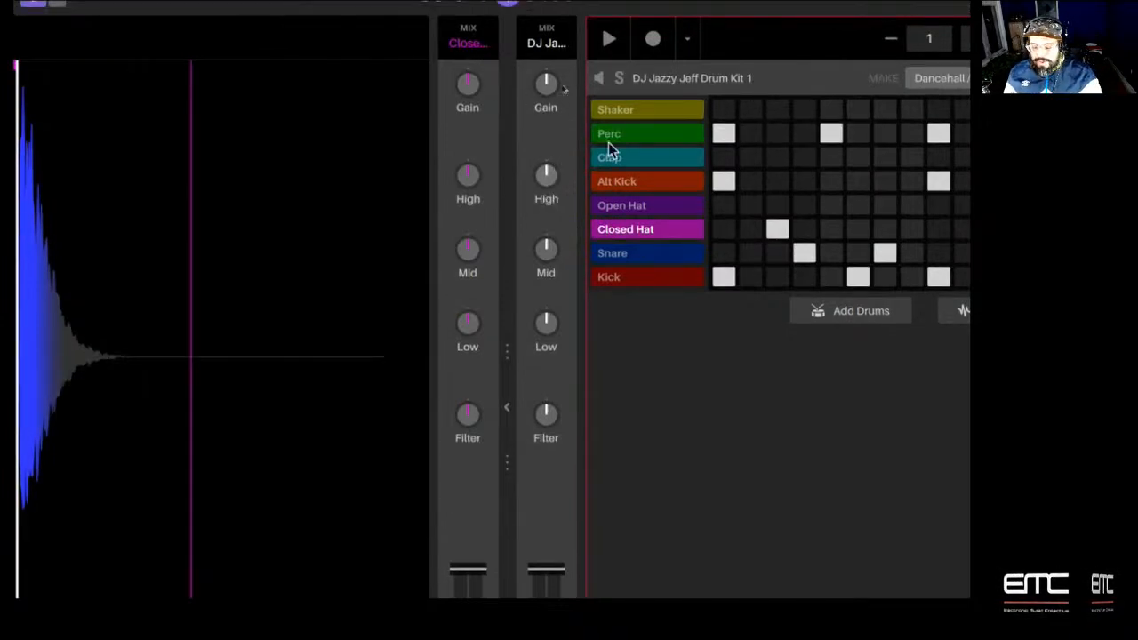
# Lower the Clap's gain to slightly below -4.82 dB and set its filter to -7.32 while Scene 3 plays
pyautogui.click(686, 159)
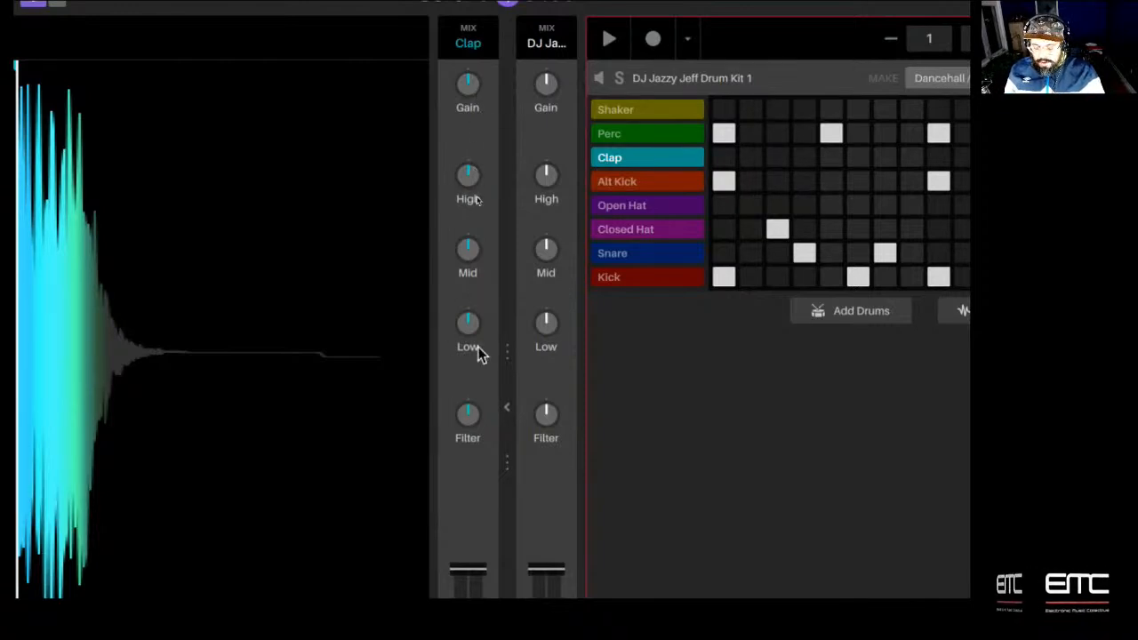
pyautogui.press('space')
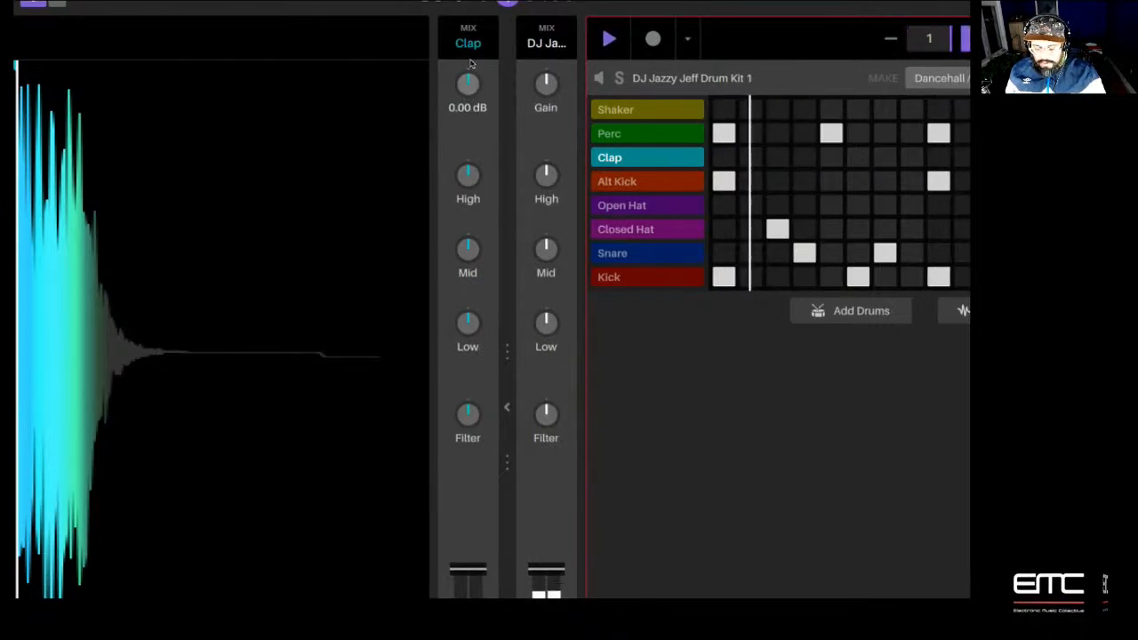
pyautogui.scroll(-2, 471, 64)
pyautogui.scroll(-3, 472, 64)
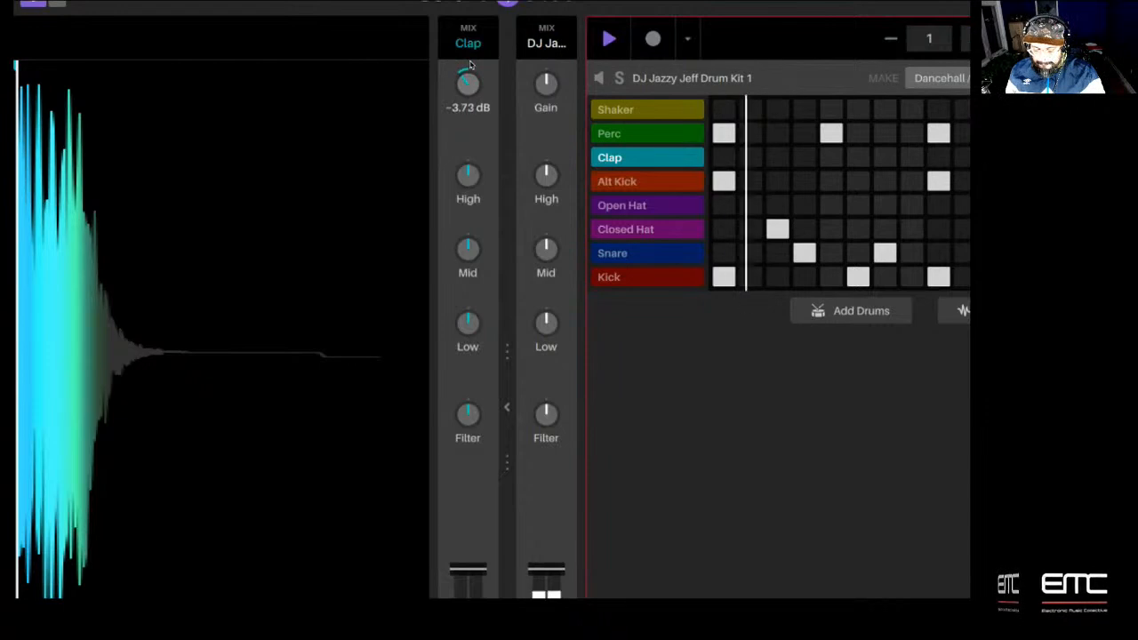
pyautogui.scroll(-2, 471, 64)
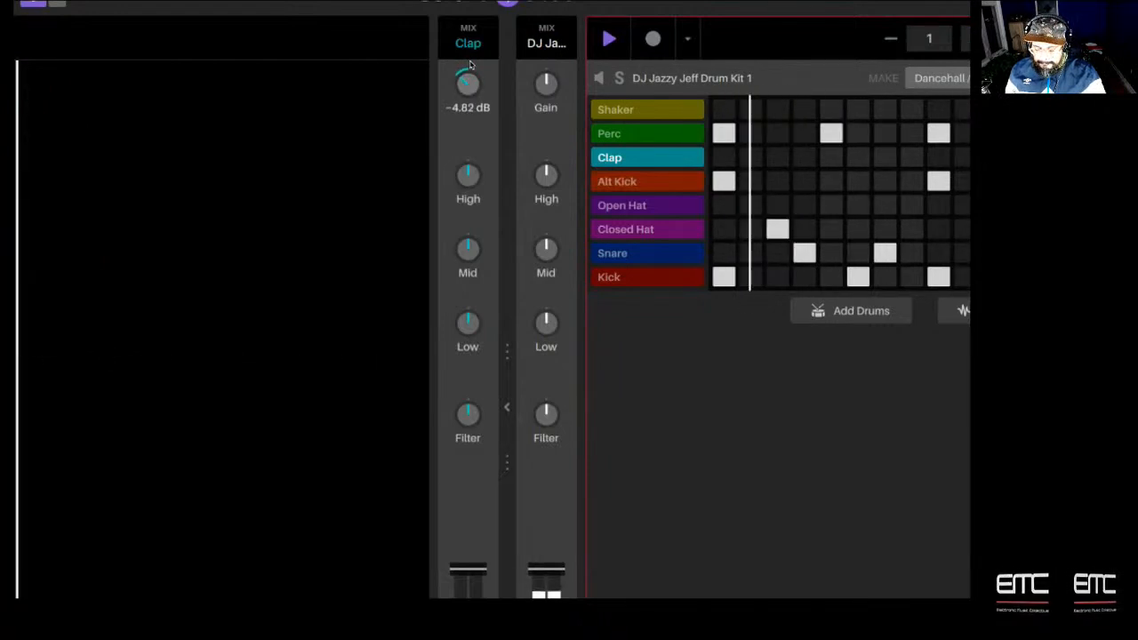
pyautogui.scroll(-1, 465, 86)
pyautogui.moveTo(472, 416)
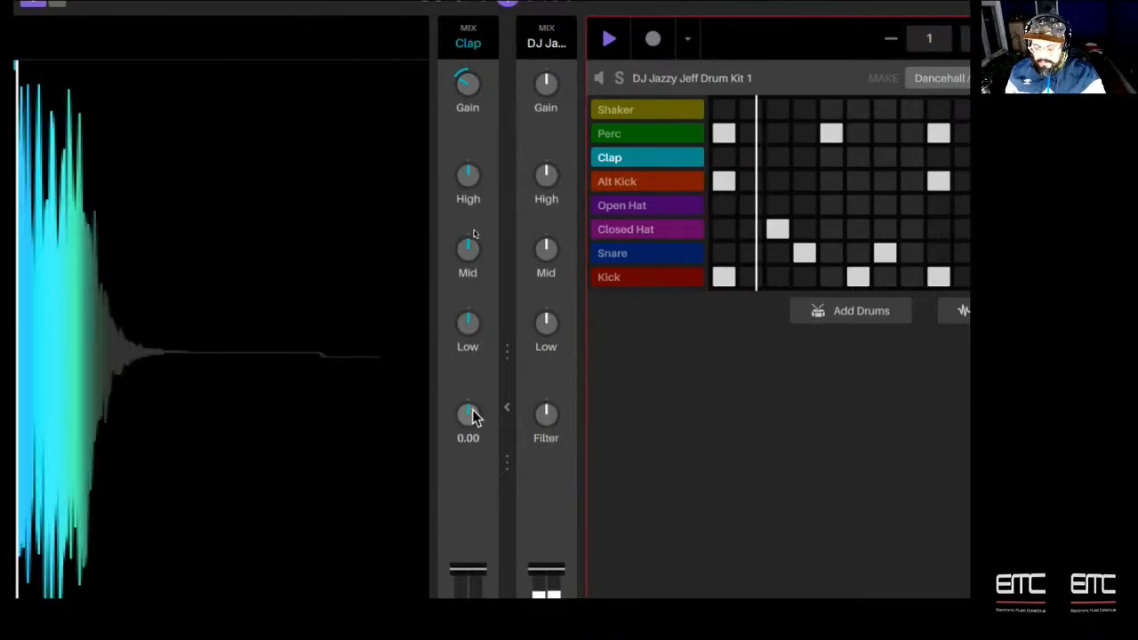
pyautogui.moveTo(471, 416); pyautogui.dragTo(472, 424)
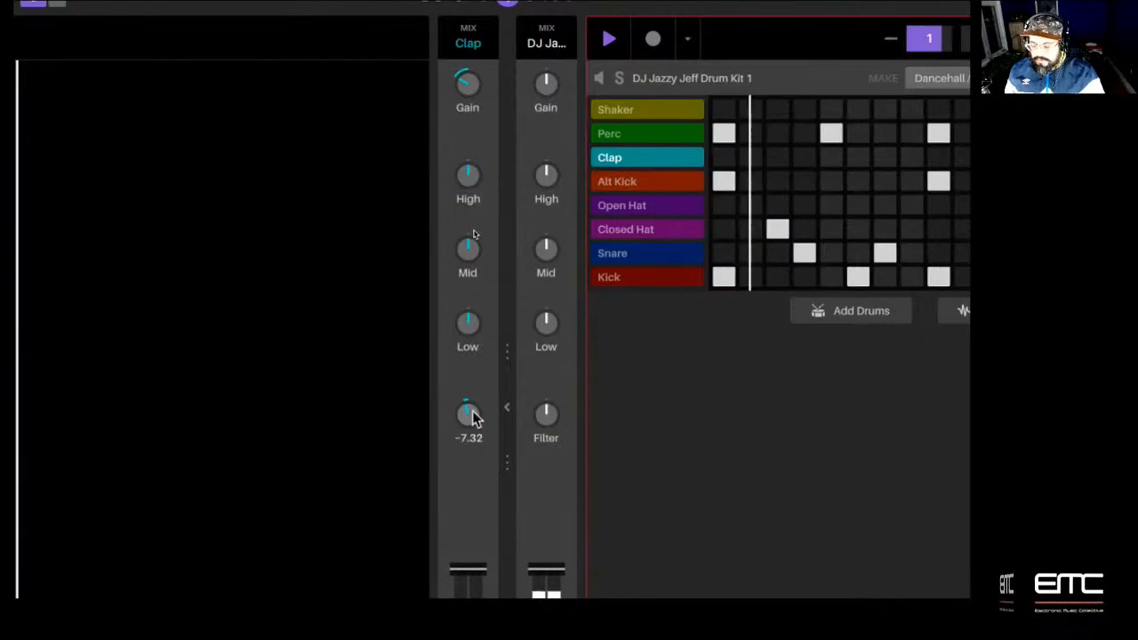
pyautogui.press('space')
pyautogui.moveTo(469, 183)
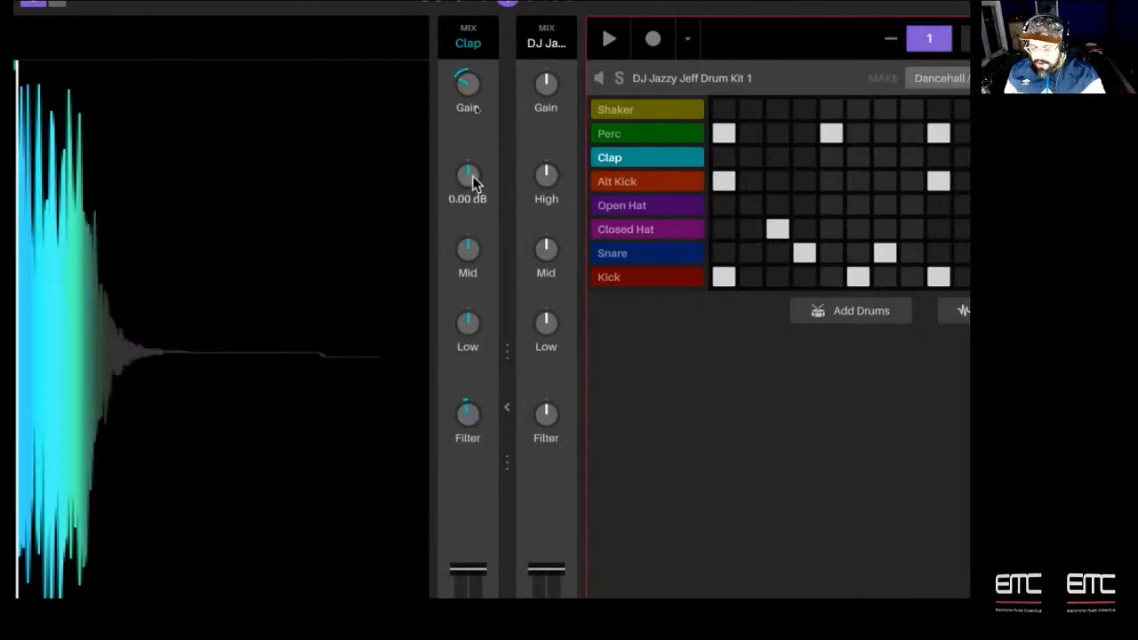
pyautogui.moveTo(544, 171)
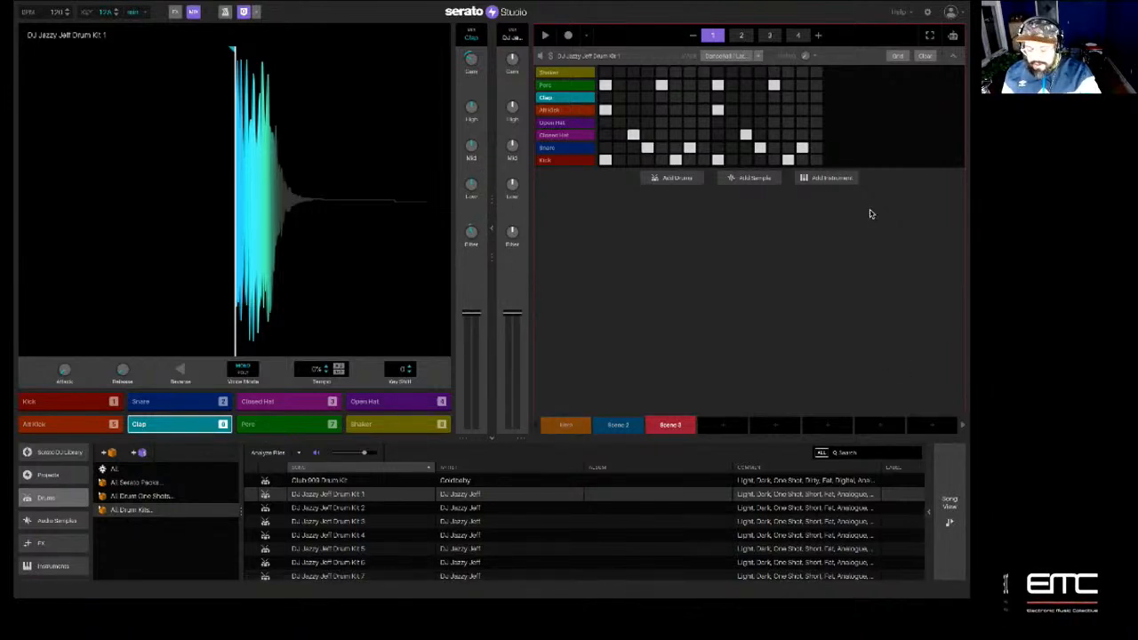
# Open the song arrangement and play it from the start of the Intro
pyautogui.click(949, 506)
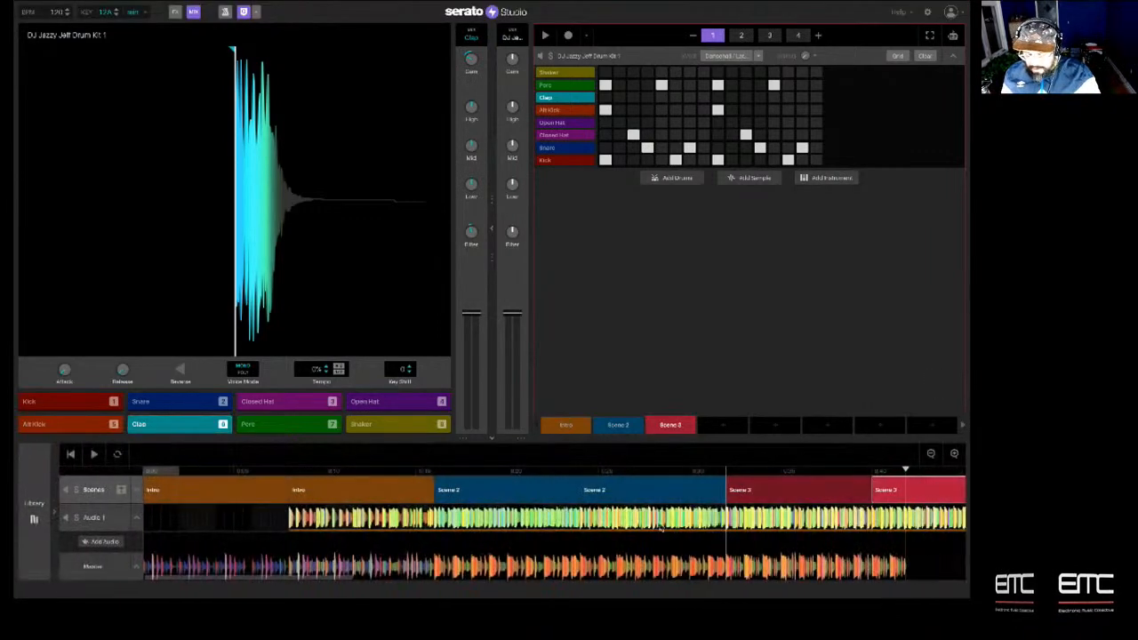
pyautogui.click(146, 520)
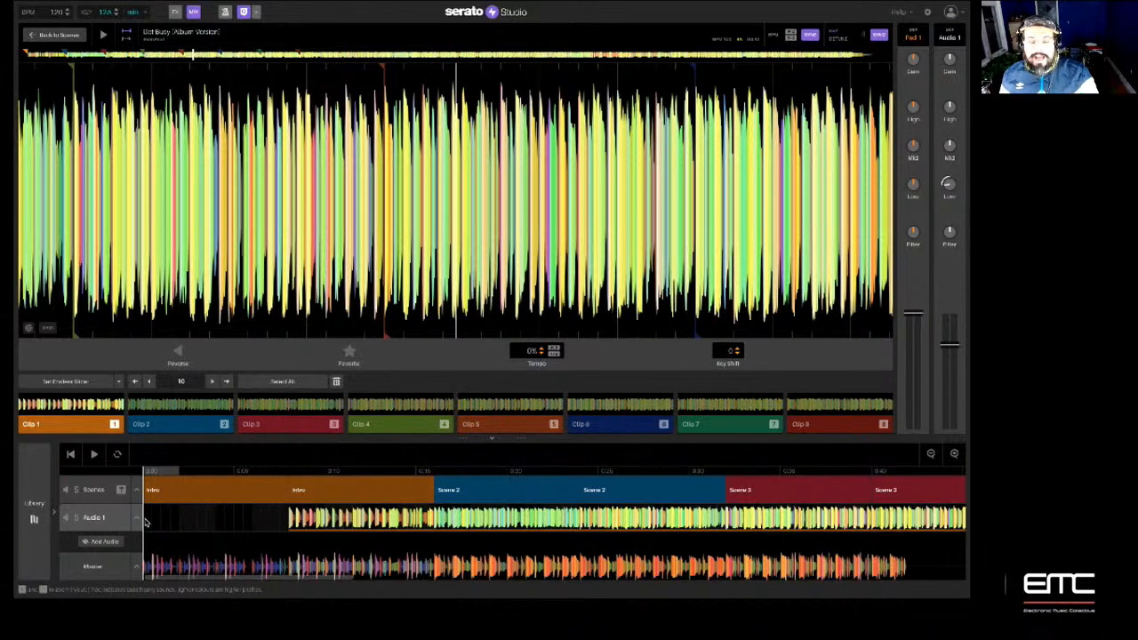
pyautogui.press('space')
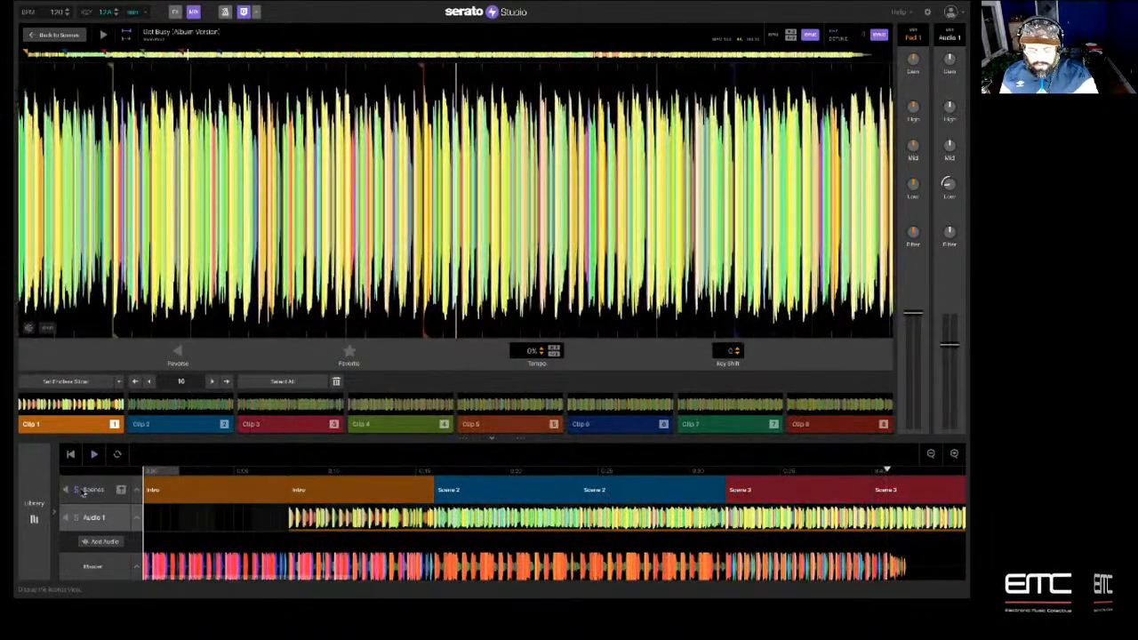
# Play the arrangement from the start of Scene 3 and review the Perc and Snare sounds on their mixer channels
pyautogui.click(76, 492)
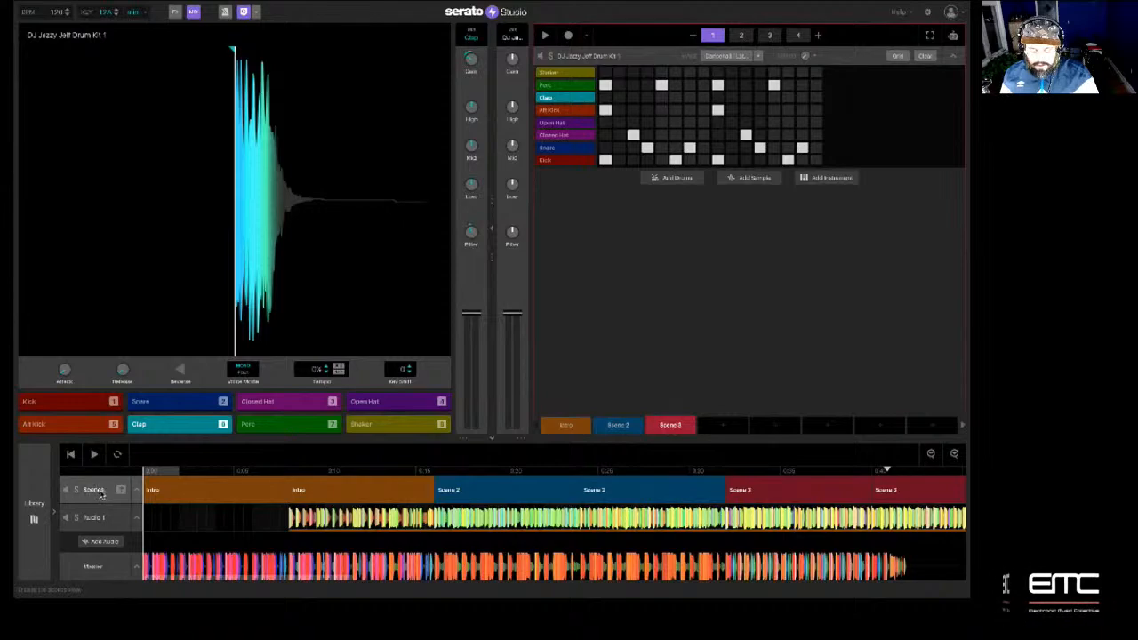
pyautogui.click(702, 520)
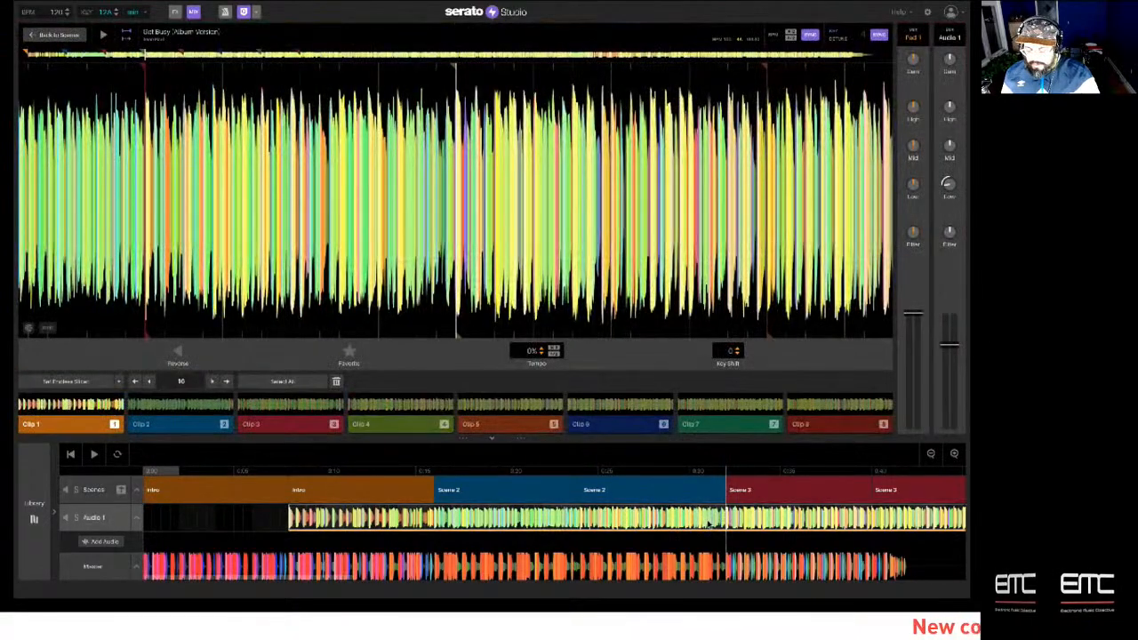
pyautogui.click(96, 491)
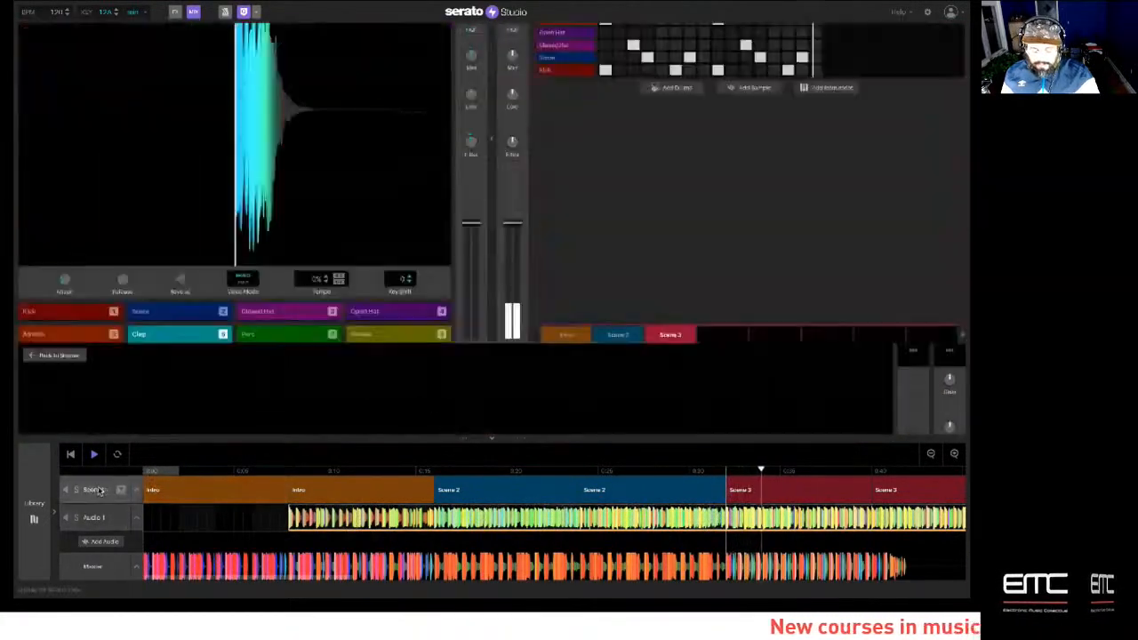
pyautogui.click(578, 87)
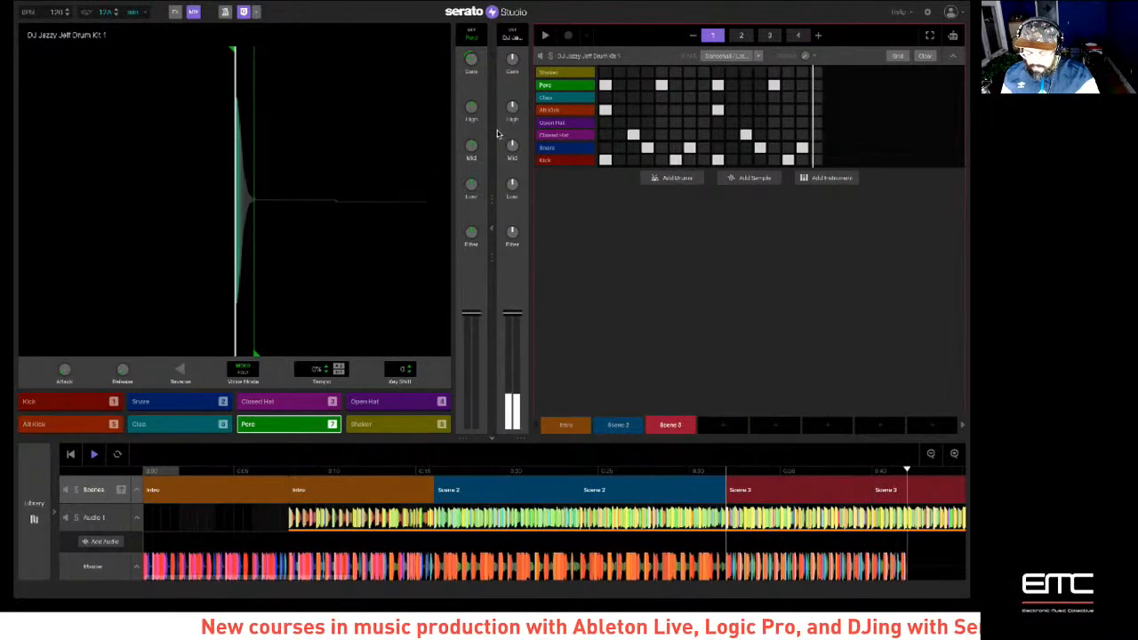
pyautogui.click(580, 149)
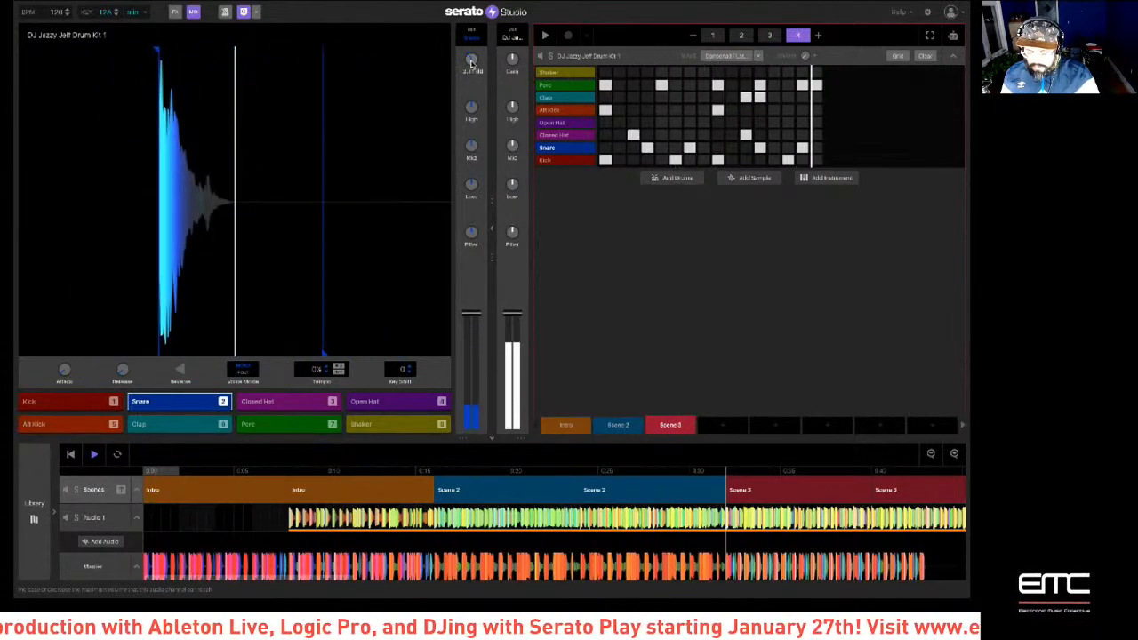
pyautogui.press('space')
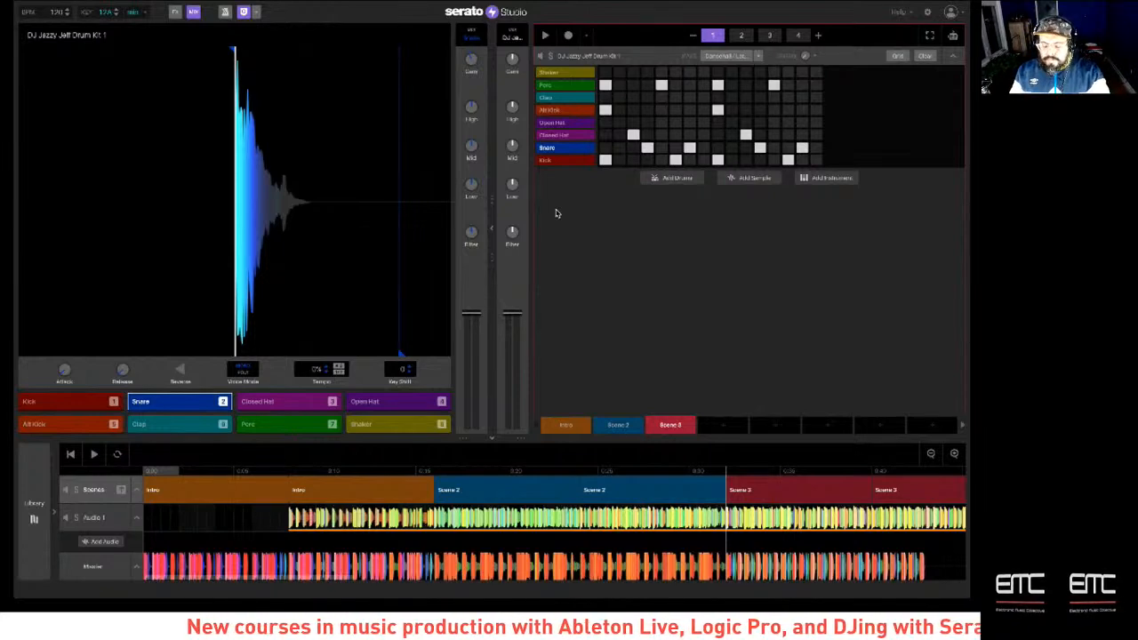
# Browse the All Drum One Shots collection in the library and return to the song arrangement
pyautogui.click(34, 511)
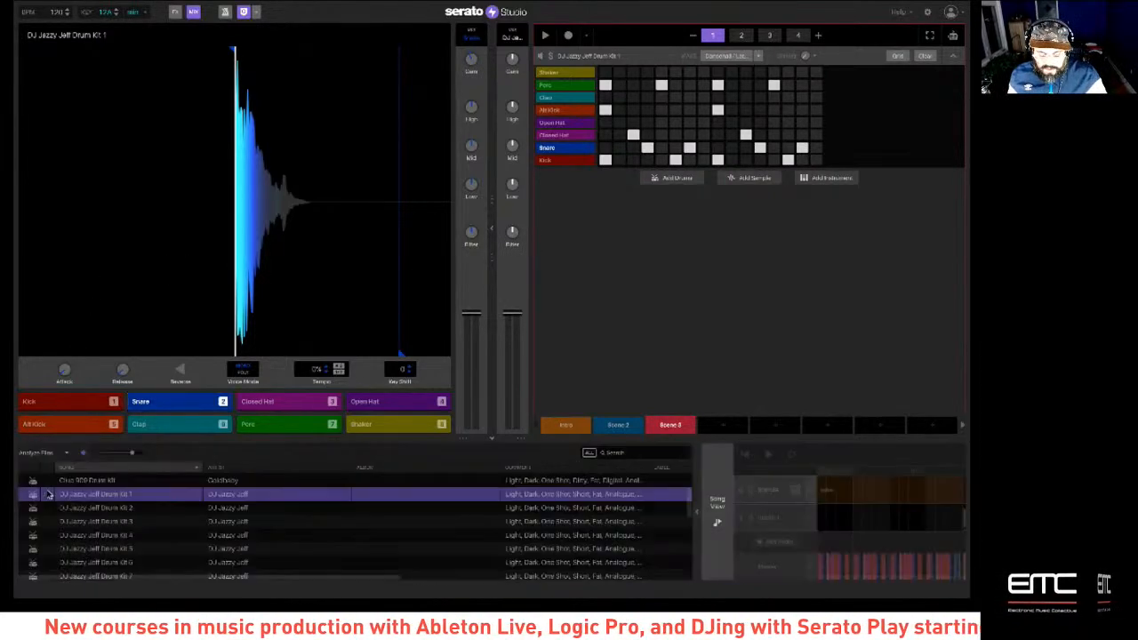
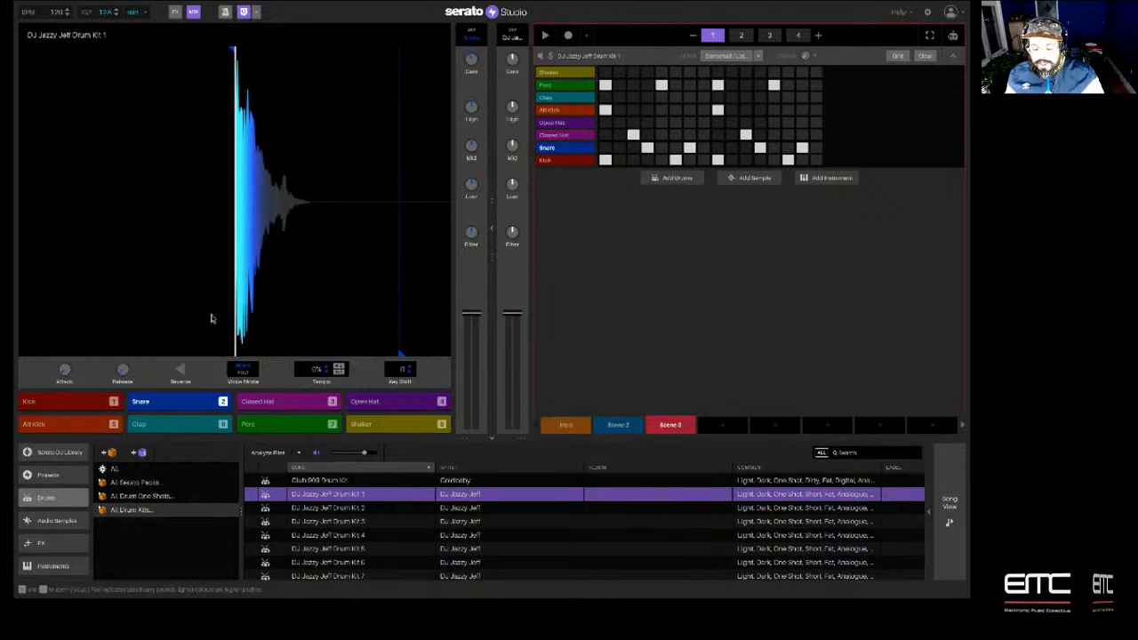
pyautogui.click(140, 498)
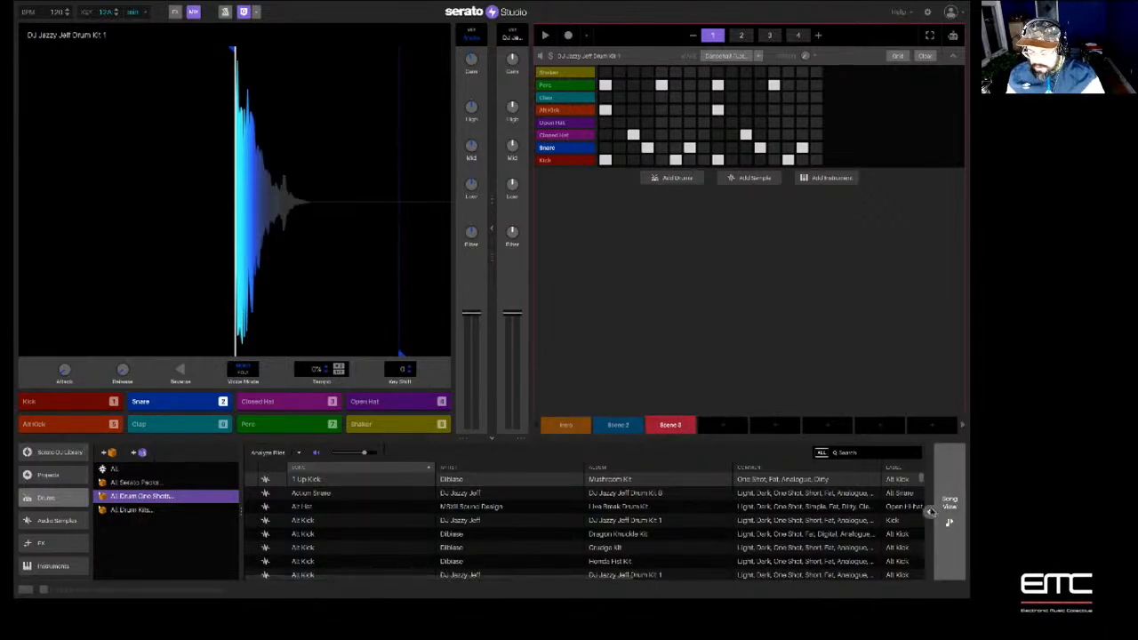
pyautogui.click(949, 505)
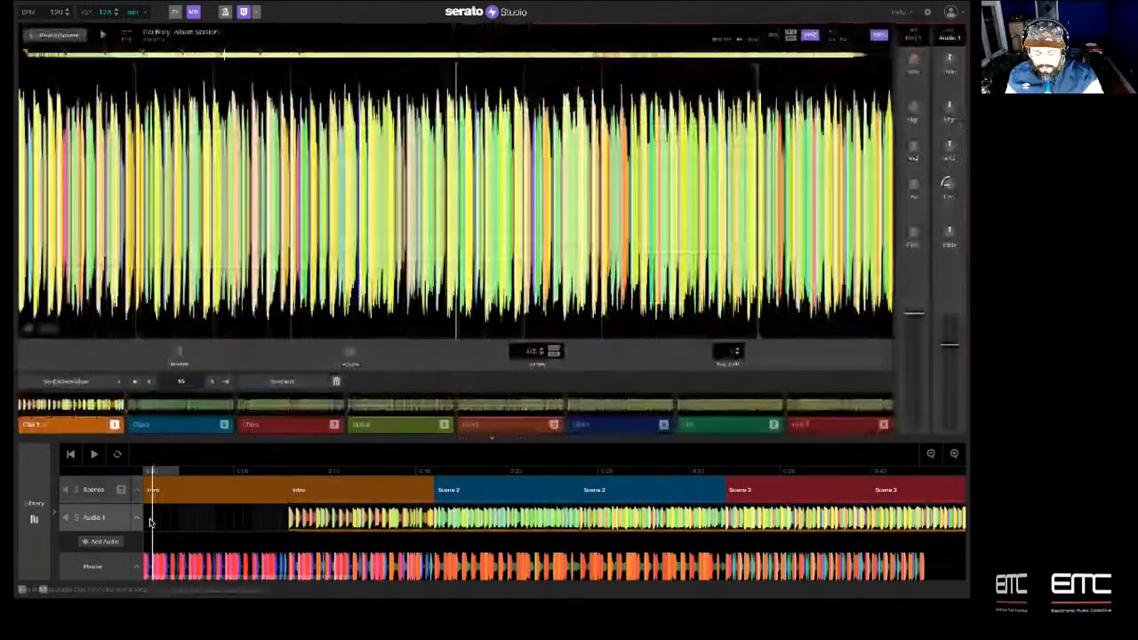
# Play the arrangement from the start of the Intro and review the full length of the Get Busy audio
pyautogui.click(145, 521)
pyautogui.press('space')
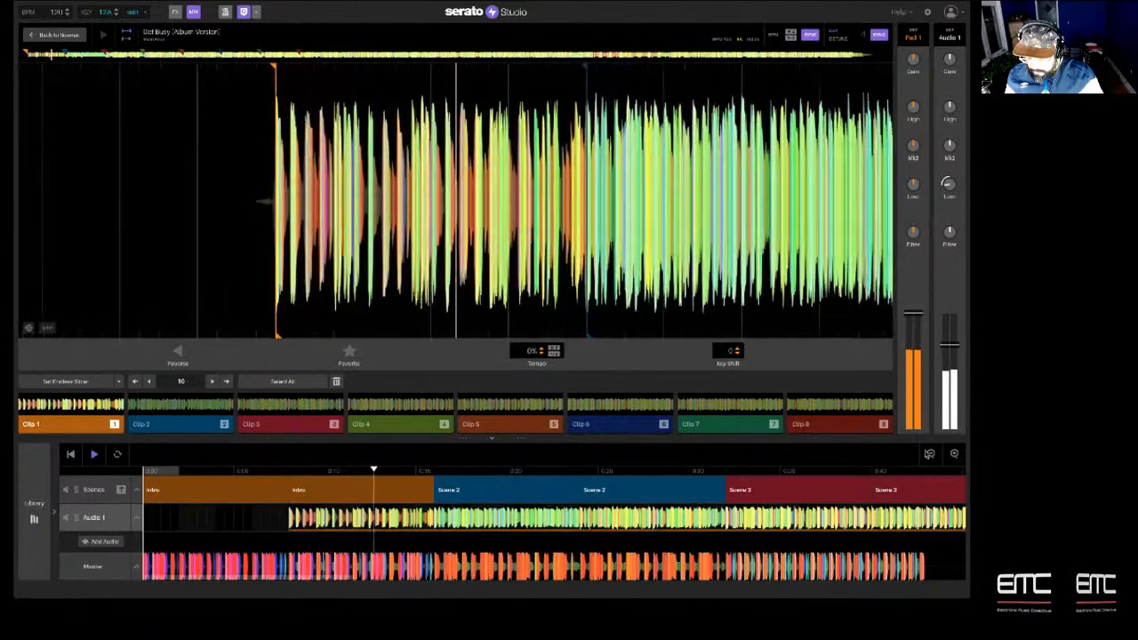
pyautogui.click(931, 453)
pyautogui.click(930, 453)
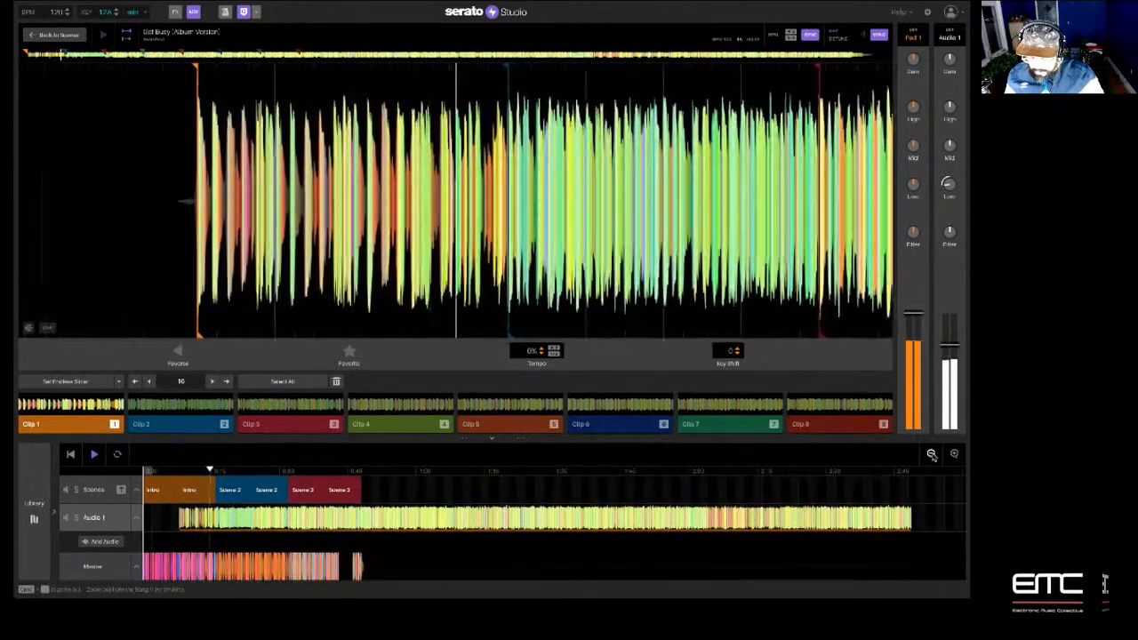
pyautogui.click(931, 453)
pyautogui.press('space')
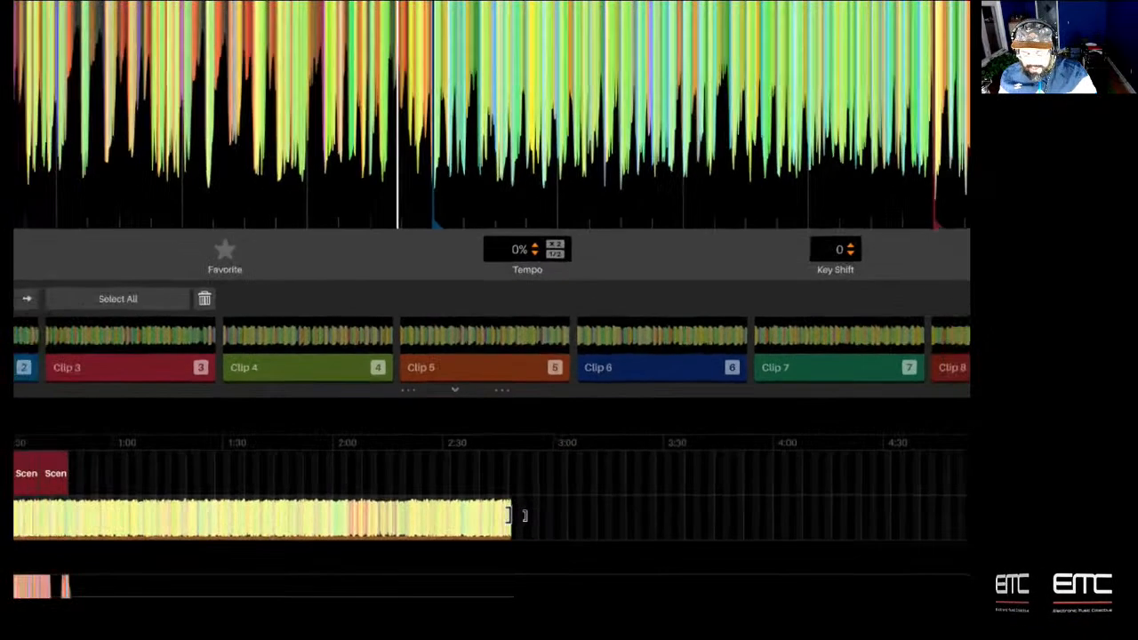
# Trim the end of the Get Busy audio on Audio 1 back to the end of the second Scene 3 block
pyautogui.moveTo(524, 515); pyautogui.dragTo(288, 505)
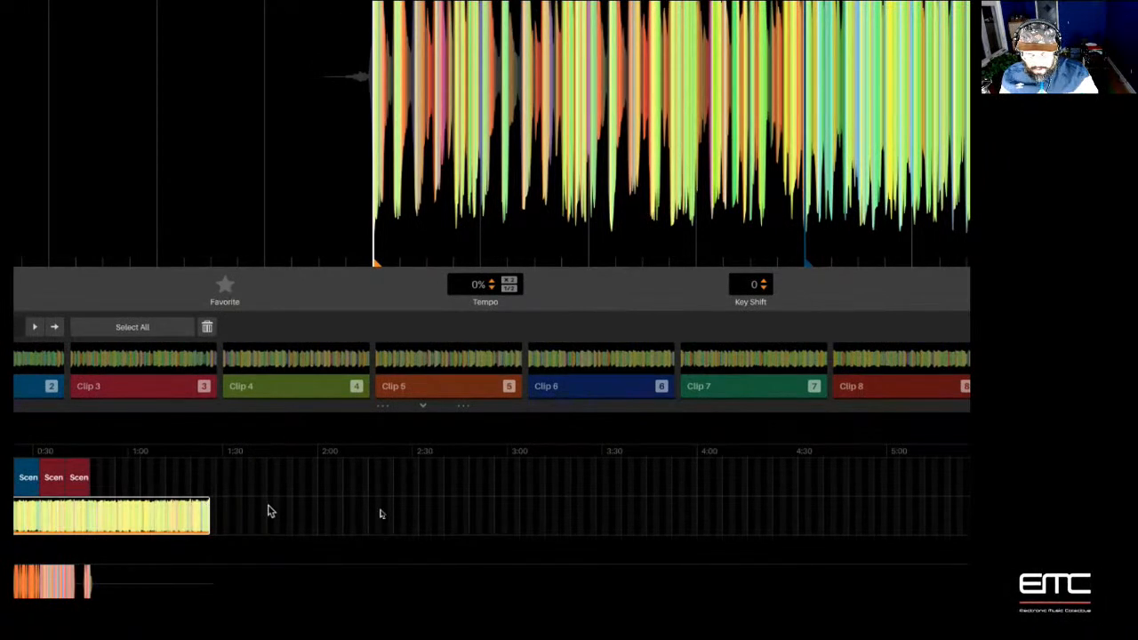
pyautogui.moveTo(209, 515); pyautogui.dragTo(137, 515)
pyautogui.click(181, 518)
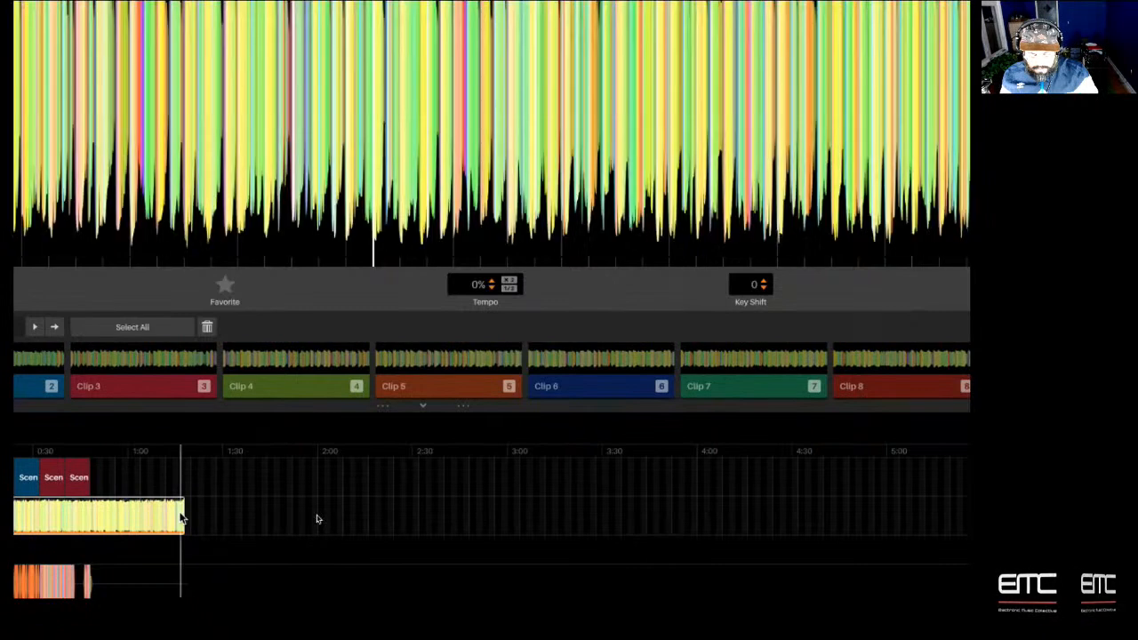
pyautogui.moveTo(183, 515); pyautogui.dragTo(95, 516)
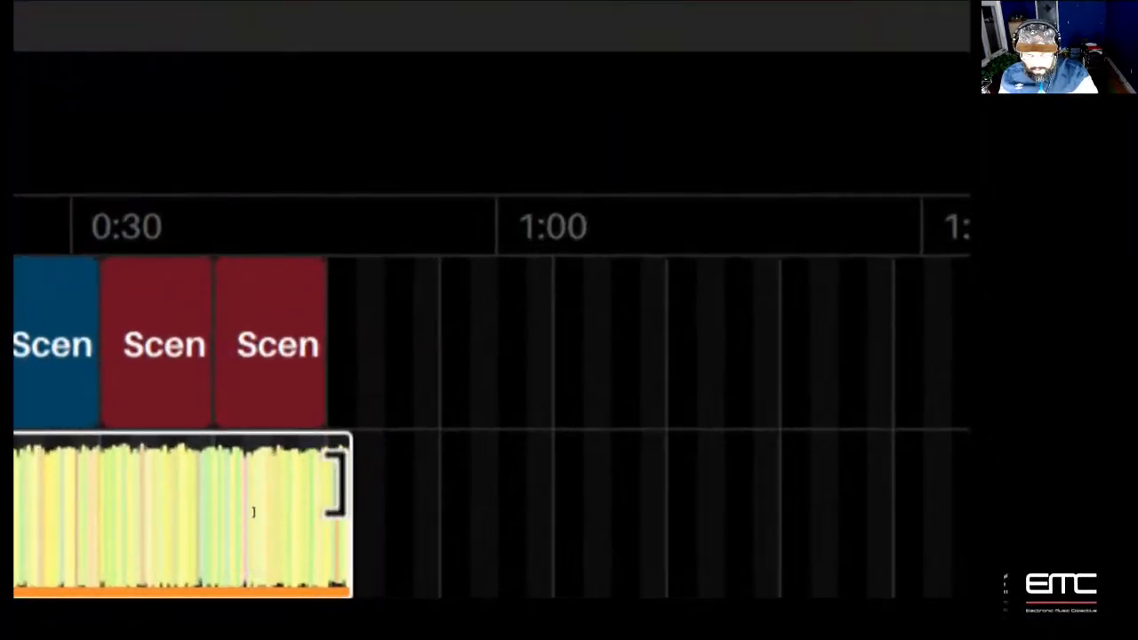
pyautogui.moveTo(336, 485); pyautogui.dragTo(307, 481)
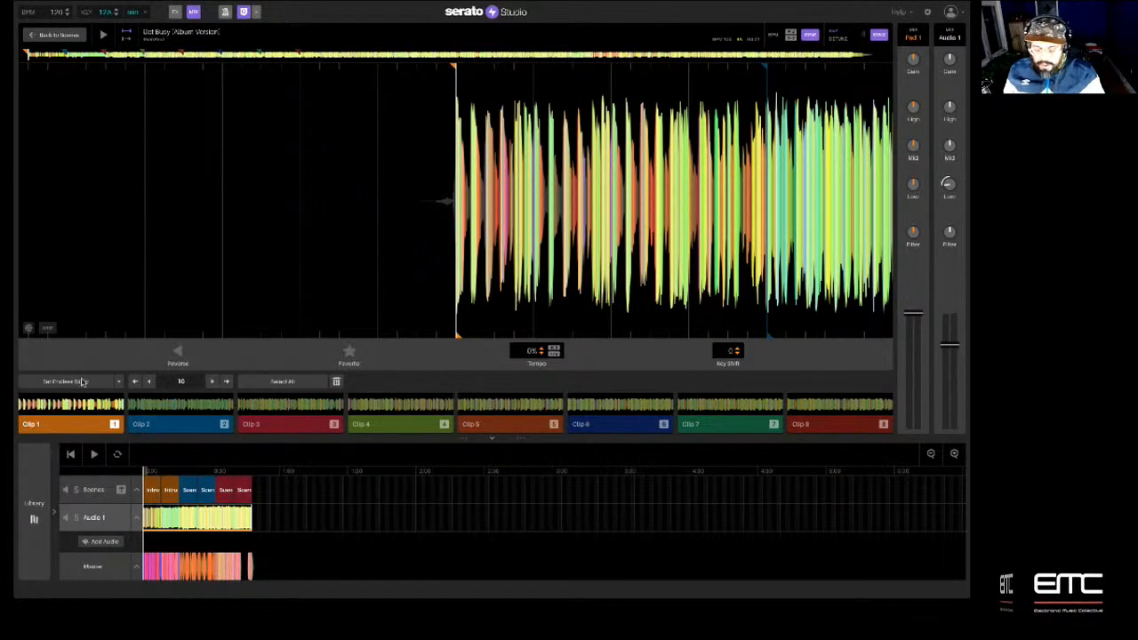
# Place Clip 1 on Audio 1 directly after the trimmed audio and shorten it to the length of one scene block
pyautogui.moveTo(53, 409); pyautogui.dragTo(281, 517)
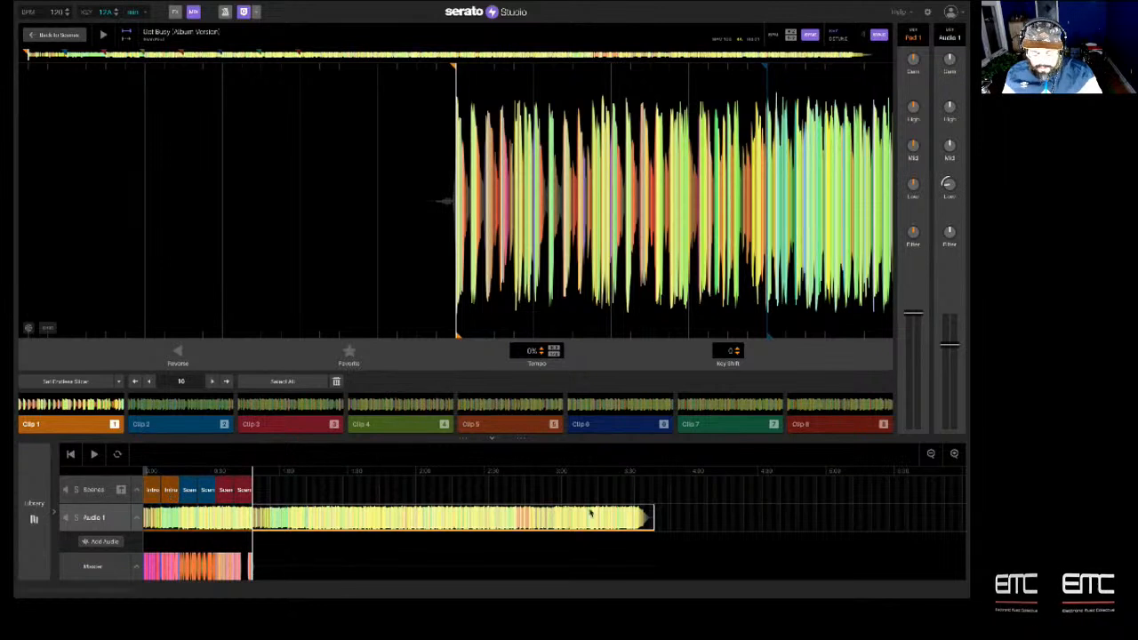
pyautogui.moveTo(652, 519); pyautogui.dragTo(272, 533)
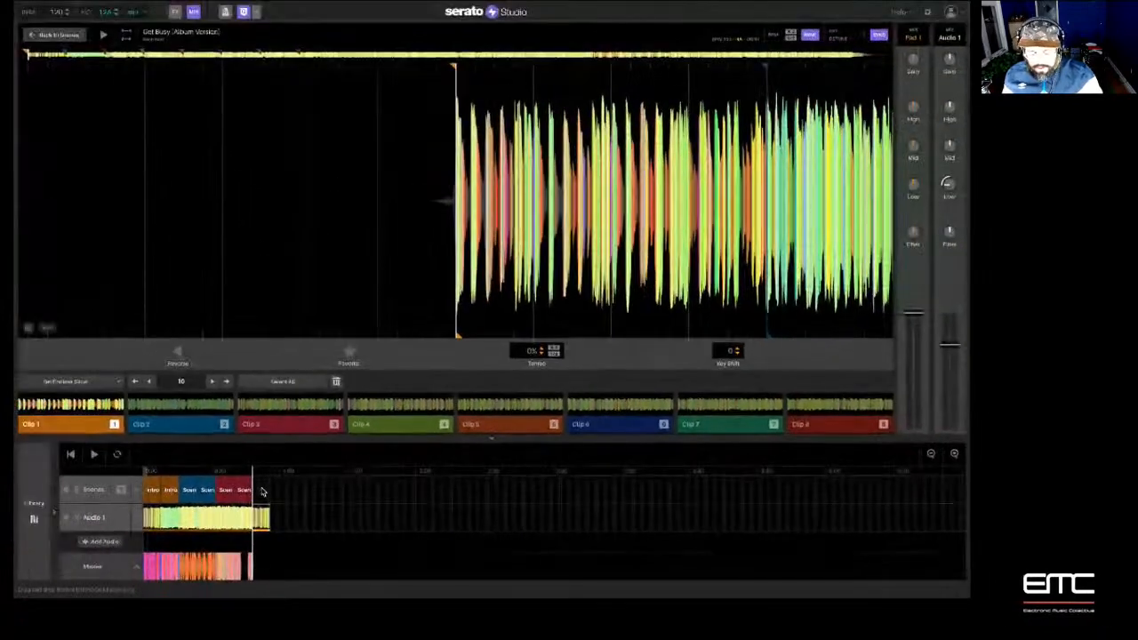
pyautogui.click(38, 484)
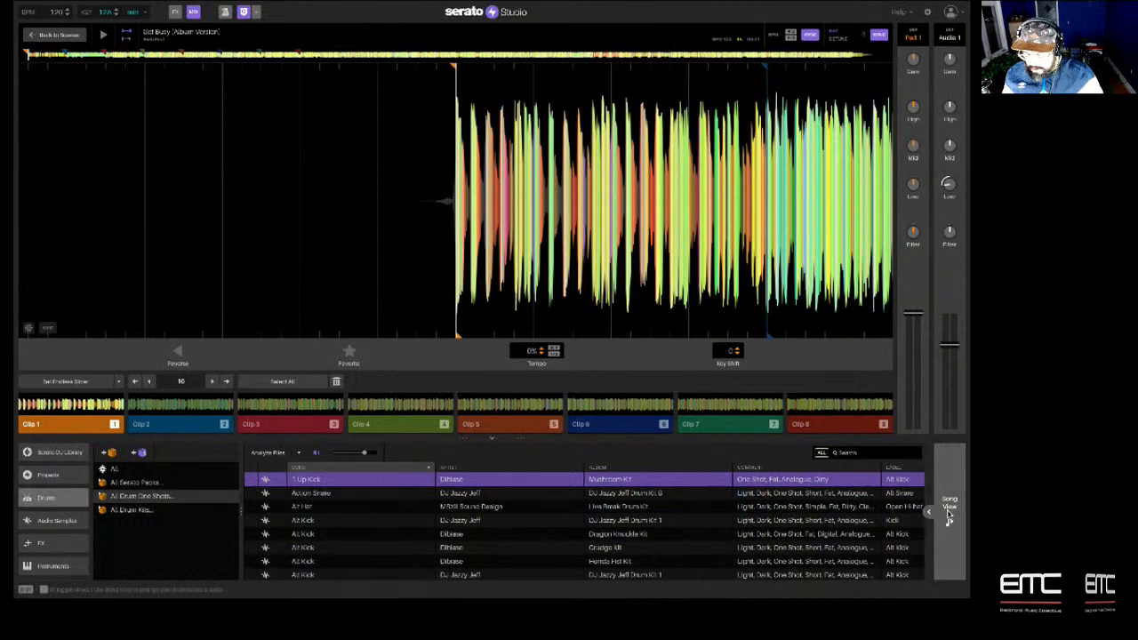
pyautogui.click(948, 514)
# Add an Intro scene after the last Scene 3 block and play the transition from the second Scene 3
pyautogui.click(96, 492)
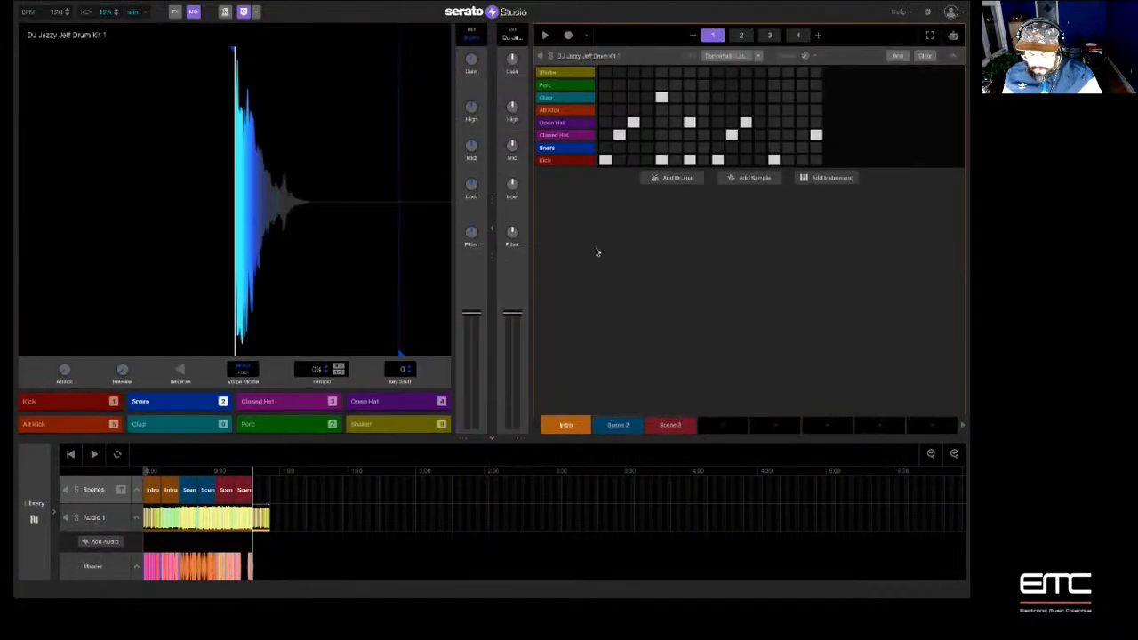
pyautogui.moveTo(576, 437); pyautogui.dragTo(263, 522)
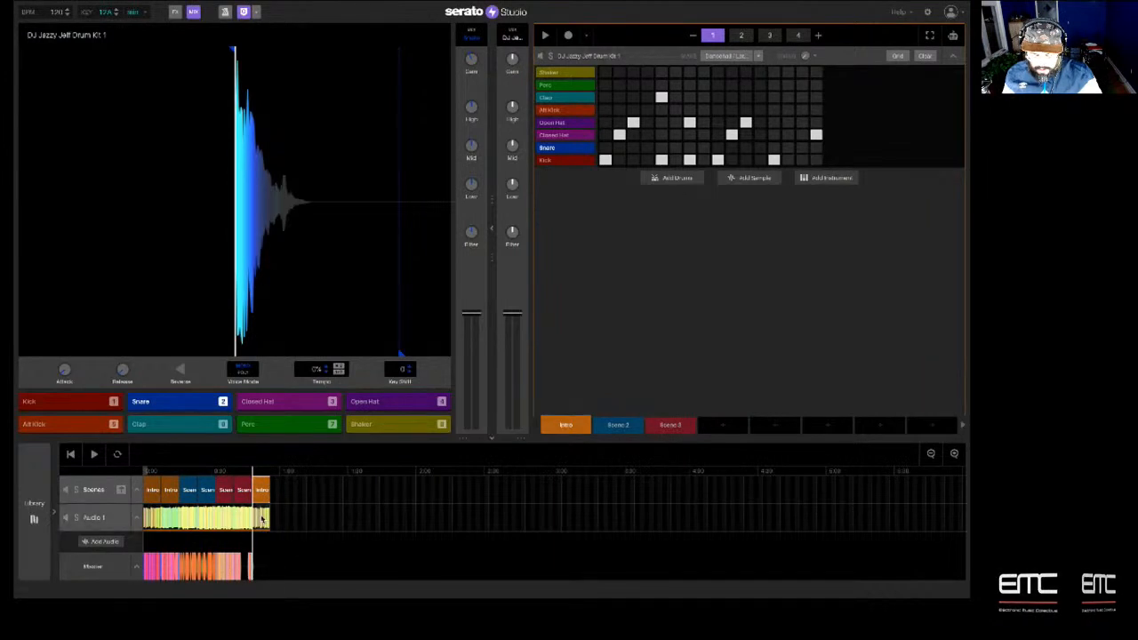
pyautogui.click(235, 471)
pyautogui.press('space')
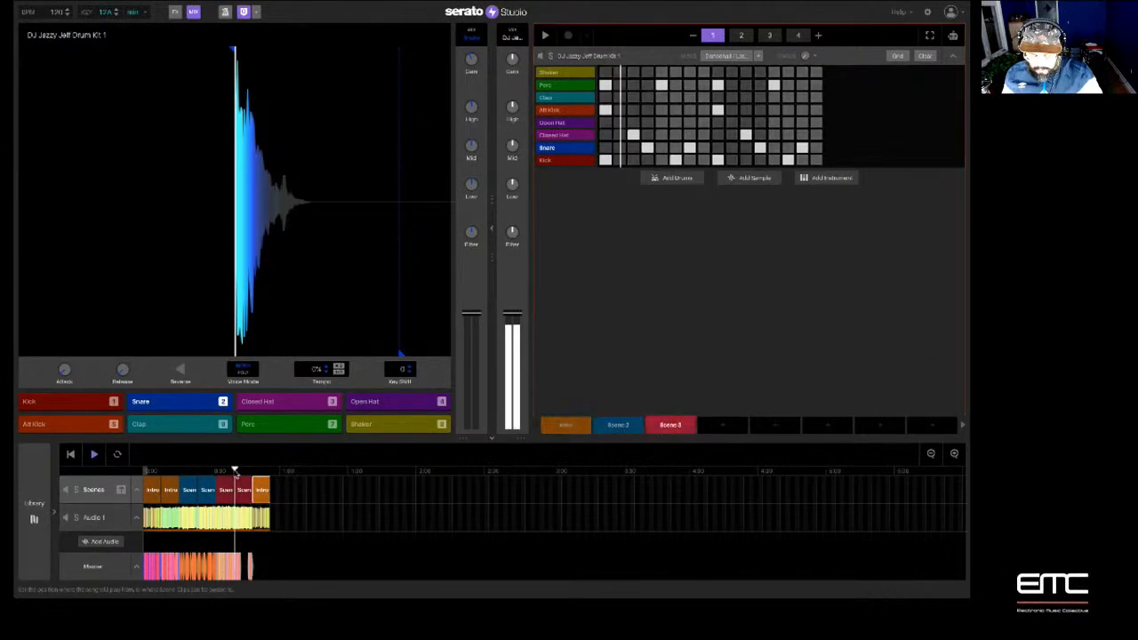
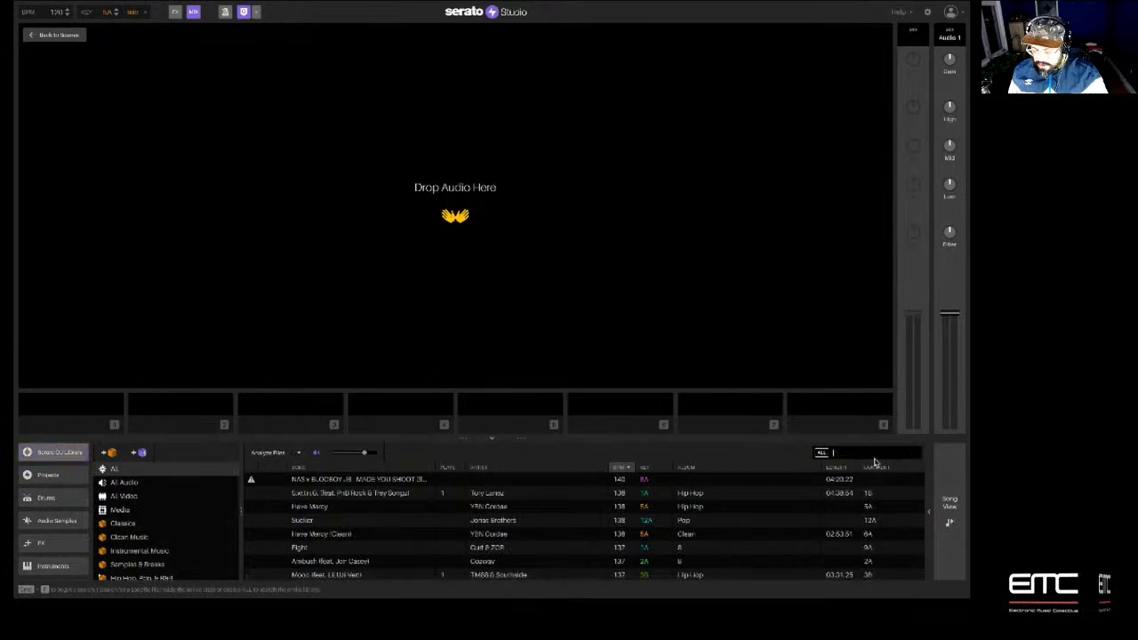
# Search the library for "sean paul get" and load Get Busy (Album Version) into the empty Audio 1 track
pyautogui.write('el')
pyautogui.press('BackSpace')
pyautogui.press('BackSpace')
pyautogui.write('sean paul')
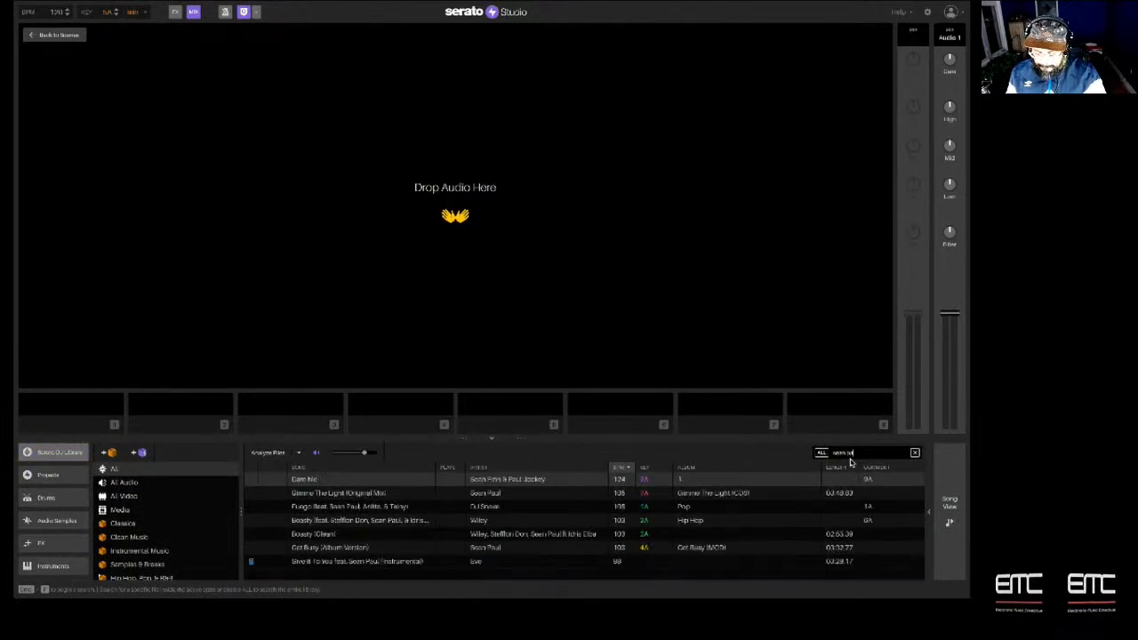
pyautogui.write(' get')
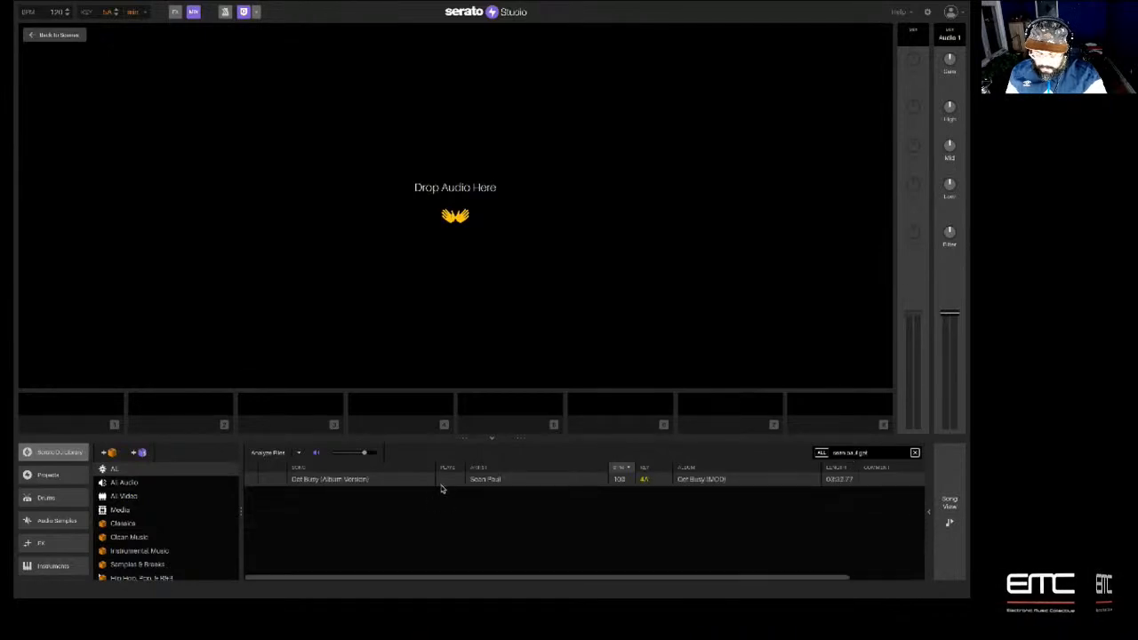
pyautogui.moveTo(408, 487); pyautogui.dragTo(318, 183)
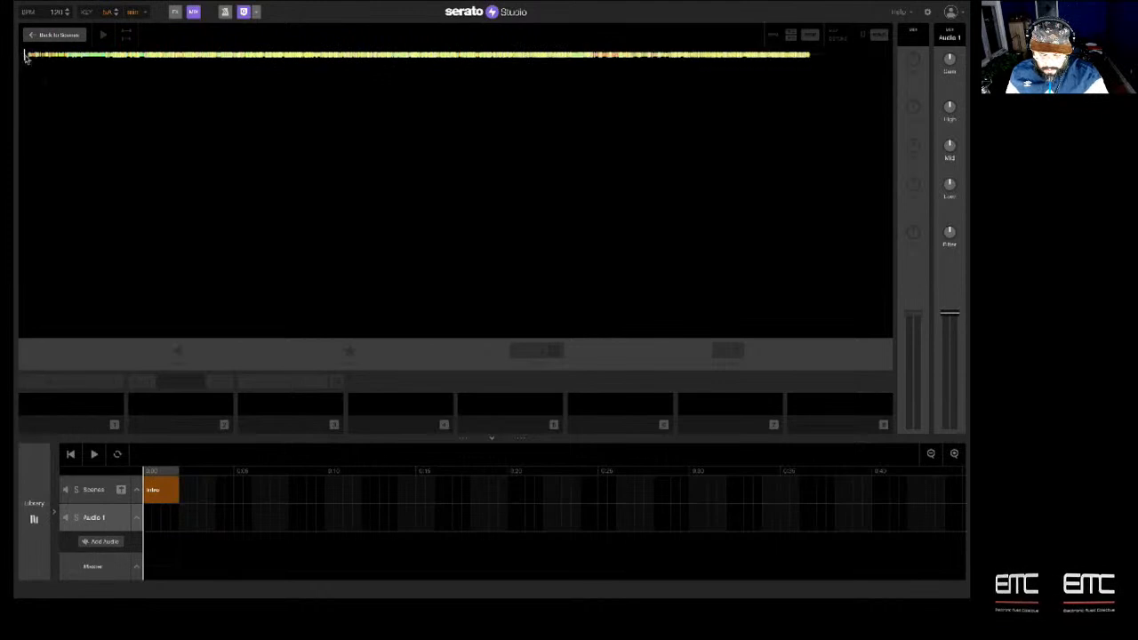
# Align the playhead with the song's first beat and slice the track with the Endless Slicer at an interval of 16
pyautogui.moveTo(29, 59); pyautogui.dragTo(18, 56)
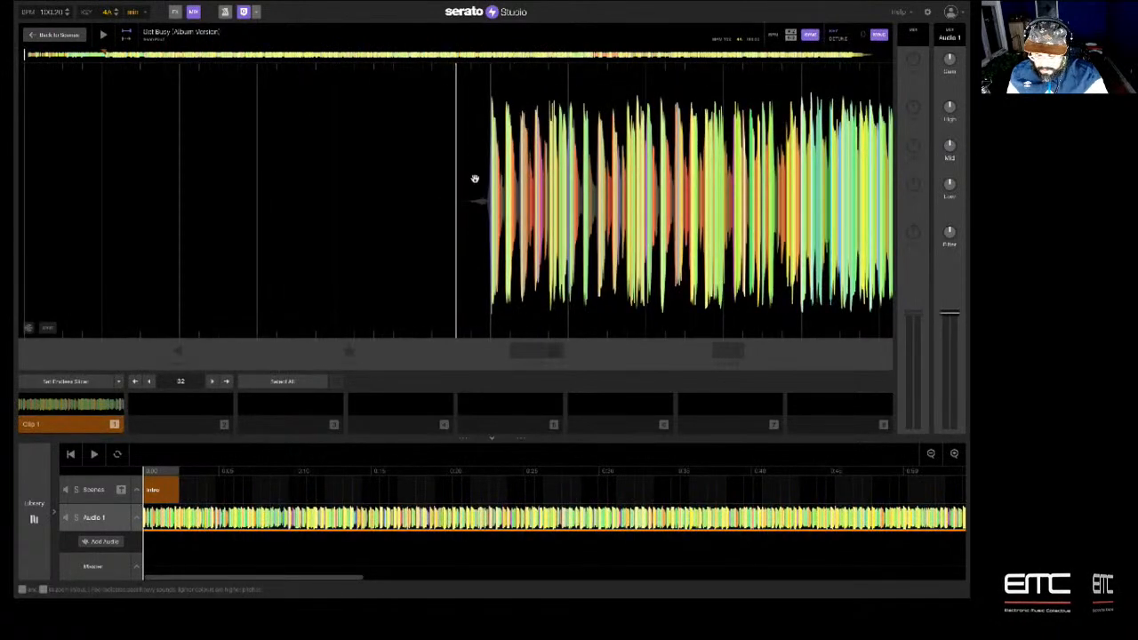
pyautogui.moveTo(548, 202); pyautogui.dragTo(516, 198)
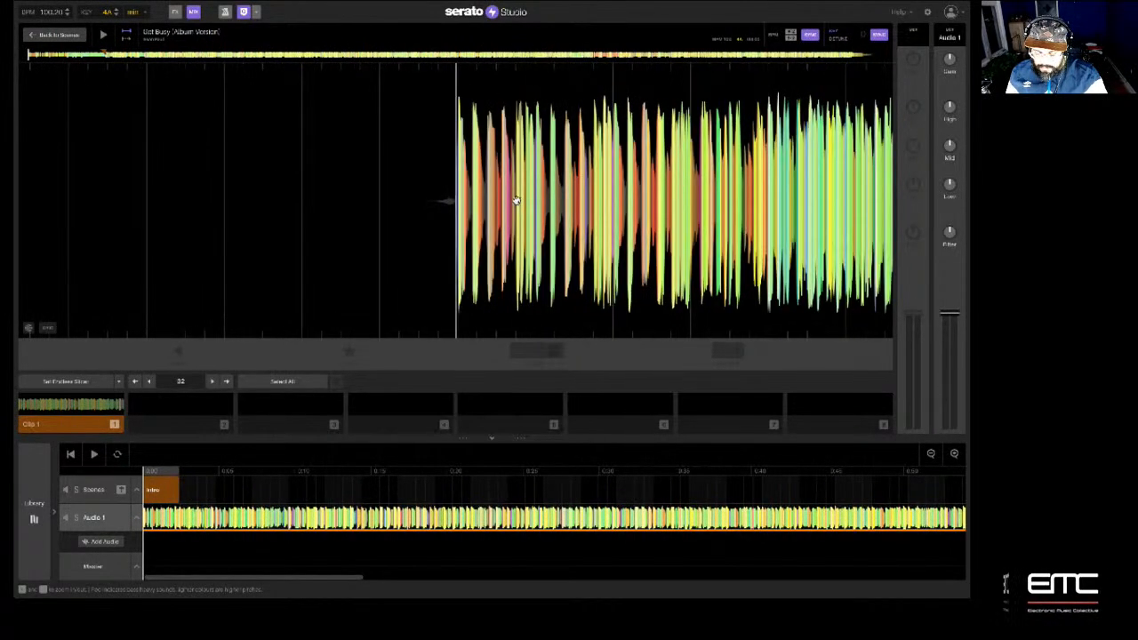
pyautogui.moveTo(515, 280); pyautogui.dragTo(514, 280)
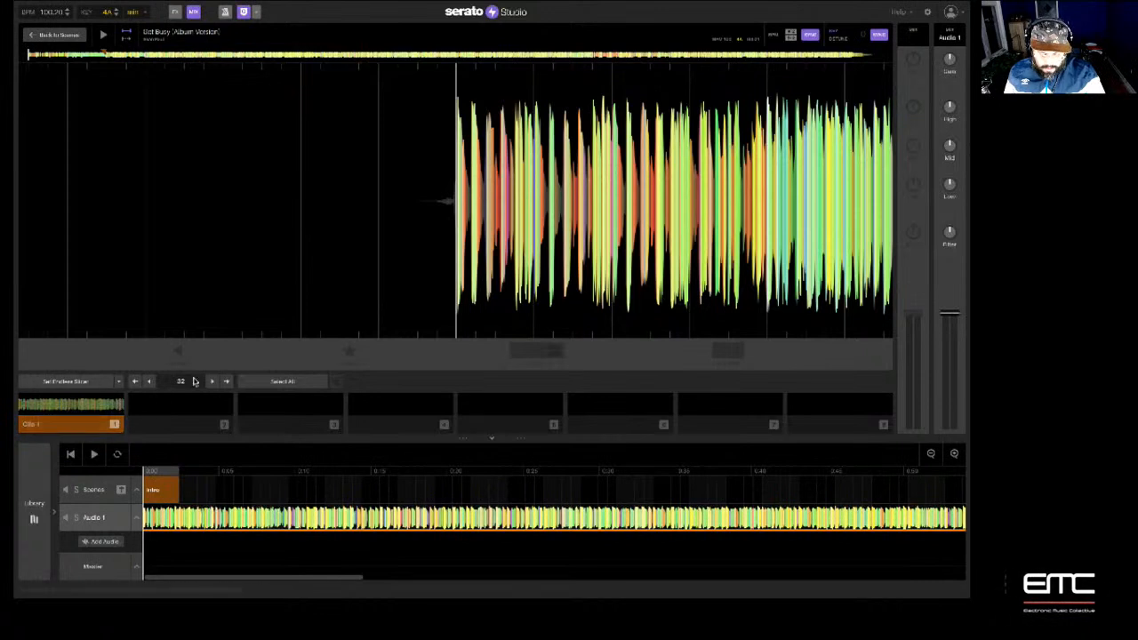
pyautogui.click(152, 382)
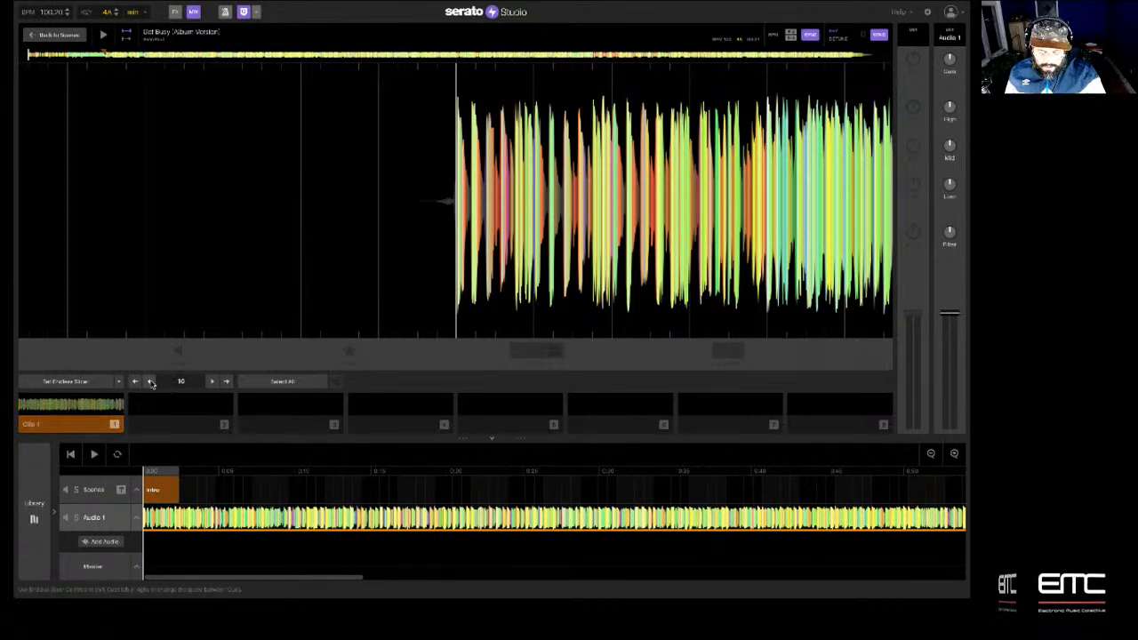
pyautogui.click(68, 384)
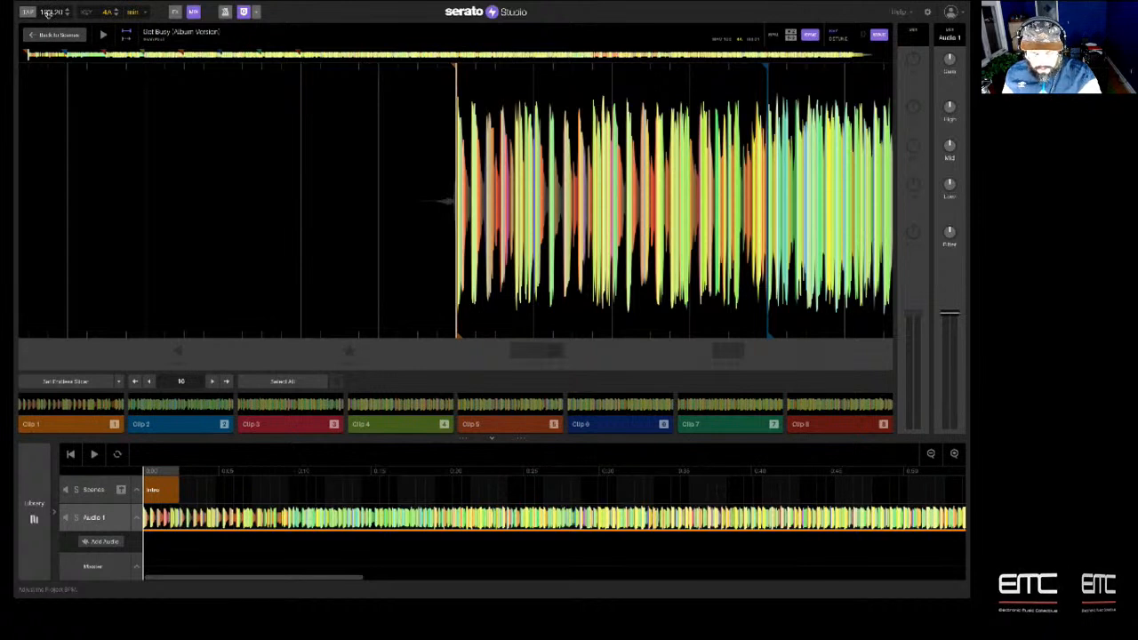
# Set the project tempo to 120 BPM and play the sliced song from its first beat
pyautogui.press('Return')
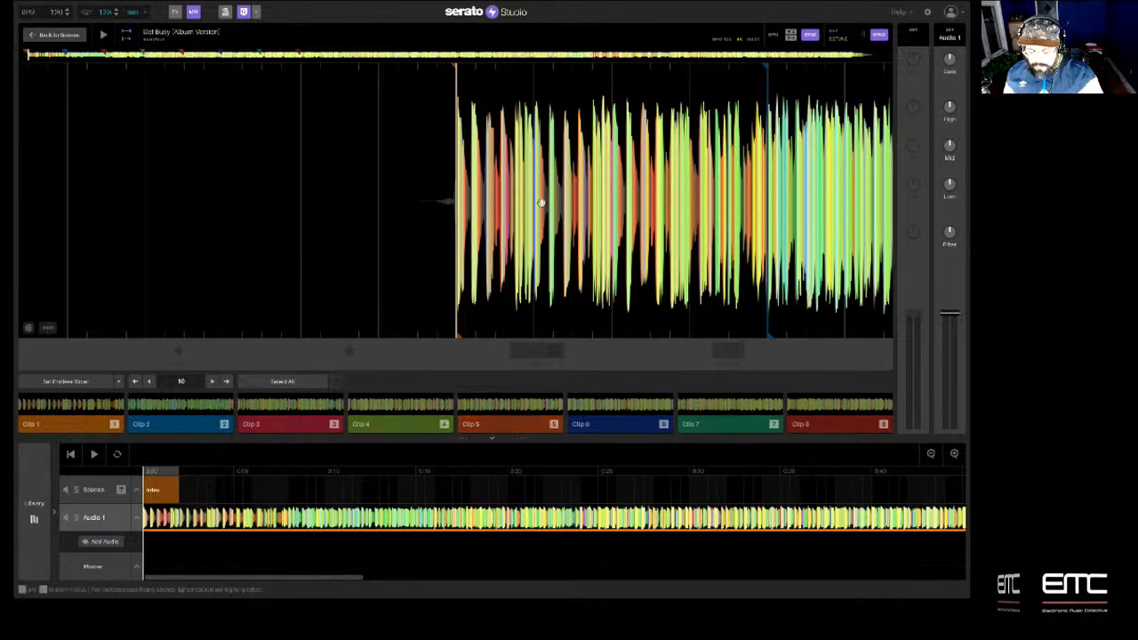
pyautogui.moveTo(528, 217)
pyautogui.mouseDown()
pyautogui.moveTo(541, 223)
pyautogui.moveTo(516, 217)
pyautogui.mouseUp()
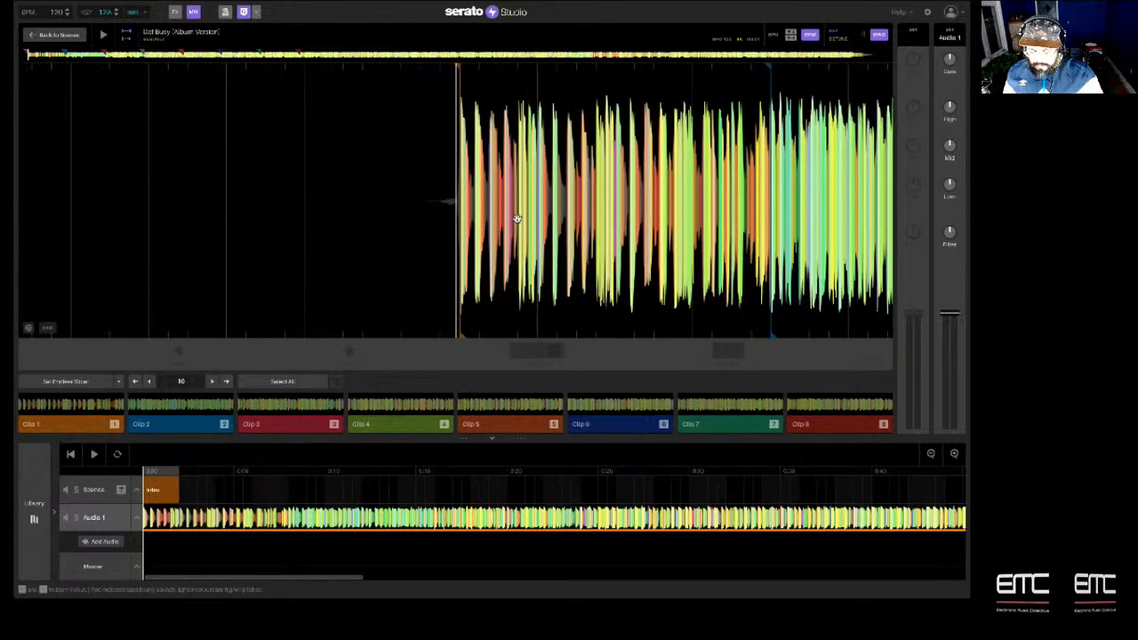
pyautogui.press('space')
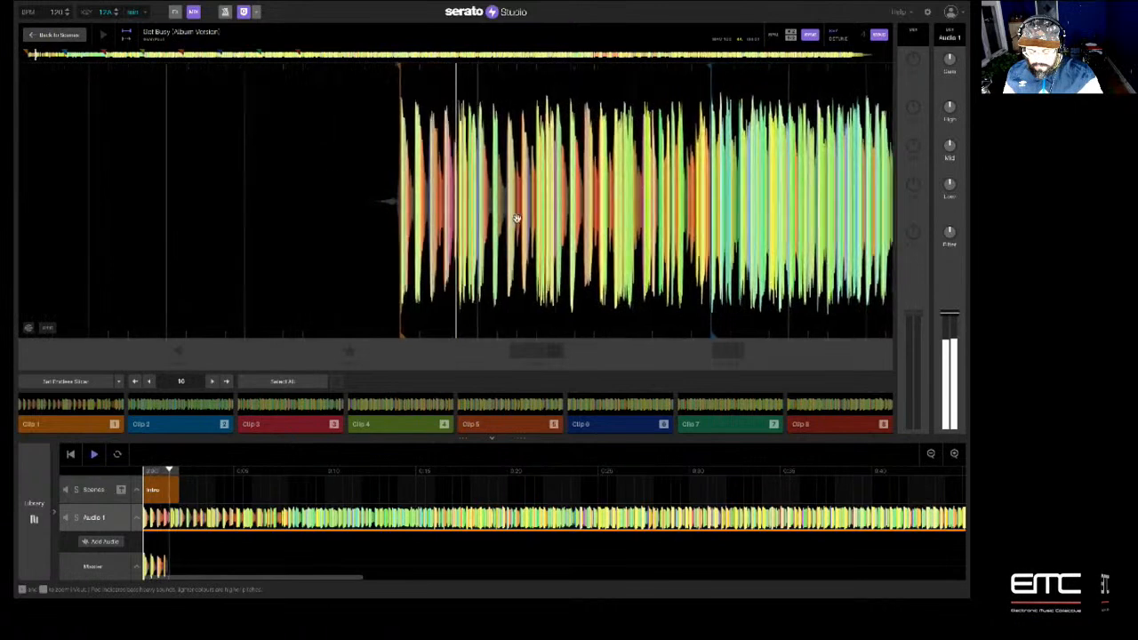
# Stop playback and delete the Intro scene from the start of the timeline
pyautogui.press('space')
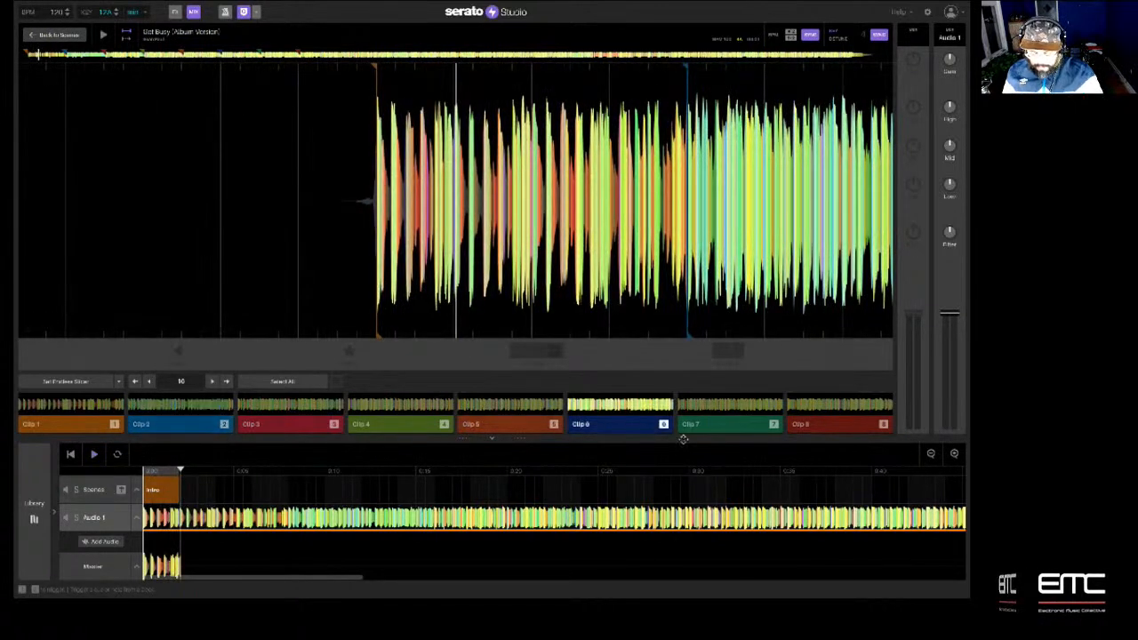
pyautogui.click(156, 486)
pyautogui.press('Delete')
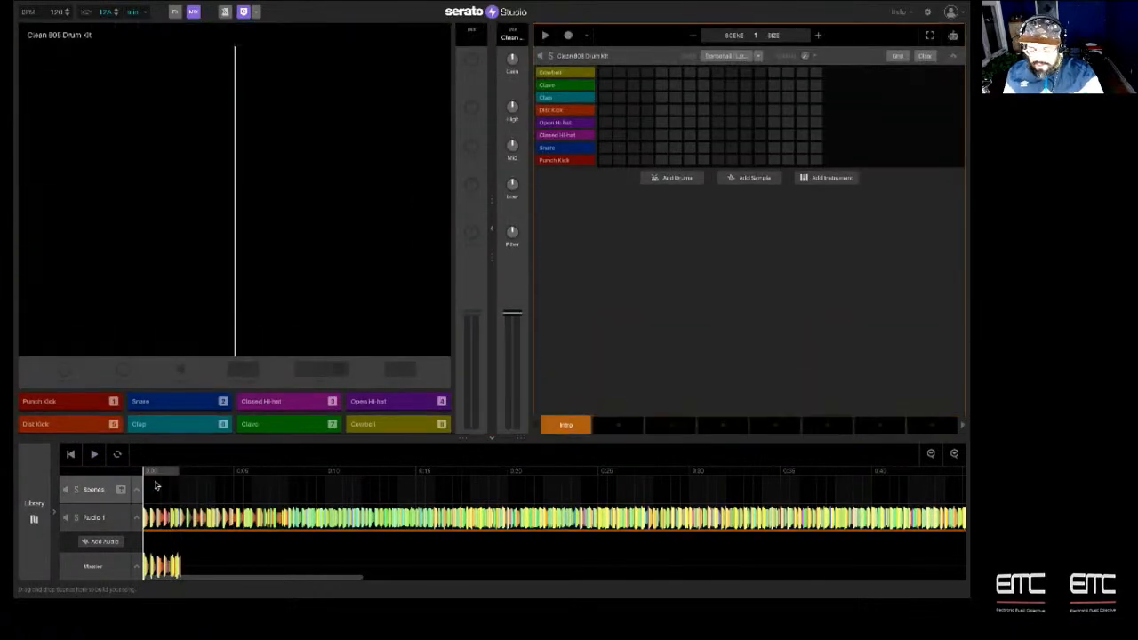
pyautogui.press('Tab')
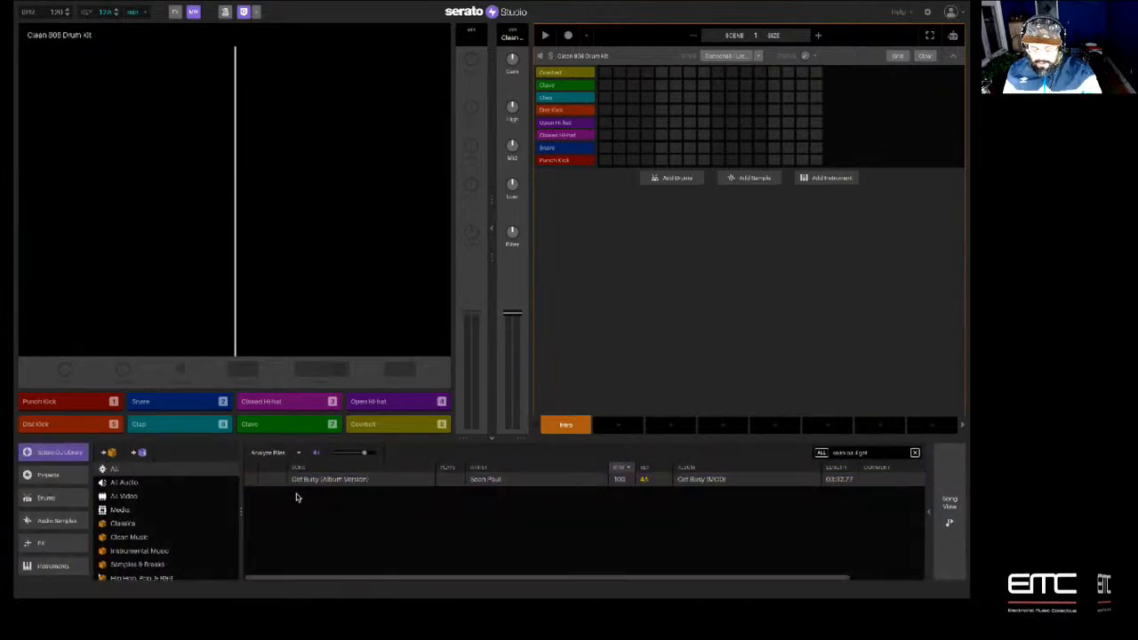
pyautogui.click(947, 509)
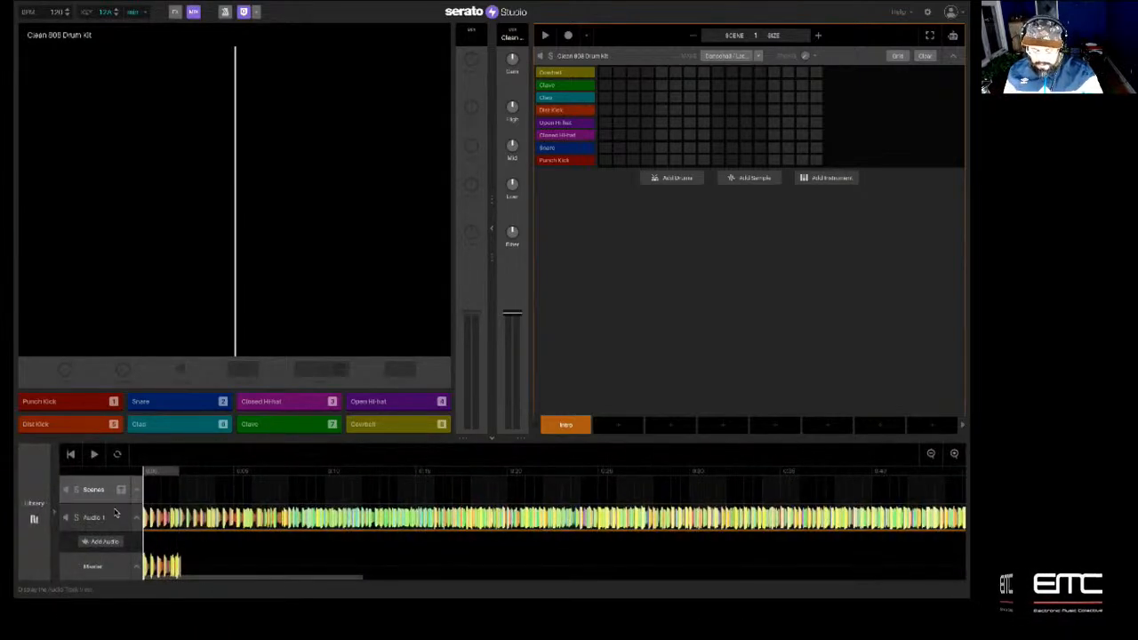
# Shift the sliced song on Audio 1 one bar later and return it to the start of the timeline
pyautogui.click(116, 513)
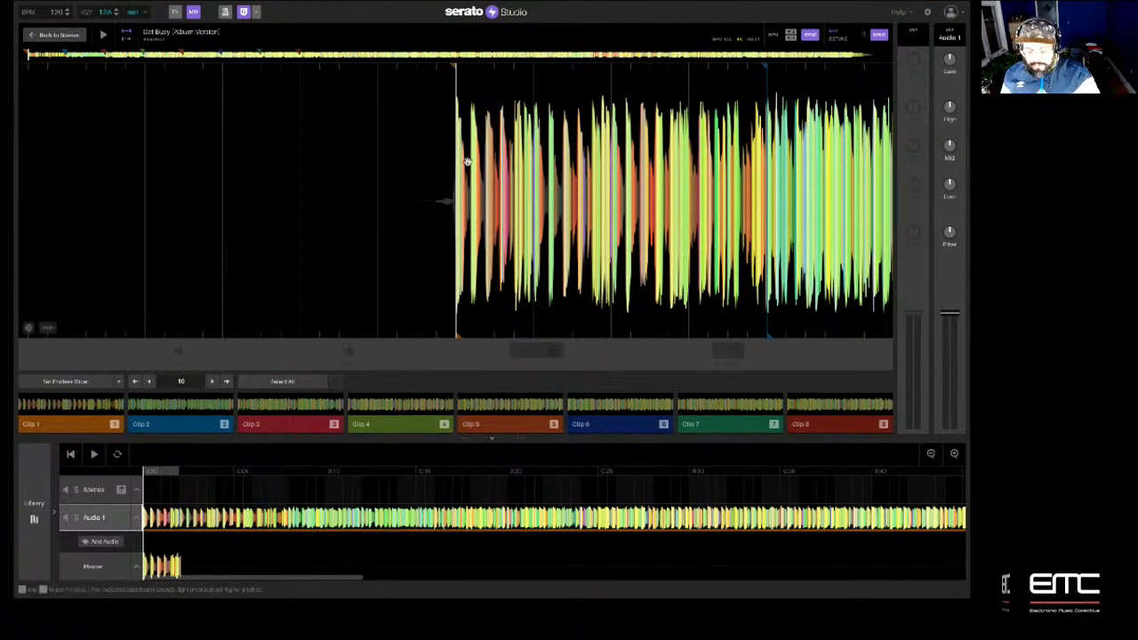
pyautogui.moveTo(190, 514); pyautogui.dragTo(229, 516)
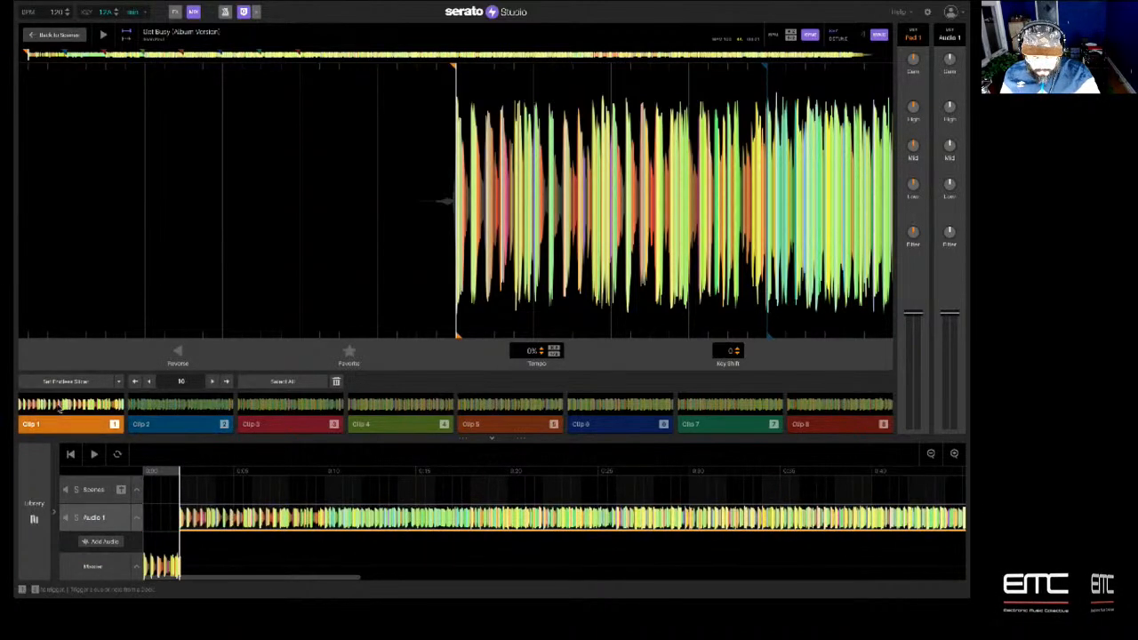
pyautogui.click(59, 405)
pyautogui.moveTo(181, 517); pyautogui.dragTo(205, 519)
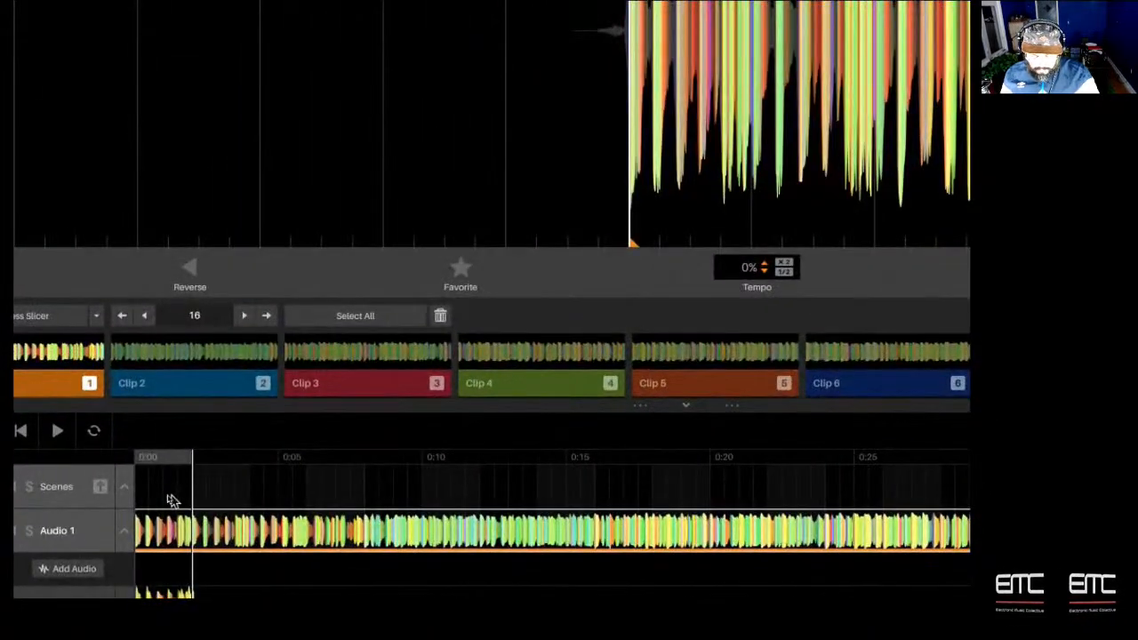
# Play the arrangement from the start and place Clip 1 again on Audio 1 at about 0:08 to repeat the song's intro
pyautogui.click(144, 494)
pyautogui.press('space')
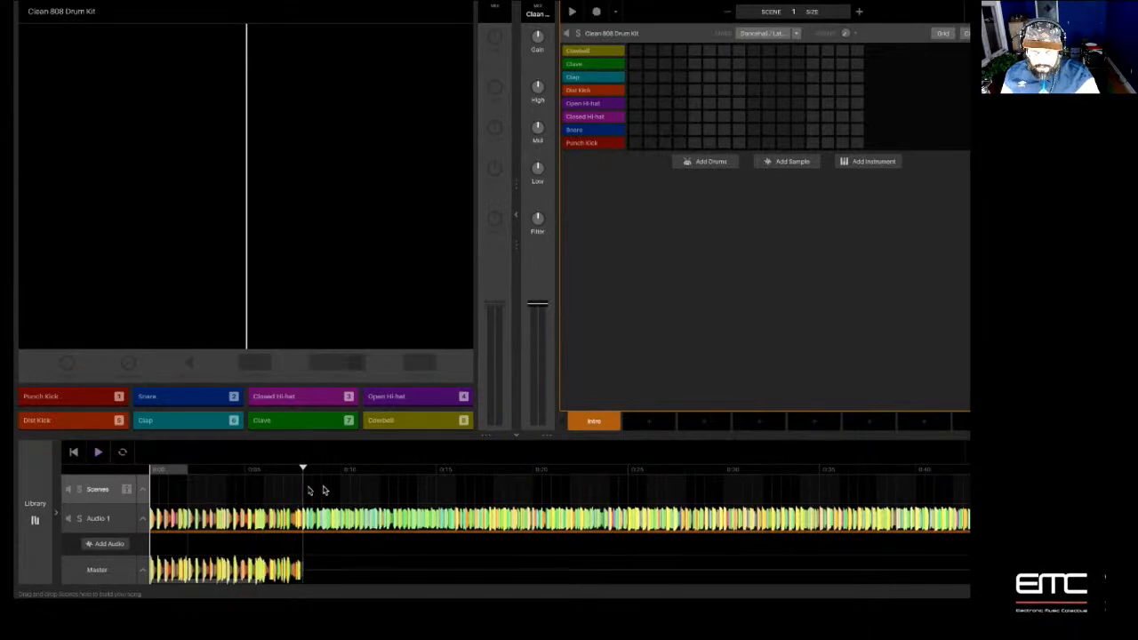
pyautogui.click(96, 518)
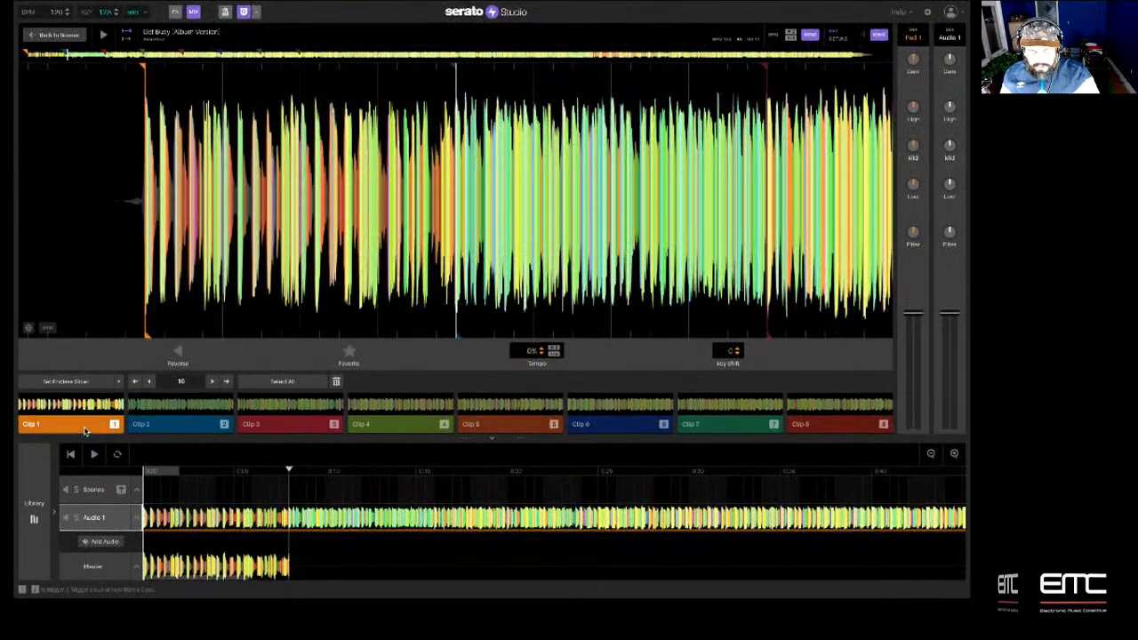
pyautogui.moveTo(85, 431); pyautogui.dragTo(345, 520)
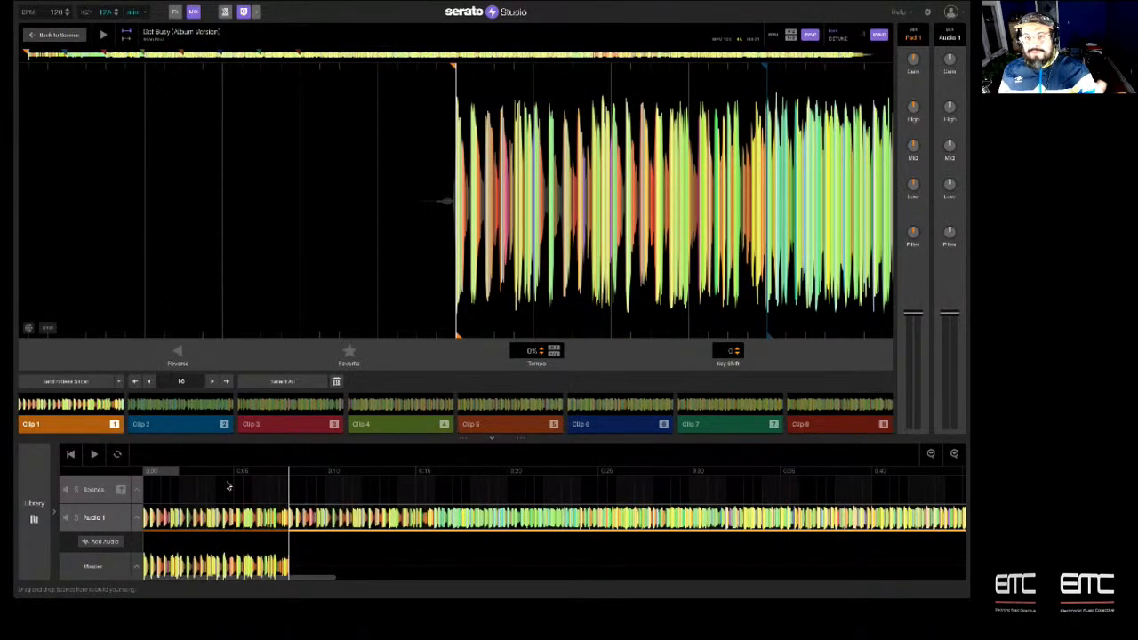
# Play the repeated intro from the start of the timeline and lower the Audio 1 channel's volume
pyautogui.click(147, 495)
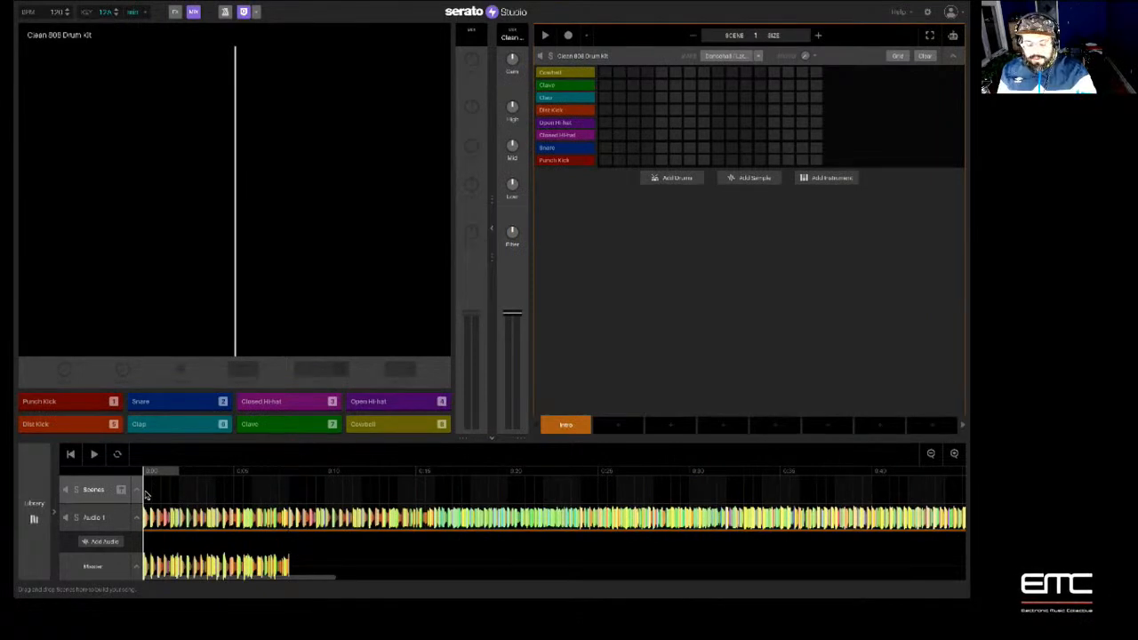
pyautogui.press('space')
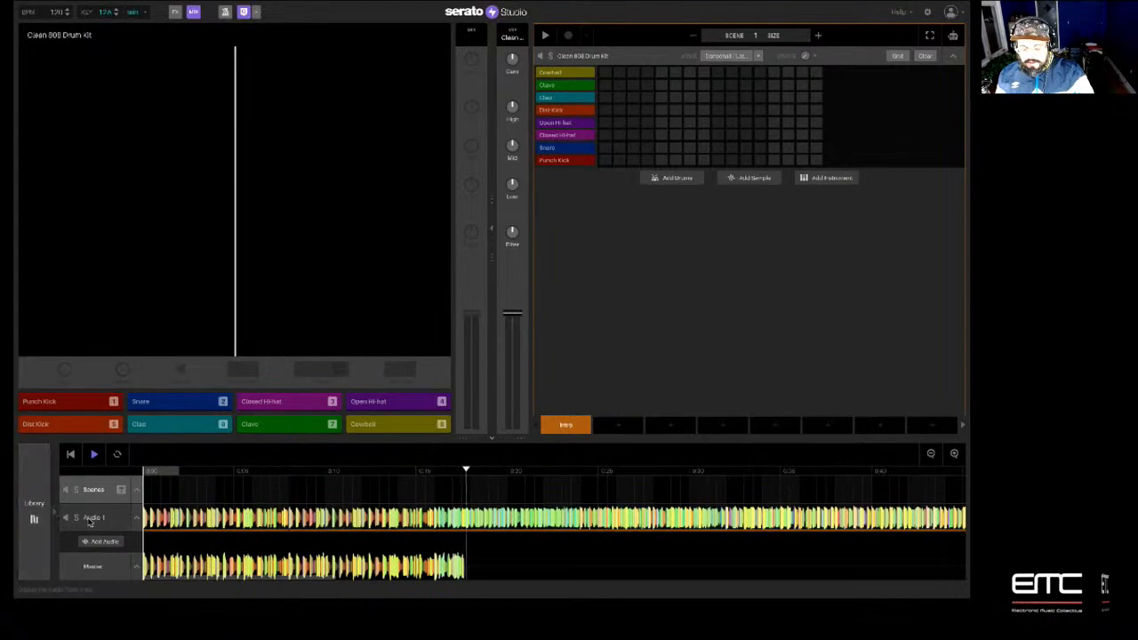
pyautogui.click(88, 523)
pyautogui.moveTo(957, 357); pyautogui.dragTo(957, 346)
pyautogui.press('space')
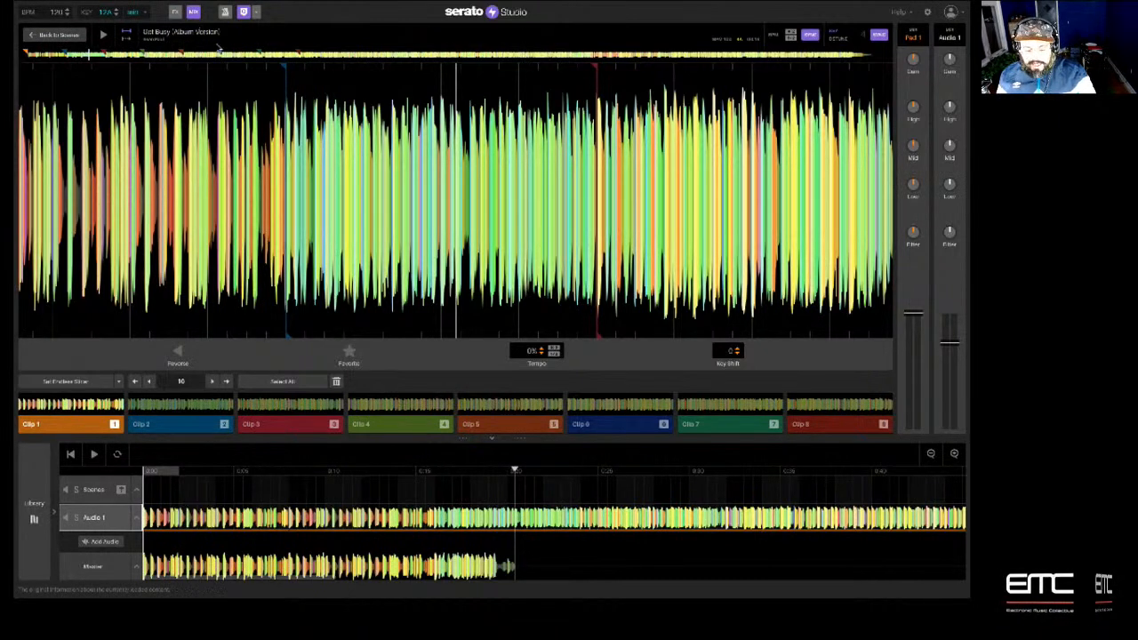
# Preview the source song on Audio 1 to locate a breakdown in its later part
pyautogui.click(103, 36)
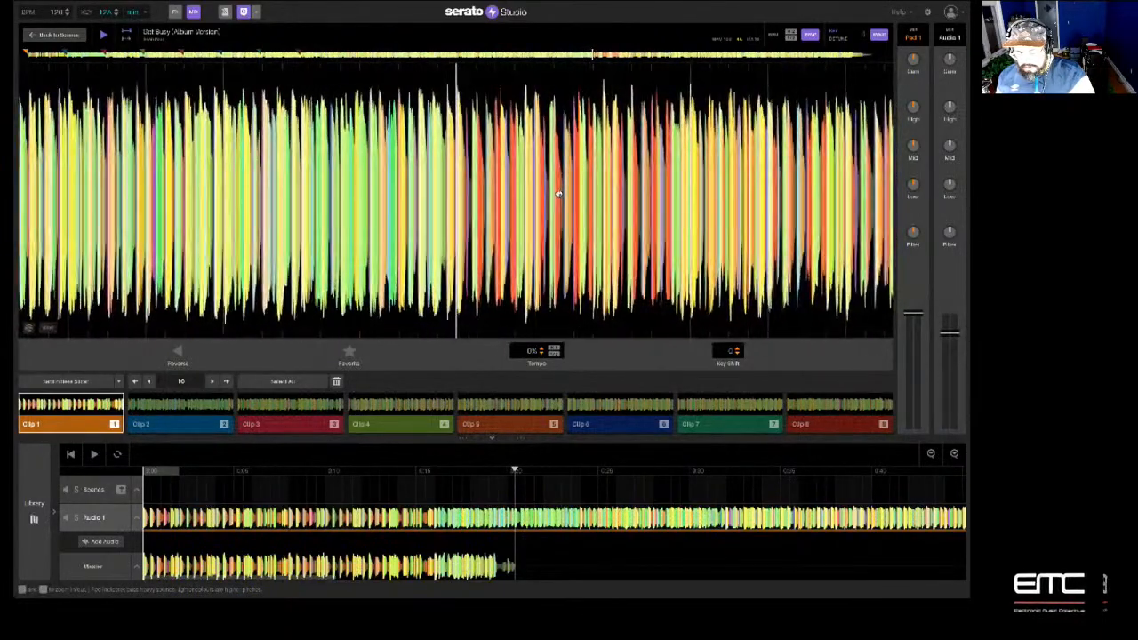
pyautogui.press('space')
pyautogui.press('space')
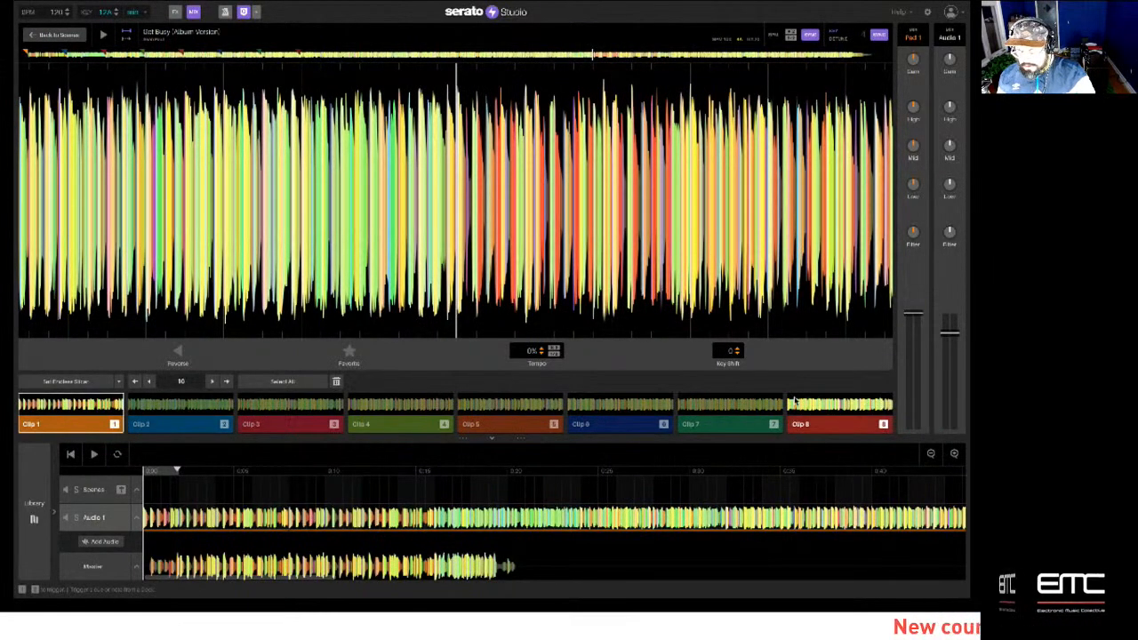
# Delete Clips 8, 7, 6 and 5 from the Audio 1 slice pads
pyautogui.click(813, 432)
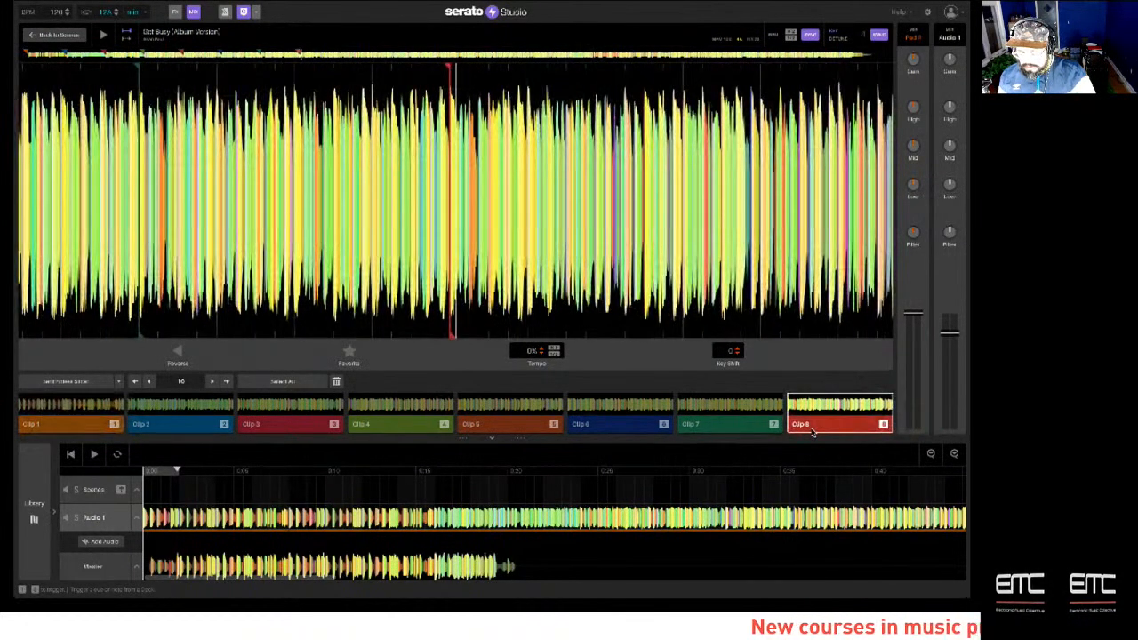
pyautogui.press('Delete')
pyautogui.click(738, 417)
pyautogui.press('Delete')
pyautogui.click(623, 419)
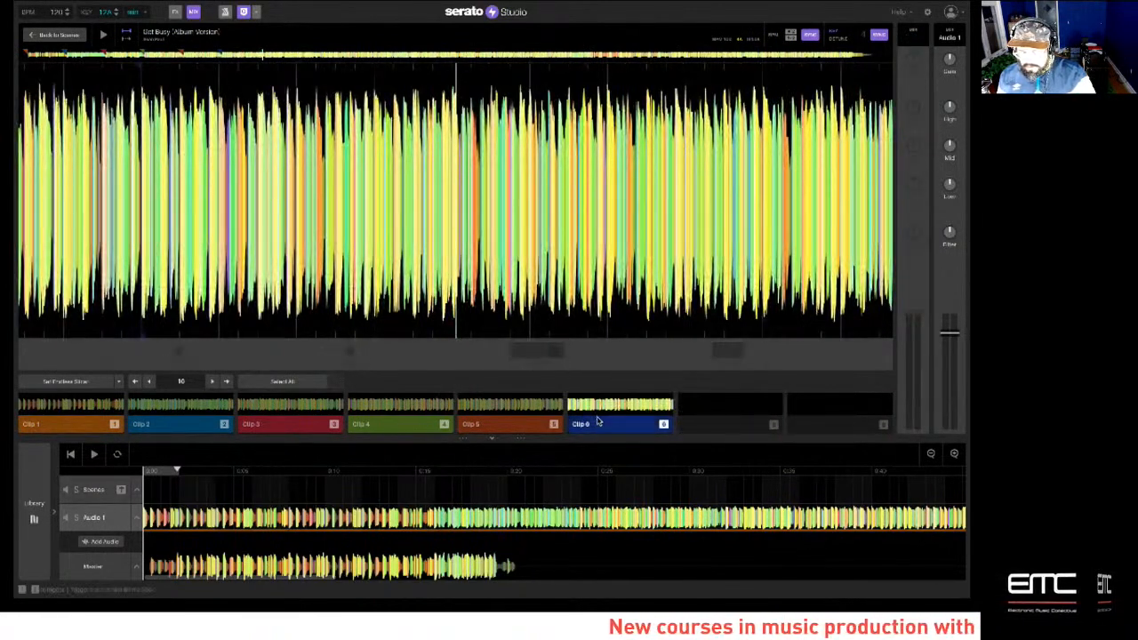
pyautogui.press('Delete')
pyautogui.click(518, 431)
pyautogui.press('Delete')
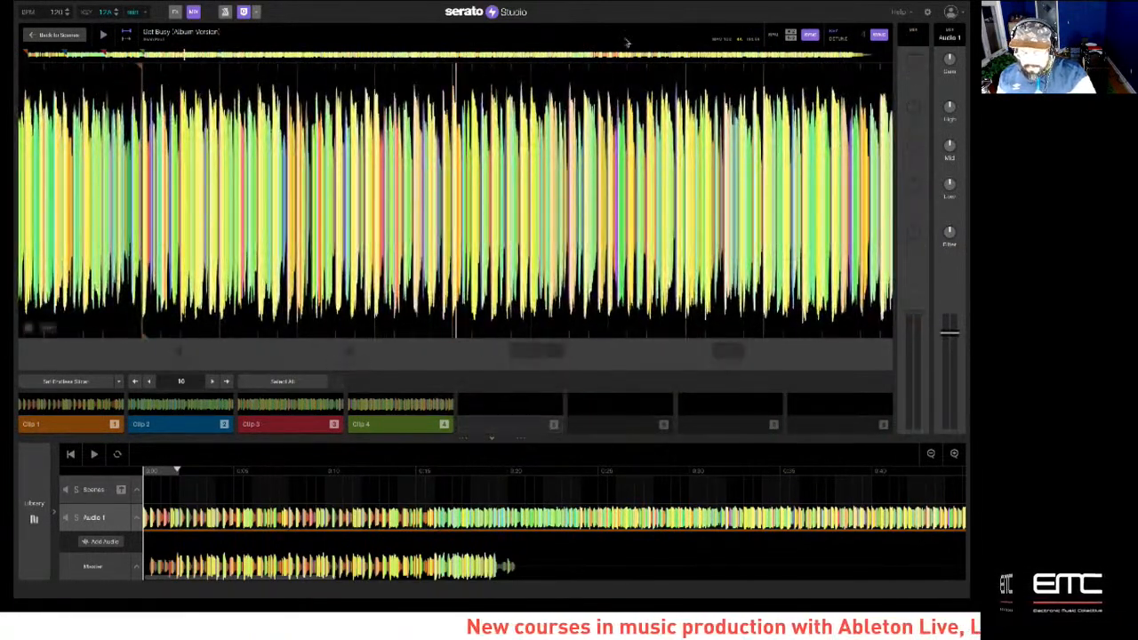
# Align the song's playhead with the start of the late breakdown and set it as Clip 5
pyautogui.click(591, 55)
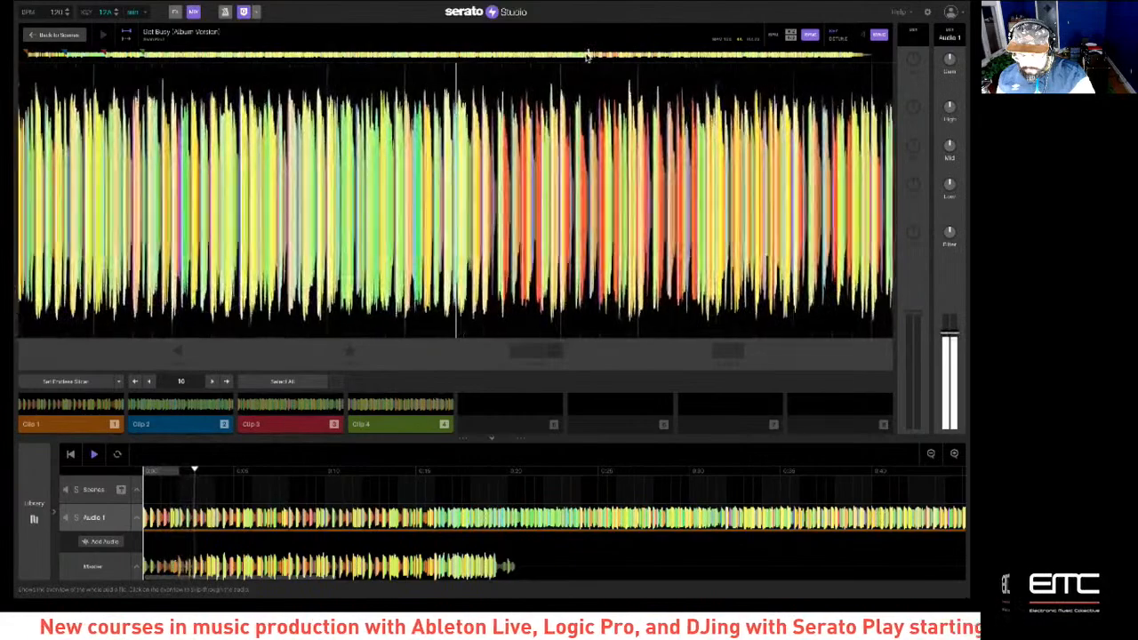
pyautogui.press('space')
pyautogui.moveTo(602, 183); pyautogui.dragTo(634, 188)
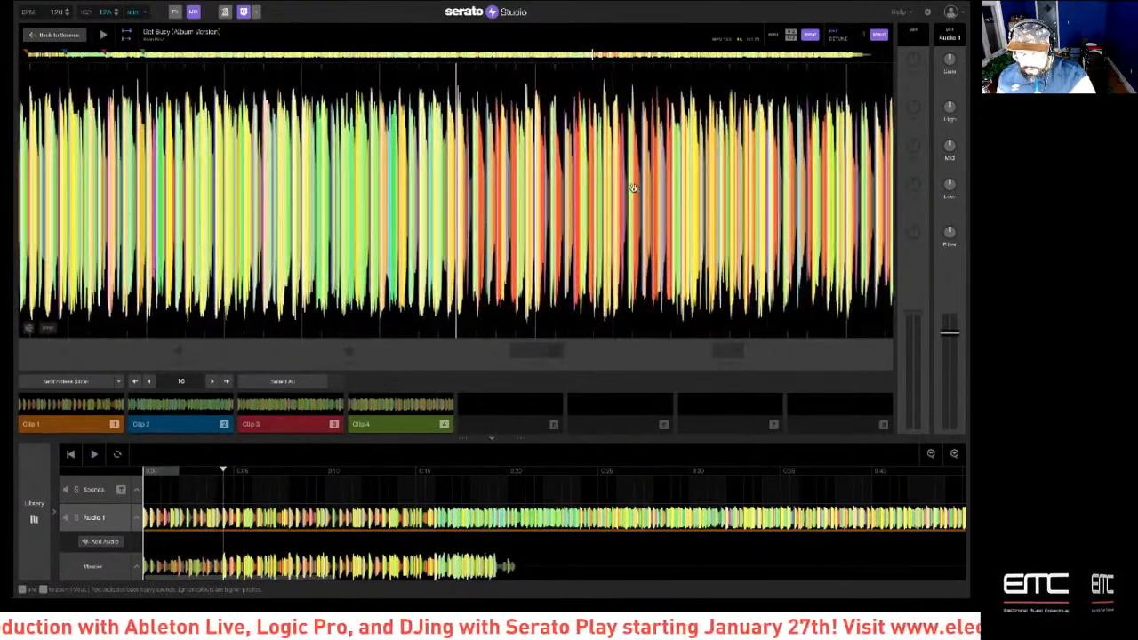
pyautogui.click(483, 426)
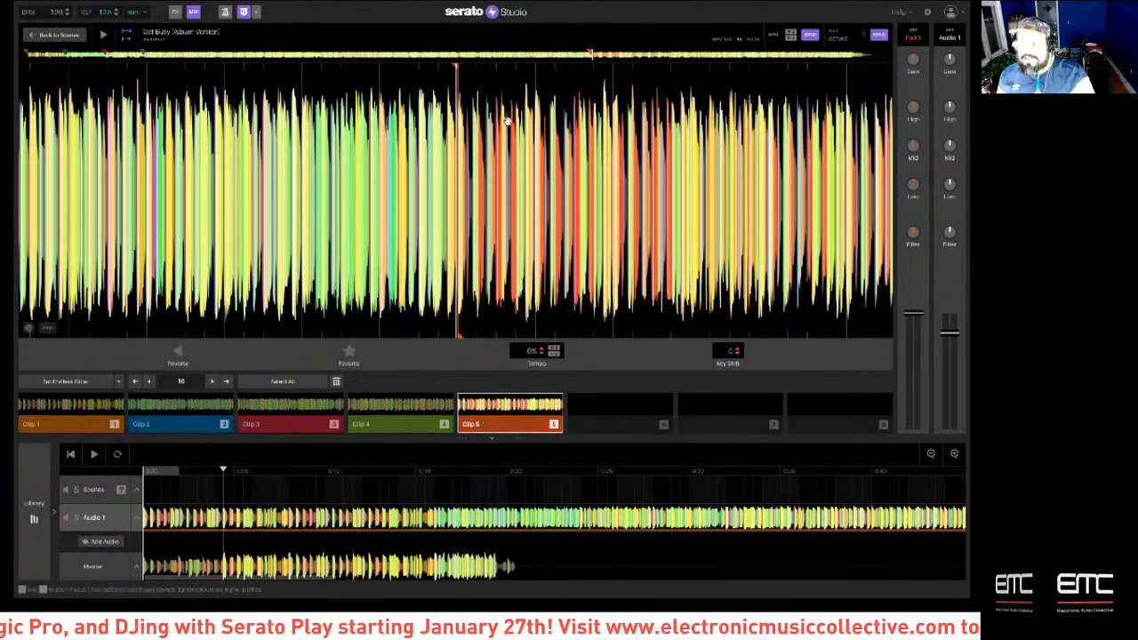
# Play the song onward from the Clip 5 cue to check the breakdown section
pyautogui.press('space')
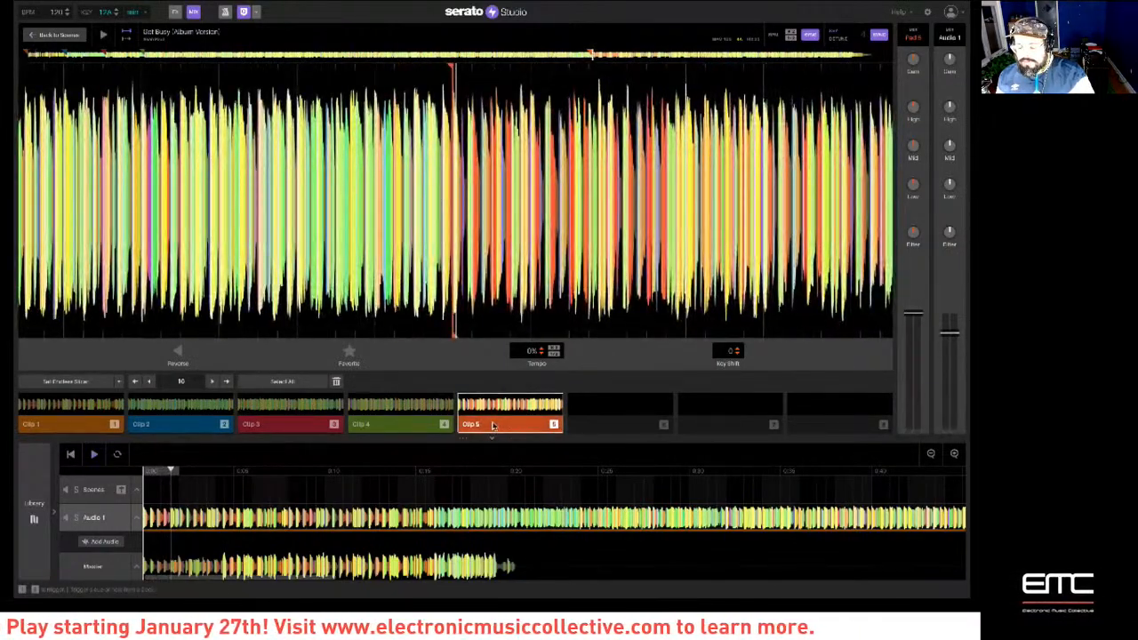
pyautogui.click(104, 35)
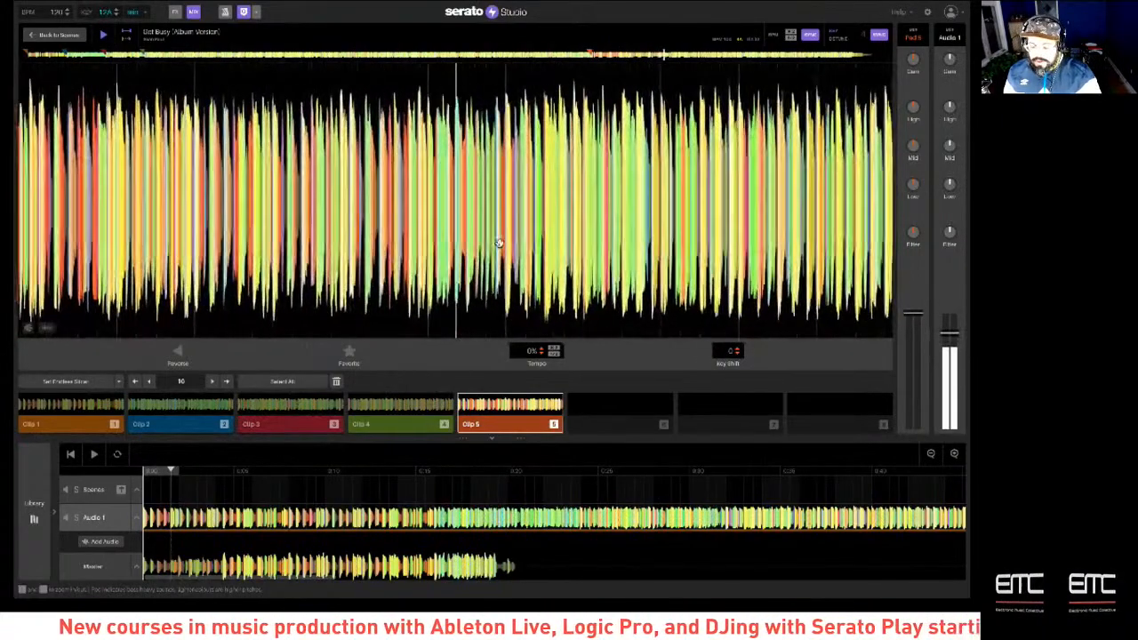
pyautogui.press('space')
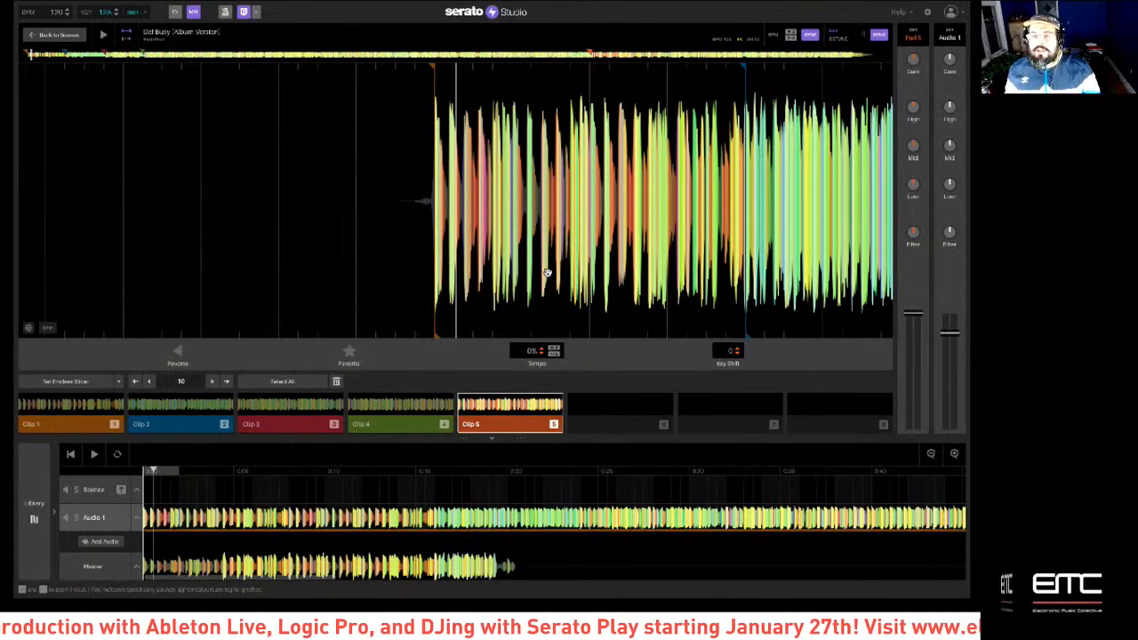
# Audition Clip 5 and place it on Audio 1 at the start of the timeline
pyautogui.click(485, 411)
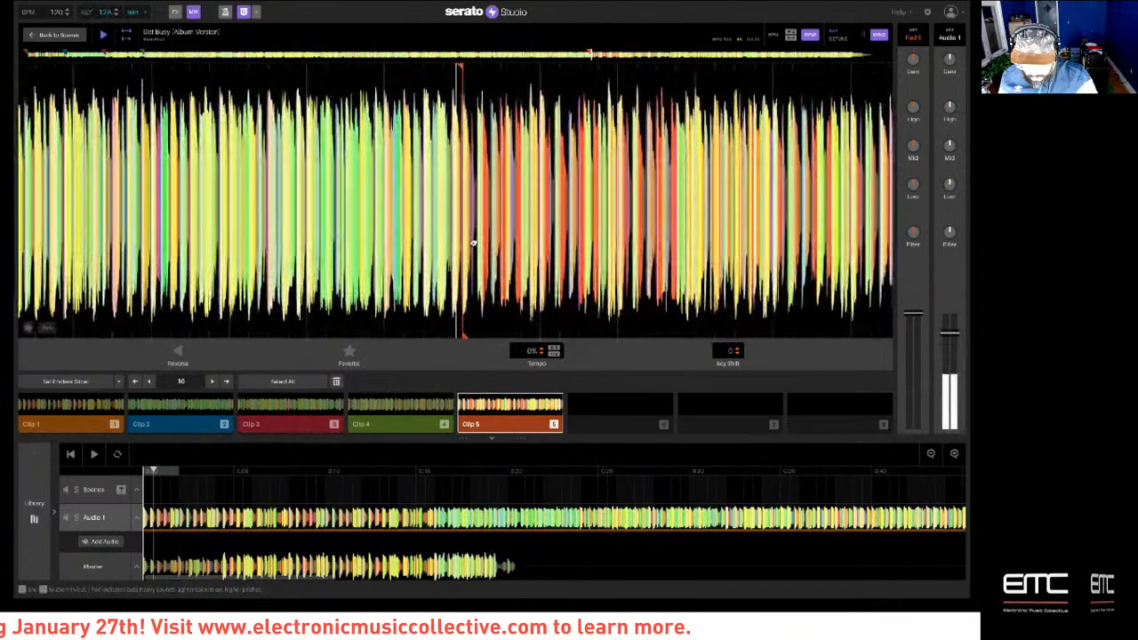
pyautogui.click(482, 417)
pyautogui.moveTo(487, 413); pyautogui.dragTo(173, 493)
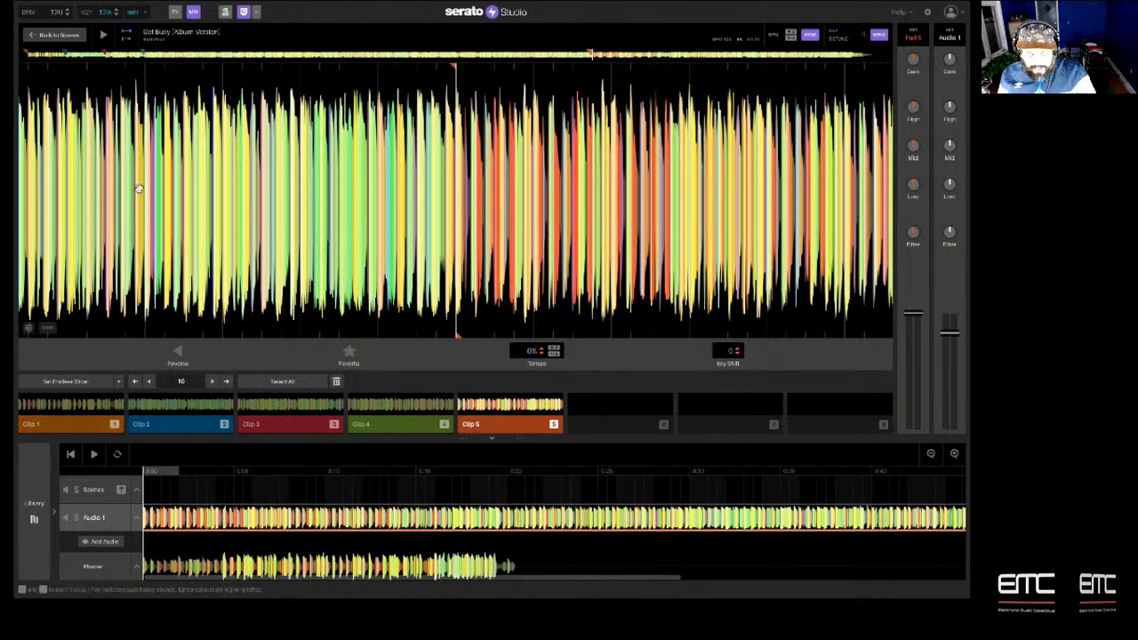
# Audition Clips 1 and 2 to compare which section should follow the breakdown
pyautogui.press('1')
pyautogui.press('1')
pyautogui.press('1')
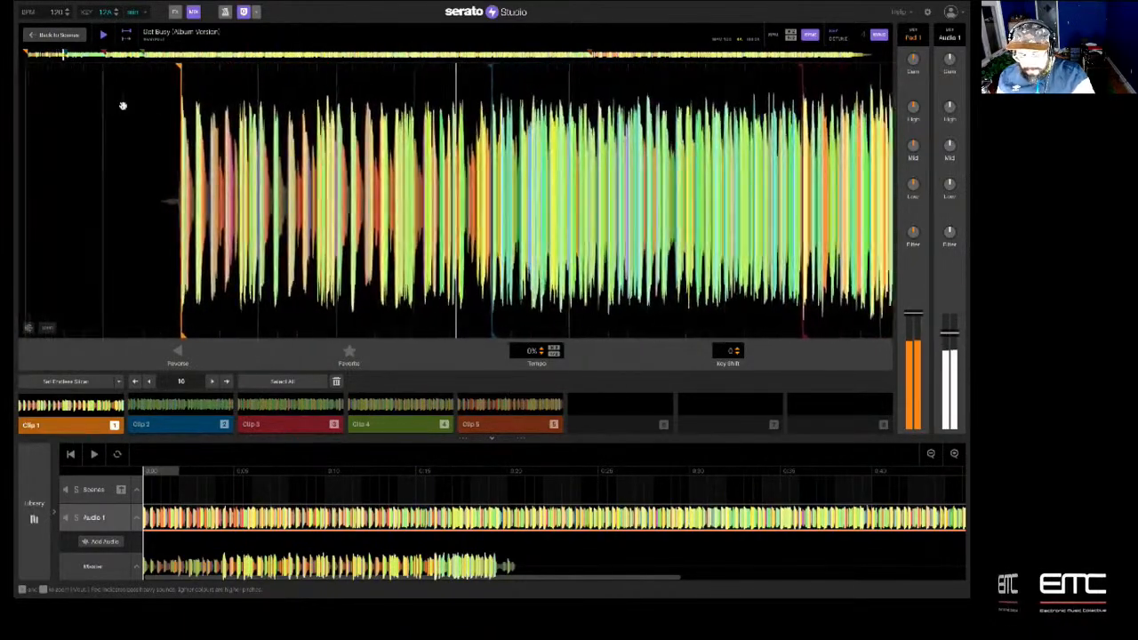
pyautogui.press('space')
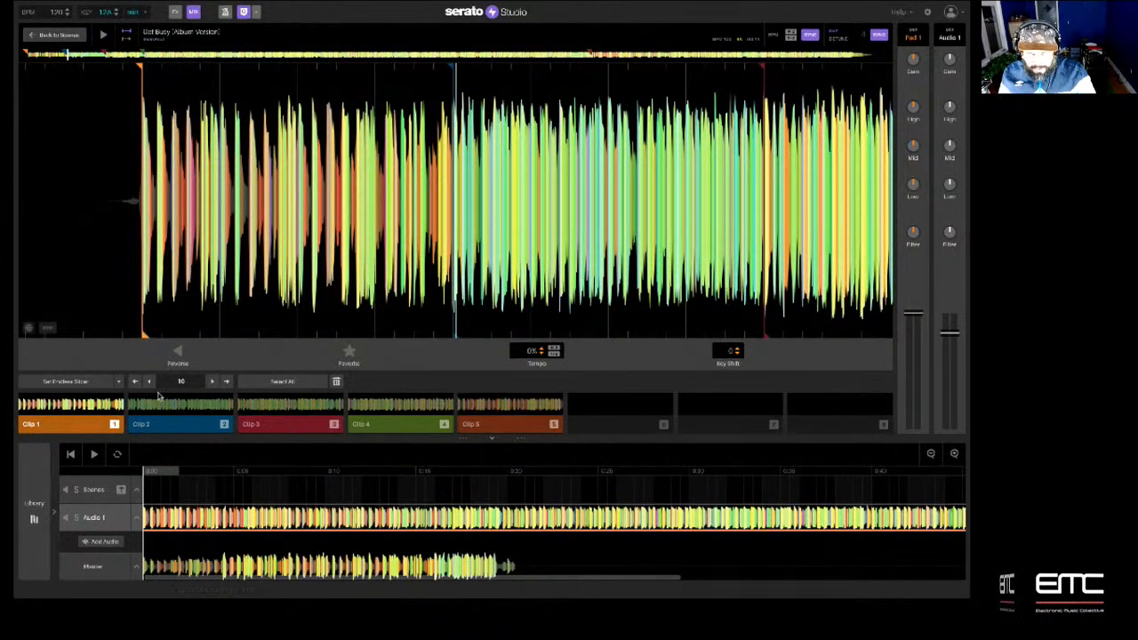
pyautogui.click(152, 426)
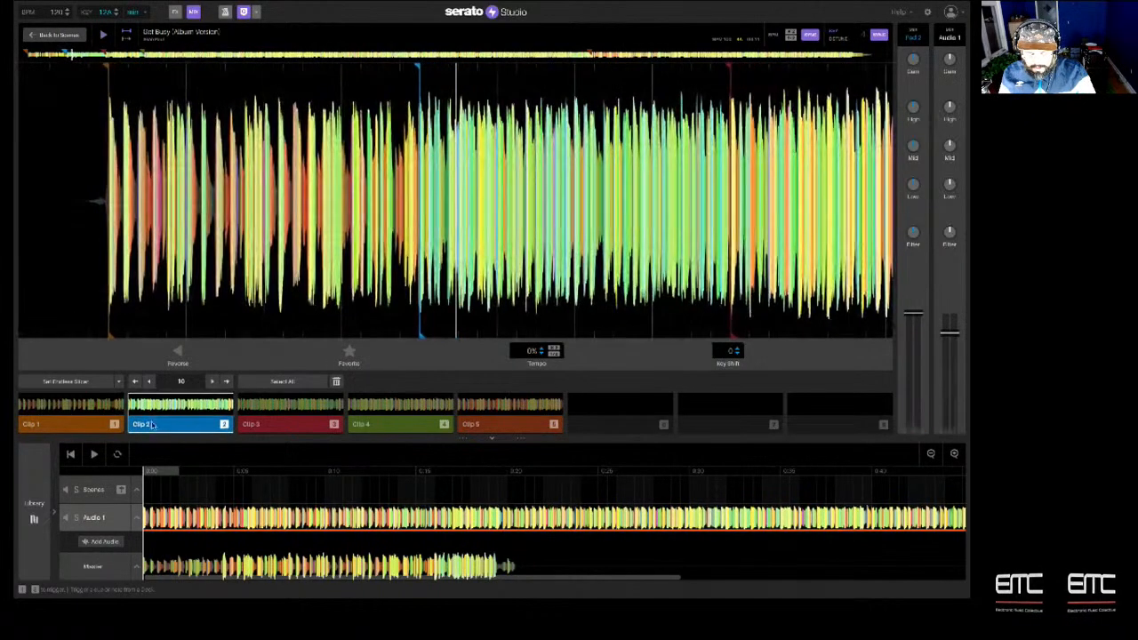
pyautogui.moveTo(152, 426); pyautogui.dragTo(222, 514)
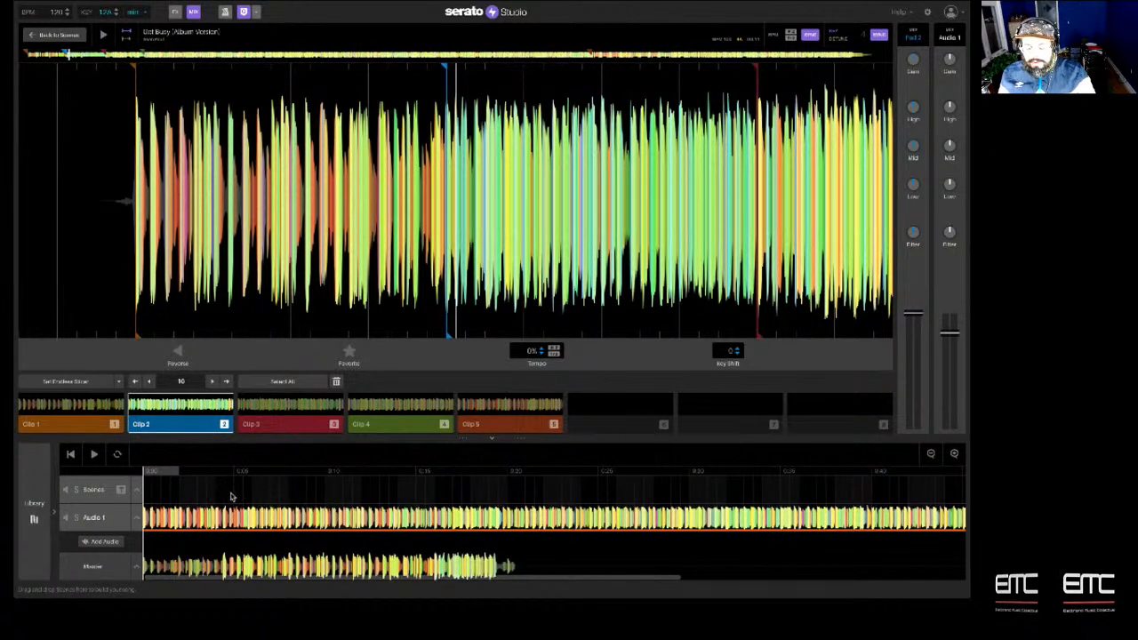
# Extend the Intro scene's size to 8 and place it at the start of the timeline's scenes track
pyautogui.click(93, 488)
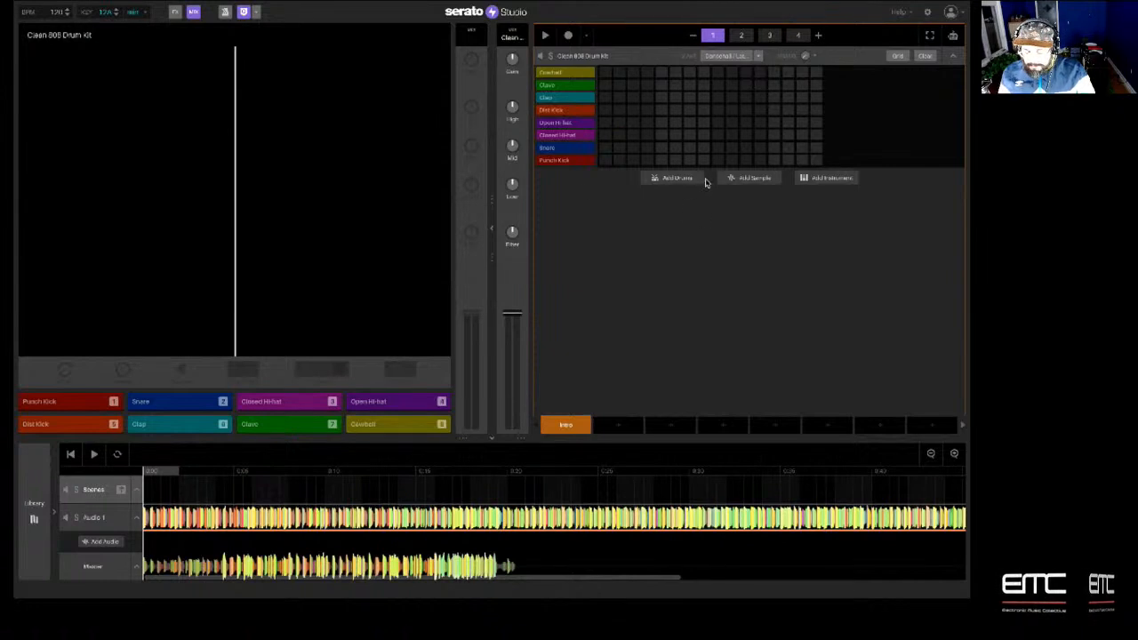
pyautogui.click(818, 35)
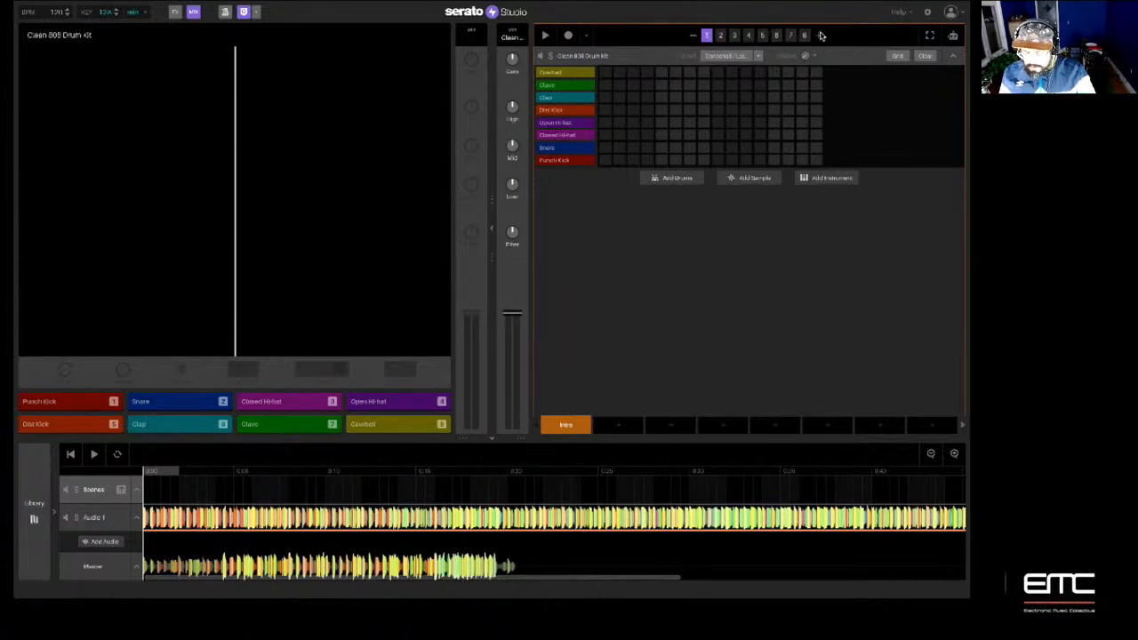
pyautogui.moveTo(578, 421); pyautogui.dragTo(177, 501)
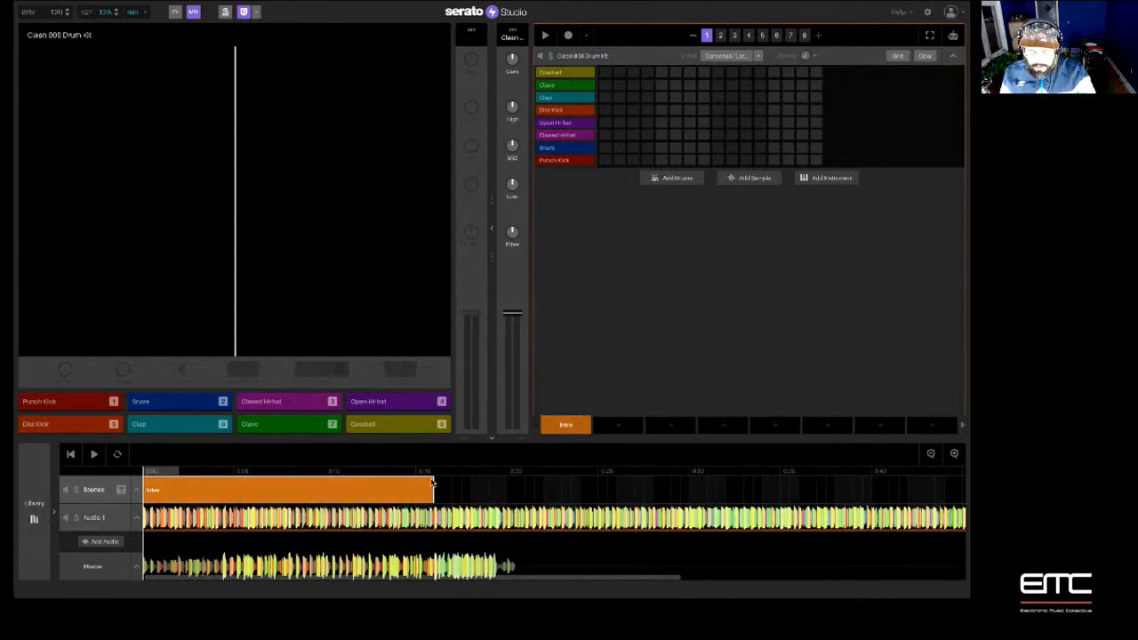
# Place Clip 2 on Audio 1 at the end of the Intro scene, at about 0:16
pyautogui.click(90, 511)
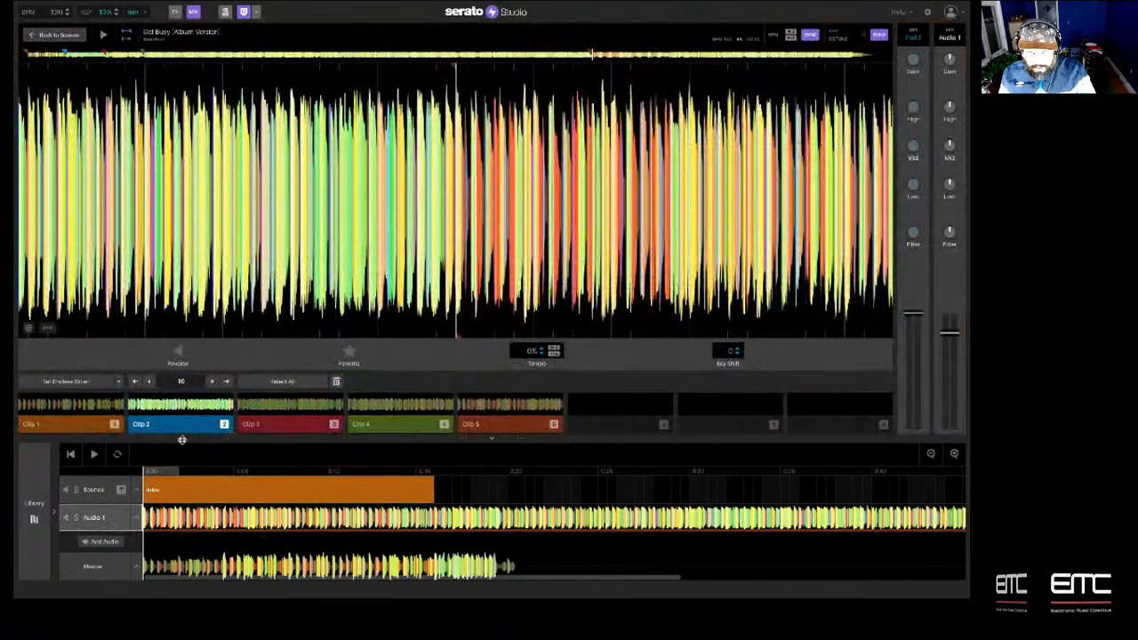
pyautogui.moveTo(188, 410); pyautogui.dragTo(498, 518)
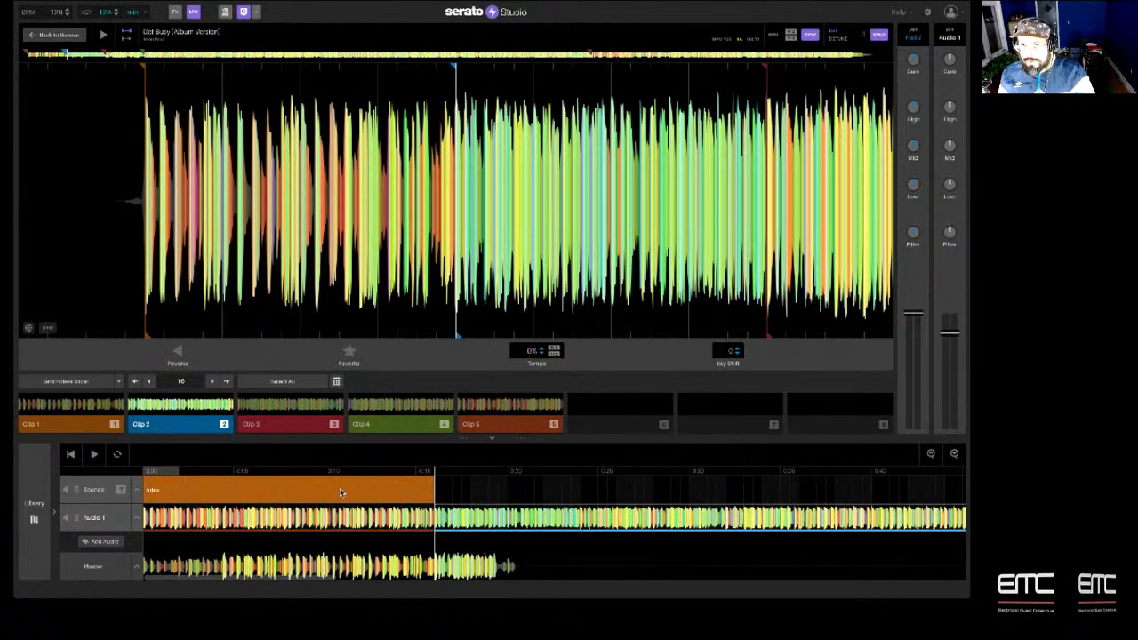
# Remove the Intro scene from the timeline's scenes track and play the Audio 1 arrangement from the start through the Clip 2 transition
pyautogui.click(355, 493)
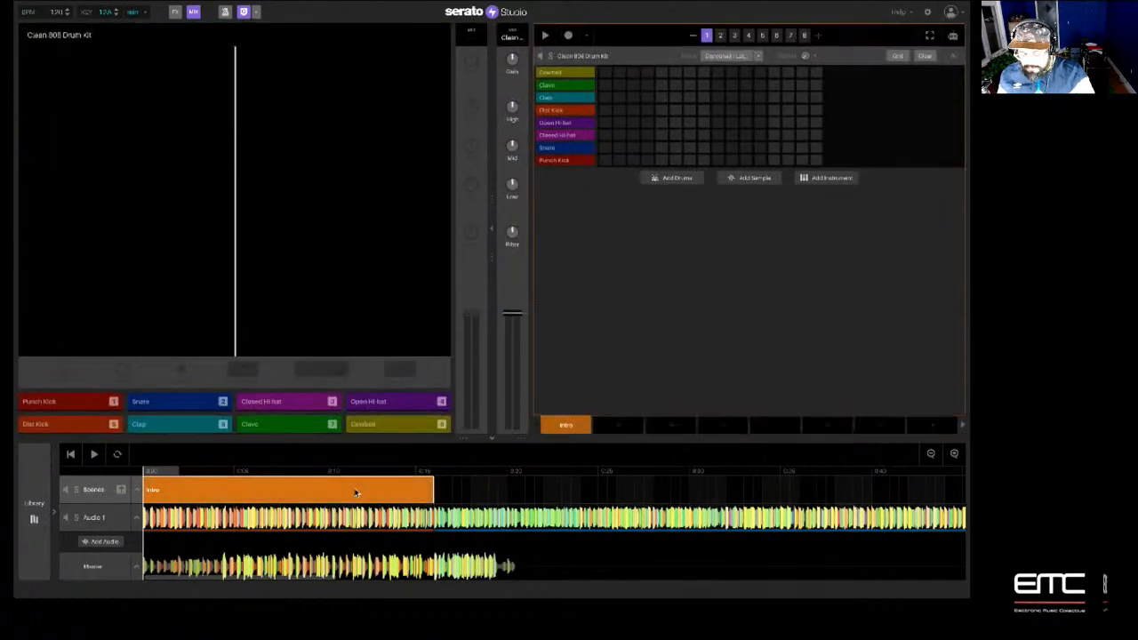
pyautogui.click(105, 519)
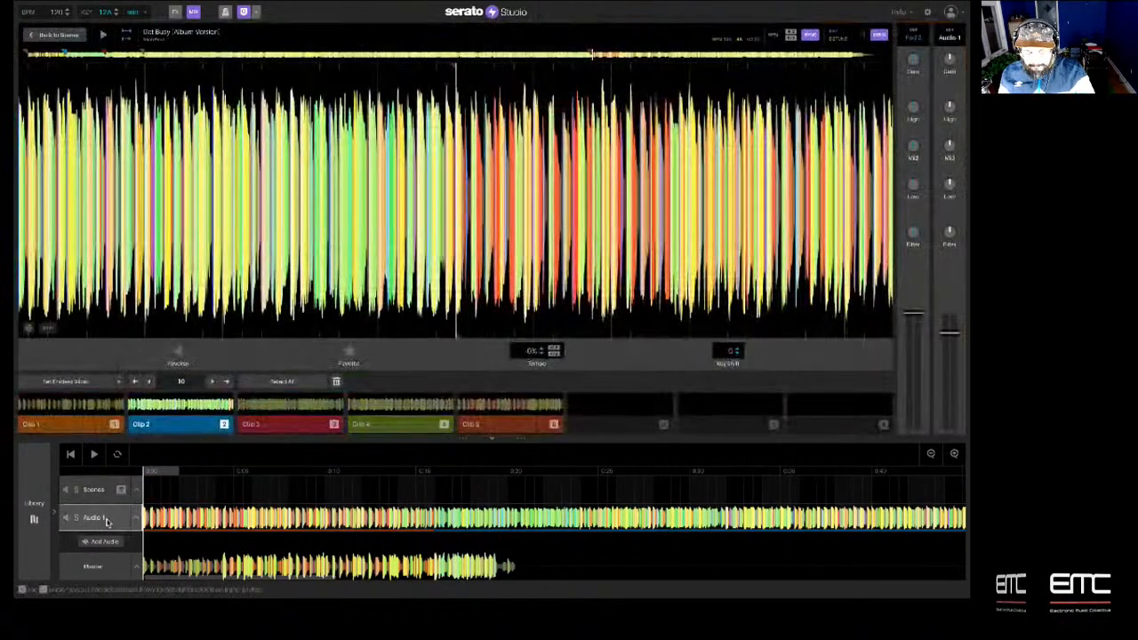
pyautogui.click(147, 492)
pyautogui.press('space')
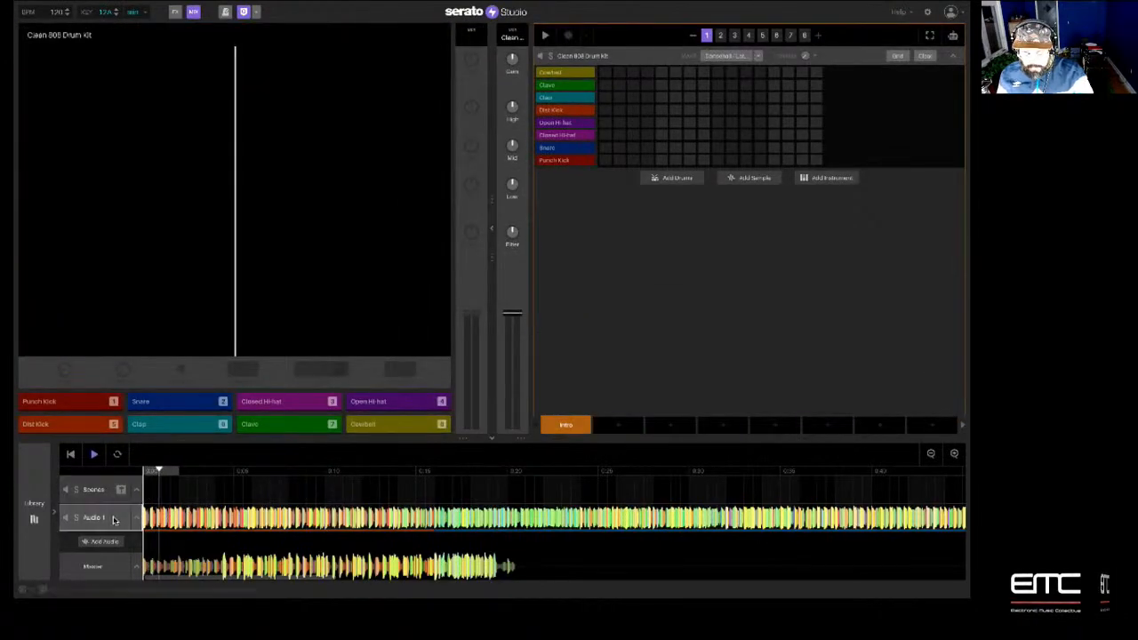
pyautogui.click(113, 519)
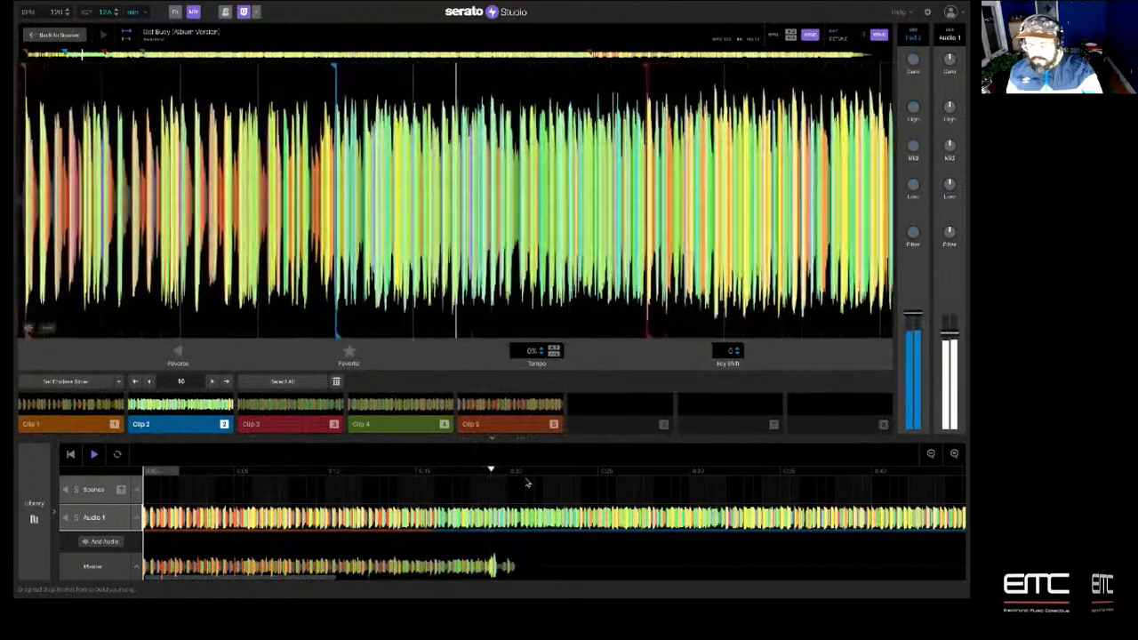
pyautogui.press('space')
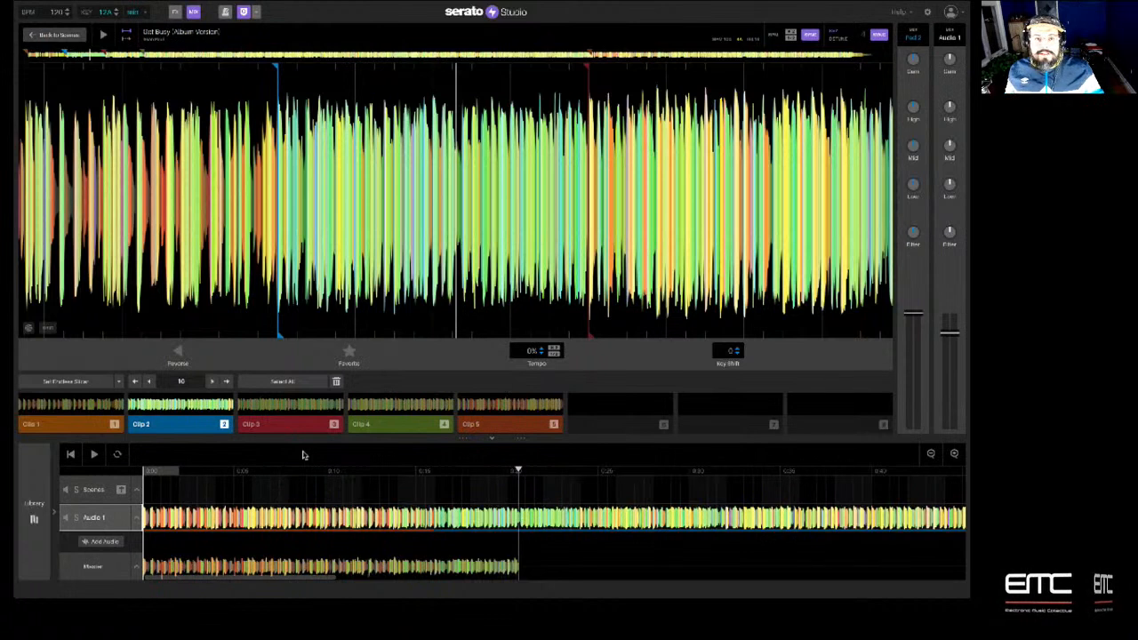
# Raise Audio 1's volume fader to the same level as the adjacent pad channel's fader
pyautogui.hscroll(1, 415, 492)
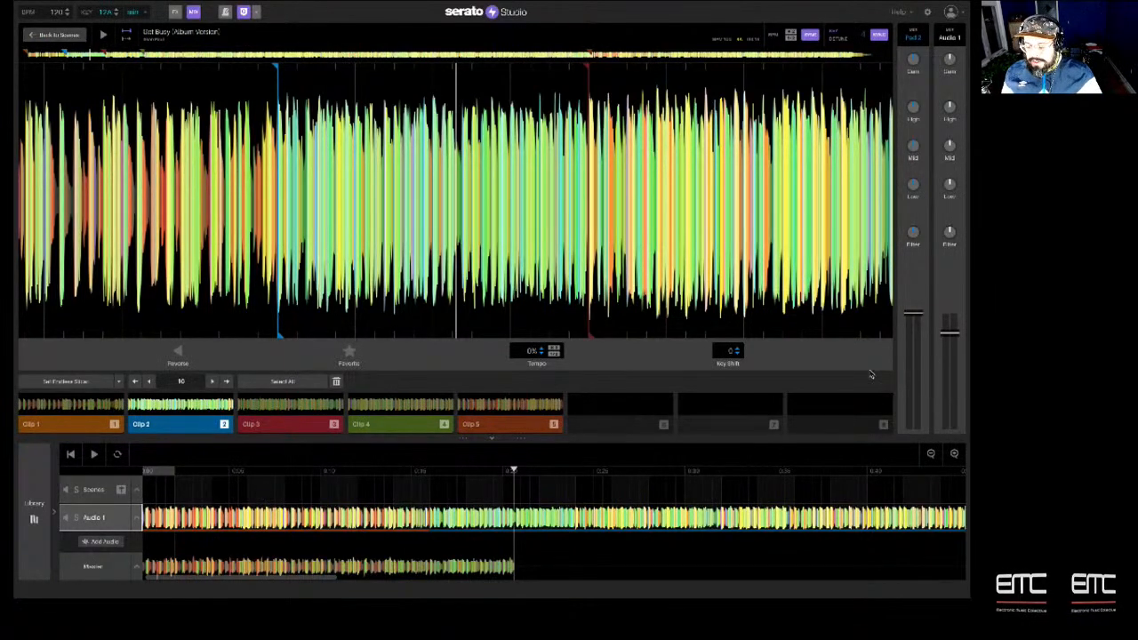
pyautogui.moveTo(952, 340); pyautogui.dragTo(952, 316)
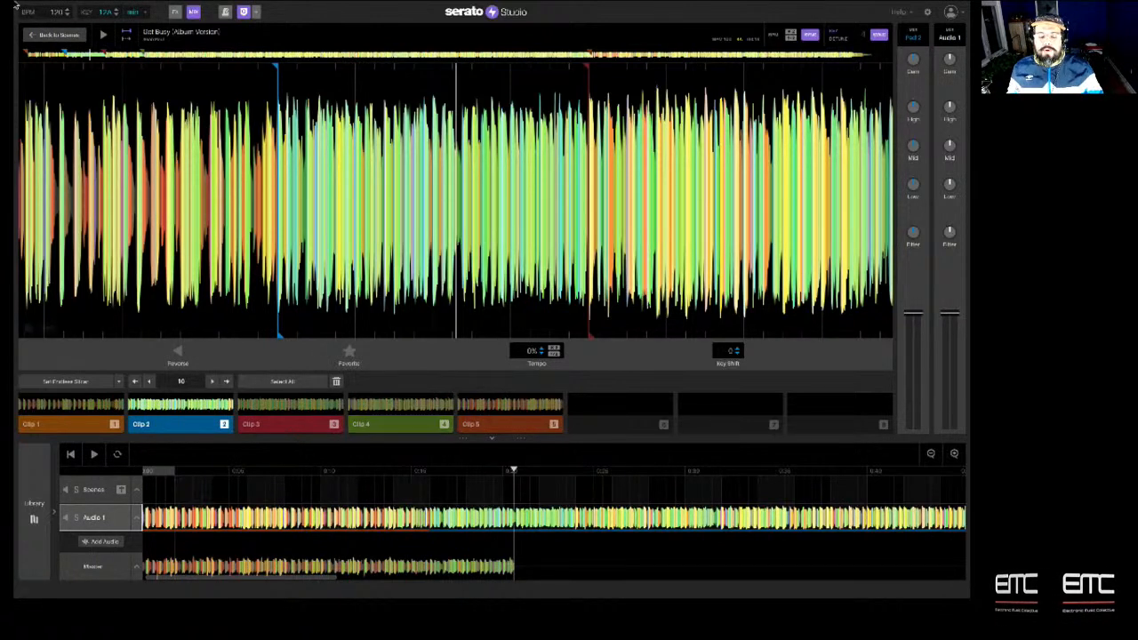
# Open the song export settings and try MP3 as the master format before setting it back to WAV
pyautogui.click(115, 7)
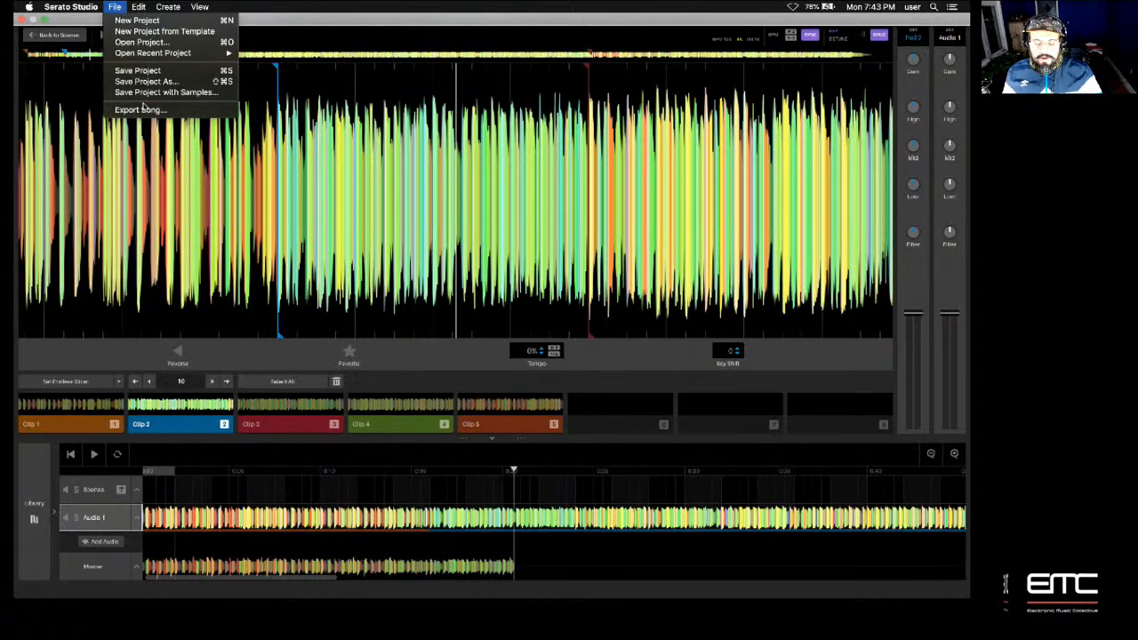
pyautogui.click(140, 110)
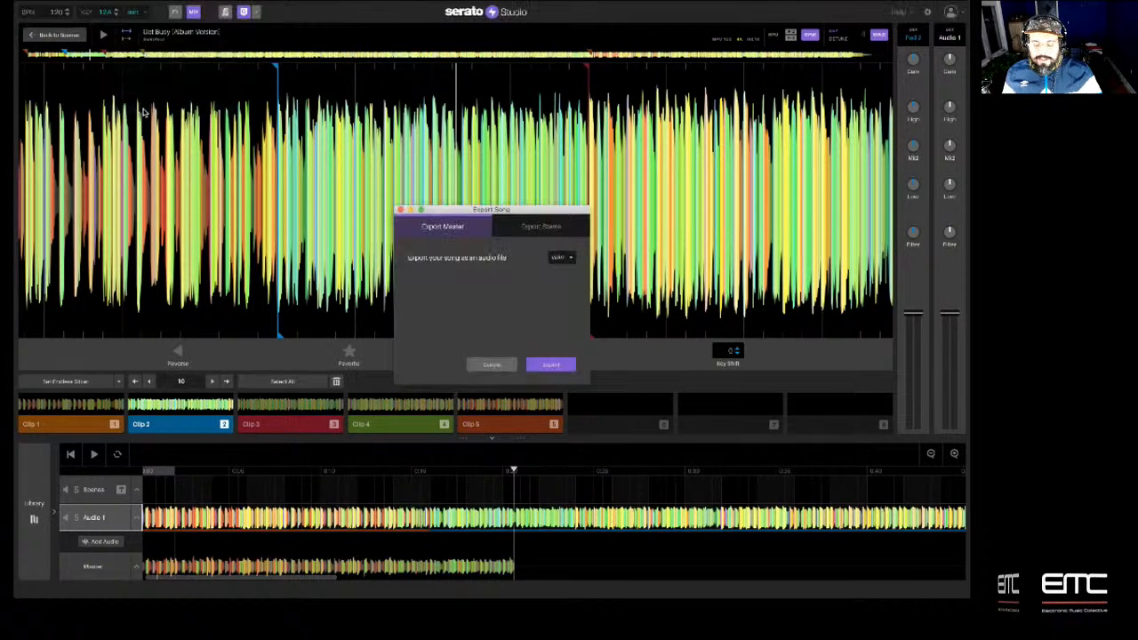
pyautogui.click(560, 259)
pyautogui.click(562, 284)
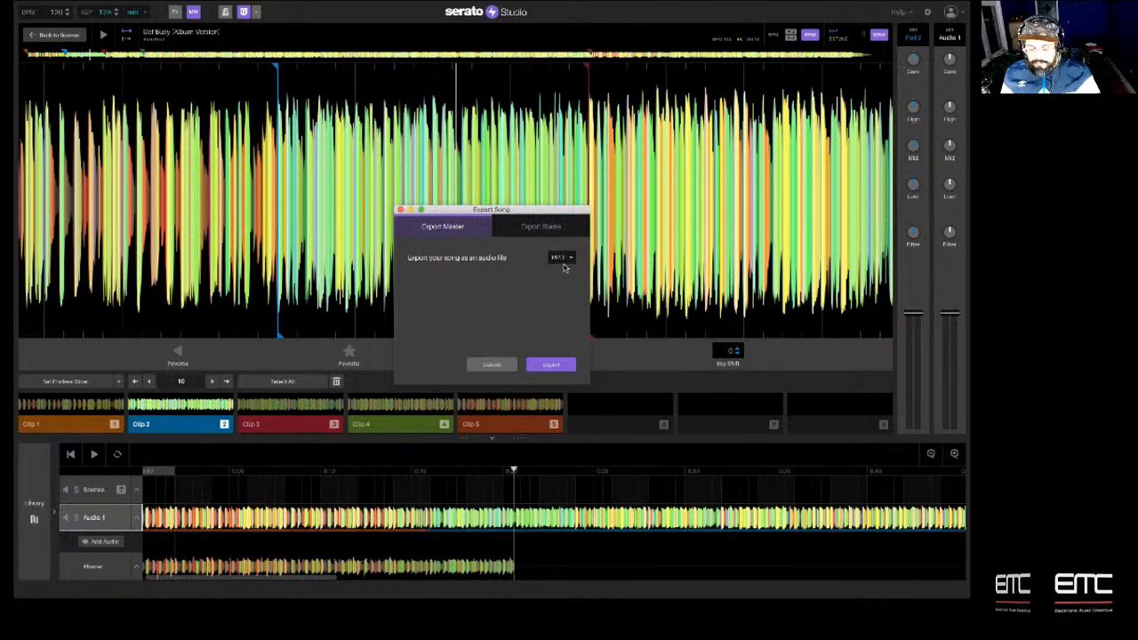
pyautogui.click(563, 260)
pyautogui.click(565, 271)
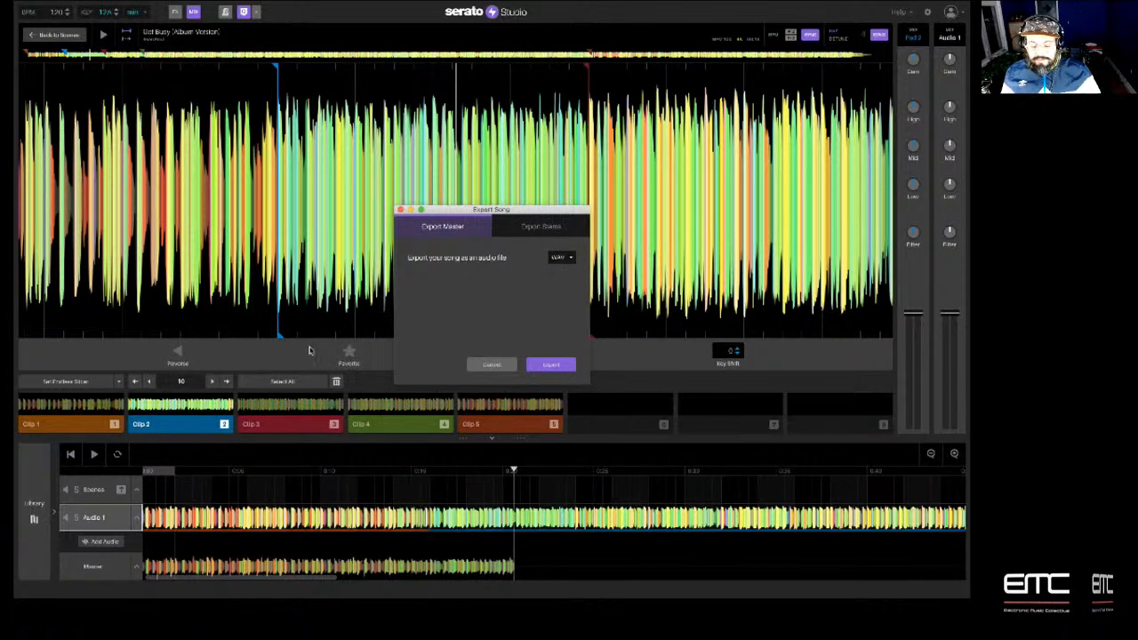
# Compare the export options for stems with those for the master, then cancel the export
pyautogui.click(543, 229)
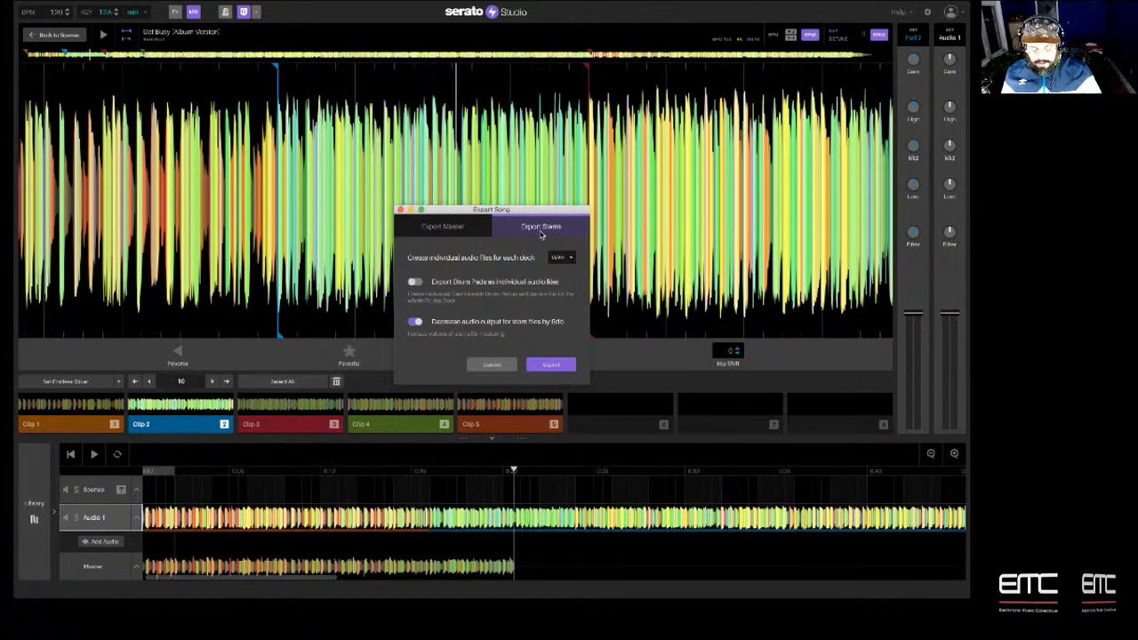
pyautogui.click(462, 233)
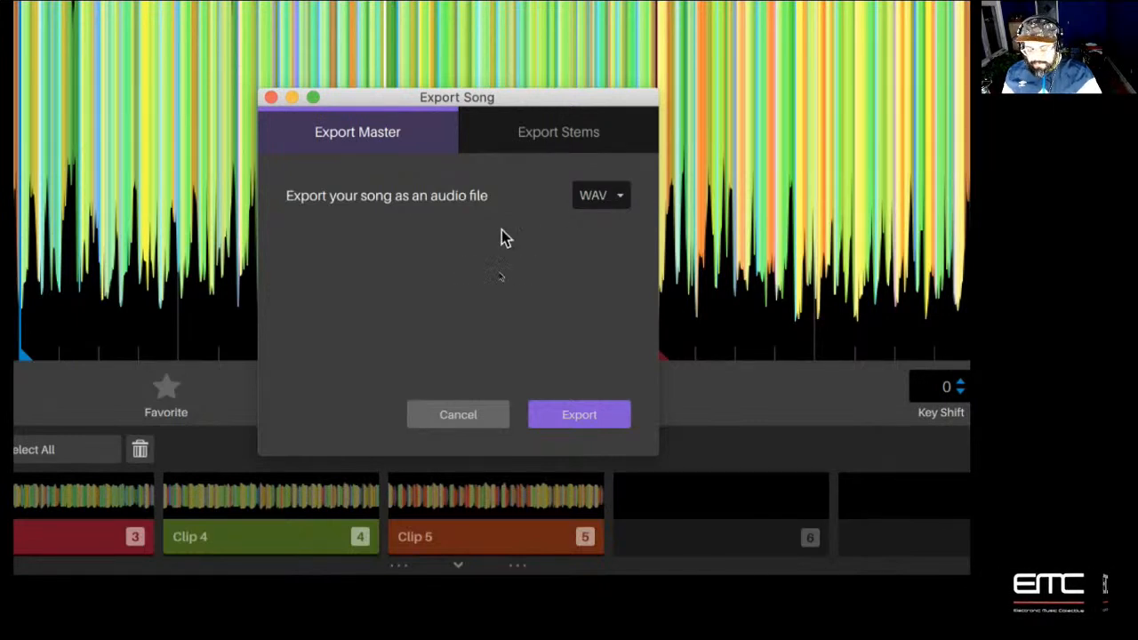
pyautogui.click(626, 200)
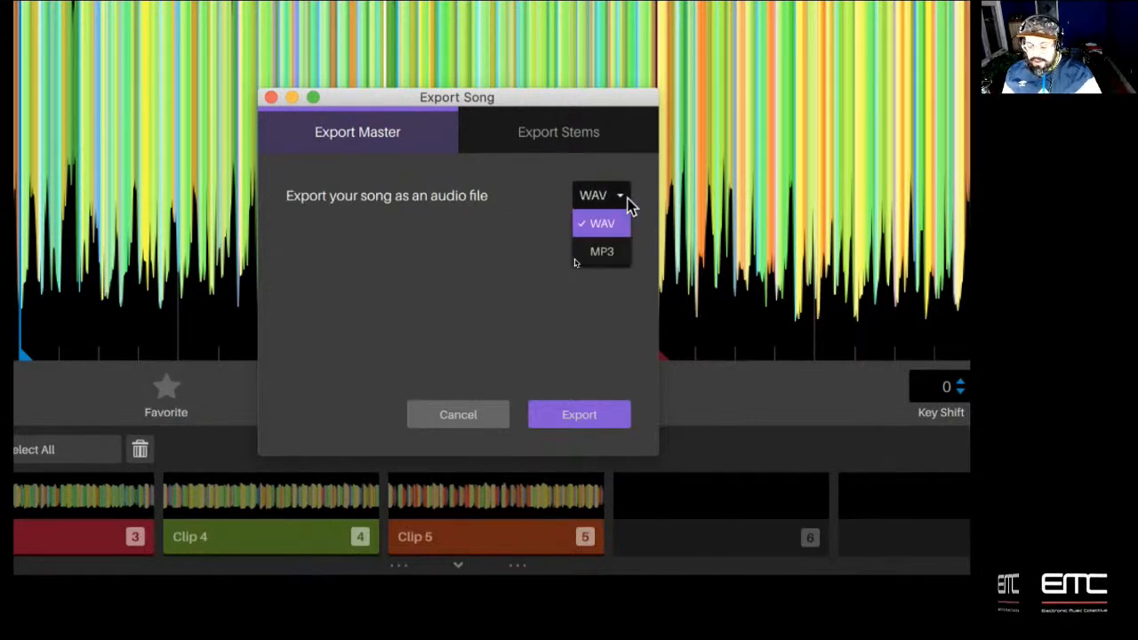
pyautogui.click(569, 132)
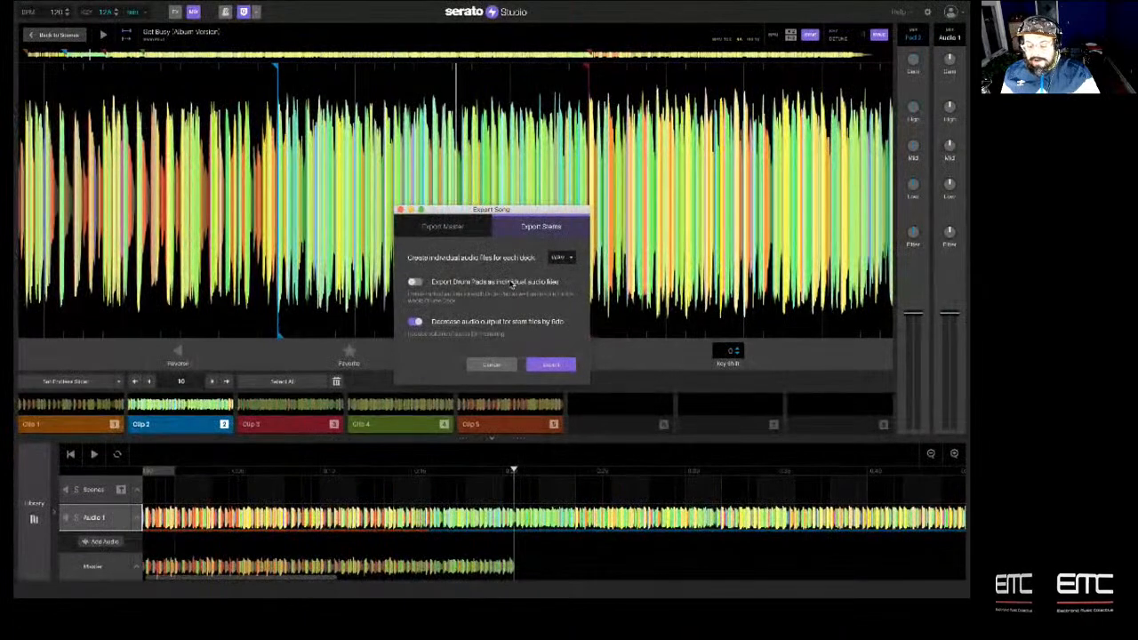
pyautogui.click(492, 365)
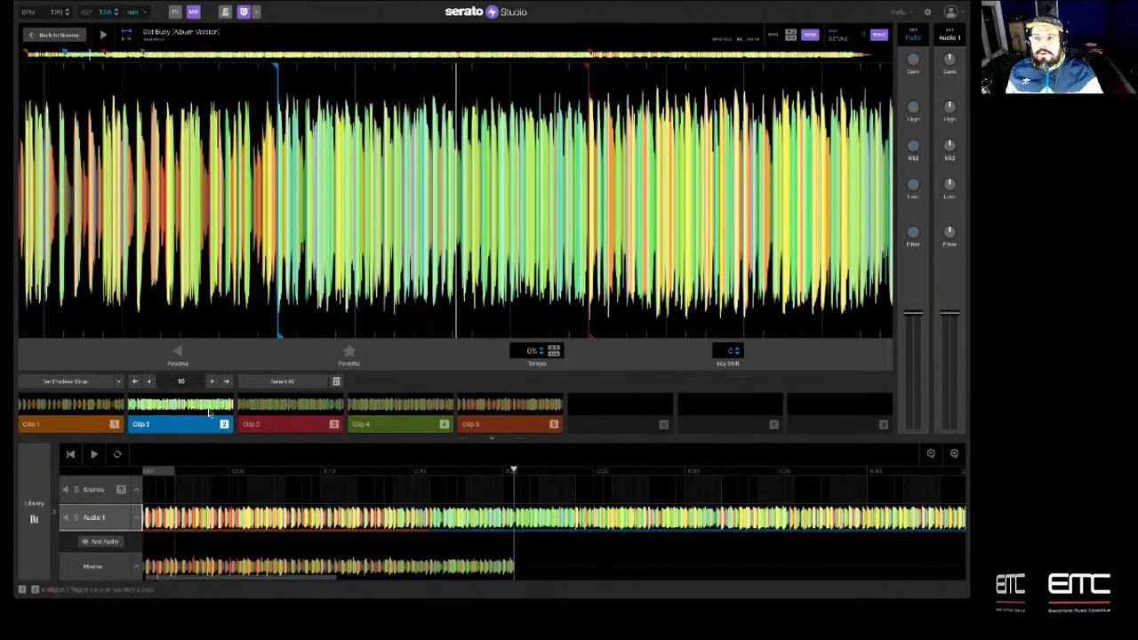
# Show the Serato DJ library in place of the song timeline
pyautogui.click(33, 506)
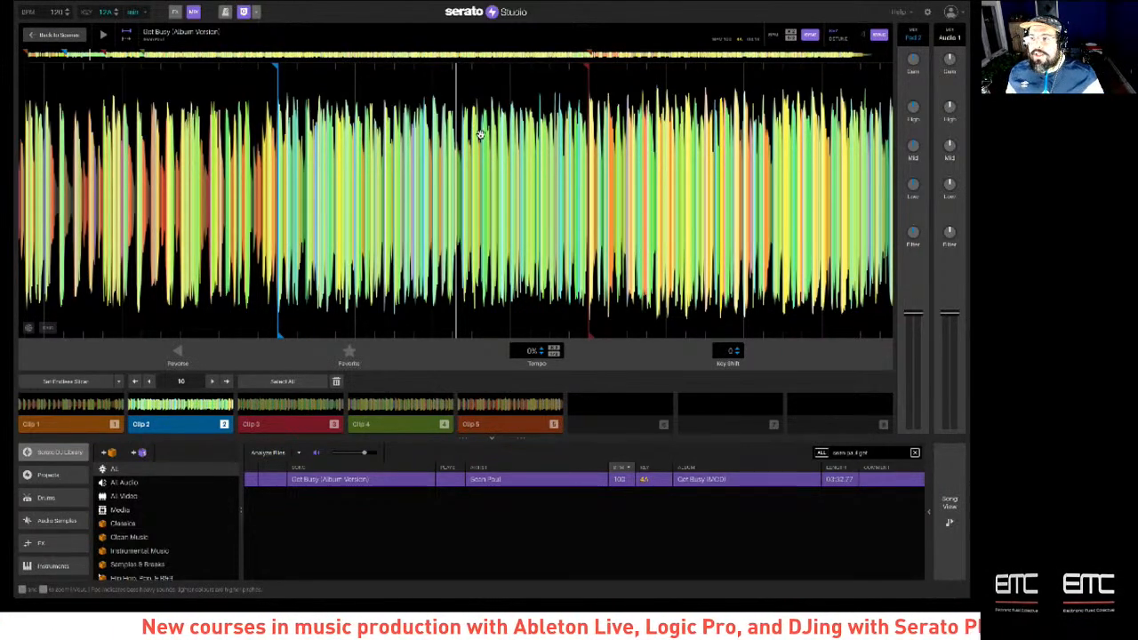
# Switch to the Electronic Music Collective website and examine the courses and start dates listed on its home page
pyautogui.moveTo(481, 5)
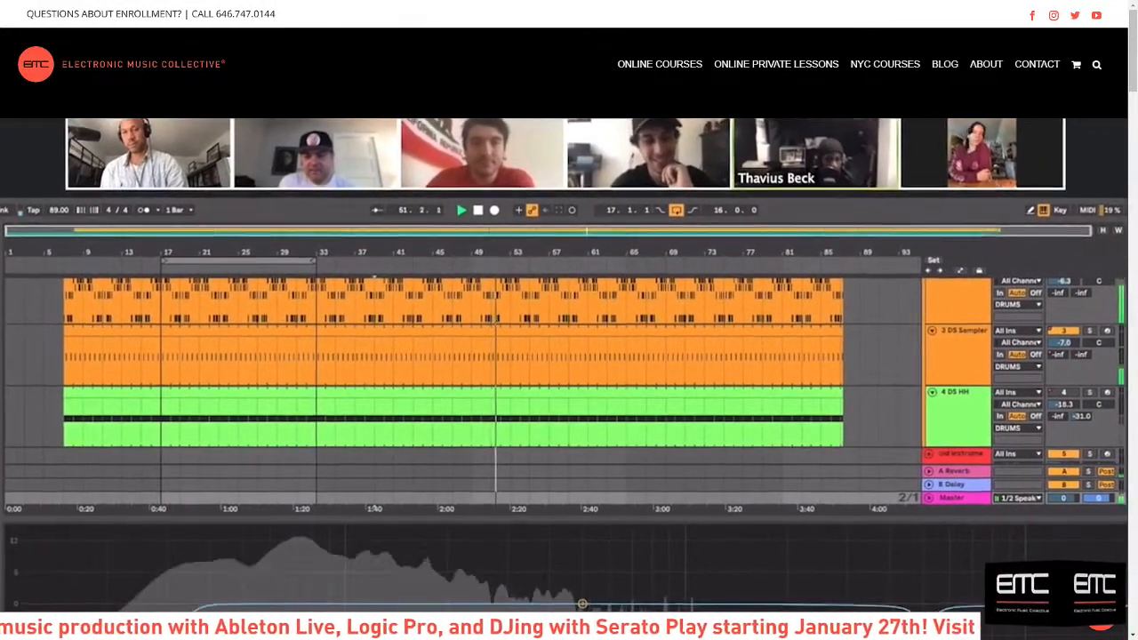
pyautogui.scroll(-1, 563, 356)
pyautogui.scroll(-6, 568, 355)
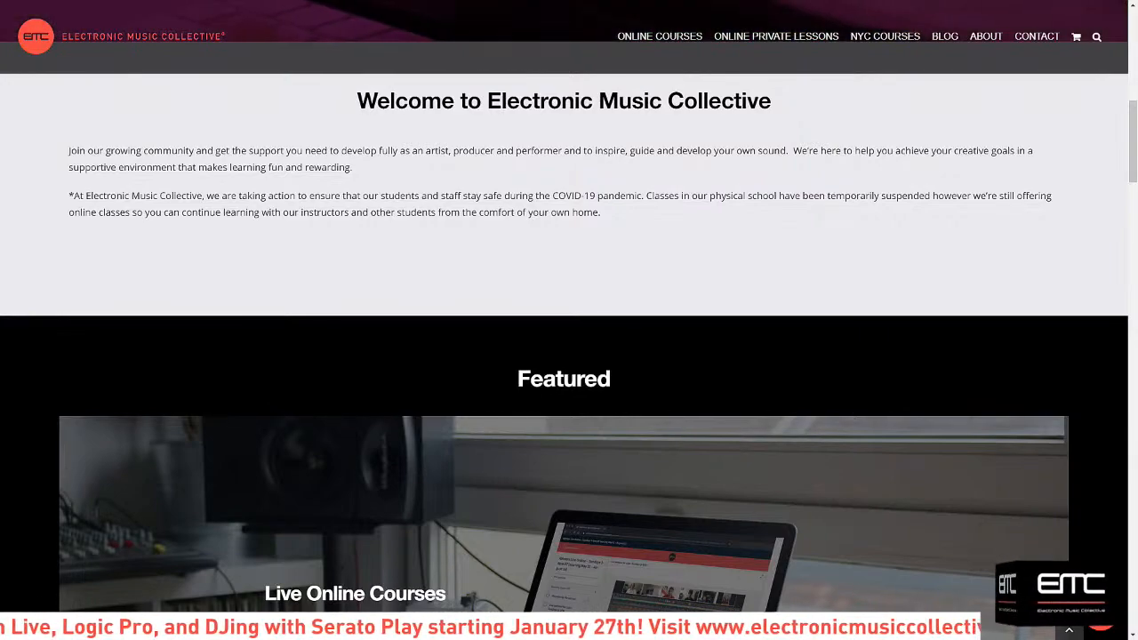
pyautogui.scroll(-4, 568, 320)
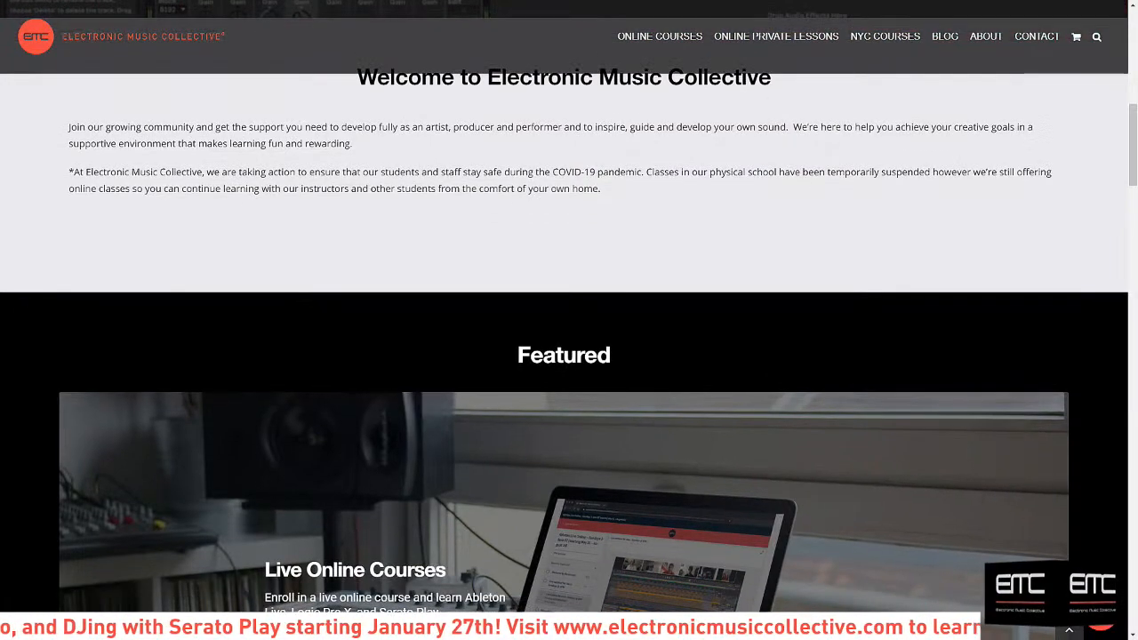
pyautogui.scroll(-3, 569, 320)
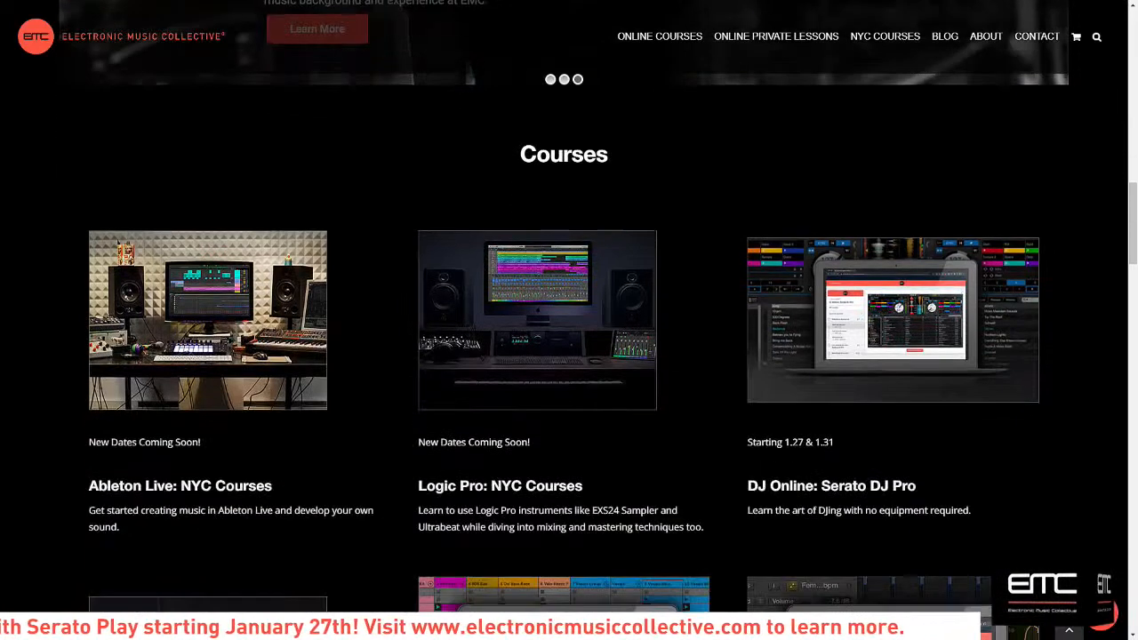
pyautogui.scroll(-1, 569, 320)
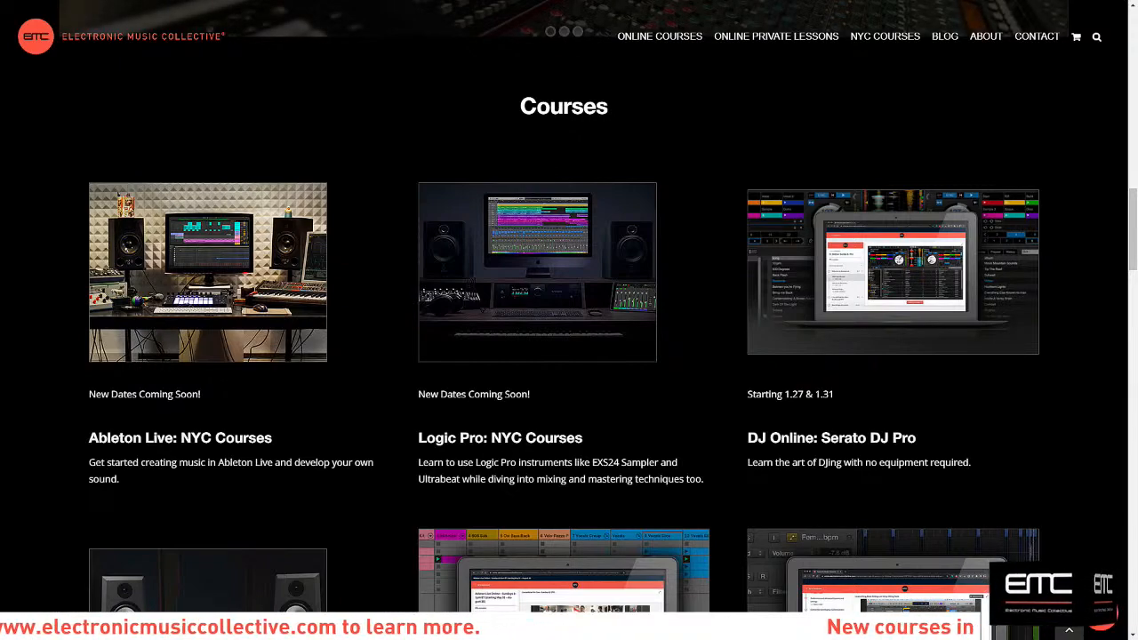
pyautogui.scroll(-3, 568, 320)
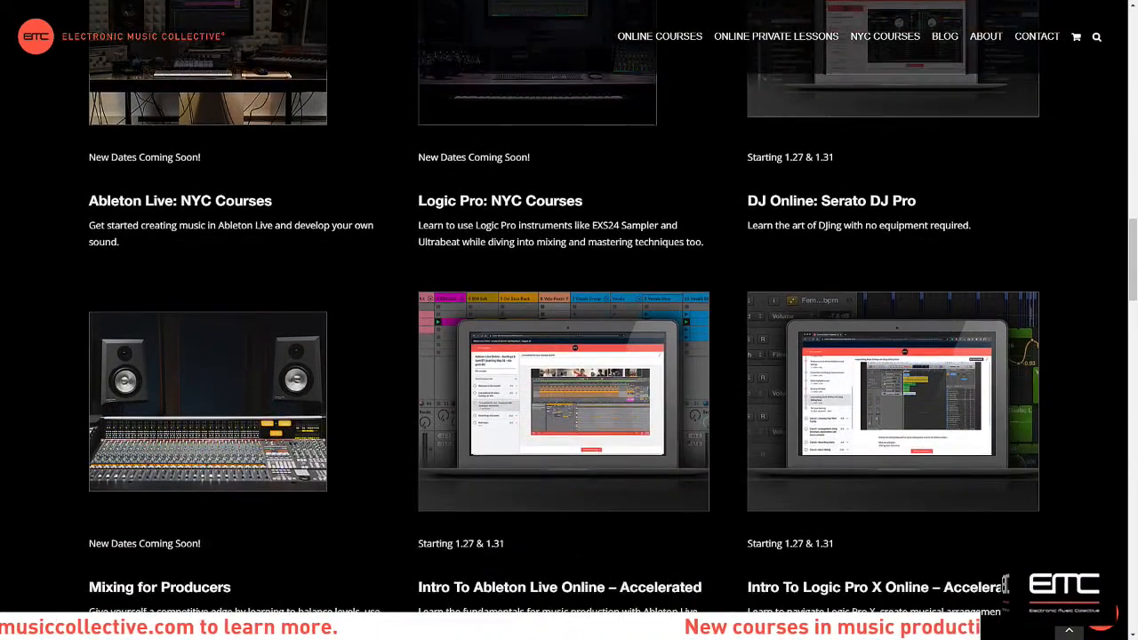
pyautogui.scroll(-1, 569, 319)
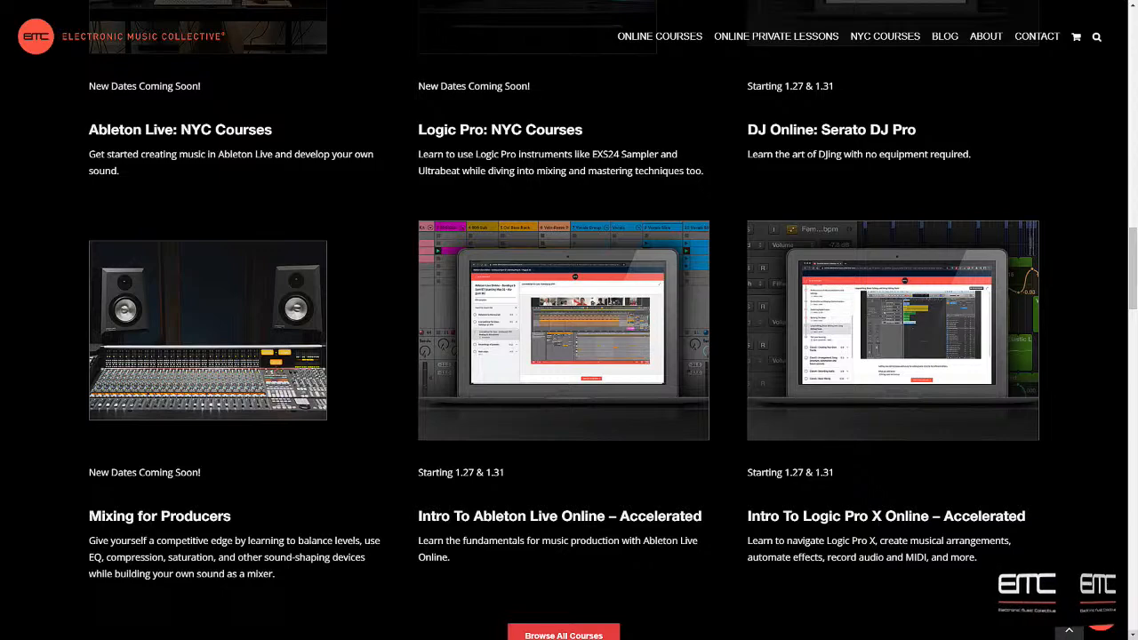
# Return to the start of the home page and display the site's list of online courses
pyautogui.scroll(7, 569, 320)
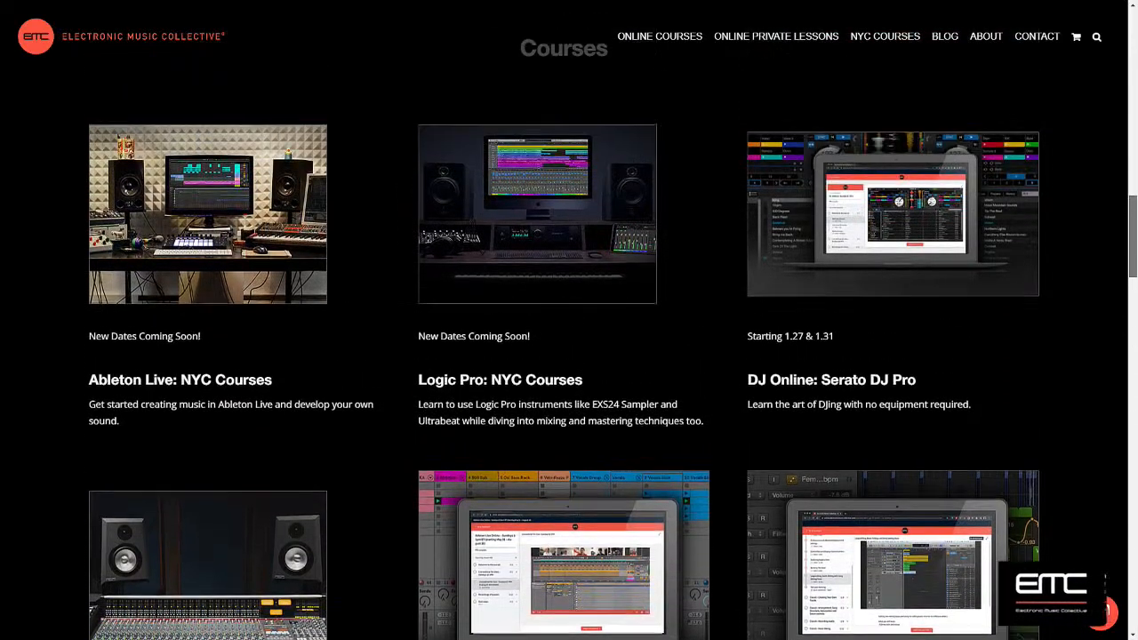
pyautogui.scroll(4, 568, 319)
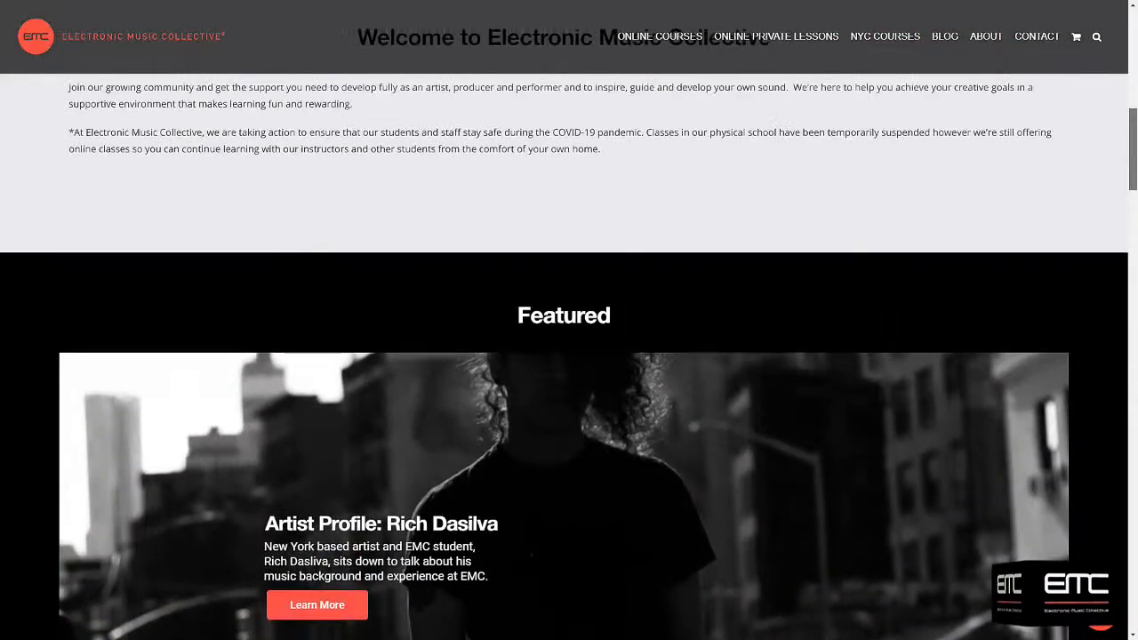
pyautogui.scroll(8, 569, 320)
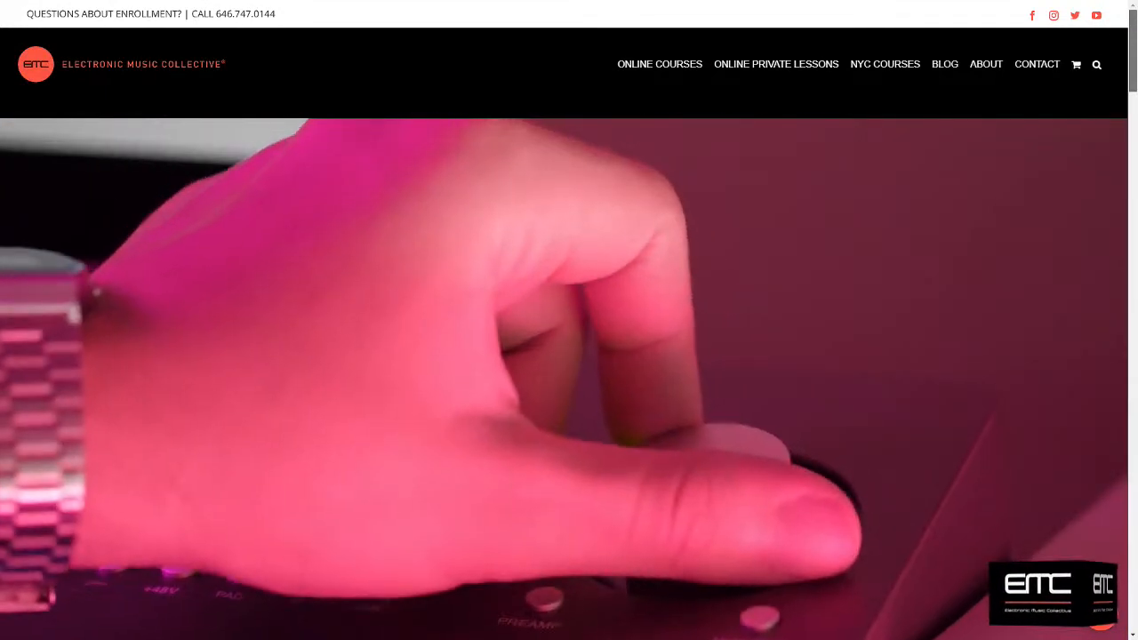
pyautogui.moveTo(659, 64)
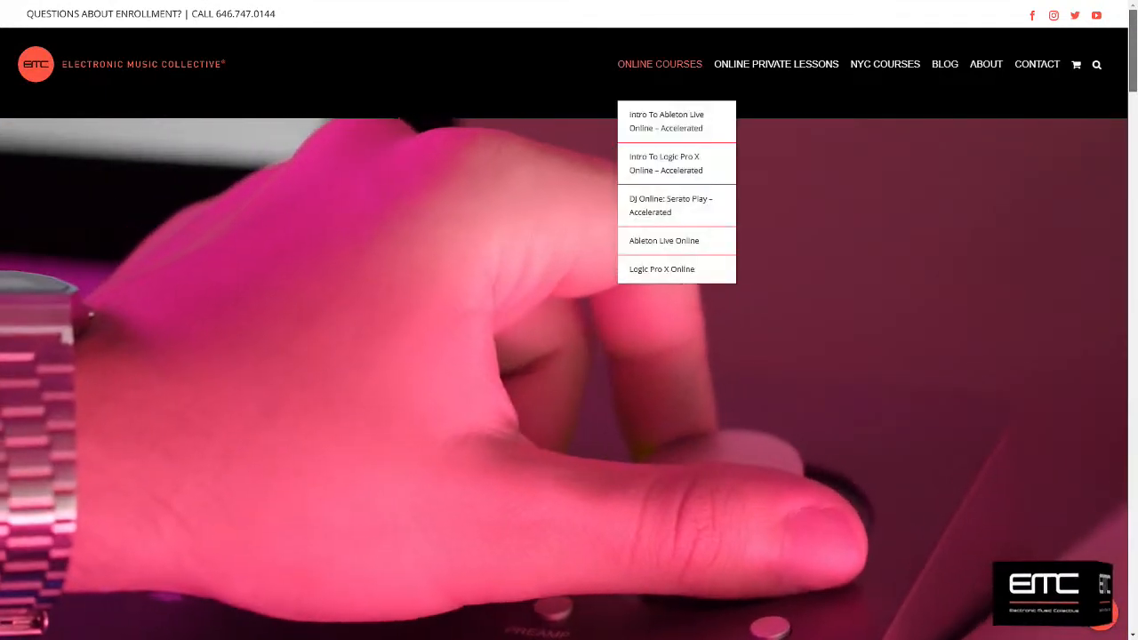